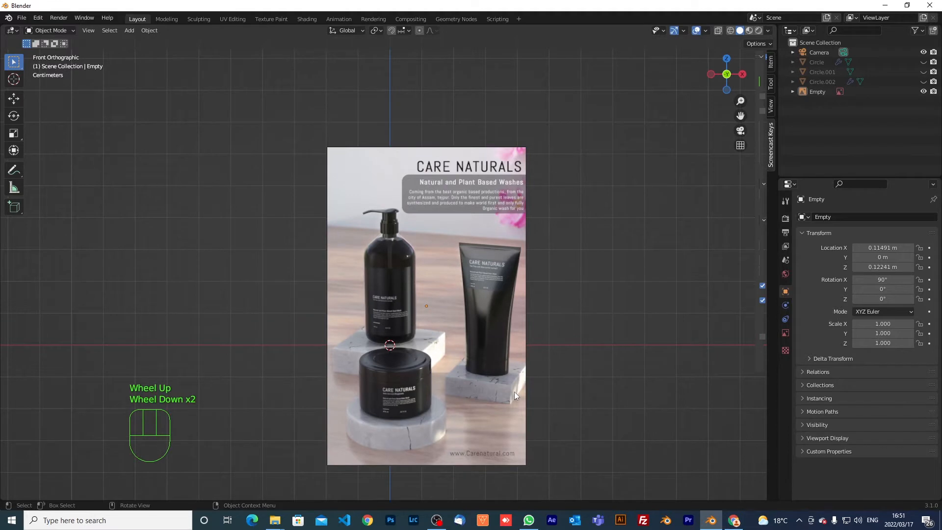
Step: Snap the 3D cursor to the world origin
{"action": "right_click", "coordinate": [566, 333]}
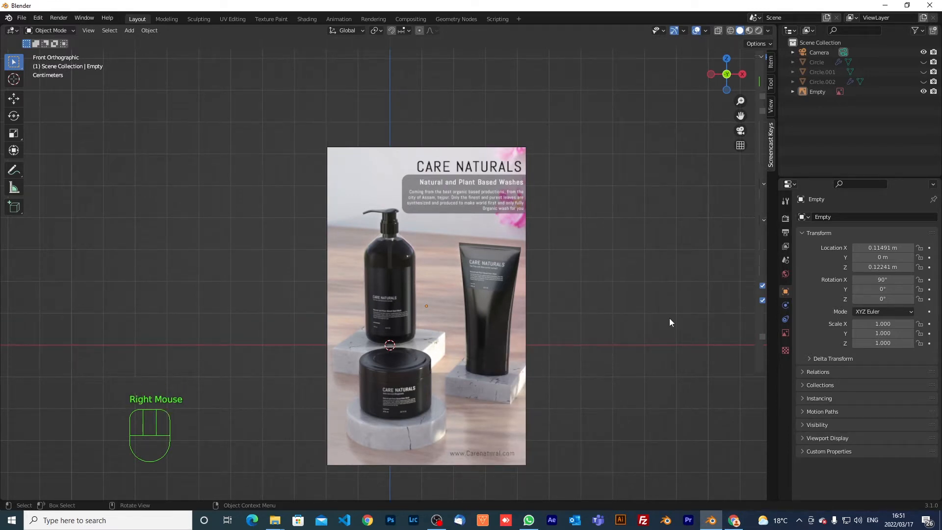
{"action": "key", "text": "shift"}
{"action": "key", "text": "shift+s"}
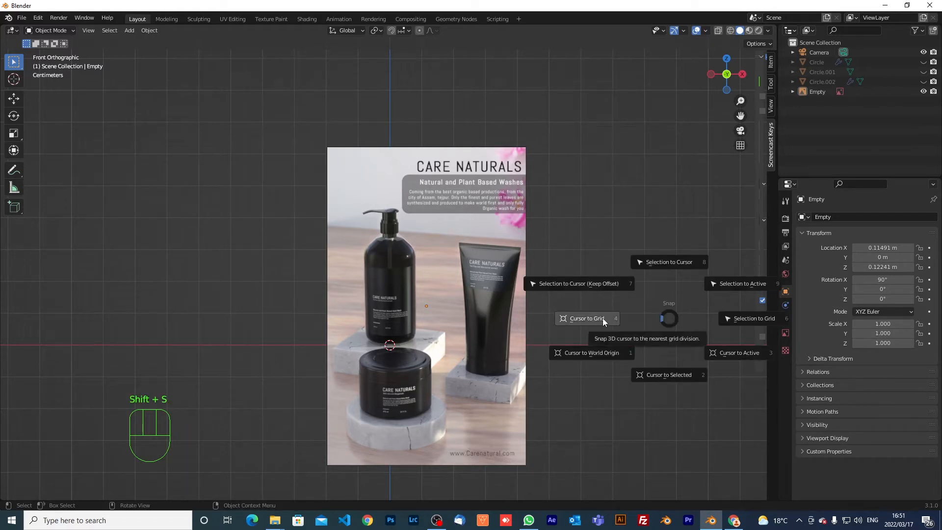
{"action": "left_click", "coordinate": [599, 352]}
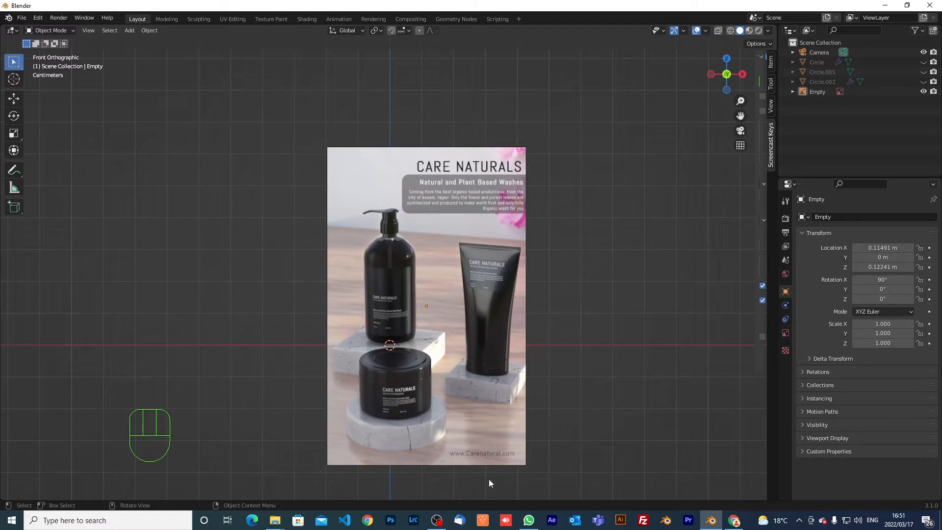
Step: Move the reference image about -0.30 m along X and 0.096 m up along Z, bringing the squeeze tube's base to the 3D cursor
{"action": "left_click", "coordinate": [458, 299]}
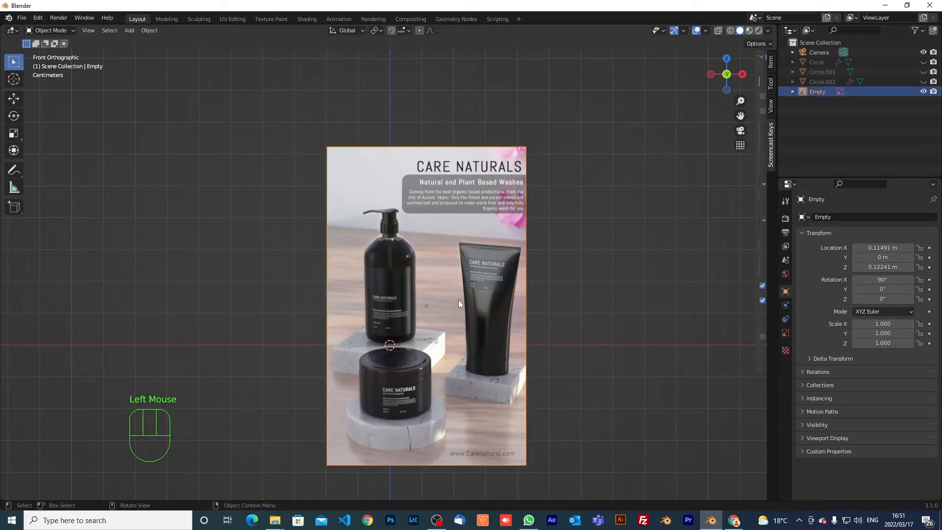
{"action": "key", "text": "g"}
{"action": "key", "text": "z"}
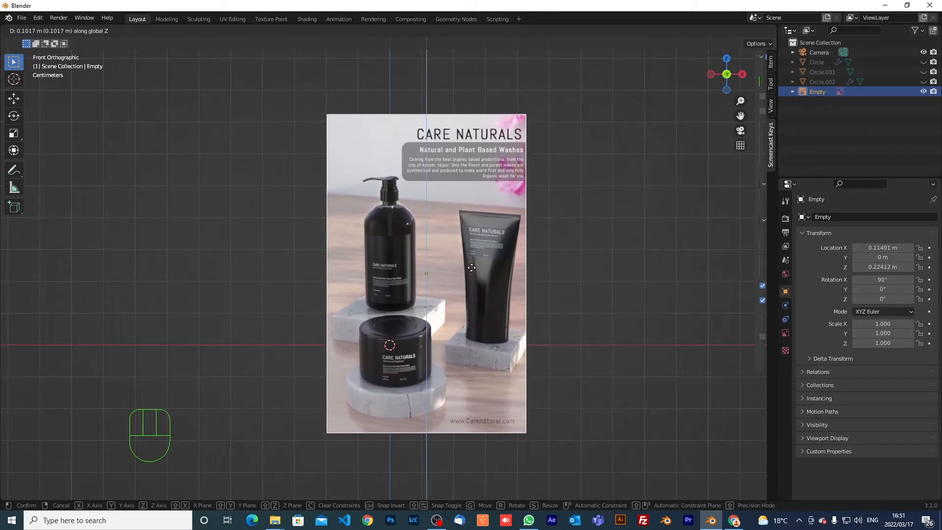
{"action": "left_click", "coordinate": [471, 267]}
{"action": "key", "text": "g"}
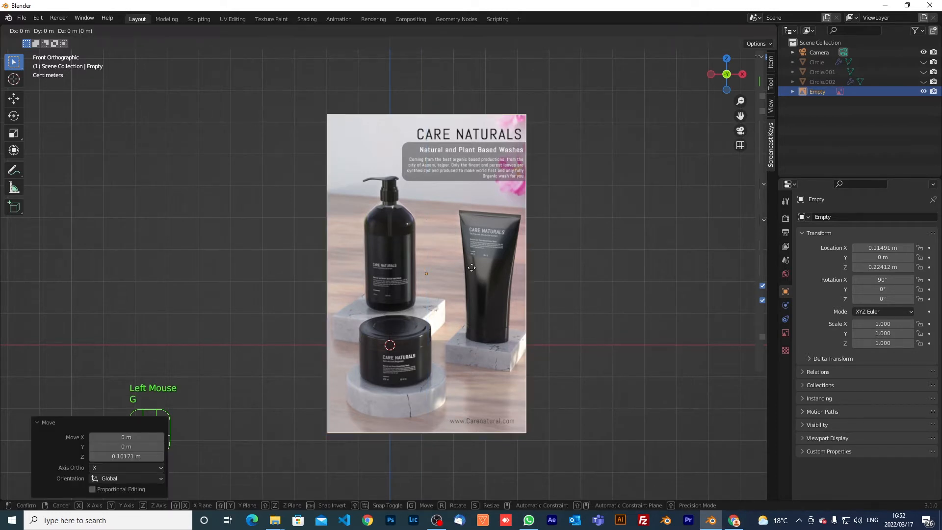
{"action": "key", "text": "x"}
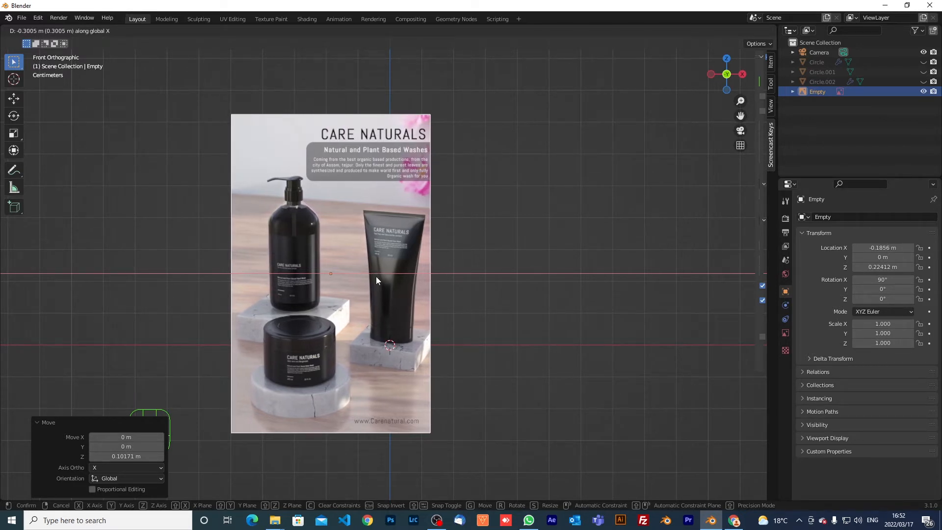
{"action": "left_click", "coordinate": [376, 275]}
{"action": "key", "text": "g"}
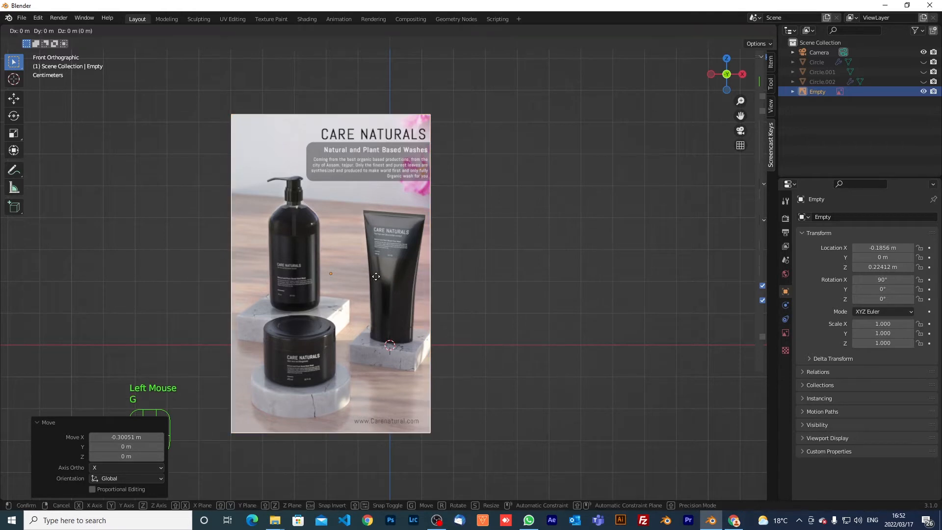
{"action": "key", "text": "z"}
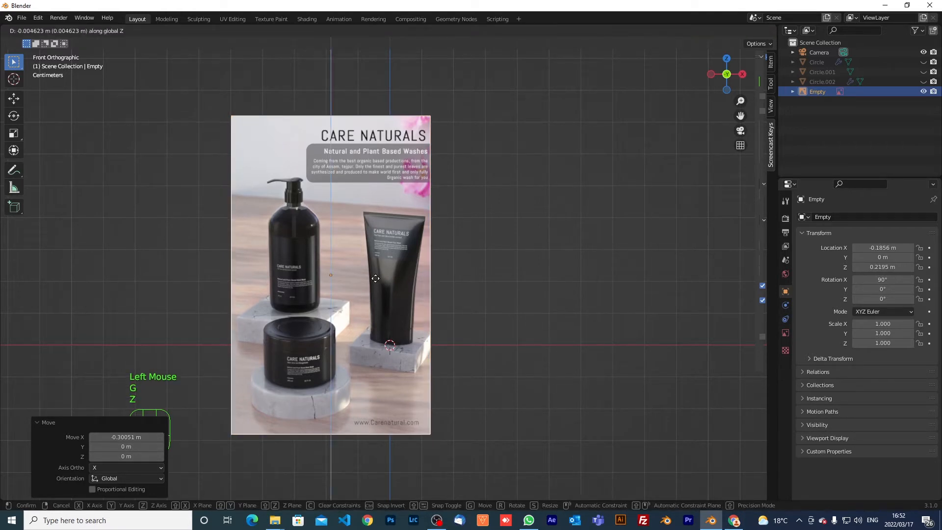
{"action": "left_click", "coordinate": [376, 282]}
Step: Shift the reference image about 0.0047 m along X to fine-tune the tube base's alignment with the 3D cursor in front view
{"action": "scroll", "coordinate": [406, 357], "scroll_direction": "up", "scroll_amount": 3}
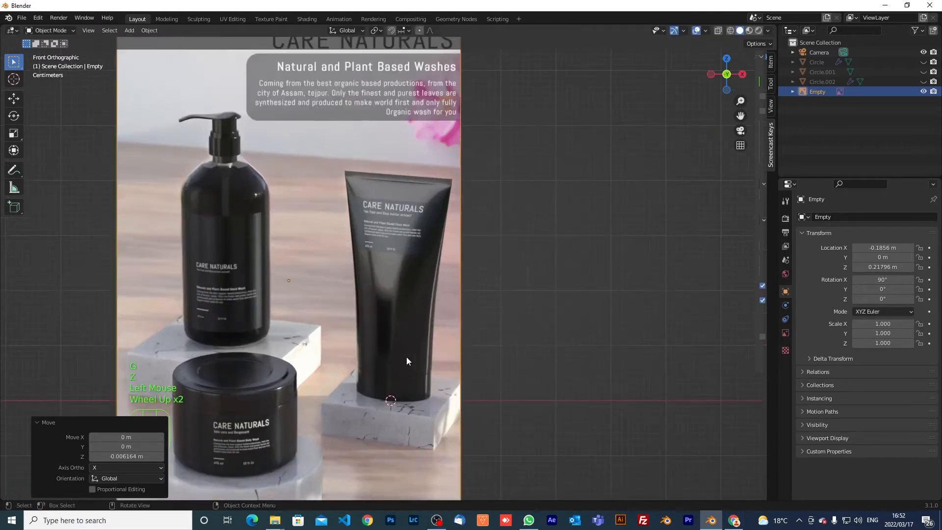
{"action": "middle_click_drag", "start_coordinate": [409, 329], "coordinate": [405, 301]}
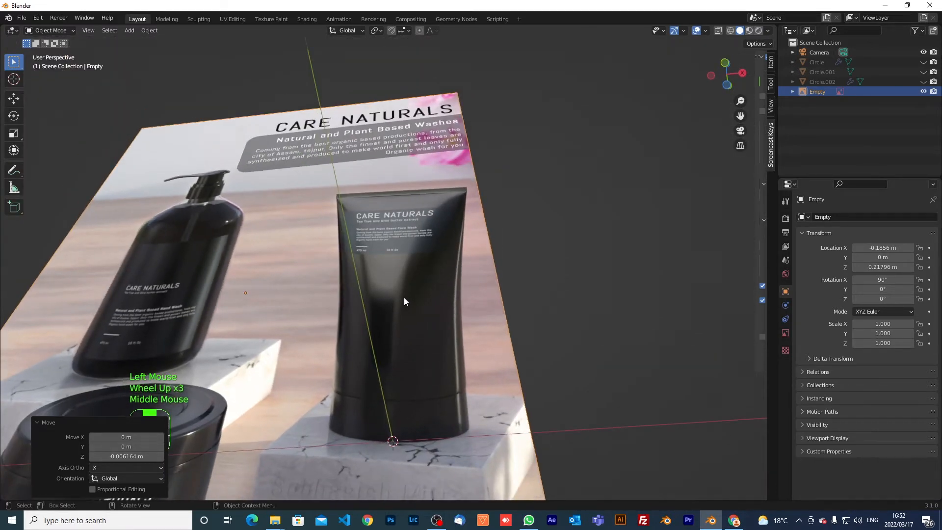
{"action": "key", "text": "KP_1"}
{"action": "middle_click_drag", "start_coordinate": [412, 323], "coordinate": [409, 155], "text": "shift"}
{"action": "scroll", "coordinate": [413, 219], "scroll_direction": "up", "scroll_amount": 2}
{"action": "scroll", "coordinate": [413, 221], "scroll_direction": "up", "scroll_amount": 1}
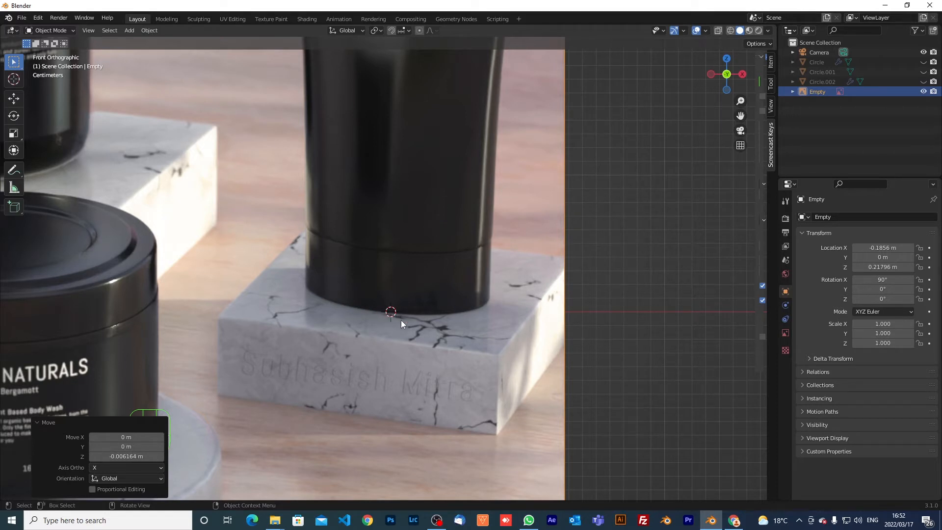
{"action": "scroll", "coordinate": [424, 285], "scroll_direction": "down", "scroll_amount": 1}
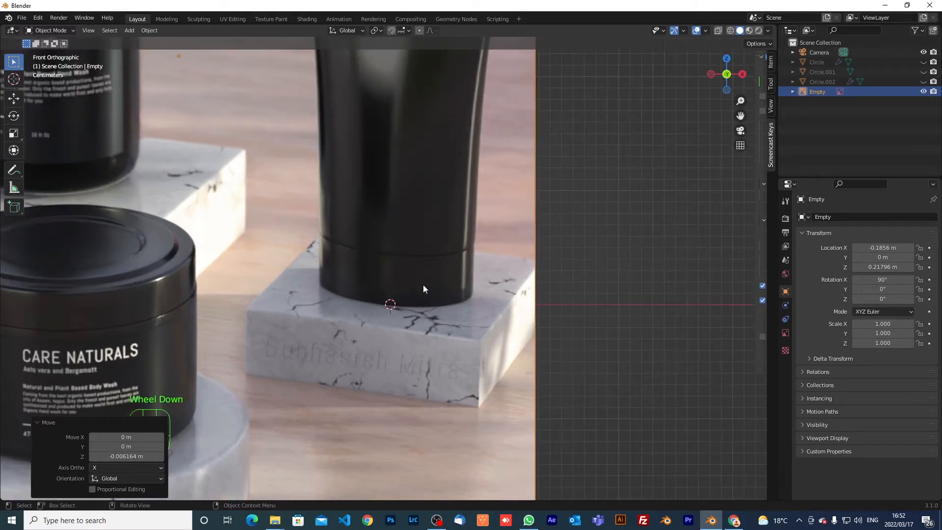
{"action": "scroll", "coordinate": [416, 319], "scroll_direction": "up", "scroll_amount": 1}
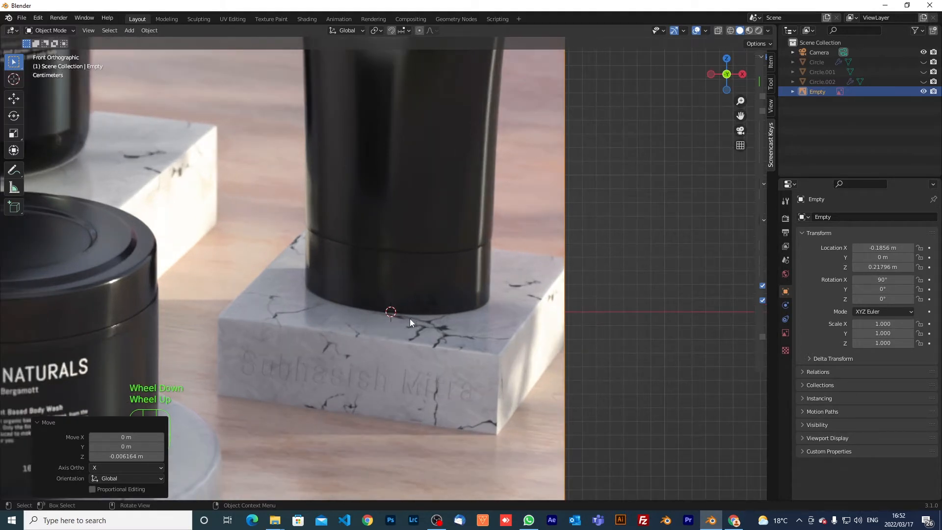
{"action": "key", "text": "g"}
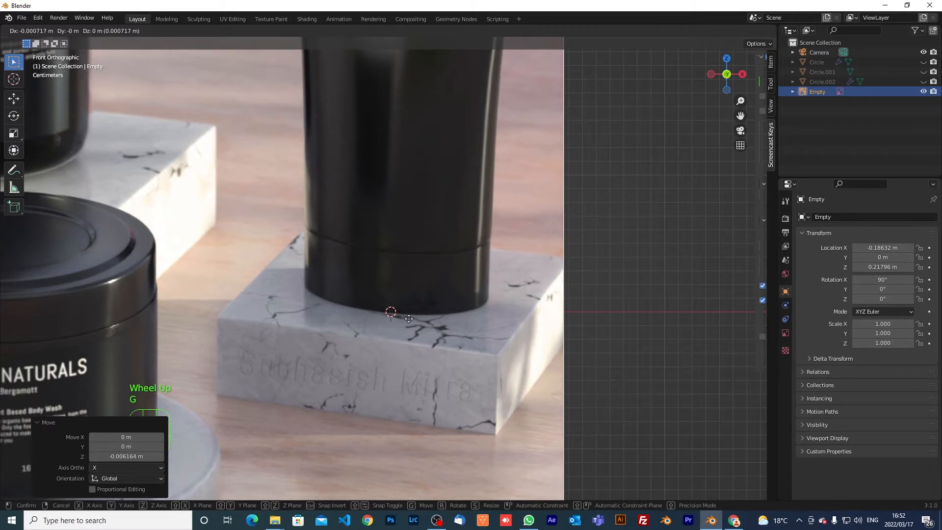
{"action": "key", "text": "x"}
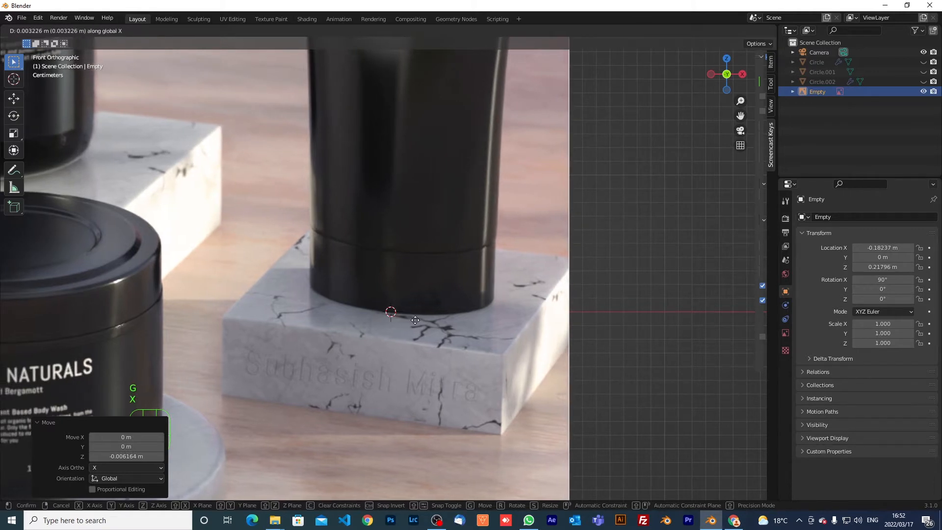
{"action": "left_click", "coordinate": [416, 319]}
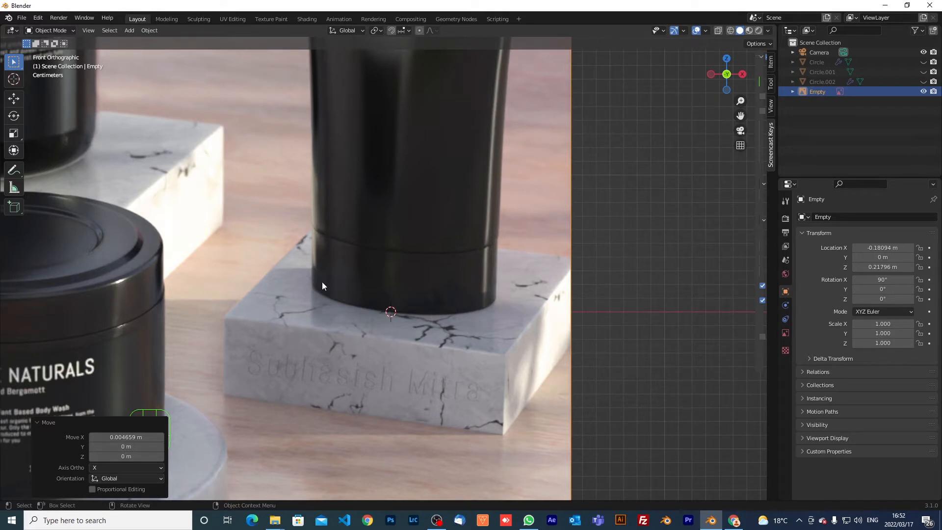
Step: Add a 16-vertex mesh circle of 1 m radius at the origin and scale it by 0.34 and 0.208 to about the tube base's width
{"action": "key", "text": "shift+a"}
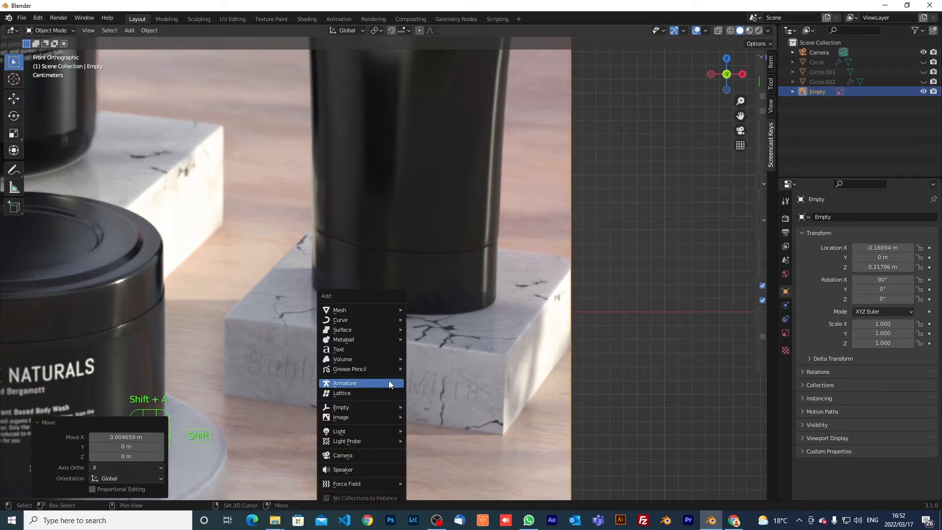
{"action": "mouse_move", "coordinate": [384, 311]}
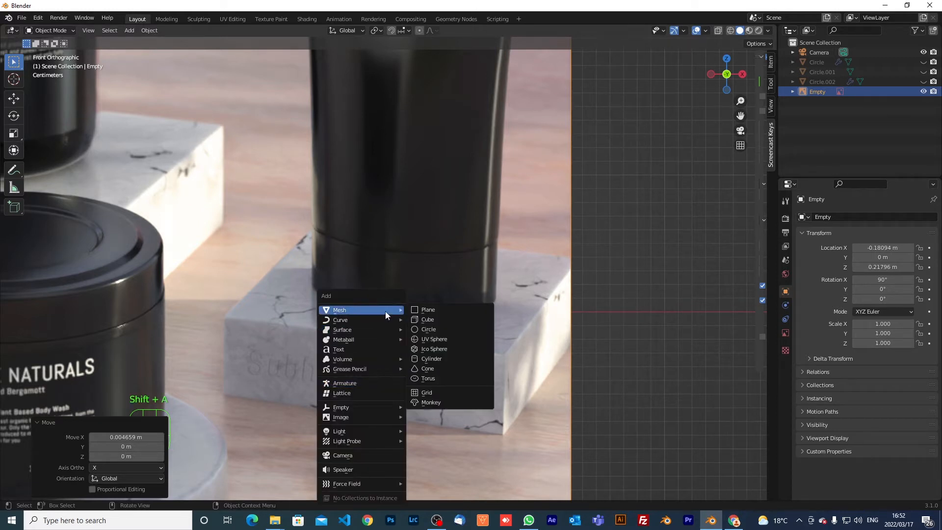
{"action": "left_click", "coordinate": [424, 329]}
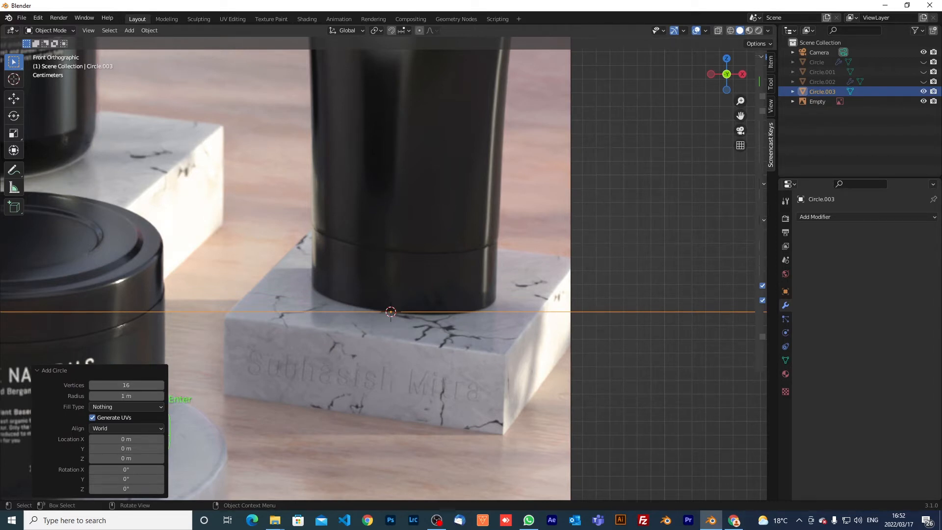
{"action": "key", "text": "s"}
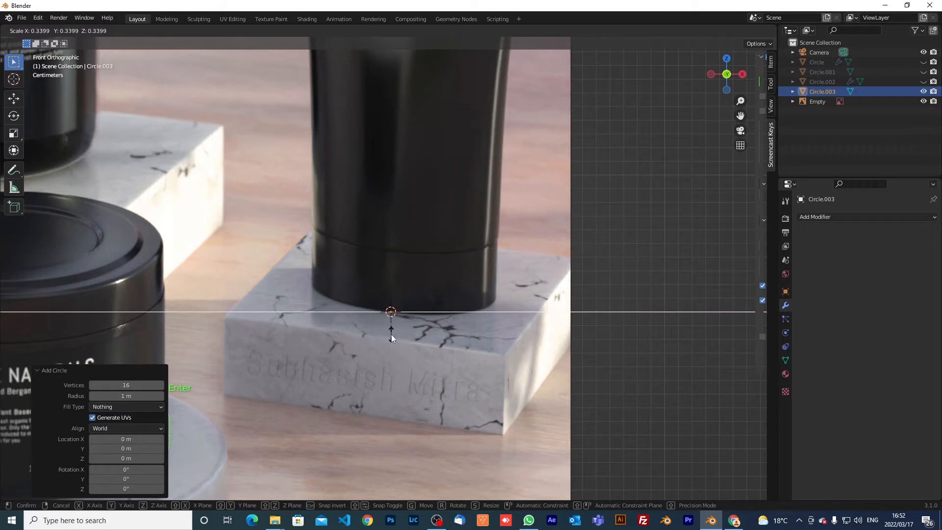
{"action": "left_click", "coordinate": [392, 338]}
{"action": "key", "text": "s"}
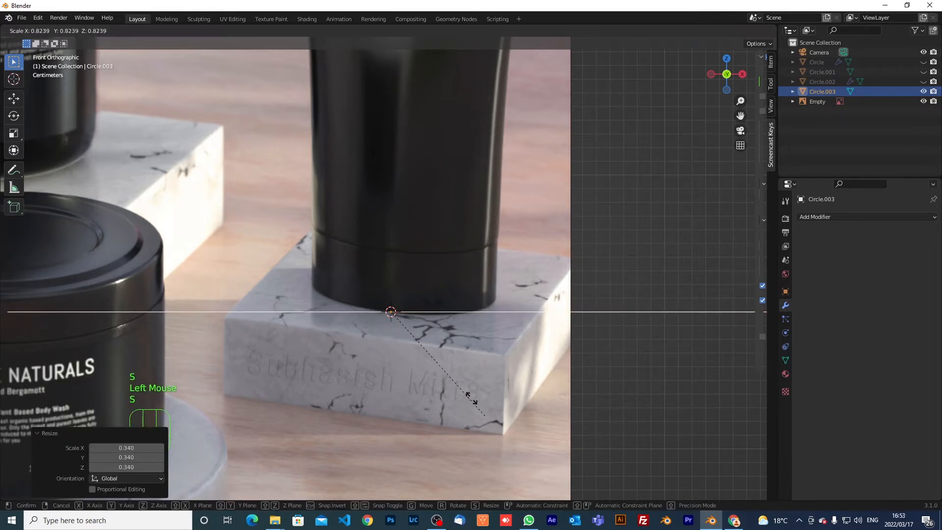
{"action": "left_click", "coordinate": [418, 335]}
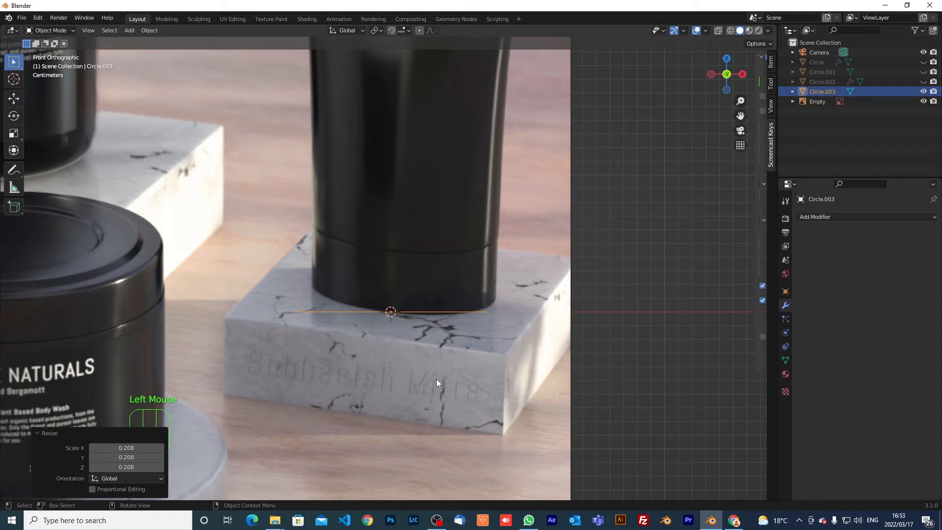
Step: Shift the reference image about -0.0043 m along X and scale the circle by 0.989 to fit the tube's base
{"action": "left_click", "coordinate": [427, 237]}
{"action": "key", "text": "g"}
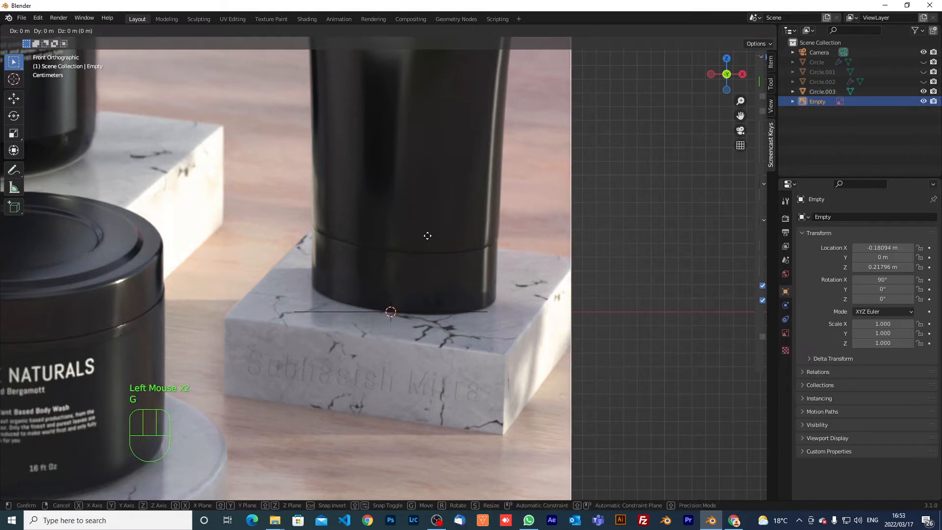
{"action": "key", "text": "x"}
{"action": "key", "text": "x"}
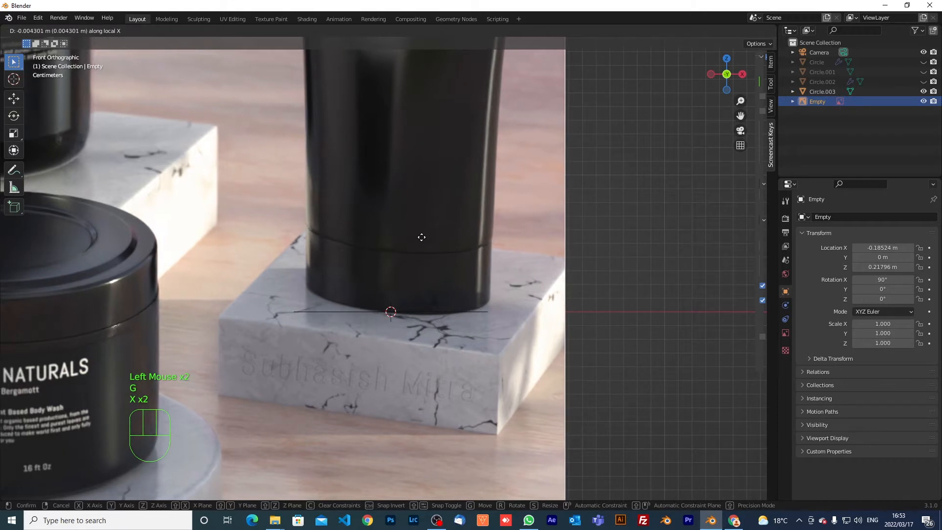
{"action": "left_click", "coordinate": [422, 237]}
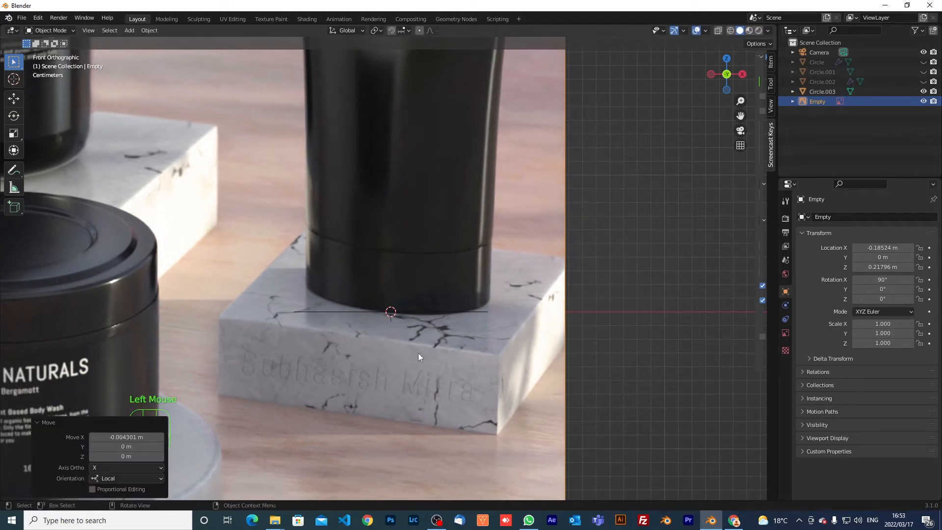
{"action": "left_click", "coordinate": [426, 311]}
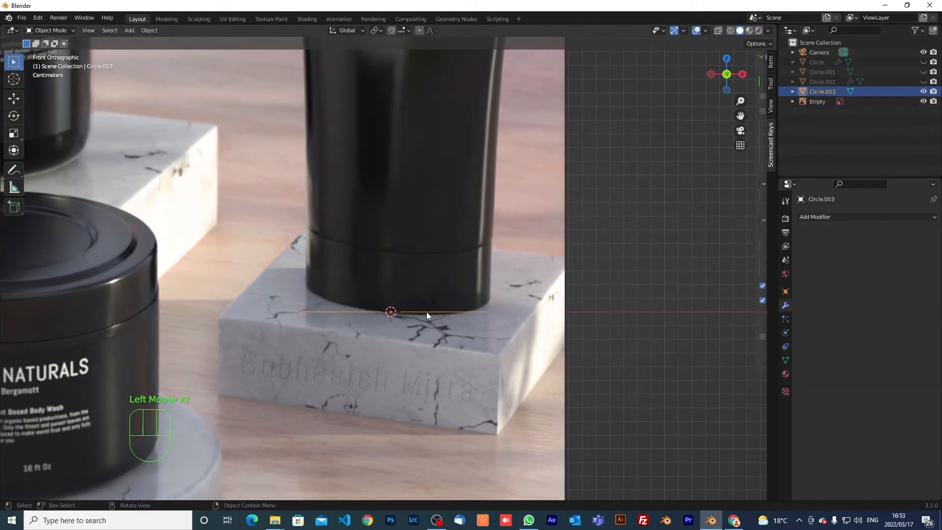
{"action": "key", "text": "s"}
{"action": "left_click", "coordinate": [461, 373]}
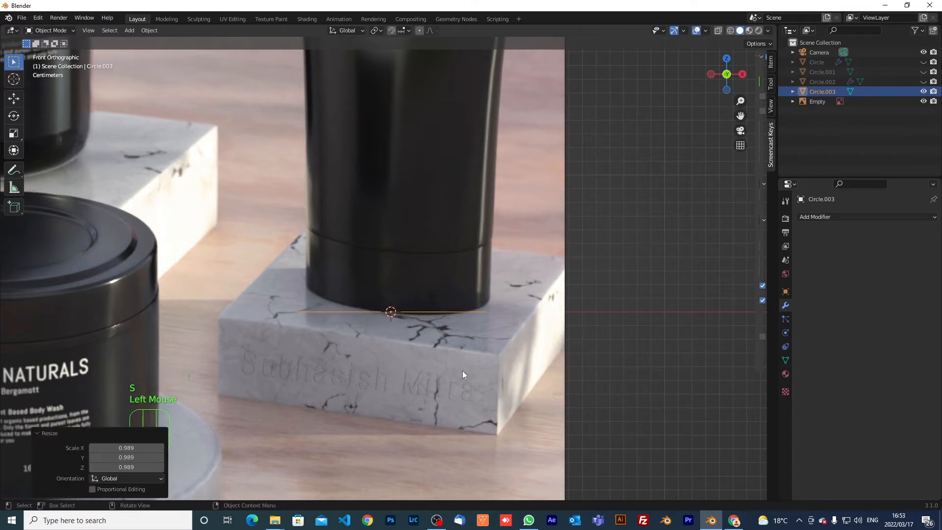
Step: Extrude the circle's vertices about 0.0029 m up along Z in Edit Mode and scale the new ring by 1.016
{"action": "key", "text": "Tab"}
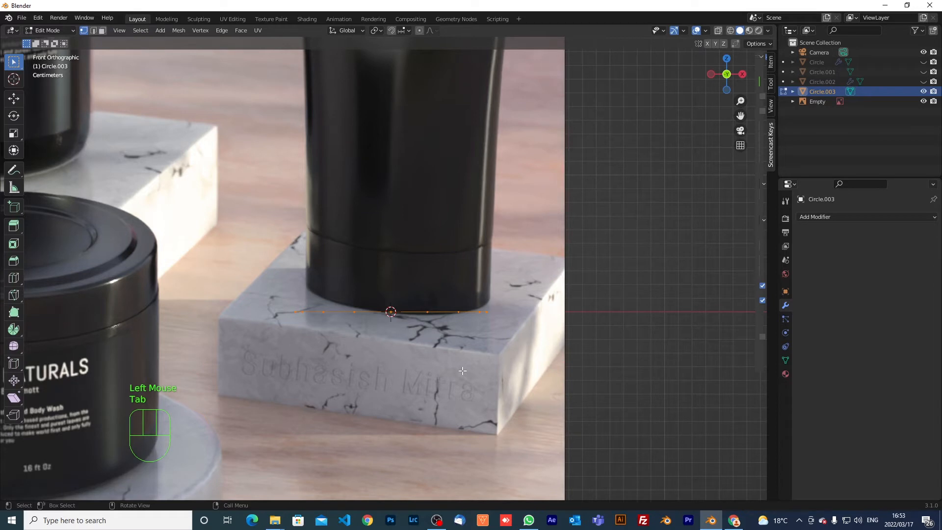
{"action": "key", "text": "e"}
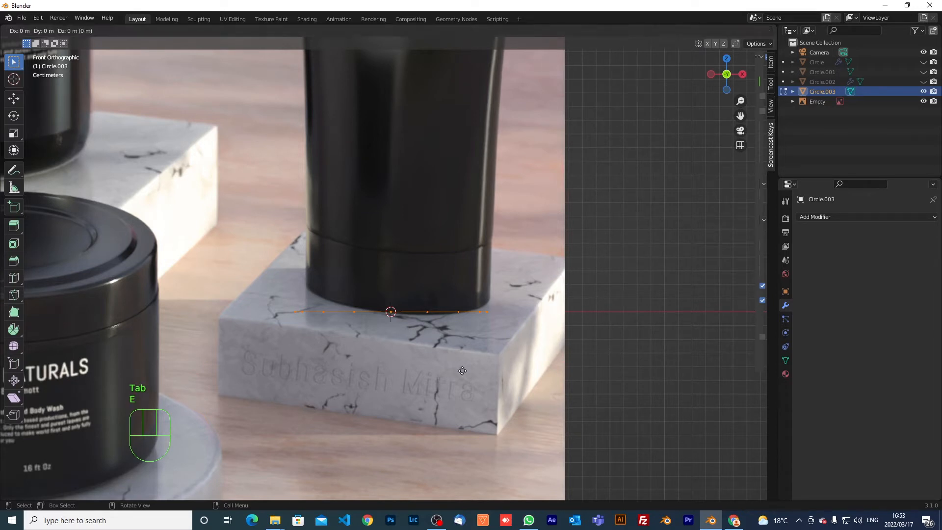
{"action": "key", "text": "z"}
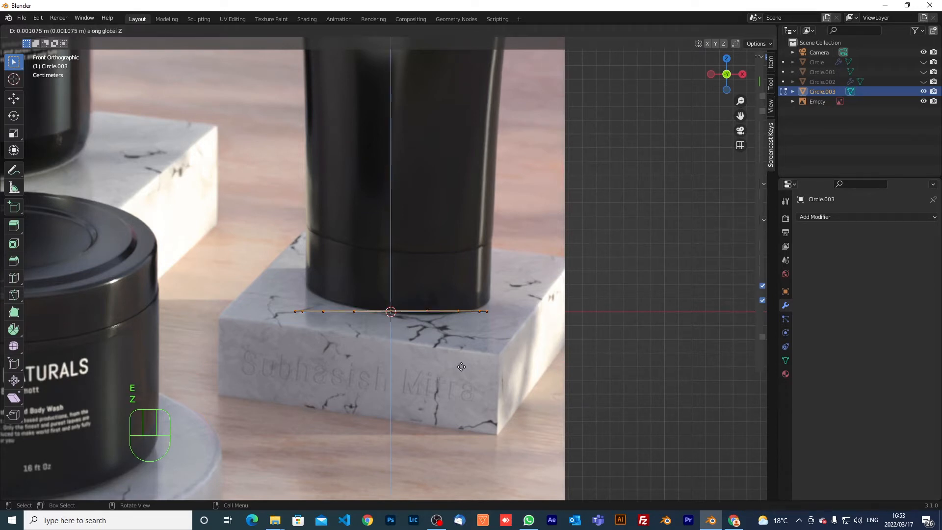
{"action": "left_click", "coordinate": [461, 366]}
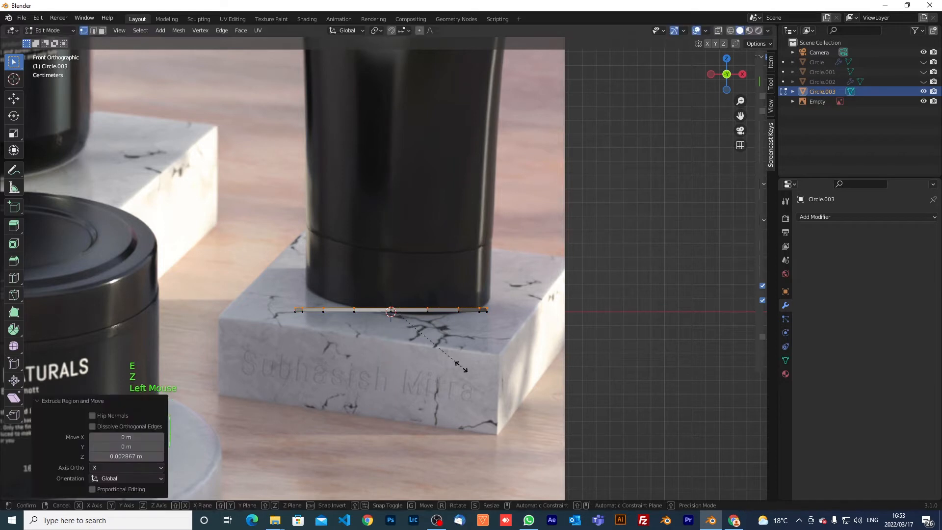
{"action": "key", "text": "s"}
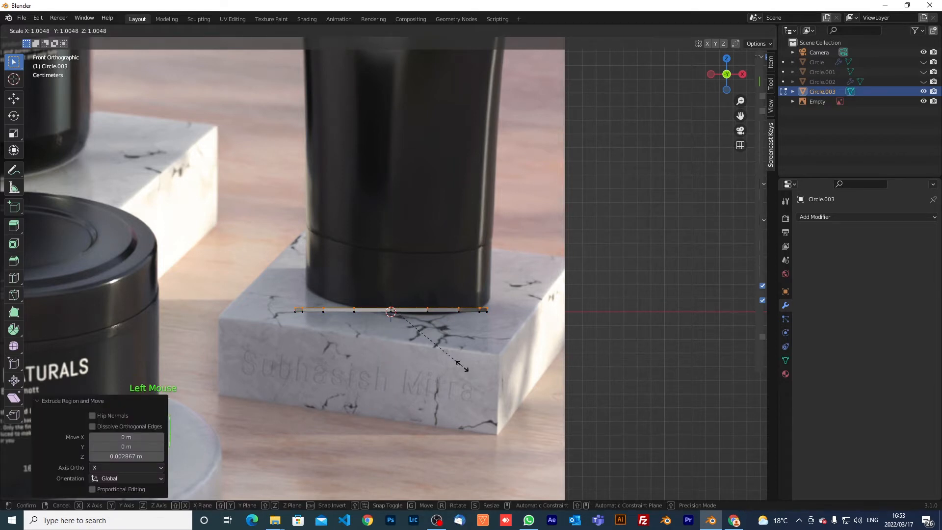
{"action": "left_click", "coordinate": [462, 367]}
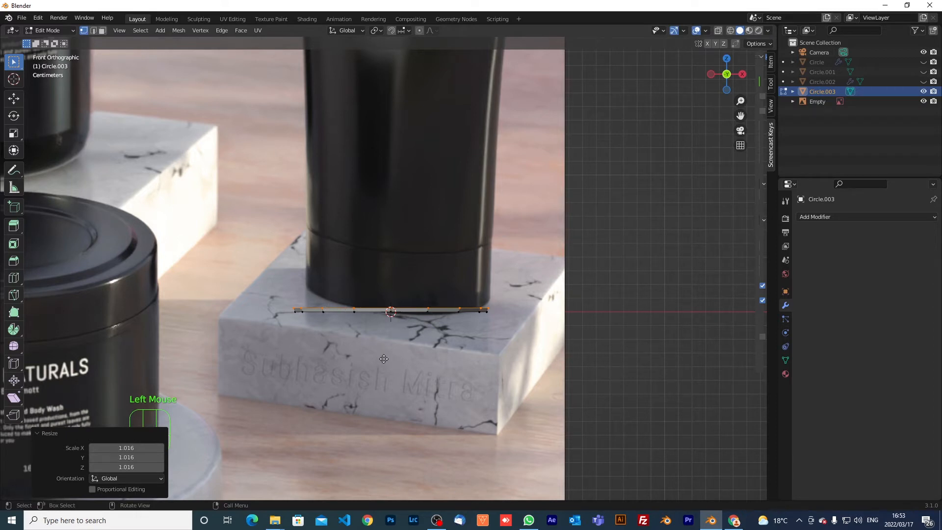
Step: Extrude the upper ring of the tube base about 0.040 m up along Z to form the cap's side wall
{"action": "key", "text": "e"}
{"action": "key", "text": "z"}
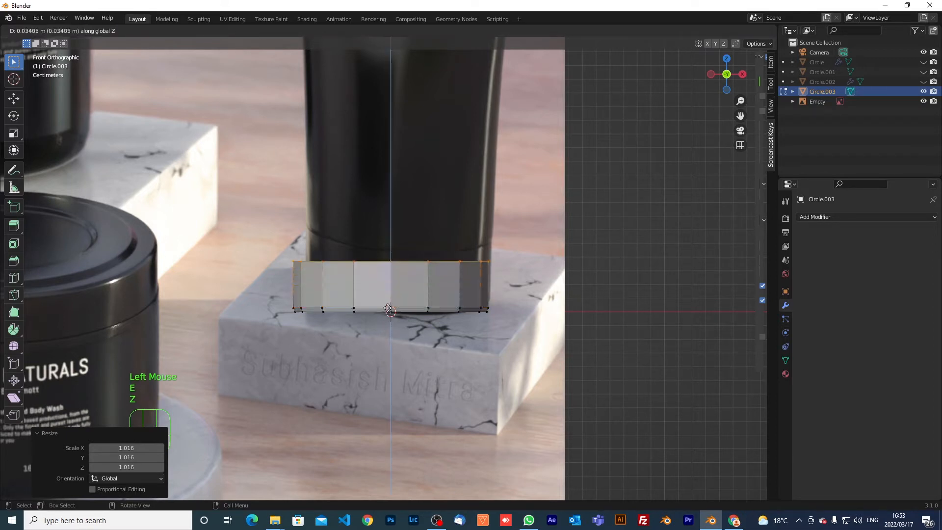
{"action": "left_click", "coordinate": [390, 306]}
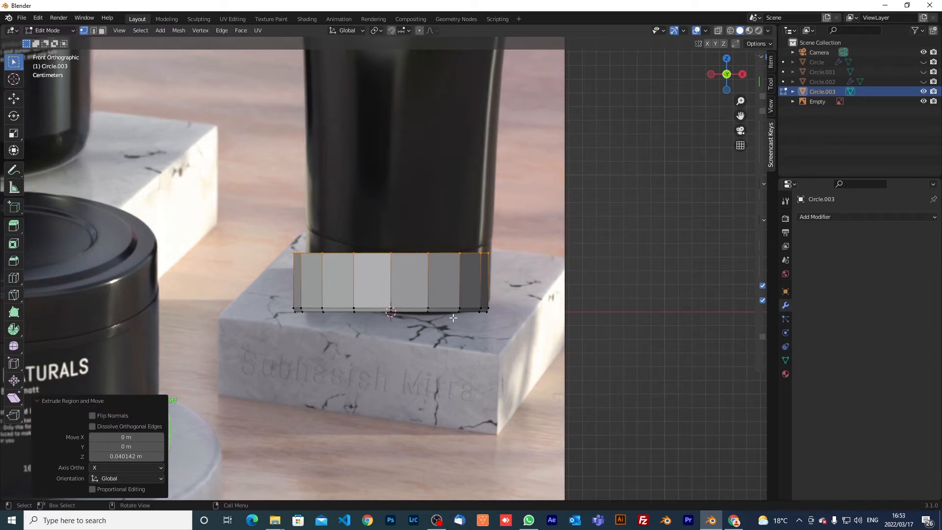
Step: Extrude the base's bottom edge loop inward twice, scaling the new rings by about 0.807 and 0.599
{"action": "middle_click_drag", "start_coordinate": [500, 314], "coordinate": [492, 273]}
{"action": "left_click", "coordinate": [467, 250], "text": "alt"}
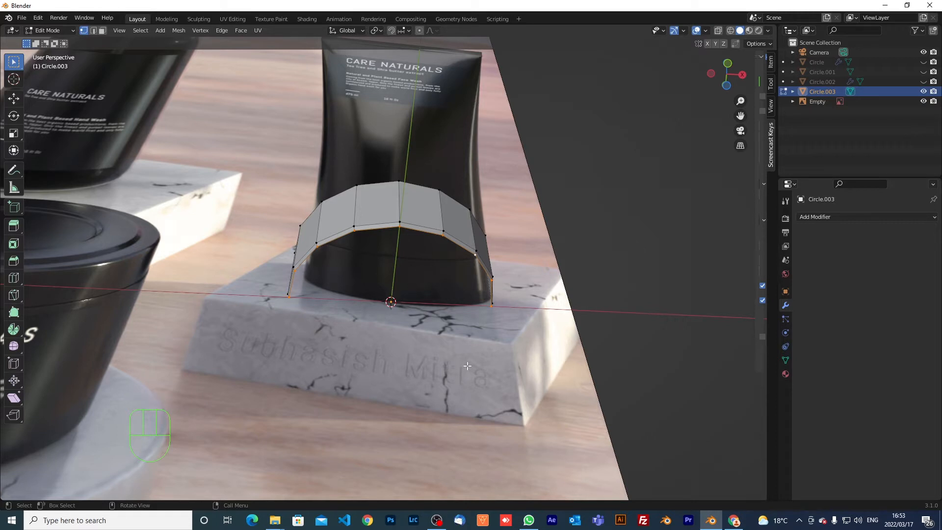
{"action": "key", "text": "e"}
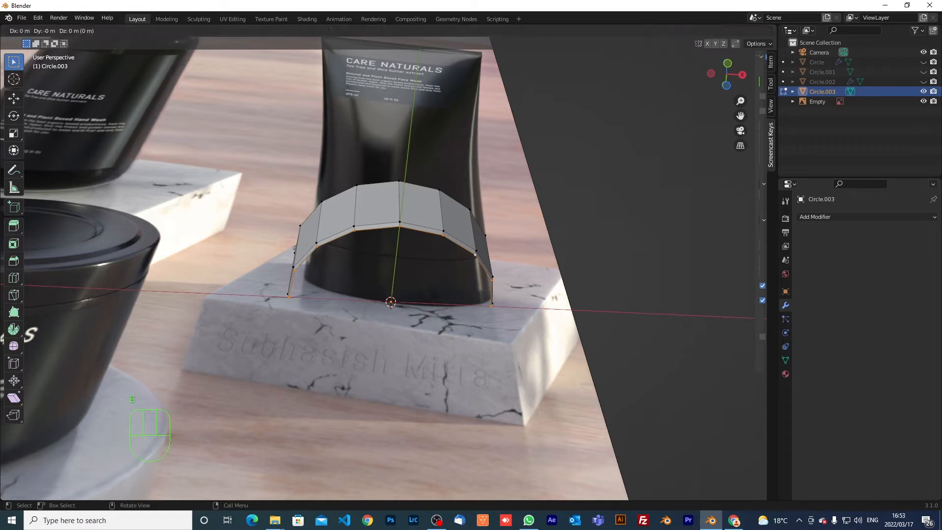
{"action": "key", "text": "s"}
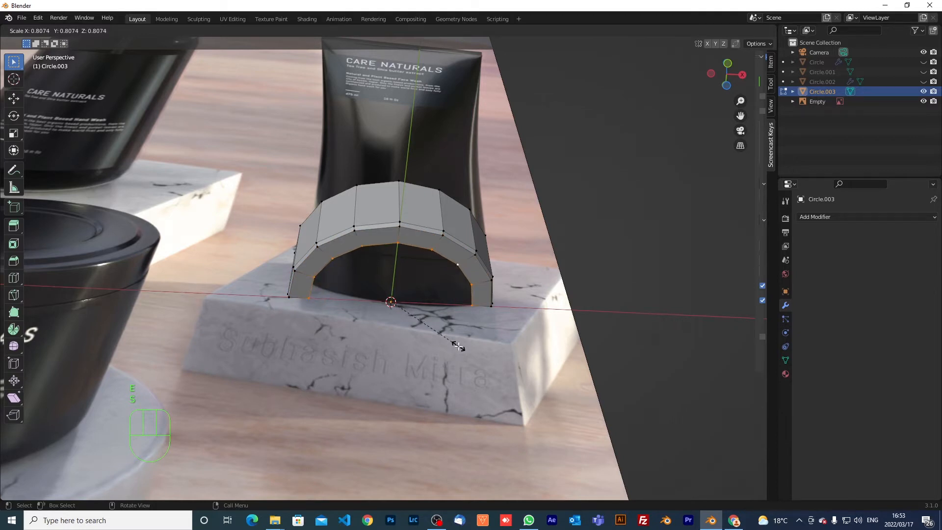
{"action": "left_click", "coordinate": [461, 347]}
{"action": "key", "text": "e"}
{"action": "key", "text": "s"}
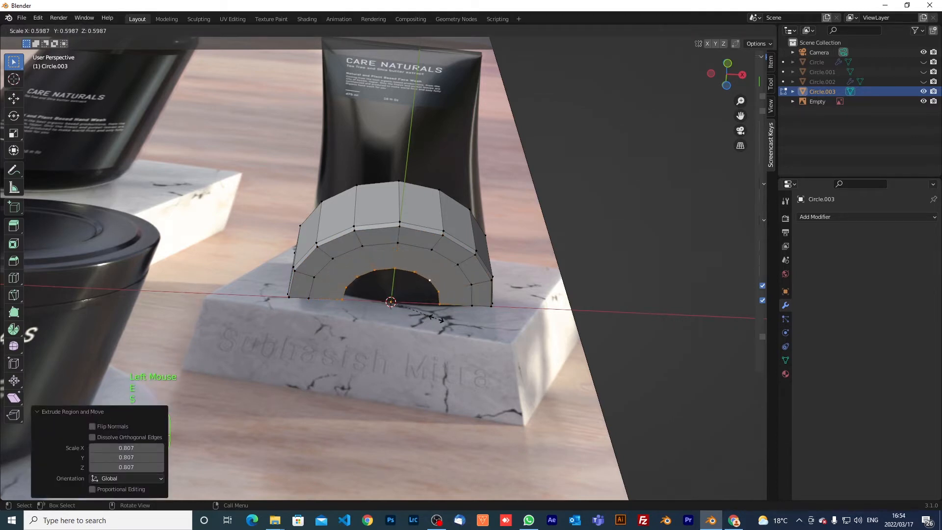
{"action": "double_click", "coordinate": [436, 318]}
{"action": "key", "text": "m"}
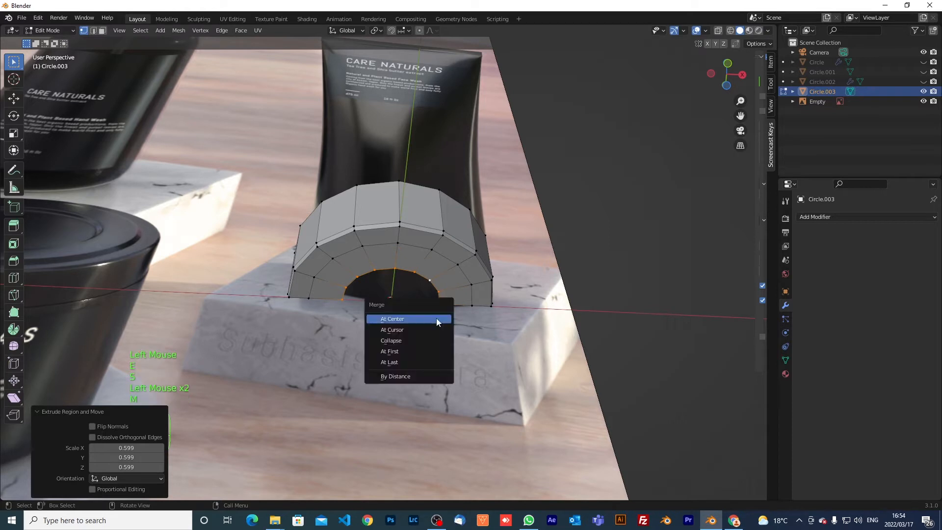
{"action": "left_click", "coordinate": [437, 319]}
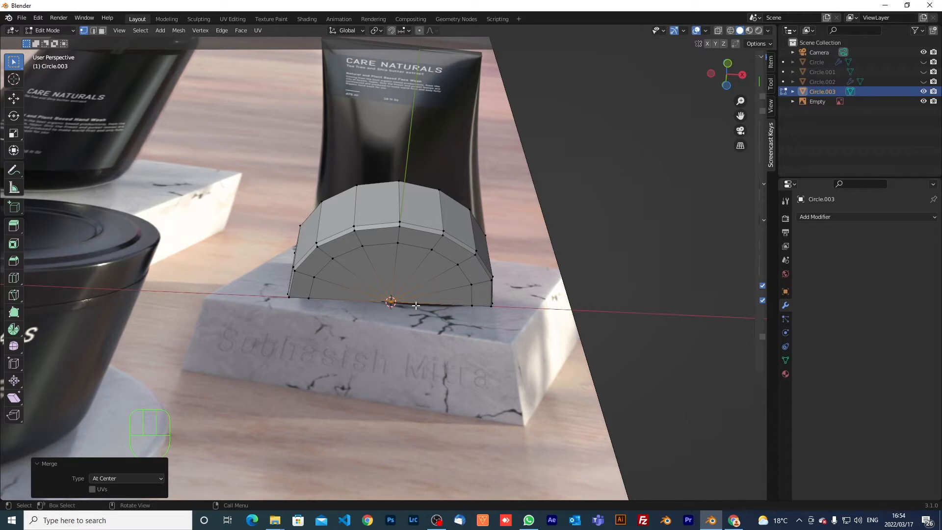
{"action": "key", "text": "ctrl+z"}
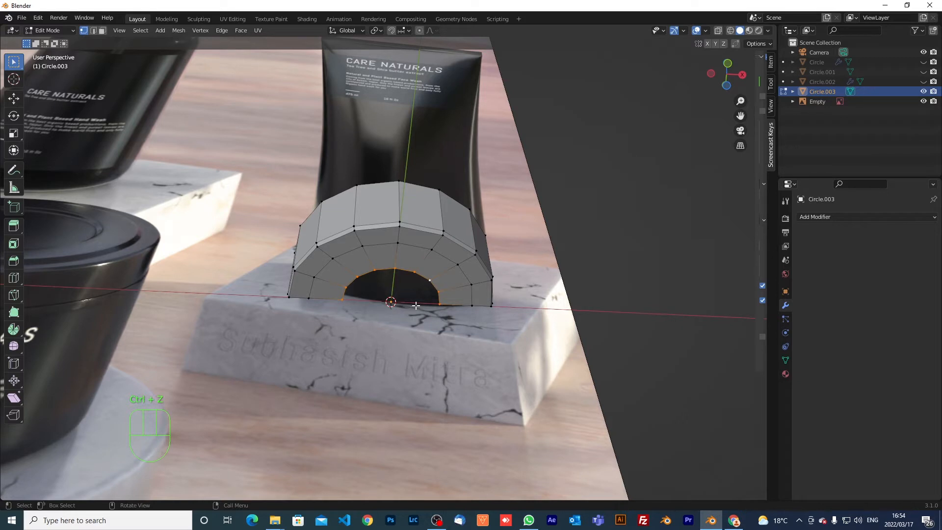
Step: Fill the innermost ring on the underside with a single face and clear the selection
{"action": "key", "text": "f"}
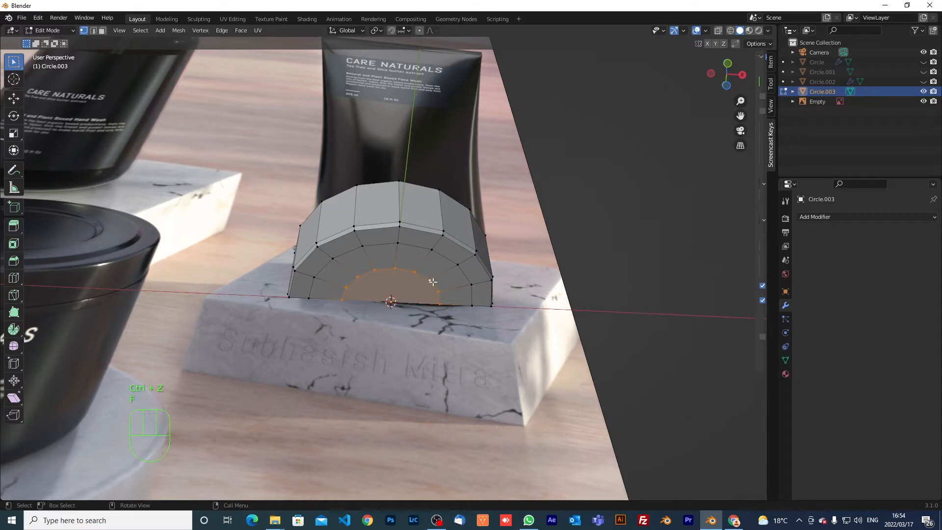
{"action": "left_click", "coordinate": [400, 275]}
{"action": "left_click", "coordinate": [502, 303]}
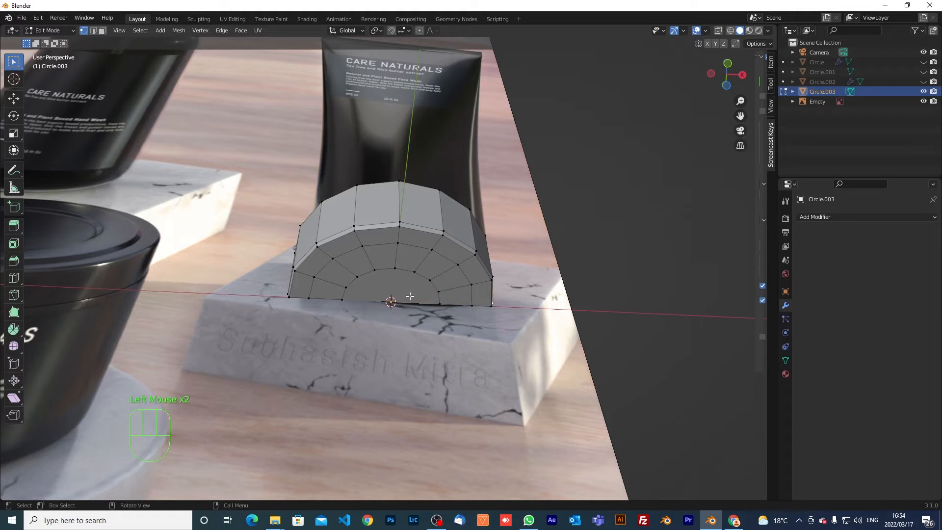
Step: Extrude the cap's top edge loop inward, scaling the new ring by about 0.961
{"action": "left_click", "coordinate": [374, 182], "text": "alt"}
{"action": "key", "text": "KP_1"}
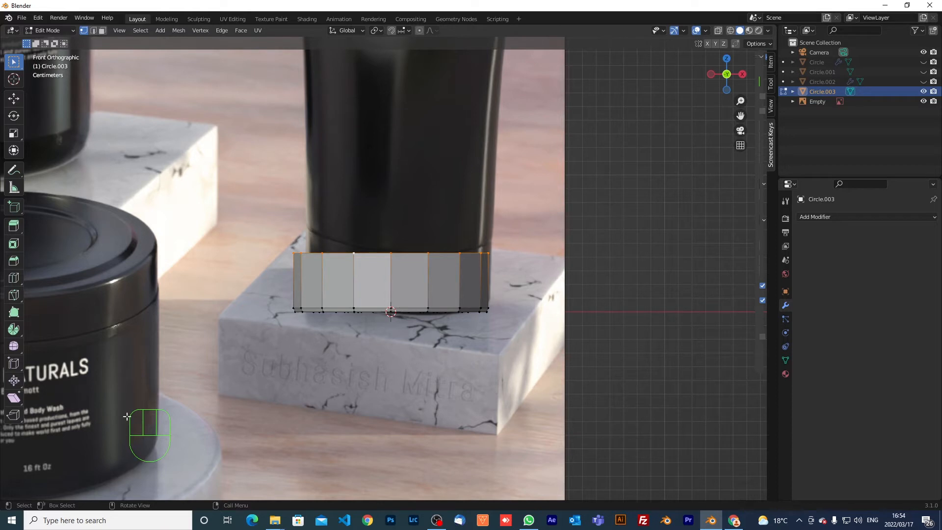
{"action": "scroll", "coordinate": [457, 280], "scroll_direction": "up", "scroll_amount": 2}
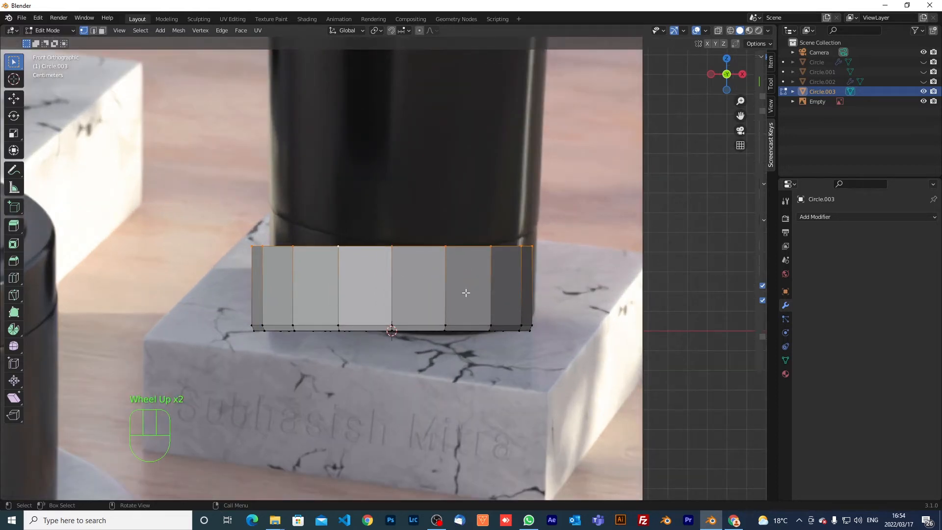
{"action": "key", "text": "e"}
{"action": "key", "text": "s"}
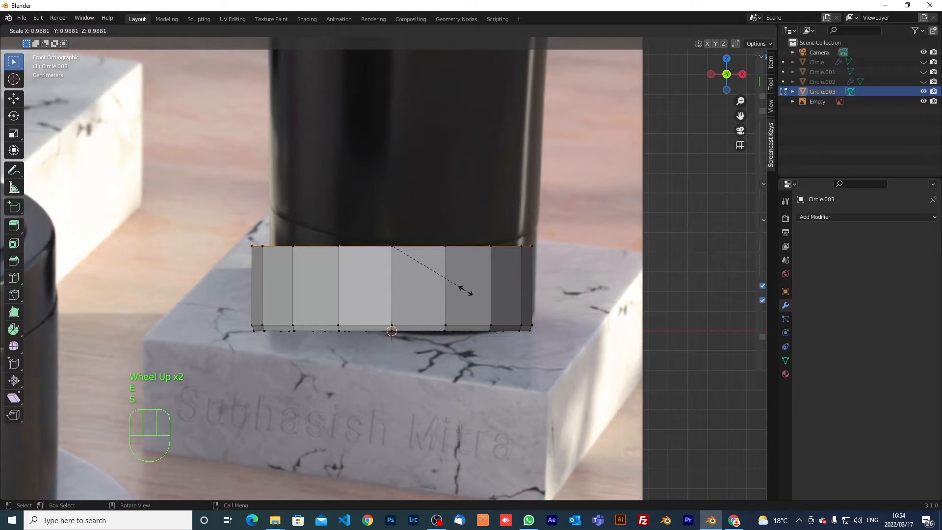
{"action": "left_click", "coordinate": [465, 289]}
Step: Extrude the inner rim ring about 0.00125 m down along Z
{"action": "middle_click_drag", "start_coordinate": [466, 285], "coordinate": [467, 297]}
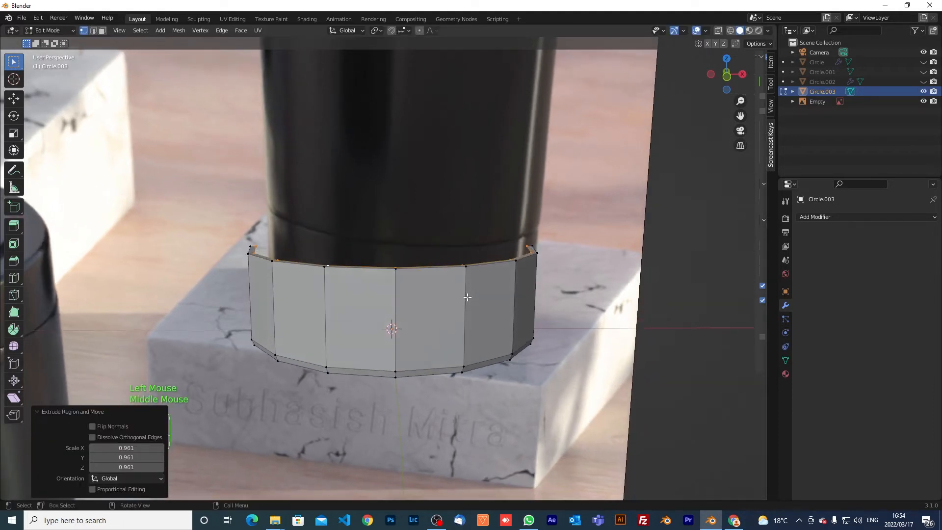
{"action": "key", "text": "e"}
{"action": "key", "text": "z"}
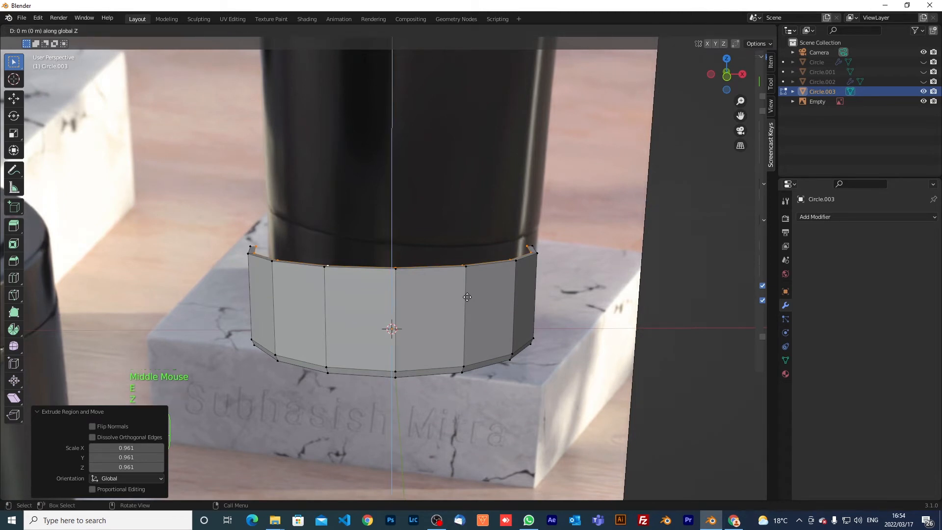
{"action": "left_click", "coordinate": [467, 298]}
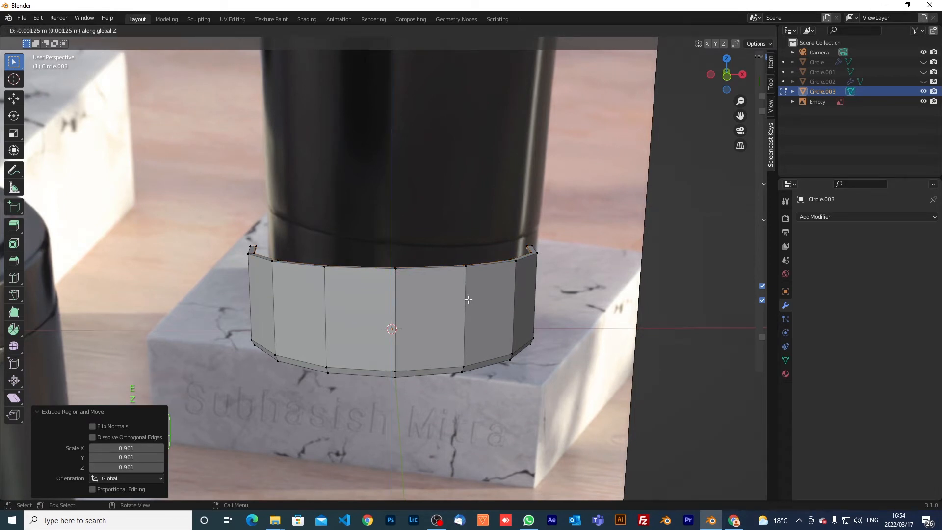
Step: Duplicate the cap's outer top edge loop in place and raise the copy about 0.00115 m along Z
{"action": "left_click", "coordinate": [525, 251], "text": "alt"}
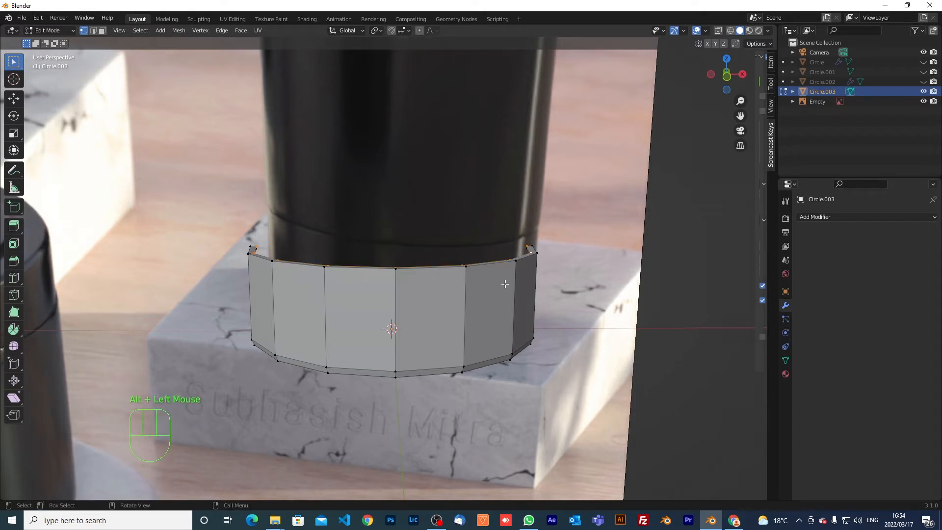
{"action": "left_click", "coordinate": [527, 257], "text": "alt"}
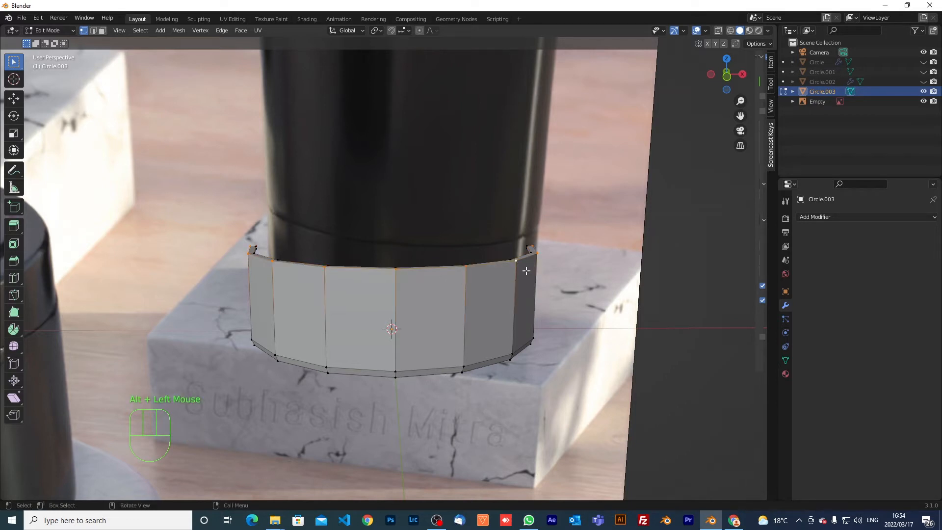
{"action": "key", "text": "shift"}
{"action": "key", "text": "shift+d"}
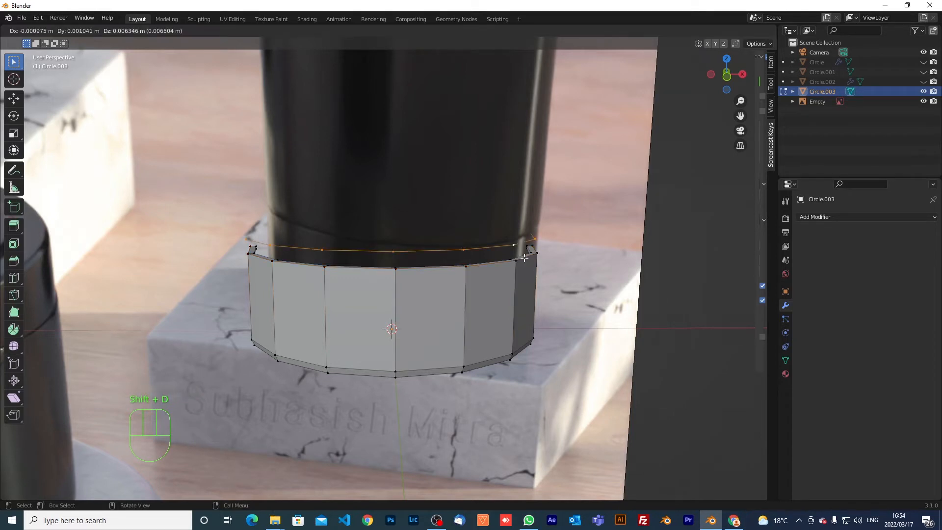
{"action": "right_click", "coordinate": [524, 257]}
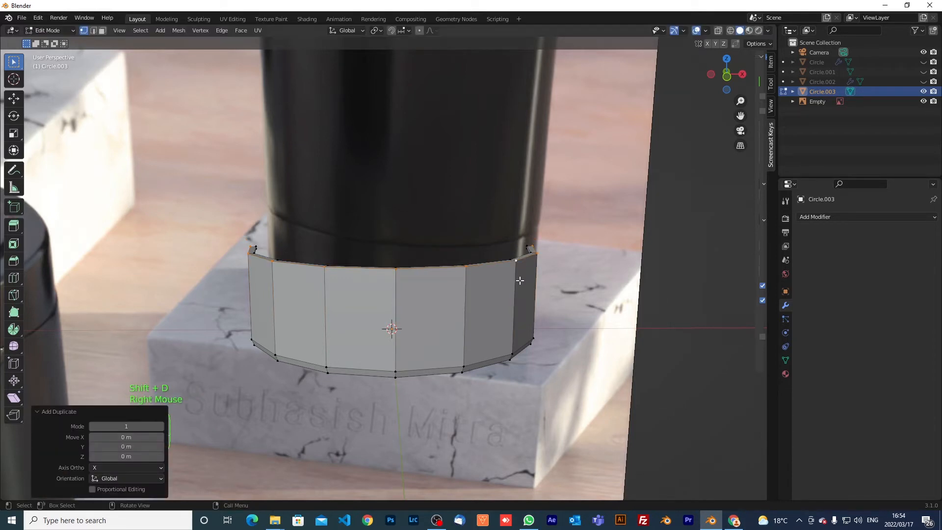
{"action": "key", "text": "KP_1"}
{"action": "scroll", "coordinate": [516, 281], "scroll_direction": "up", "scroll_amount": 2}
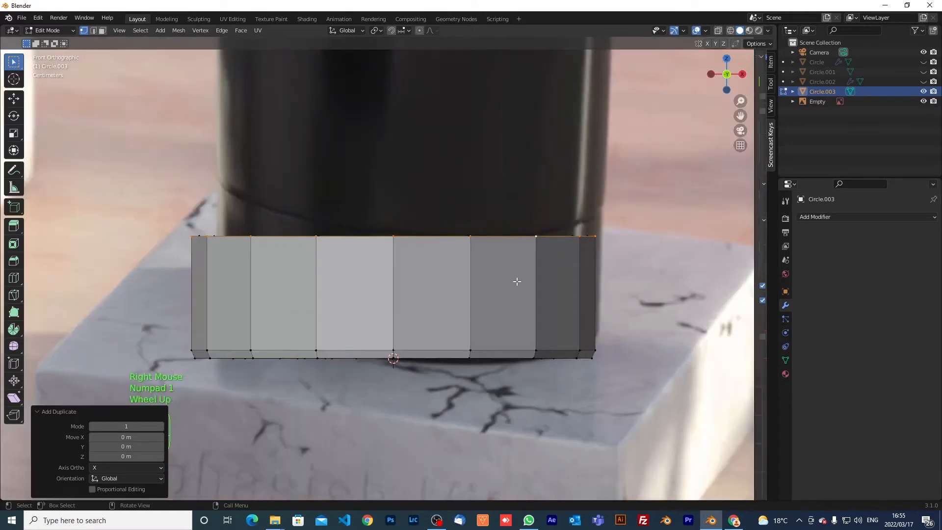
{"action": "key", "text": "g"}
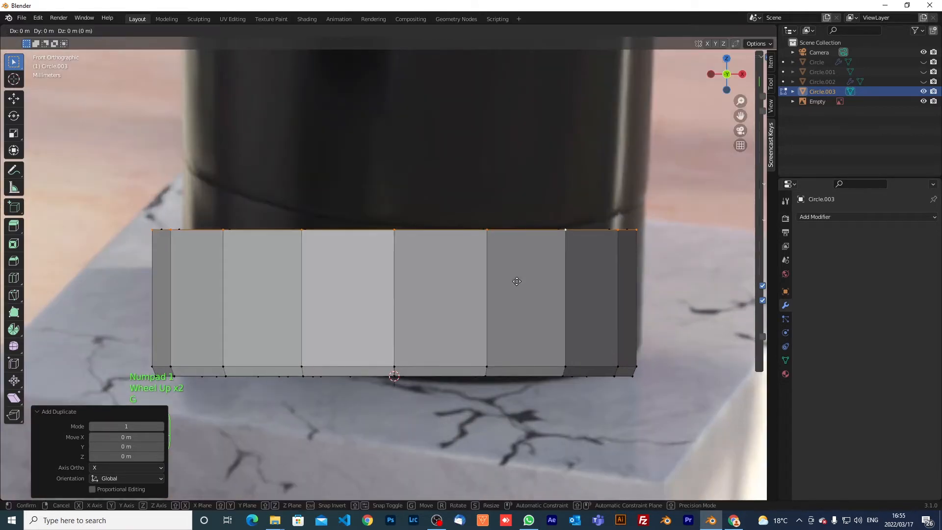
{"action": "key", "text": "z"}
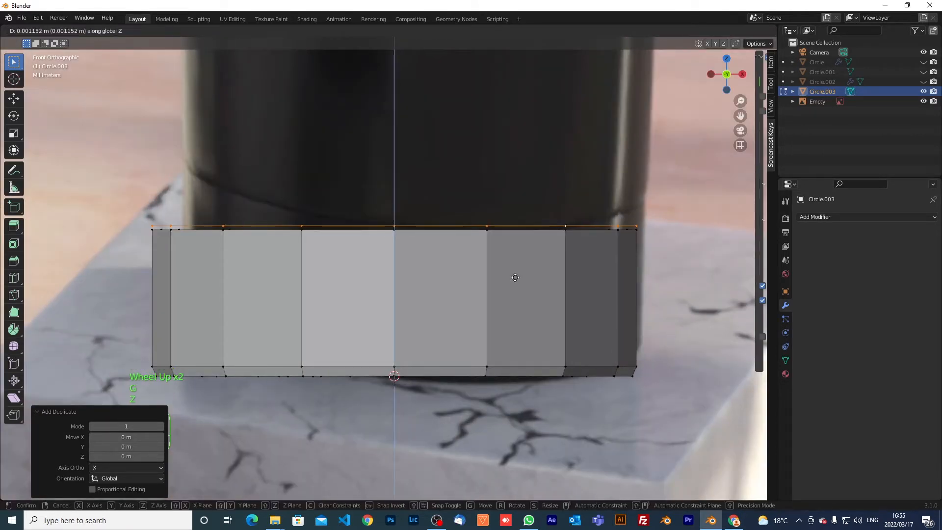
{"action": "left_click", "coordinate": [515, 277]}
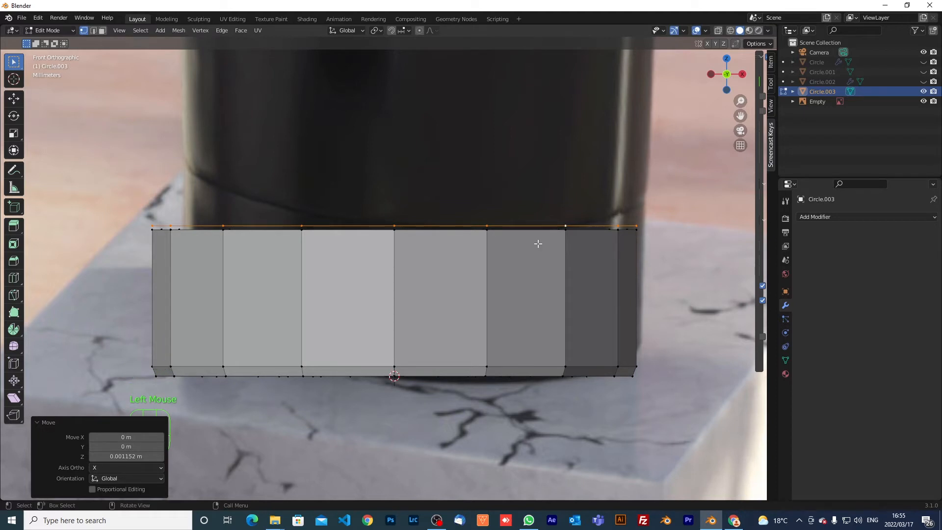
Step: Extrude the duplicated loop about 0.0035 m up along Z to start the tube body above the gap
{"action": "key", "text": "e"}
{"action": "key", "text": "z"}
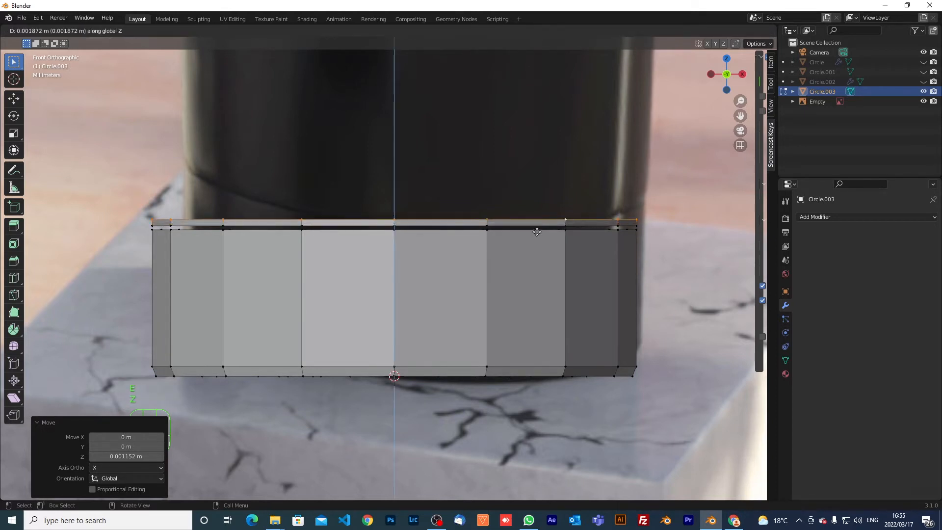
{"action": "left_click", "coordinate": [537, 232]}
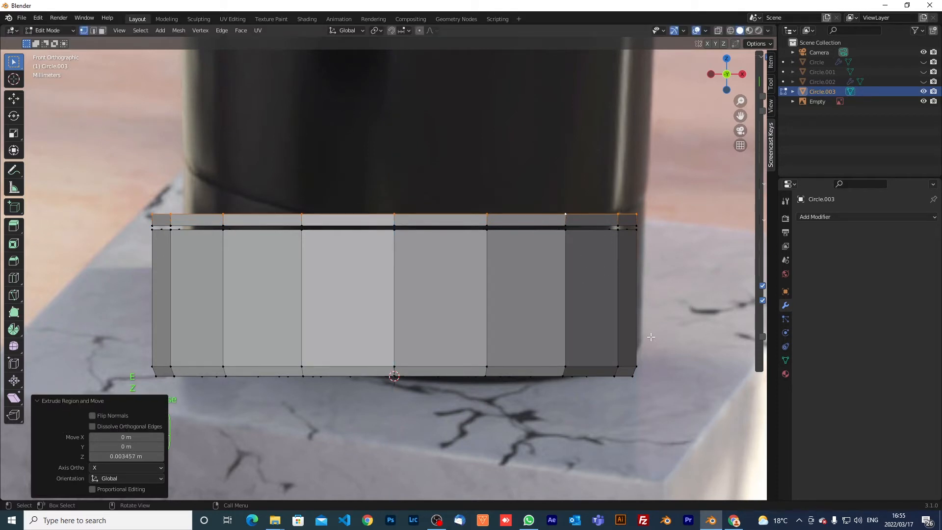
Step: Scale the whole mesh by about 0.832 along Y in top view to make the cross-section oval
{"action": "key", "text": "a"}
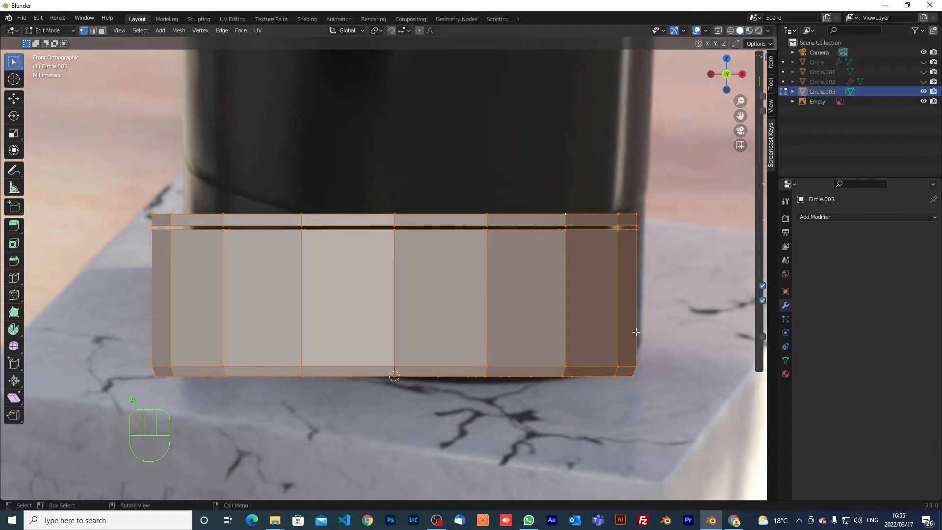
{"action": "key", "text": "KP_7"}
{"action": "scroll", "coordinate": [615, 319], "scroll_direction": "down", "scroll_amount": 2}
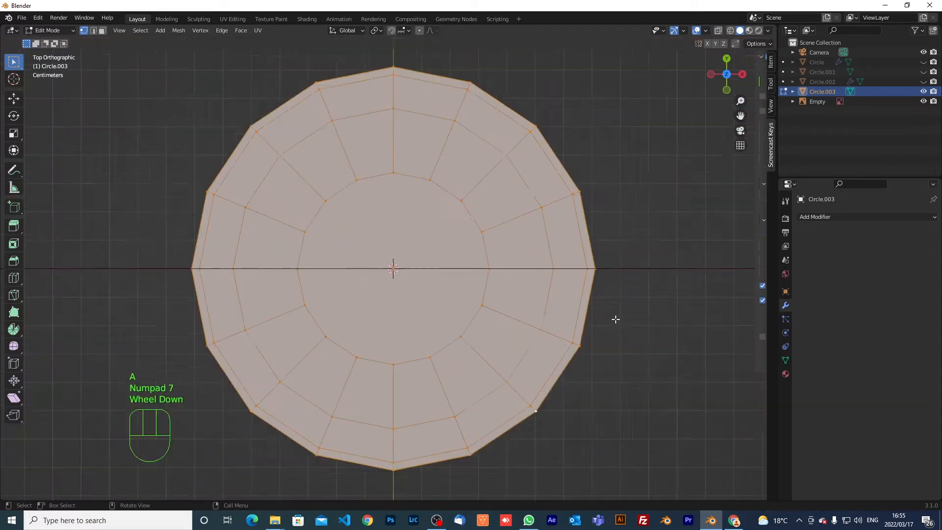
{"action": "scroll", "coordinate": [615, 320], "scroll_direction": "down", "scroll_amount": 1}
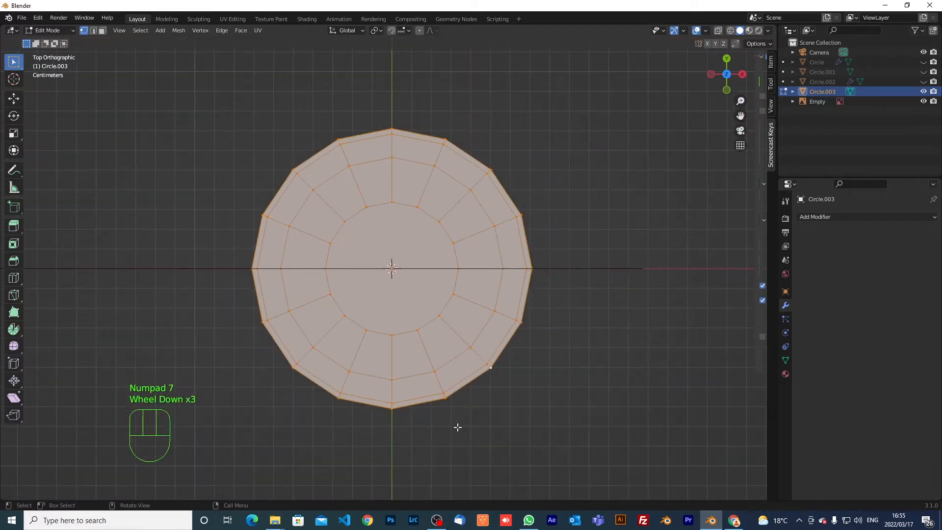
{"action": "key", "text": "s"}
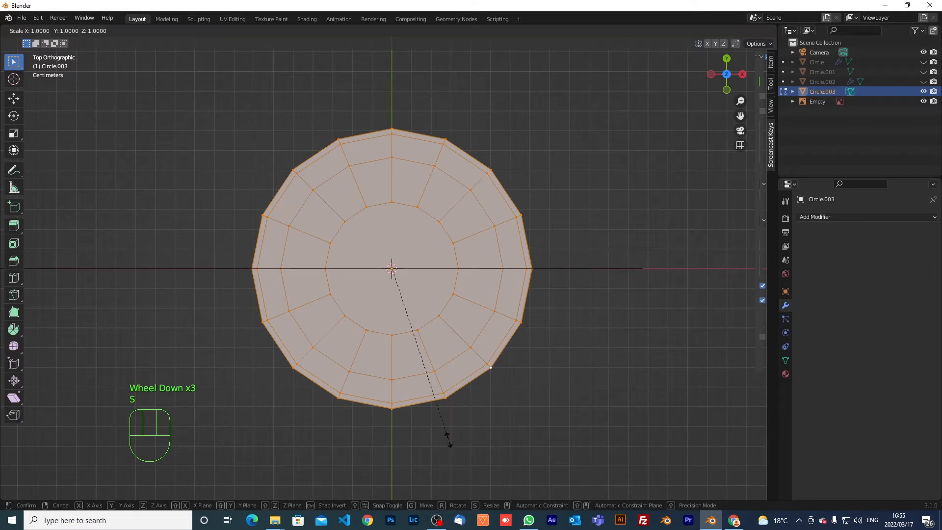
{"action": "key", "text": "y"}
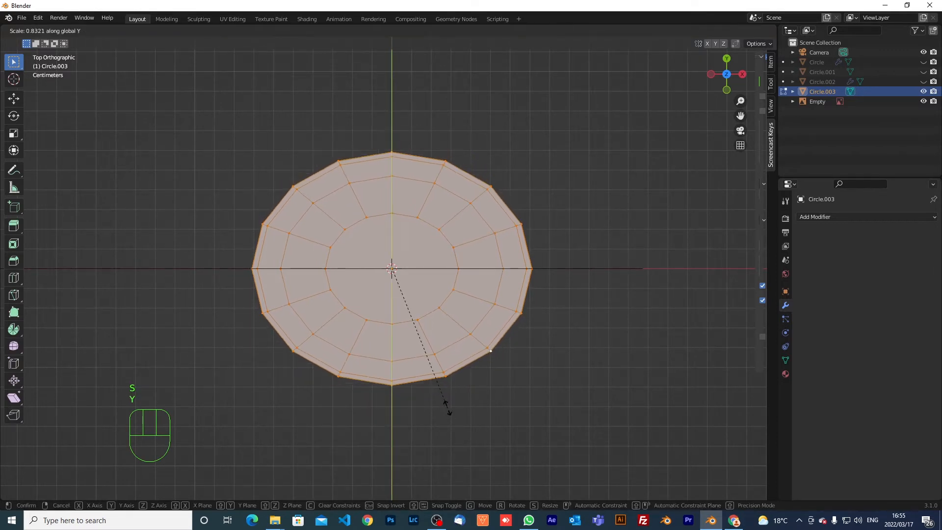
{"action": "left_click", "coordinate": [447, 407]}
Step: Extrude the tube's top edge loop about 0.199 m up along Z in front view and scale it by about 1.156
{"action": "key", "text": "KP_1"}
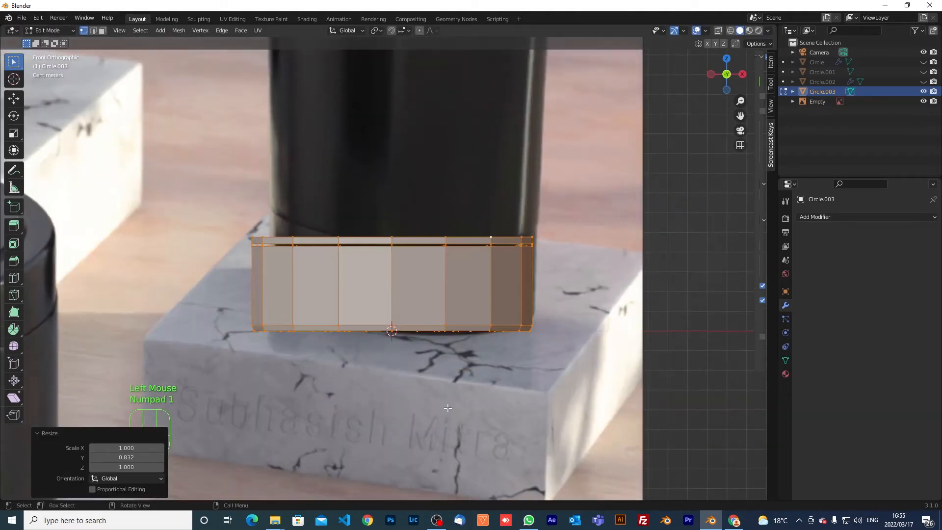
{"action": "left_click", "coordinate": [374, 237], "text": "alt"}
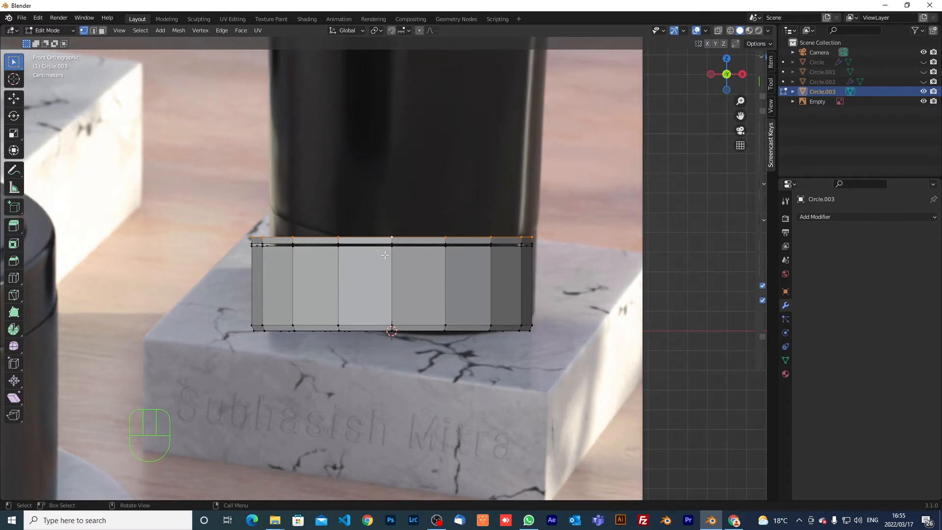
{"action": "scroll", "coordinate": [384, 255], "scroll_direction": "down", "scroll_amount": 2}
{"action": "scroll", "coordinate": [384, 254], "scroll_direction": "down", "scroll_amount": 2}
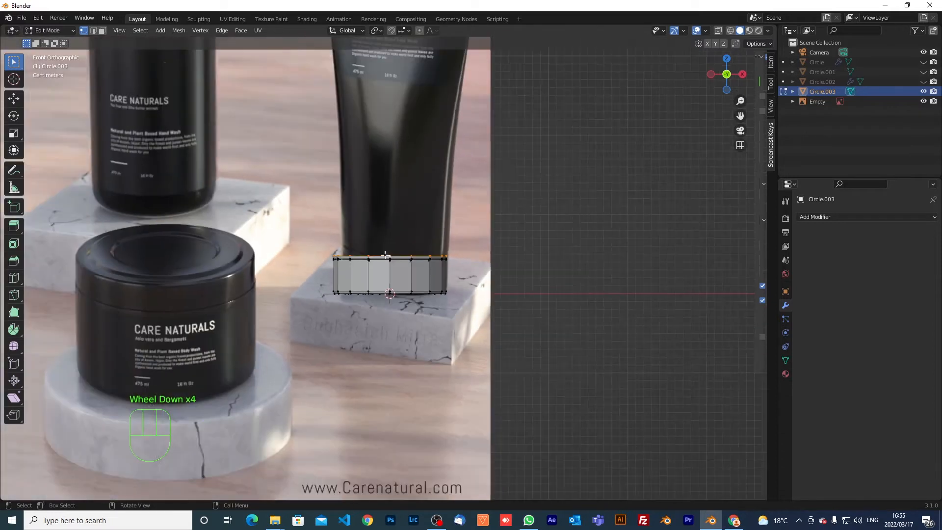
{"action": "scroll", "coordinate": [384, 254], "scroll_direction": "down", "scroll_amount": 2}
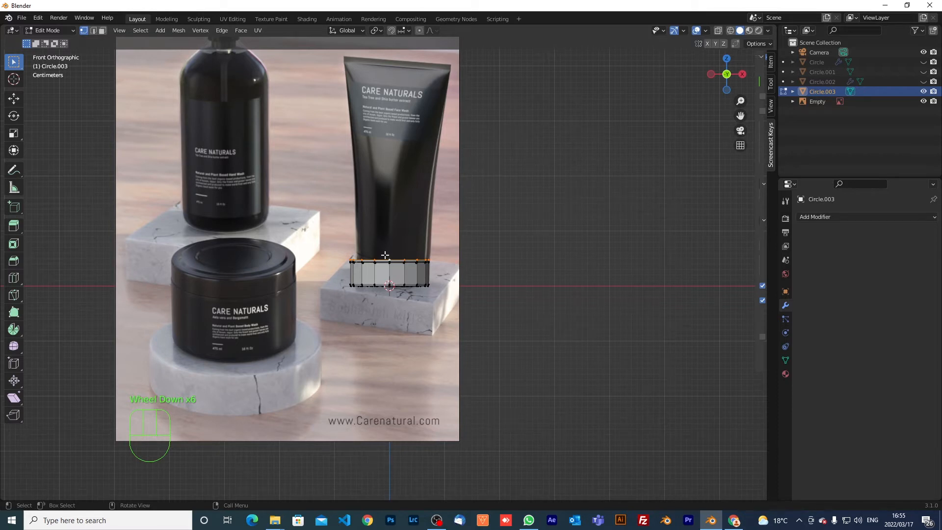
{"action": "key", "text": "e"}
{"action": "key", "text": "z"}
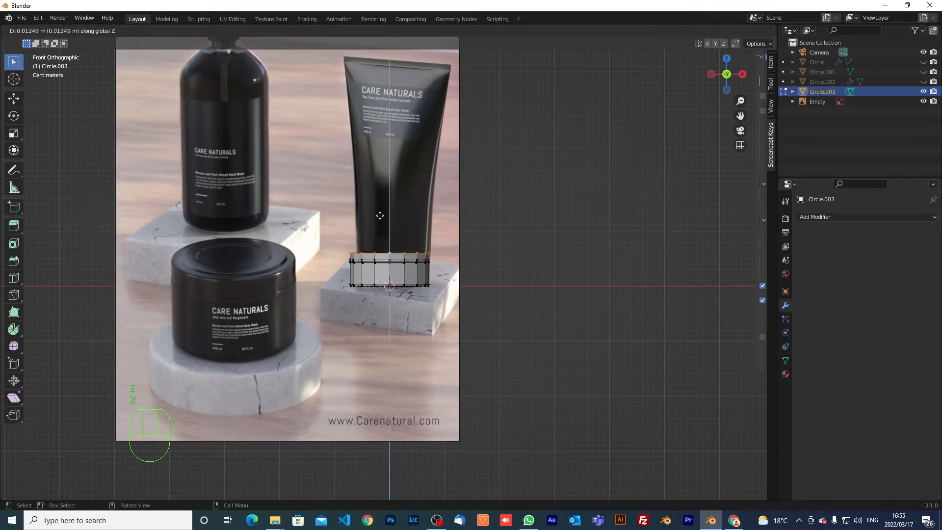
{"action": "left_click", "coordinate": [385, 145]}
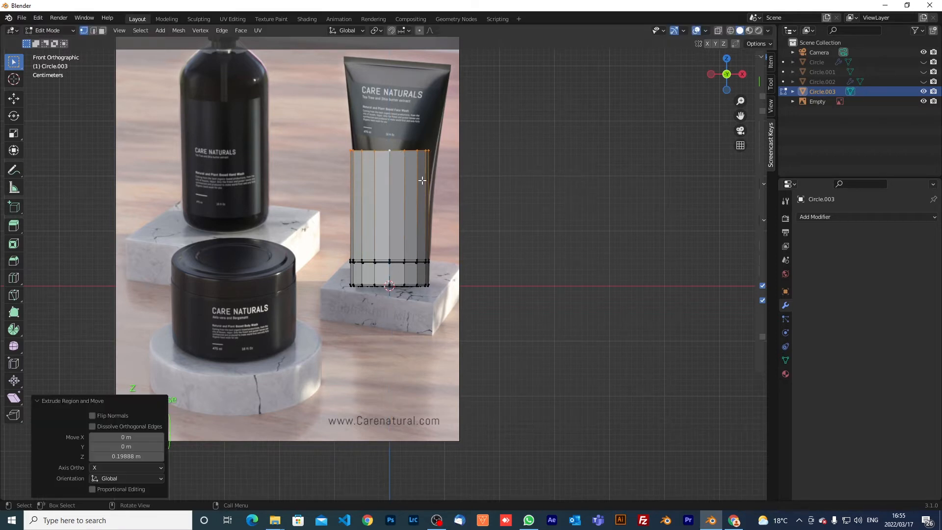
{"action": "key", "text": "s"}
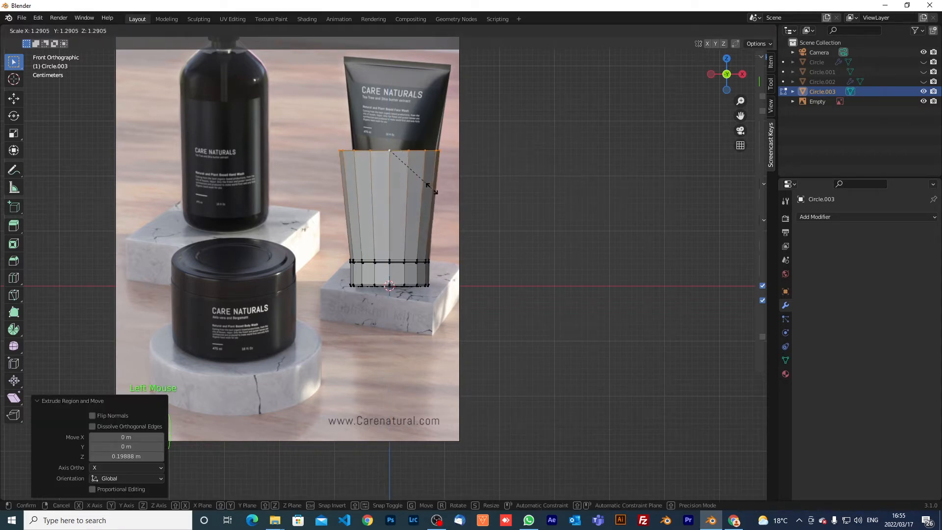
{"action": "left_click", "coordinate": [426, 186]}
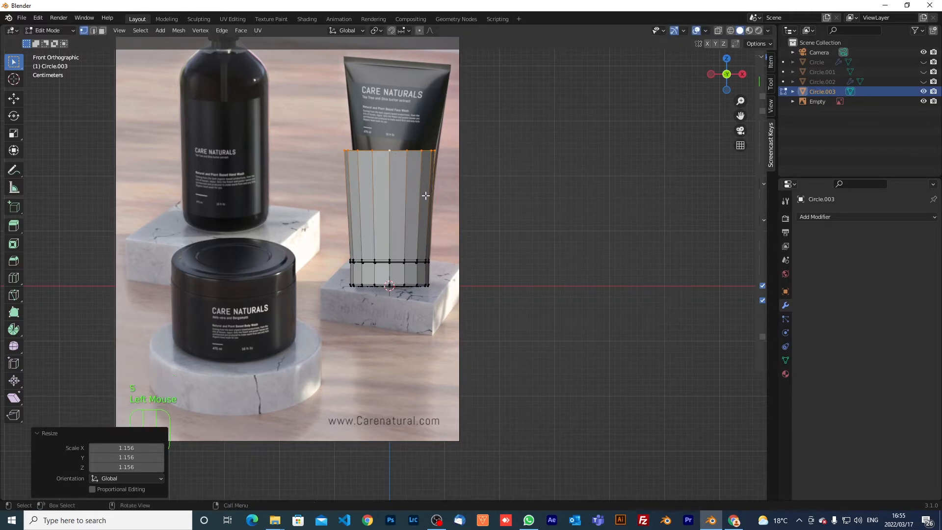
Step: Extrude the top edge loop about 0.149 m further up along Z to reach the upper end of the reference tube
{"action": "key", "text": "e"}
{"action": "key", "text": "z"}
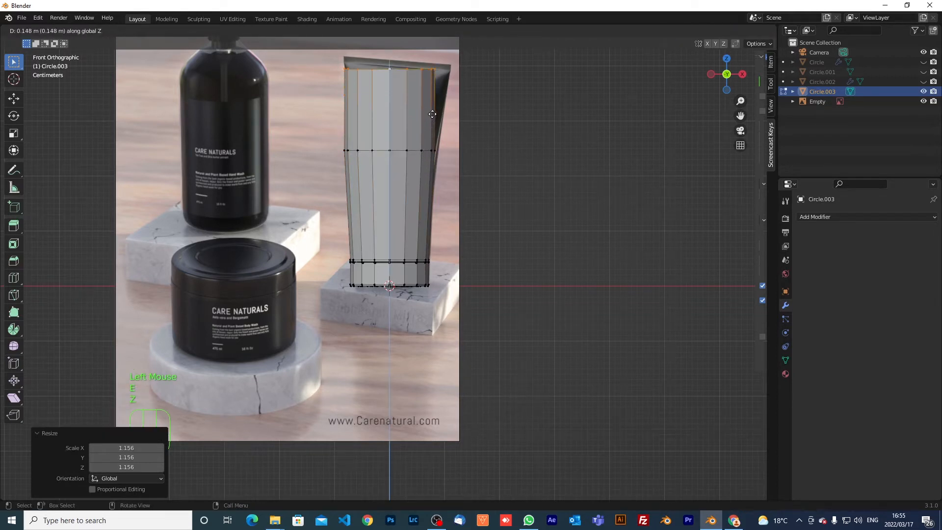
{"action": "left_click", "coordinate": [434, 114]}
{"action": "key", "text": "s"}
{"action": "key", "text": "z"}
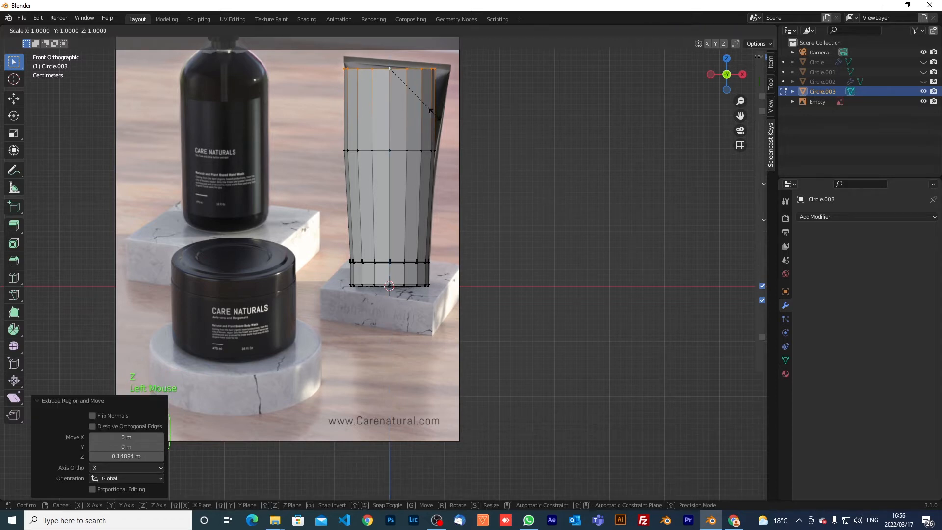
{"action": "right_click", "coordinate": [448, 123]}
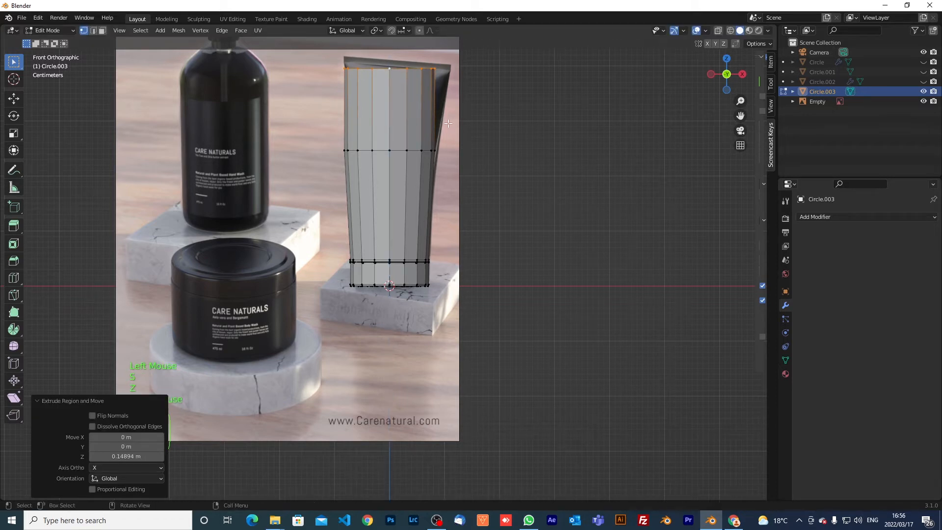
Step: Scale the new top edge loop along X by about 1.177 and refine its width with a second X scale of about 0.962
{"action": "key", "text": "s"}
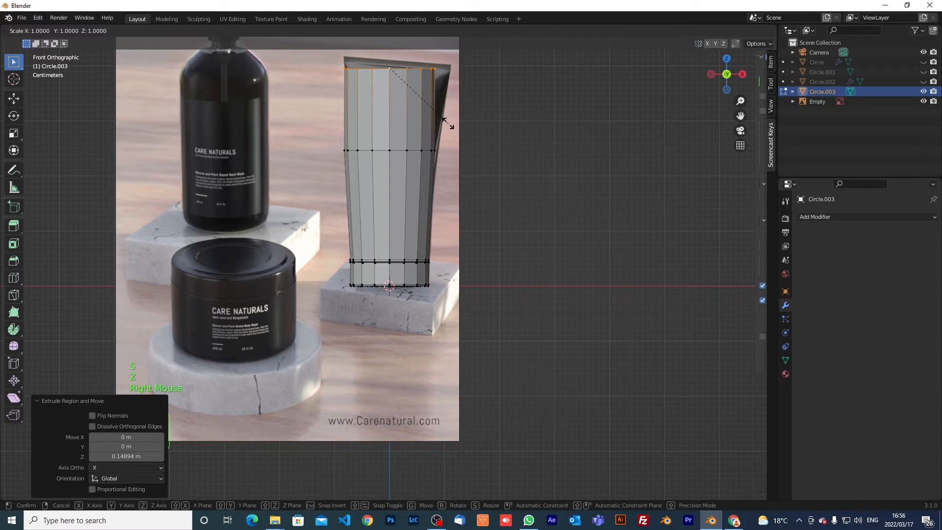
{"action": "key", "text": "x"}
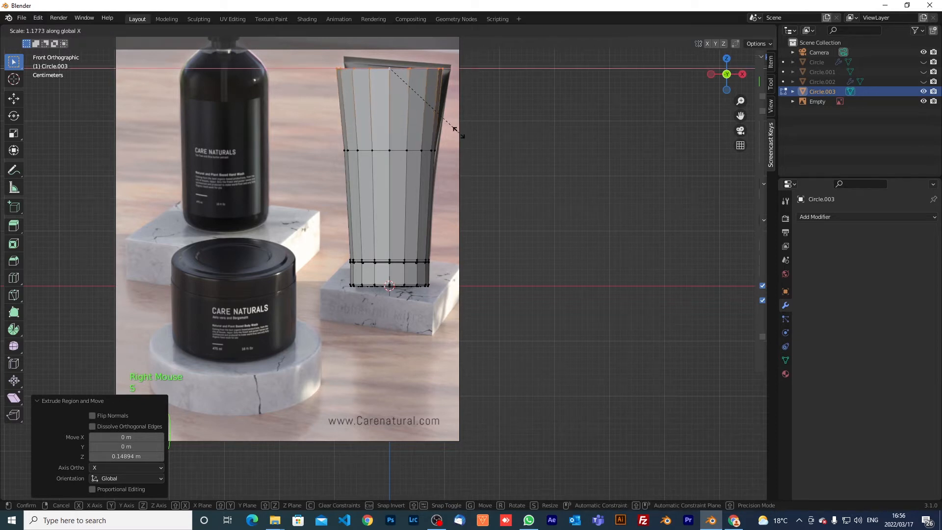
{"action": "left_click", "coordinate": [455, 129]}
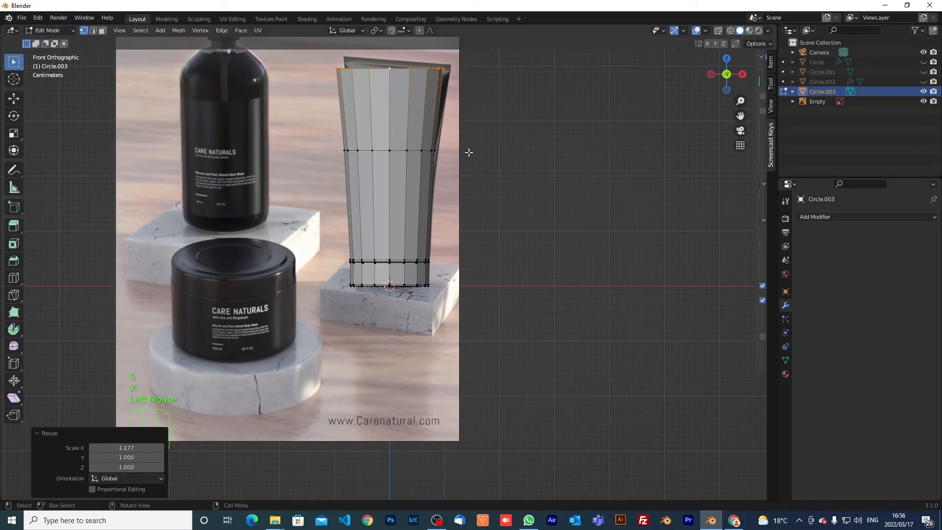
{"action": "key", "text": "x"}
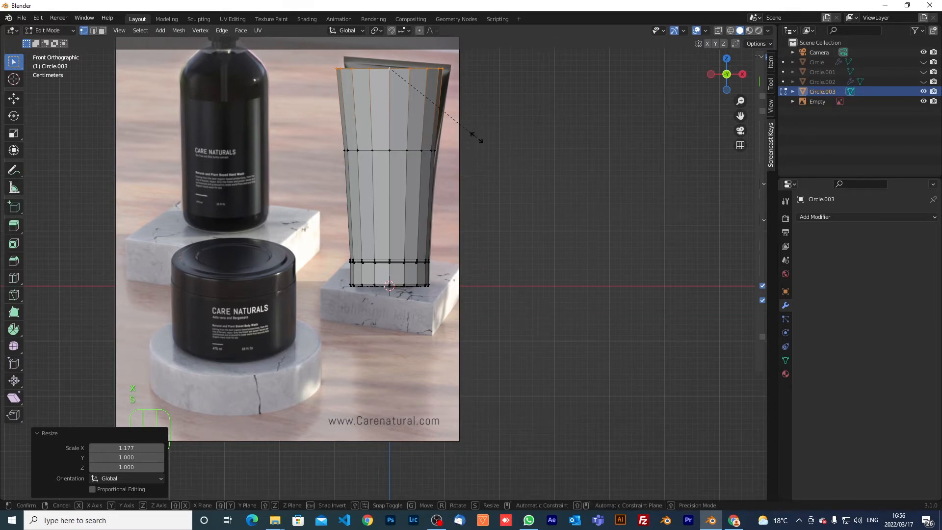
{"action": "key", "text": "s"}
{"action": "key", "text": "x"}
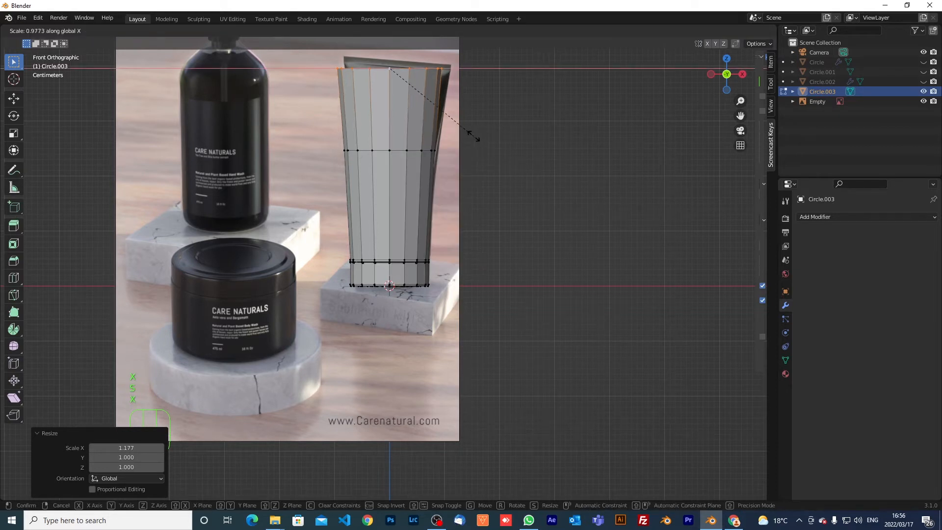
{"action": "left_click", "coordinate": [473, 136]}
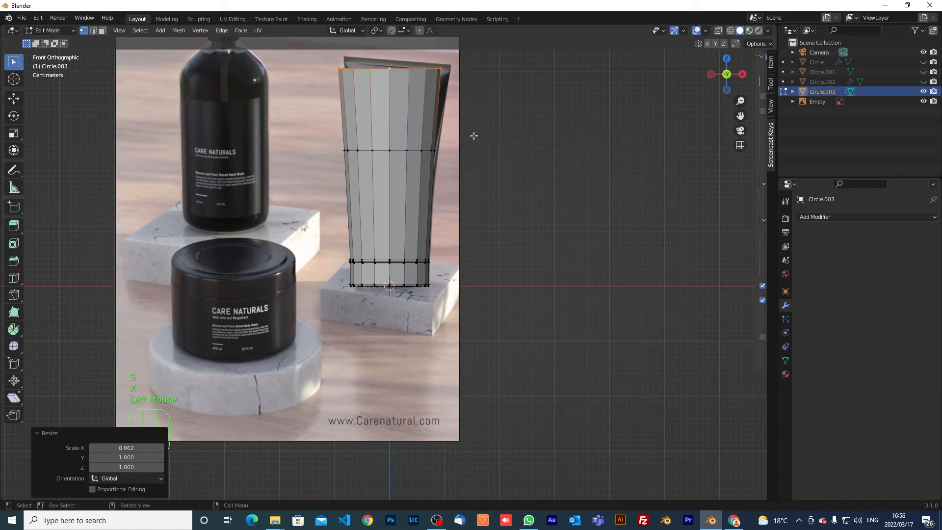
Step: Check the tube mesh from the side and temporarily hide Circle.003 to examine the reference tube behind it
{"action": "key", "text": "KP_3"}
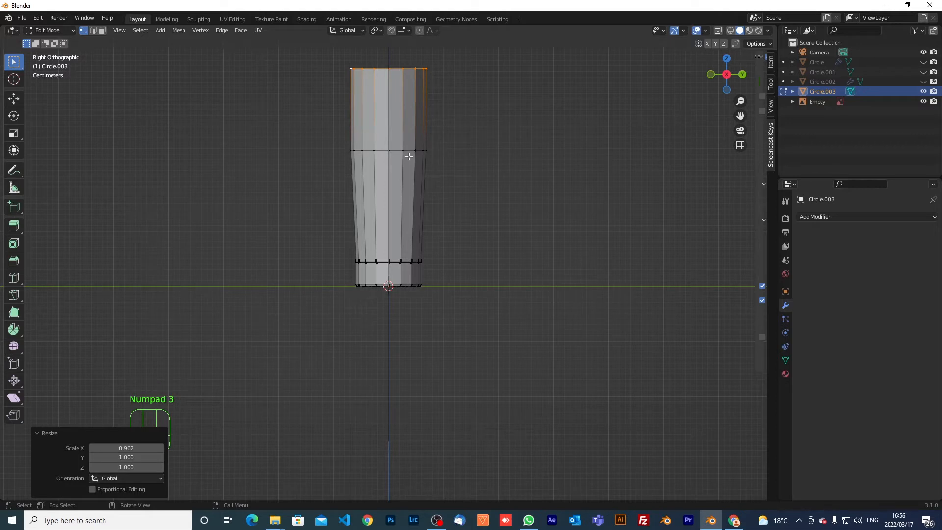
{"action": "key", "text": "KP_1"}
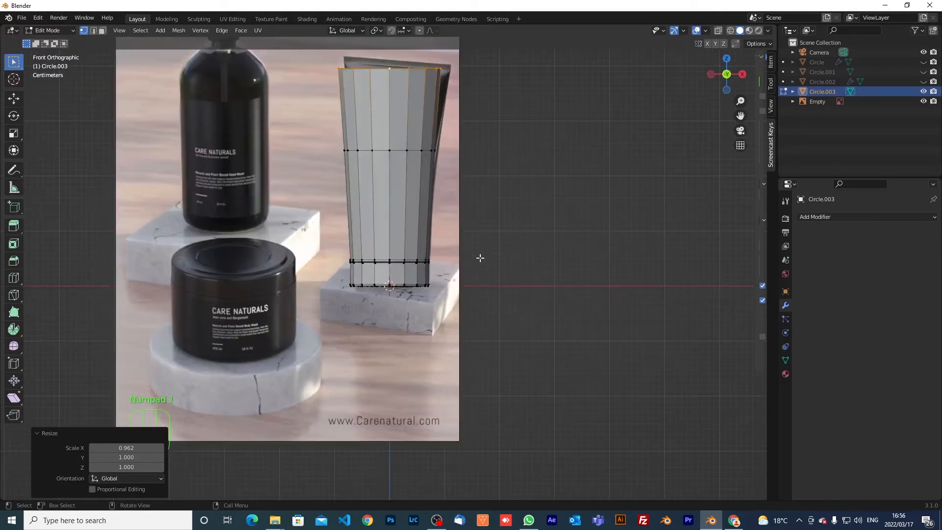
{"action": "left_click", "coordinate": [923, 91]}
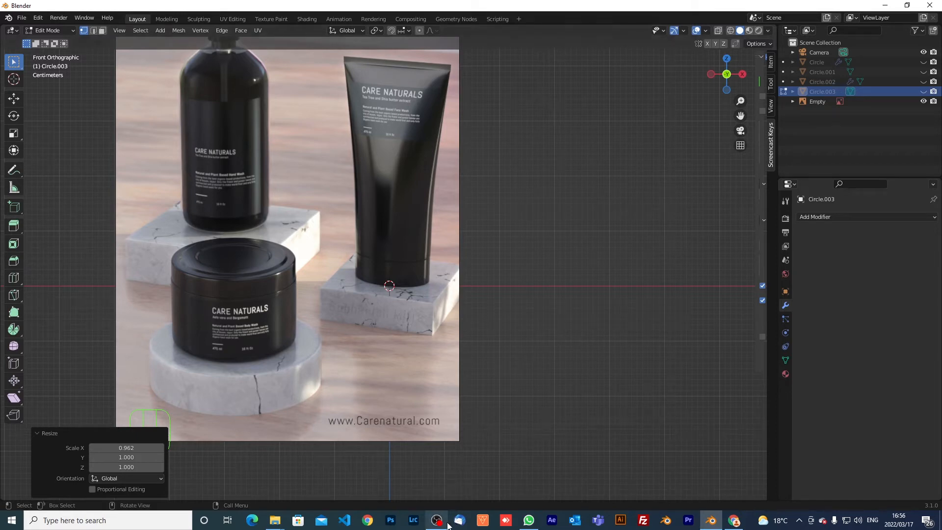
{"action": "left_click", "coordinate": [734, 521]}
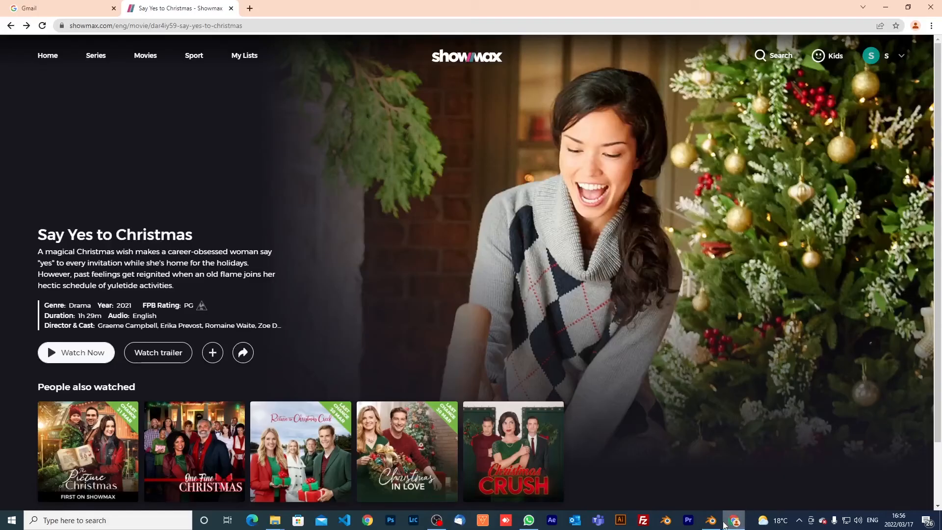
{"action": "left_click", "coordinate": [723, 523]}
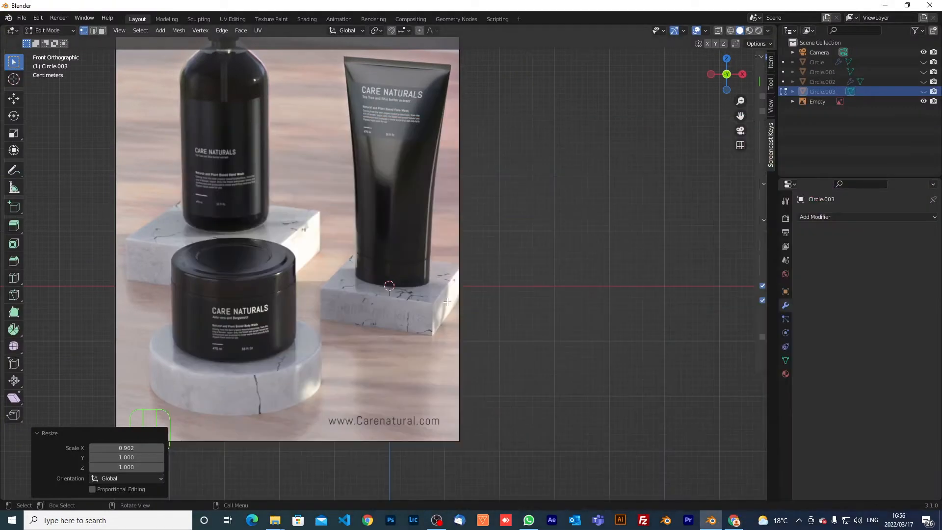
{"action": "left_click", "coordinate": [922, 96]}
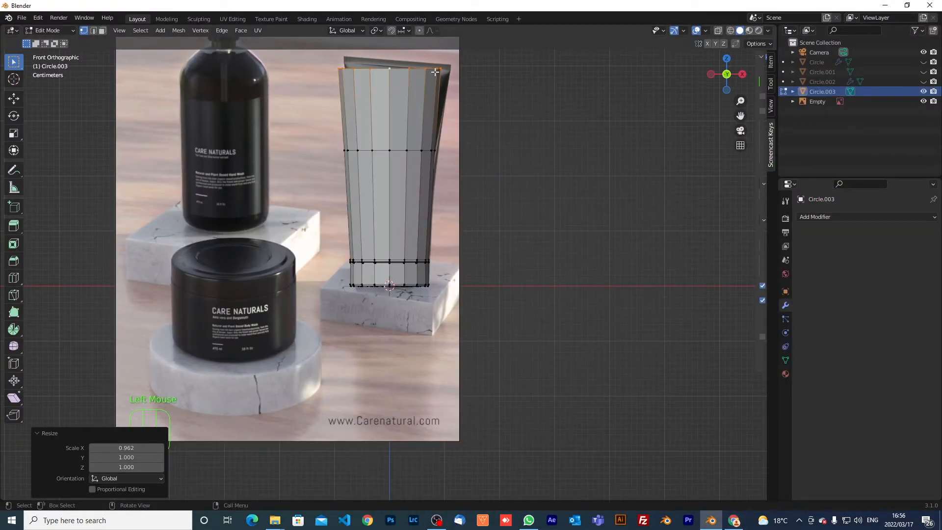
Step: Flatten the tube's top edge loop in top view by scaling it to about 0.138 along Y
{"action": "key", "text": "KP_7"}
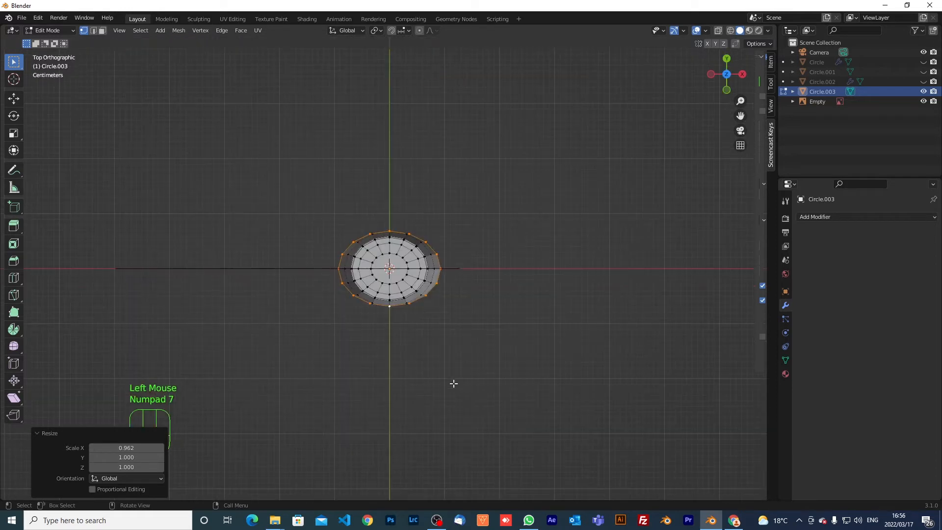
{"action": "scroll", "coordinate": [433, 351], "scroll_direction": "up", "scroll_amount": 1}
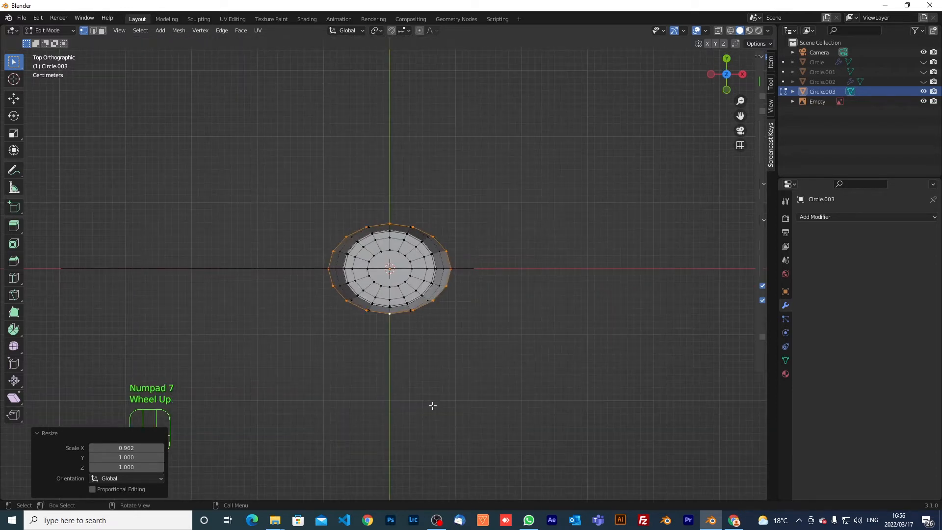
{"action": "key", "text": "s"}
{"action": "key", "text": "y"}
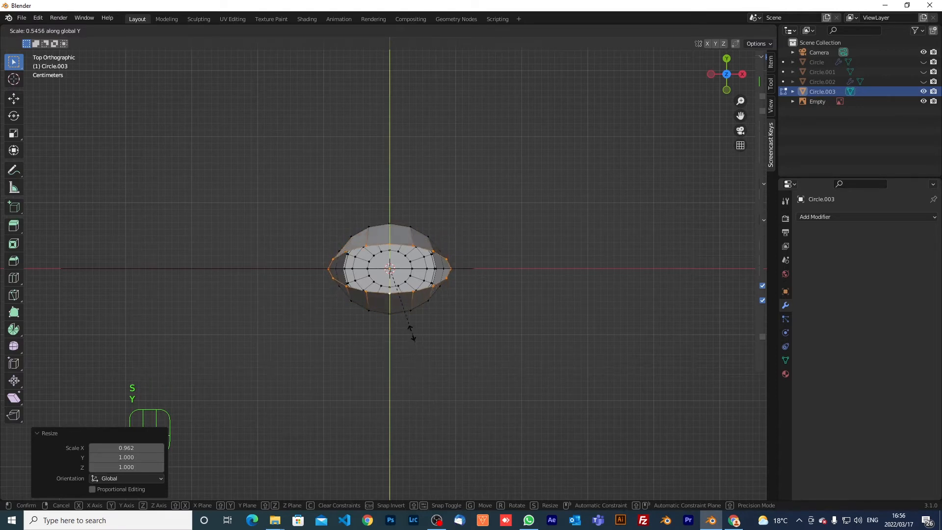
{"action": "left_click", "coordinate": [395, 287]}
{"action": "scroll", "coordinate": [439, 284], "scroll_direction": "up", "scroll_amount": 3}
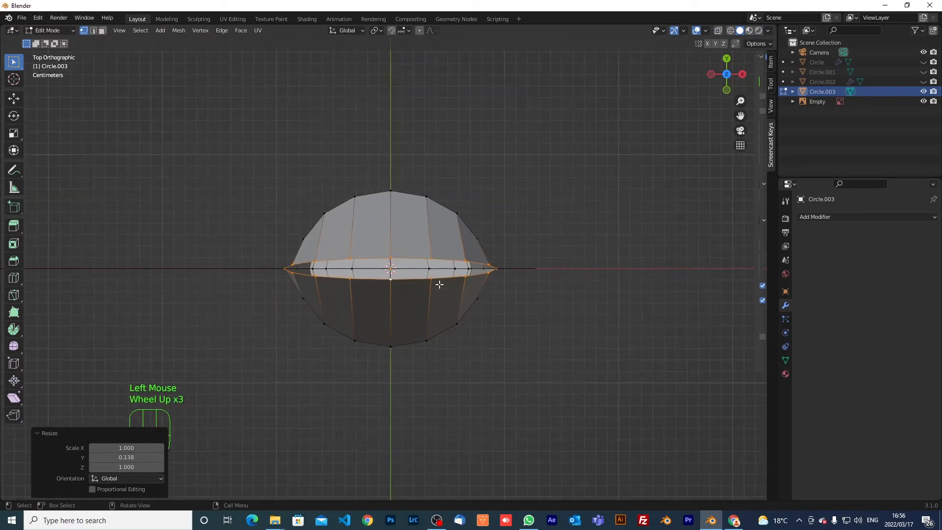
{"action": "scroll", "coordinate": [481, 282], "scroll_direction": "up", "scroll_amount": 1}
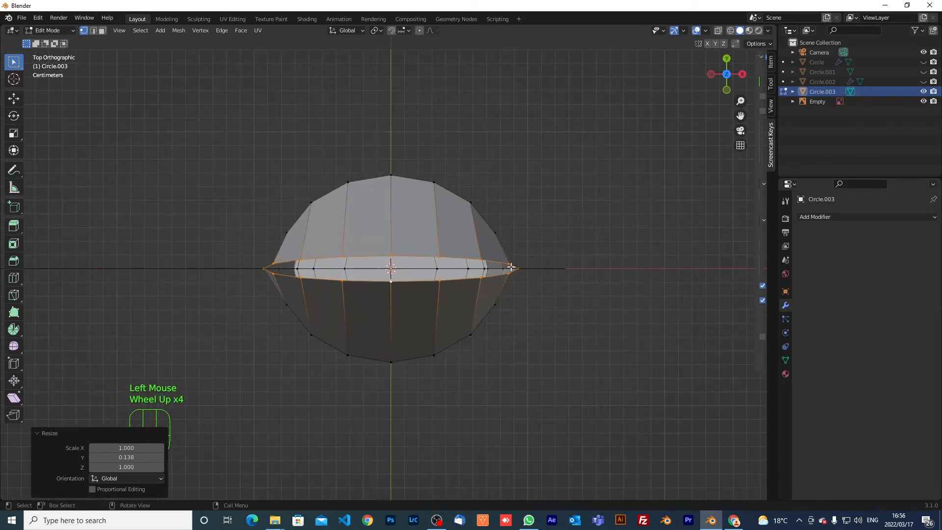
{"action": "left_click", "coordinate": [539, 290]}
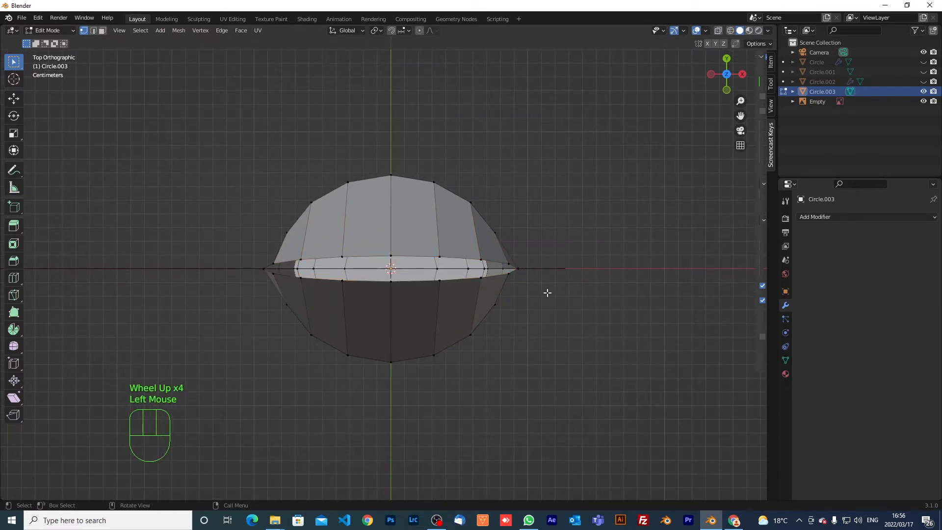
{"action": "left_click_drag", "start_coordinate": [542, 291], "coordinate": [508, 255]}
{"action": "left_click", "coordinate": [546, 276]}
{"action": "left_click", "coordinate": [494, 281]}
Step: Select the flattened top edge loop and remove the vertices at both of its pointed ends from the selection
{"action": "left_click", "coordinate": [426, 280], "text": "alt"}
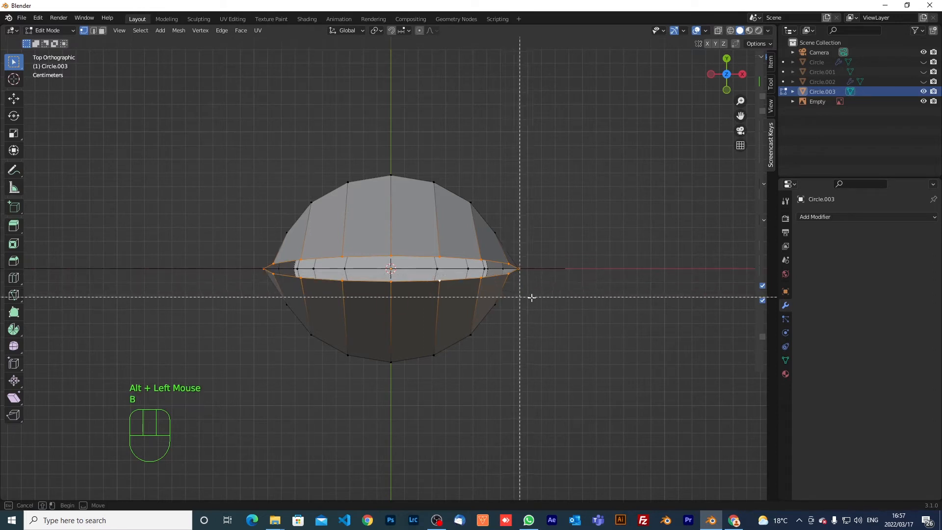
{"action": "key", "text": "b"}
{"action": "left_click_drag", "start_coordinate": [536, 294], "coordinate": [506, 251]}
{"action": "scroll", "coordinate": [506, 250], "scroll_direction": "up", "scroll_amount": 1}
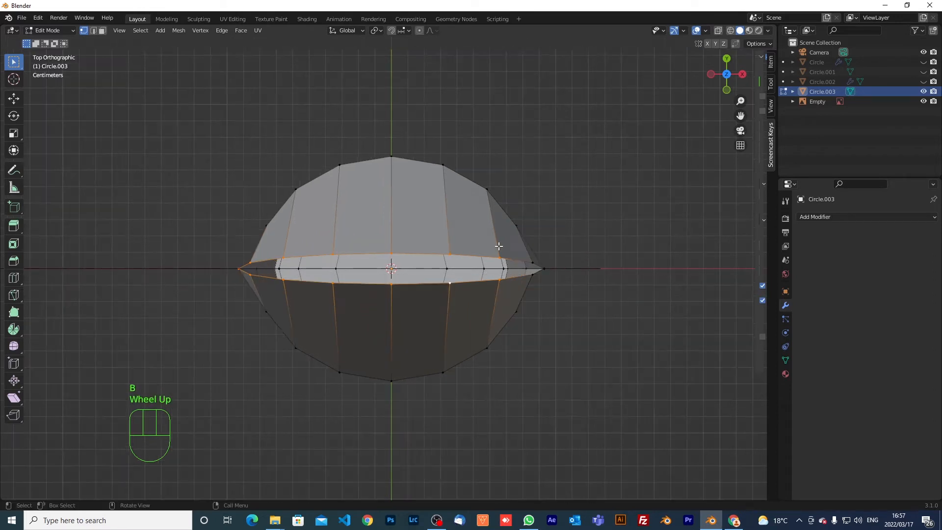
{"action": "key", "text": "b"}
{"action": "left_click_drag", "start_coordinate": [264, 292], "coordinate": [225, 244]}
{"action": "scroll", "coordinate": [204, 244], "scroll_direction": "up", "scroll_amount": 1}
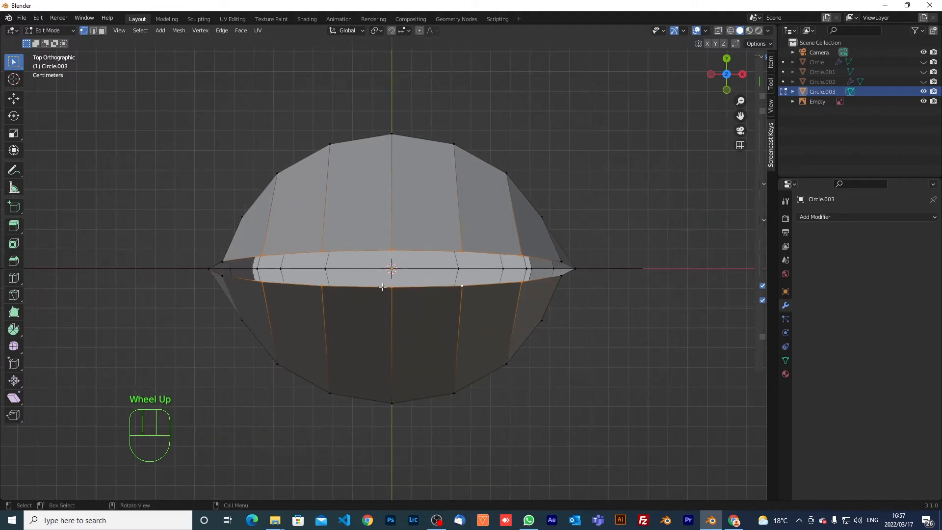
Step: Deselect the rim vertices on the +Y side and straighten the remaining -Y row by scaling it to 0 along Y
{"action": "key", "text": "b"}
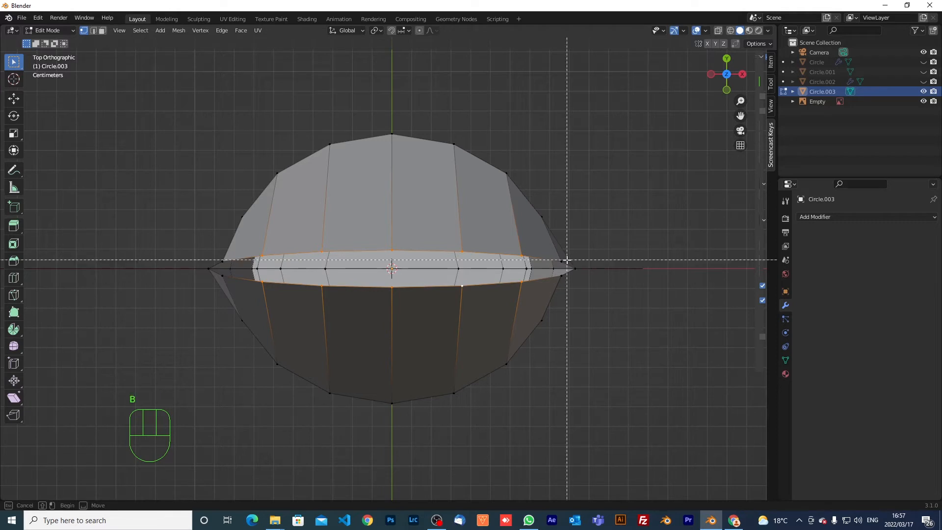
{"action": "middle_click_drag", "start_coordinate": [568, 263], "coordinate": [222, 224]}
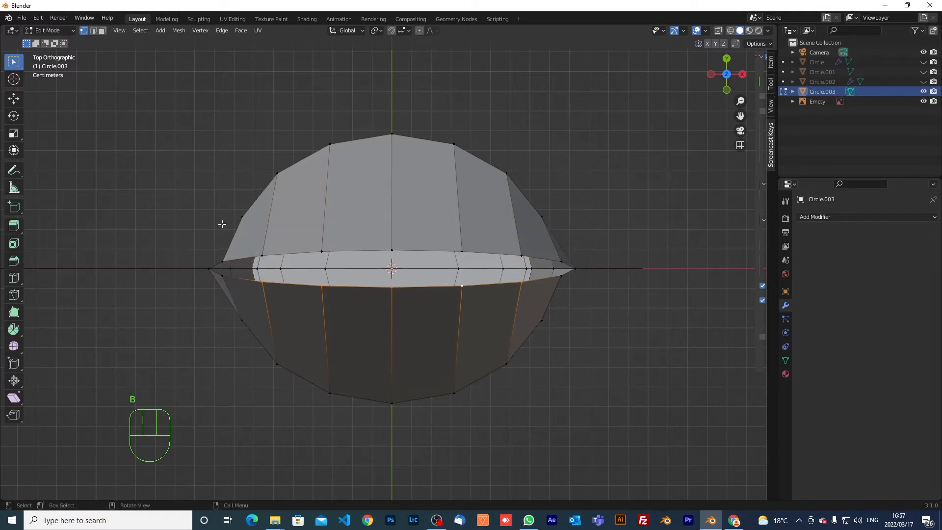
{"action": "key", "text": "s"}
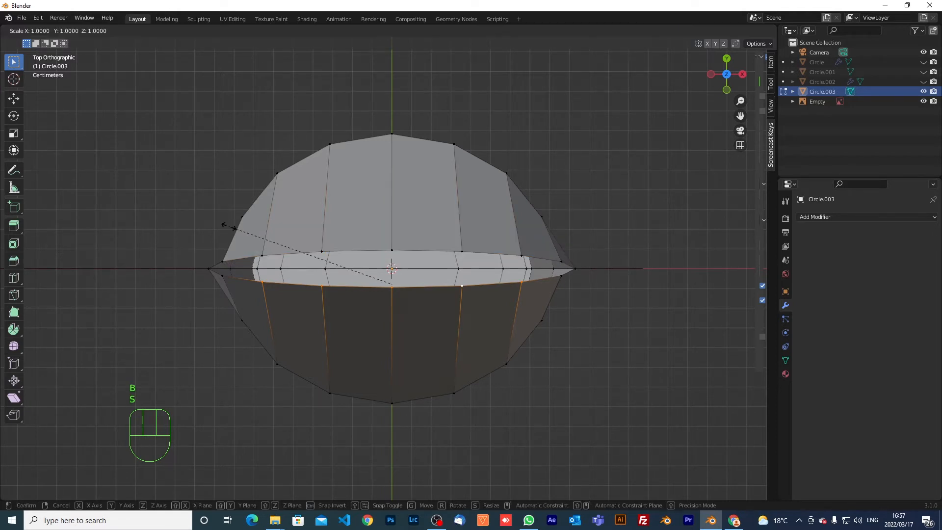
{"action": "key", "text": "y"}
{"action": "key", "text": "KP_0"}
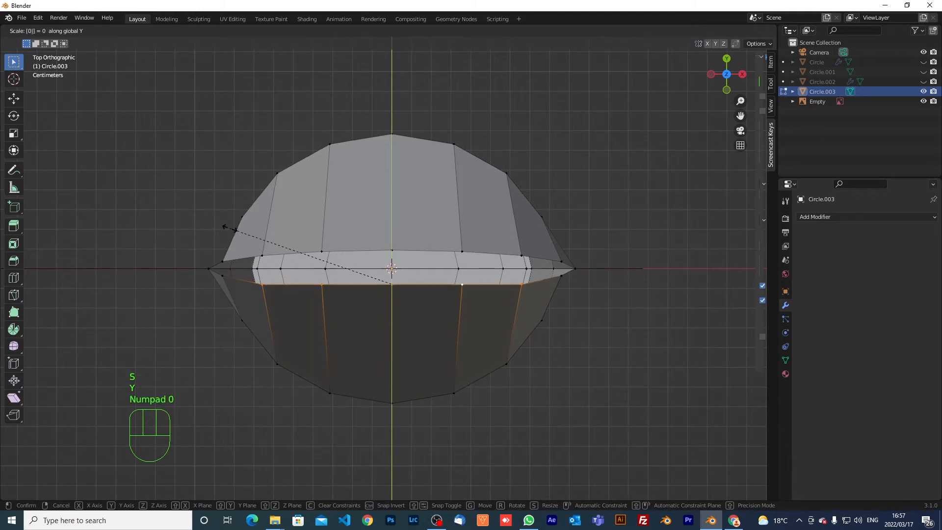
{"action": "left_click", "coordinate": [229, 228]}
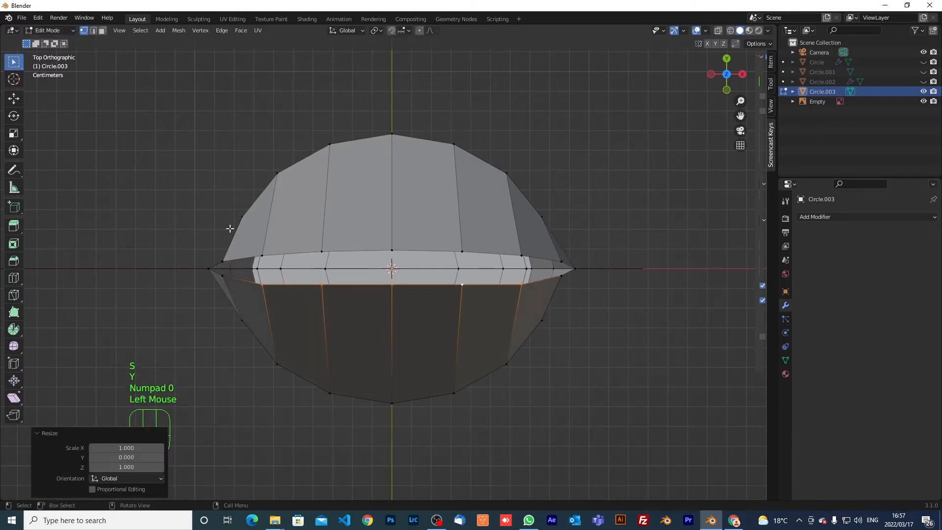
Step: Move the straightened -Y rim row about 0.004 m along Y towards the tube's centre line
{"action": "key", "text": "g"}
{"action": "key", "text": "y"}
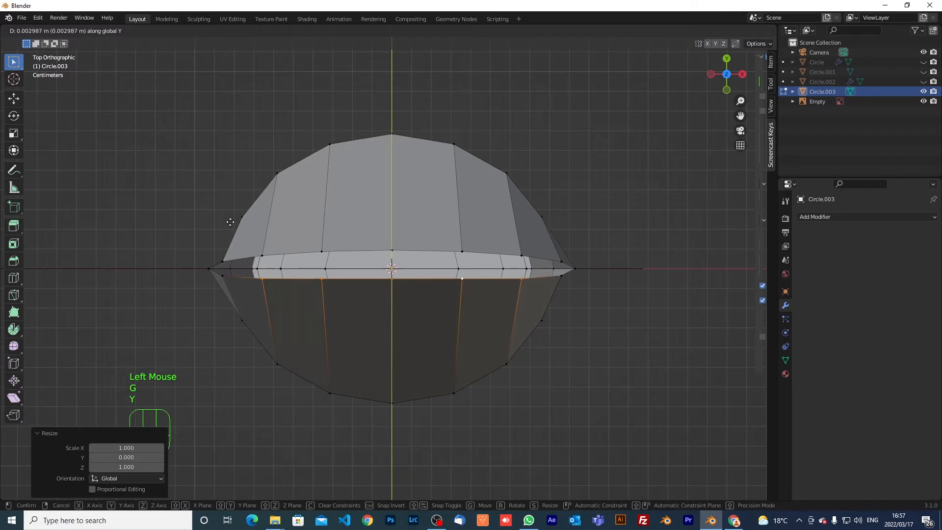
{"action": "left_click", "coordinate": [231, 219]}
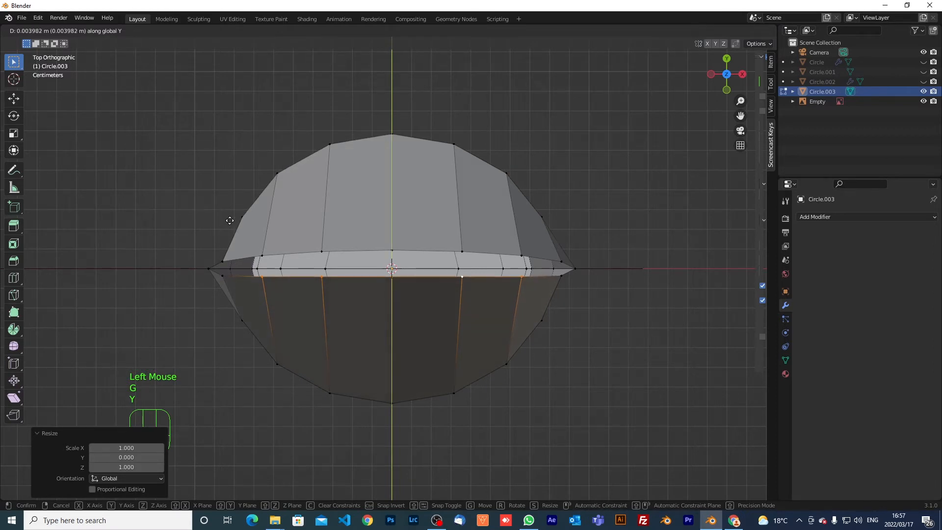
Step: Select the five middle rim vertices on the +Y side and straighten them by scaling to 0 along Y
{"action": "double_click", "coordinate": [262, 253]}
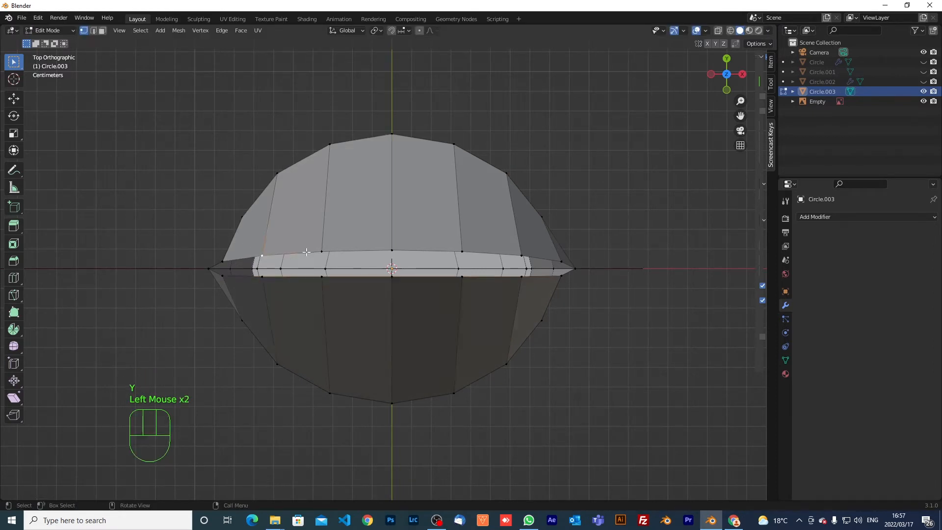
{"action": "left_click", "coordinate": [312, 251], "text": "shift"}
{"action": "left_click", "coordinate": [409, 249], "text": "shift"}
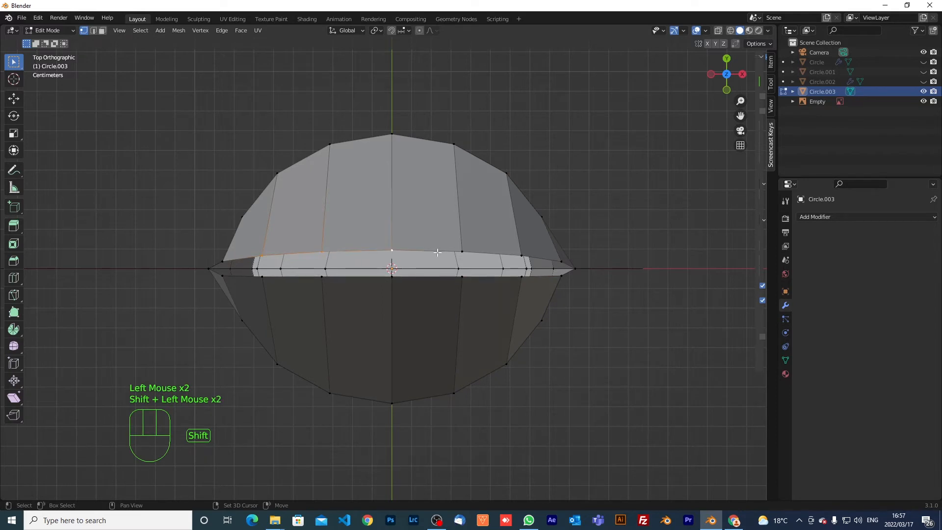
{"action": "left_click", "coordinate": [465, 251], "text": "shift"}
{"action": "left_click", "coordinate": [520, 256], "text": "shift"}
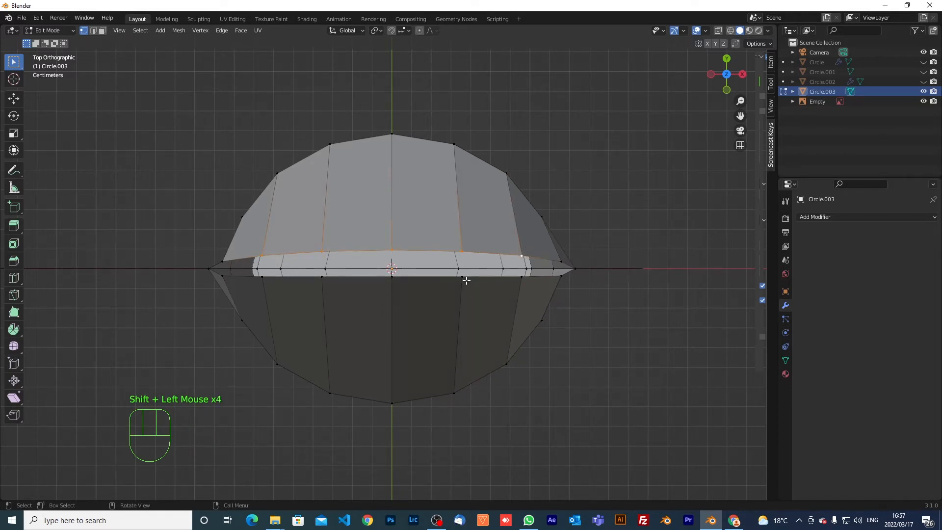
{"action": "key", "text": "s"}
{"action": "key", "text": "y"}
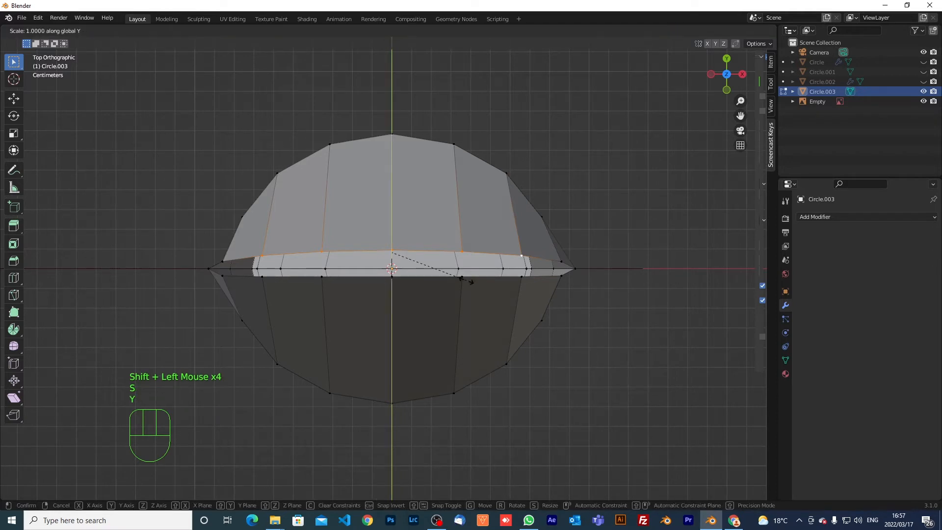
{"action": "key", "text": "KP_0"}
{"action": "left_click", "coordinate": [466, 280]}
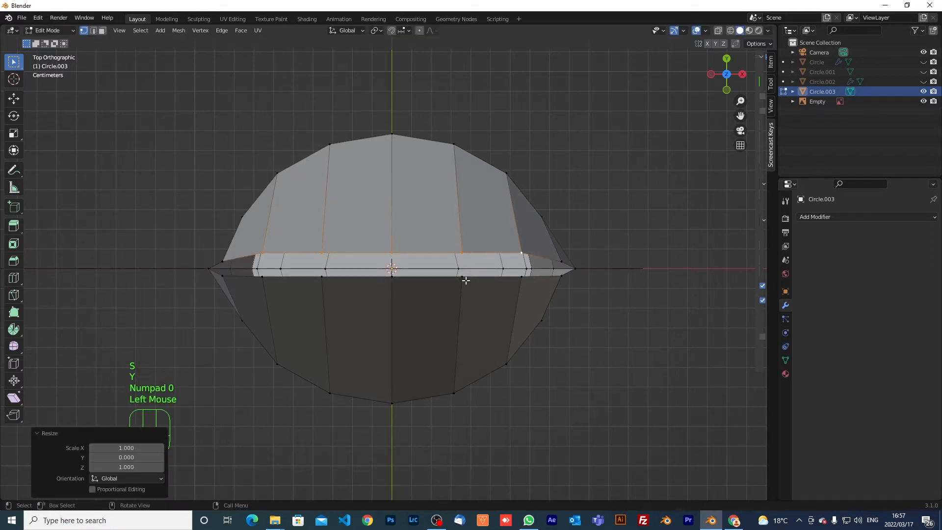
Step: Move the straightened +Y rim row about -0.0037 m along Y towards the tube's centre line
{"action": "key", "text": "g"}
{"action": "key", "text": "y"}
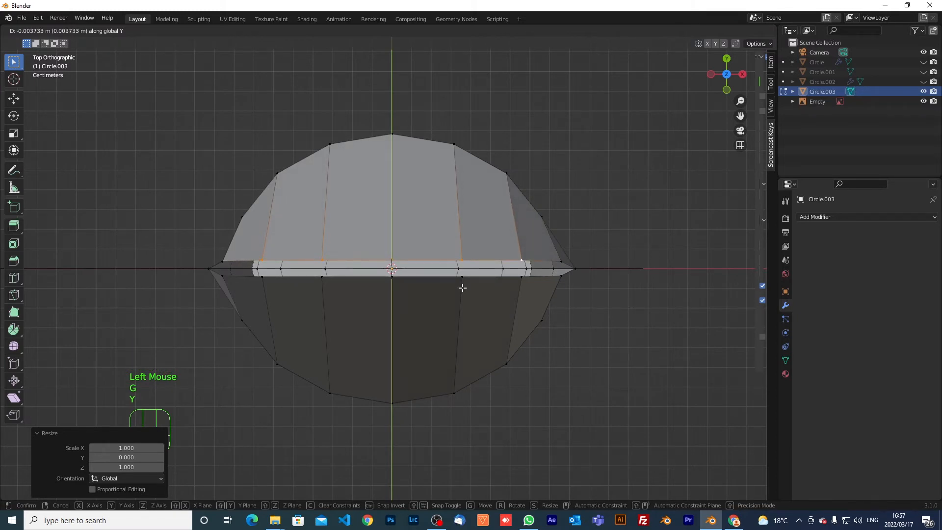
{"action": "left_click", "coordinate": [462, 288]}
Step: Select the whole top edge loop and squeeze it to about 0.221 along Y
{"action": "left_click", "coordinate": [453, 277], "text": "alt"}
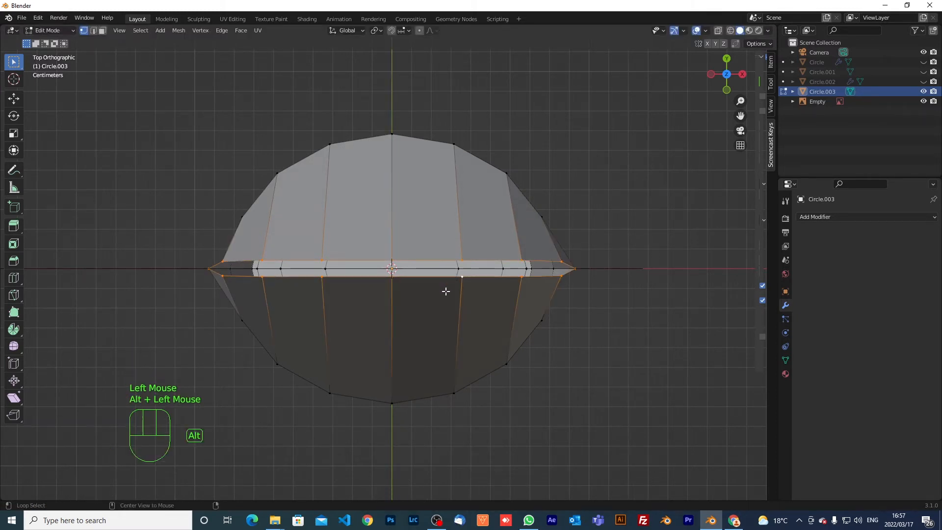
{"action": "key", "text": "s"}
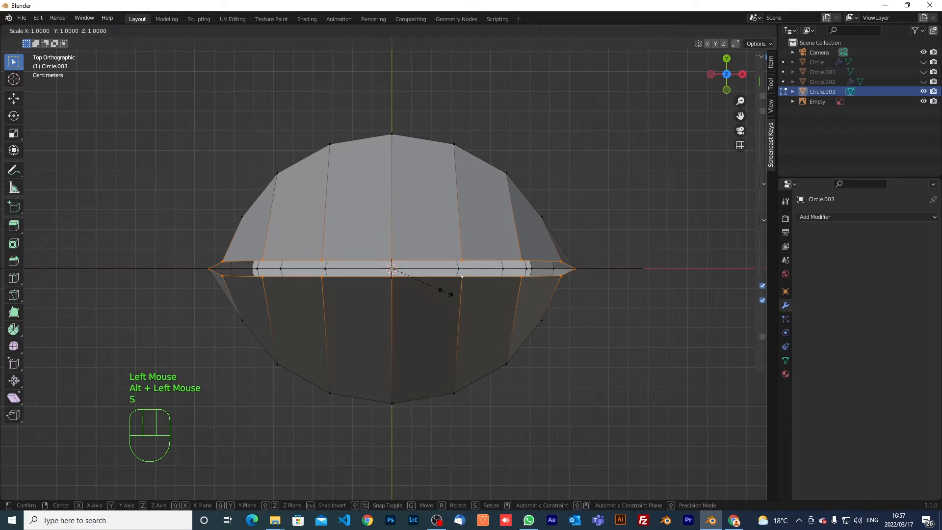
{"action": "key", "text": "y"}
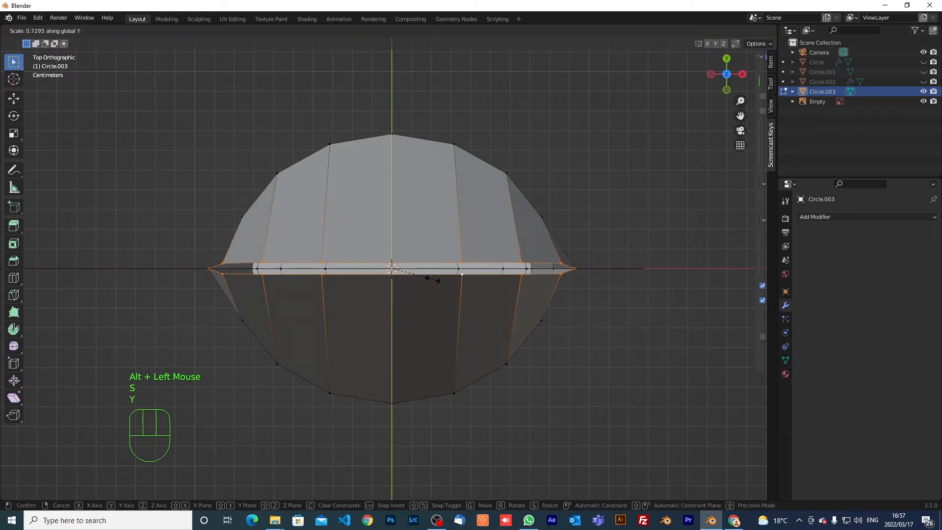
{"action": "left_click", "coordinate": [389, 281]}
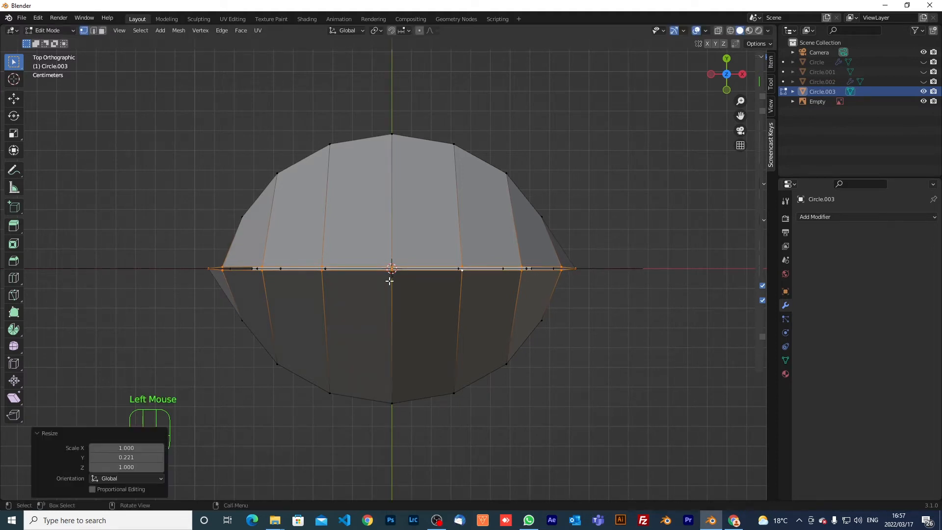
Step: Extrude the flattened top loop about 0.0077 m up along Z in front view and scale the new edge uniformly to about 1.015
{"action": "key", "text": "KP_1"}
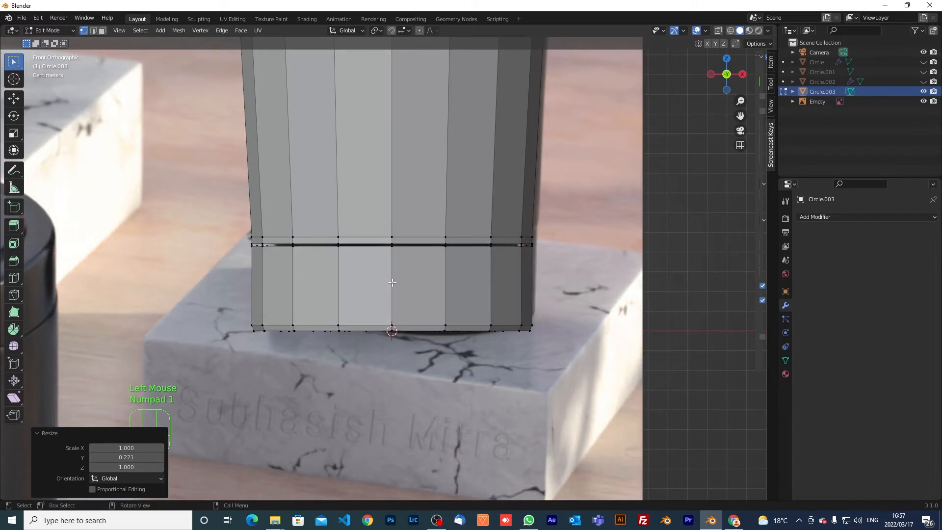
{"action": "scroll", "coordinate": [399, 223], "scroll_direction": "down", "scroll_amount": 3}
{"action": "middle_click_drag", "start_coordinate": [398, 224], "coordinate": [391, 377], "text": "shift"}
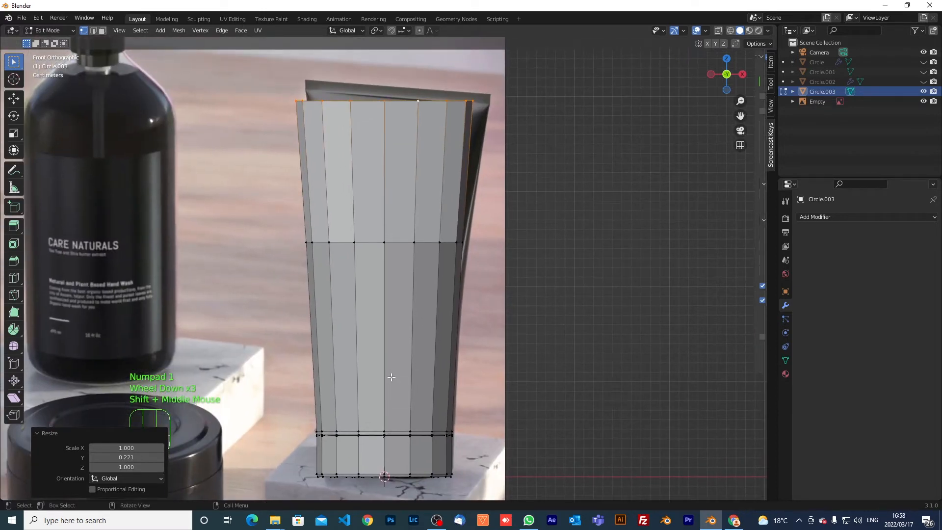
{"action": "key", "text": "e"}
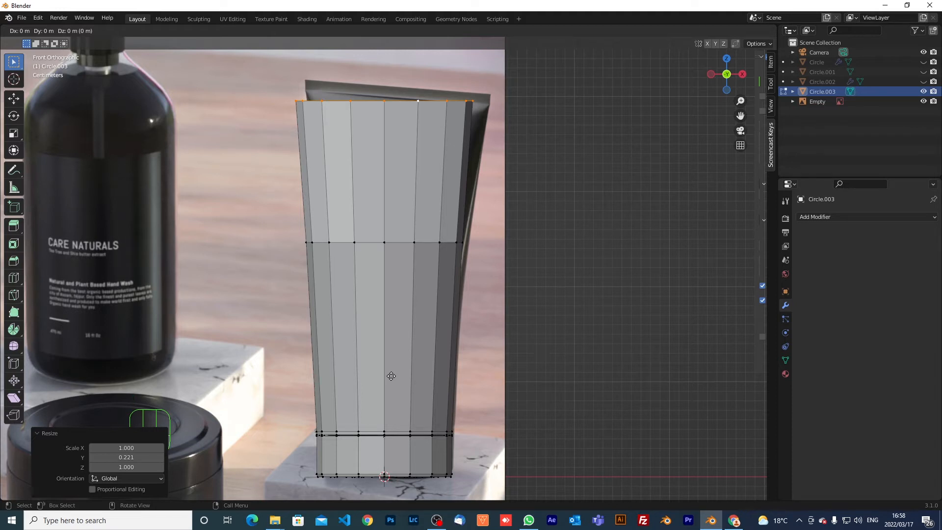
{"action": "key", "text": "z"}
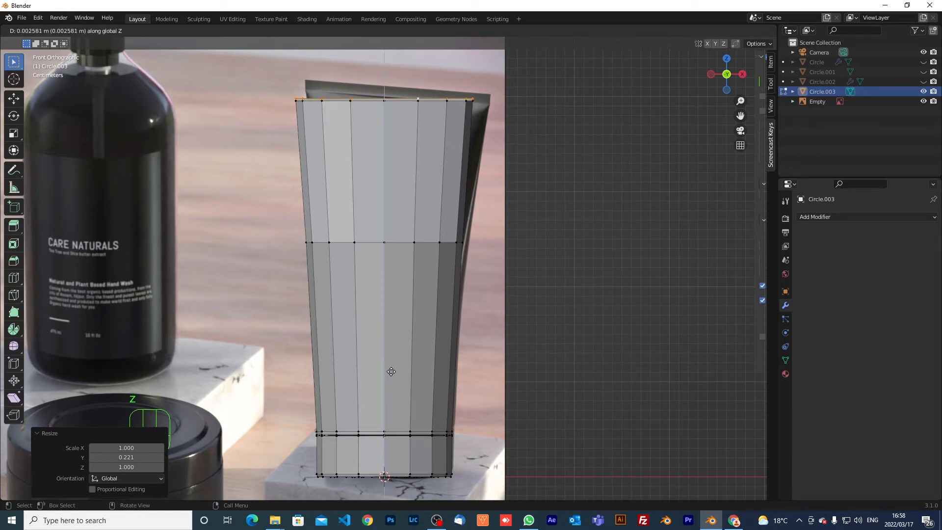
{"action": "left_click", "coordinate": [391, 368]}
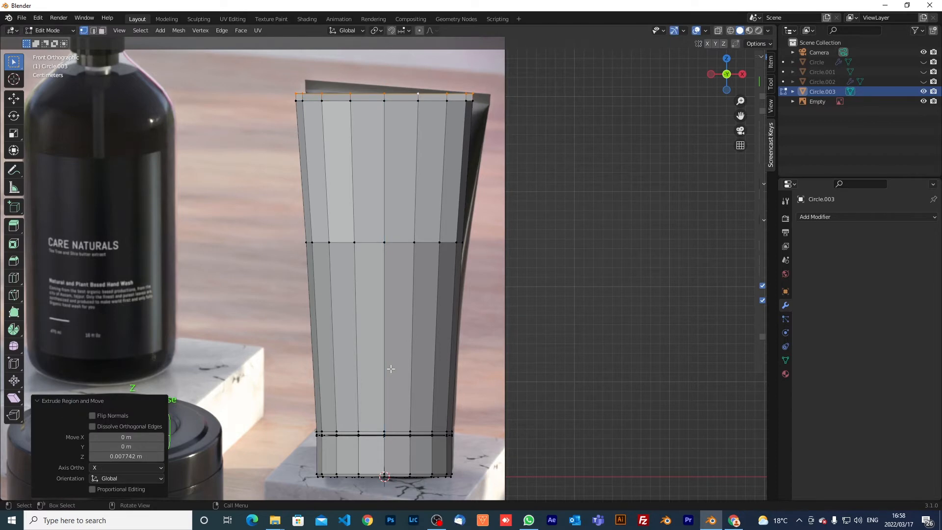
{"action": "key", "text": "s"}
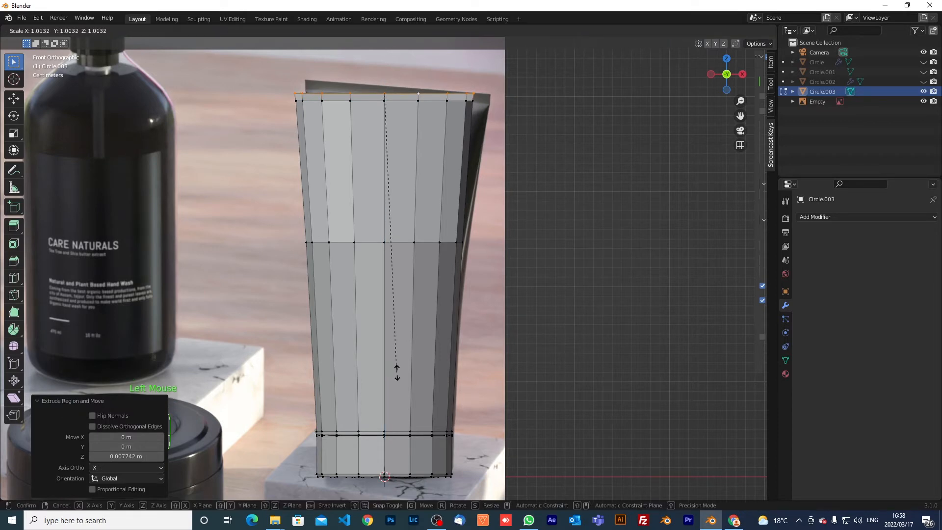
{"action": "left_click", "coordinate": [396, 372]}
Step: Examine the tube's thin sealed end from above and from close perspective angles, checking the spacing between its two edges
{"action": "middle_click_drag", "start_coordinate": [396, 373], "coordinate": [429, 313]}
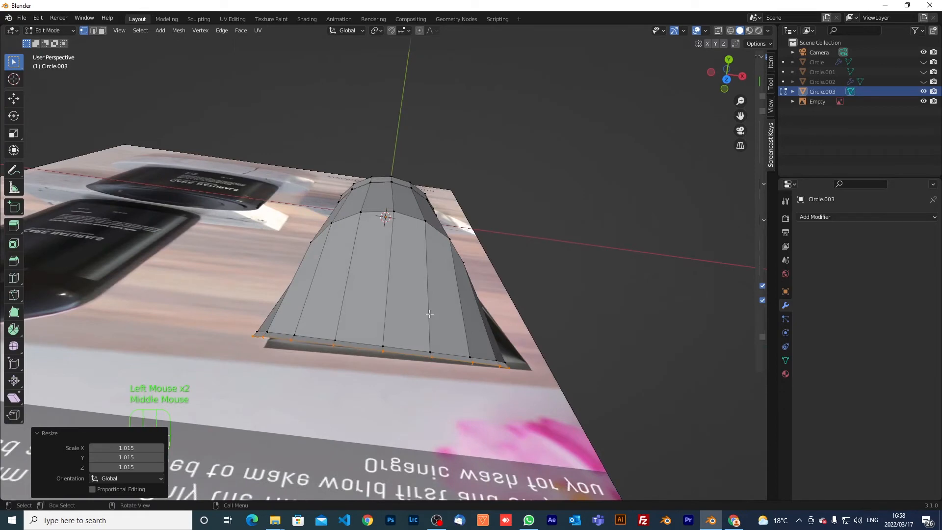
{"action": "key", "text": "KP_1"}
{"action": "key", "text": "KP_7"}
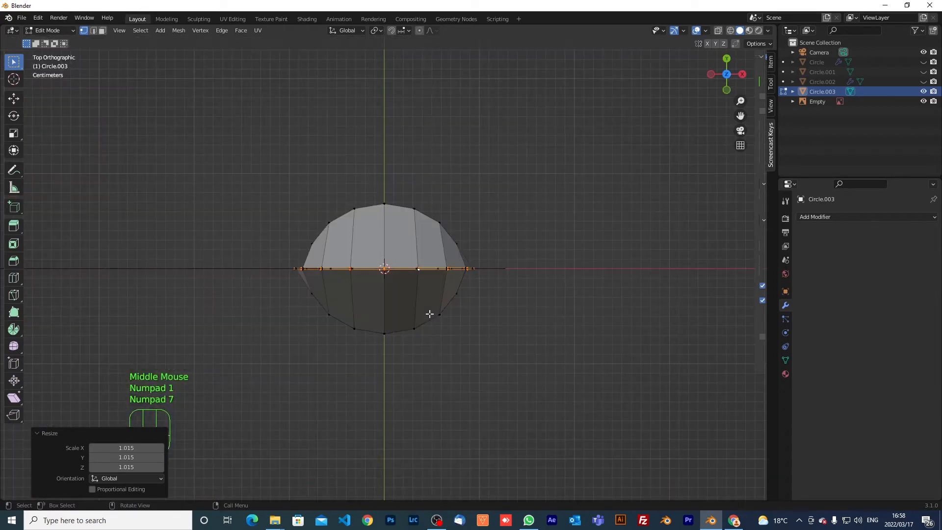
{"action": "scroll", "coordinate": [430, 313], "scroll_direction": "up", "scroll_amount": 3}
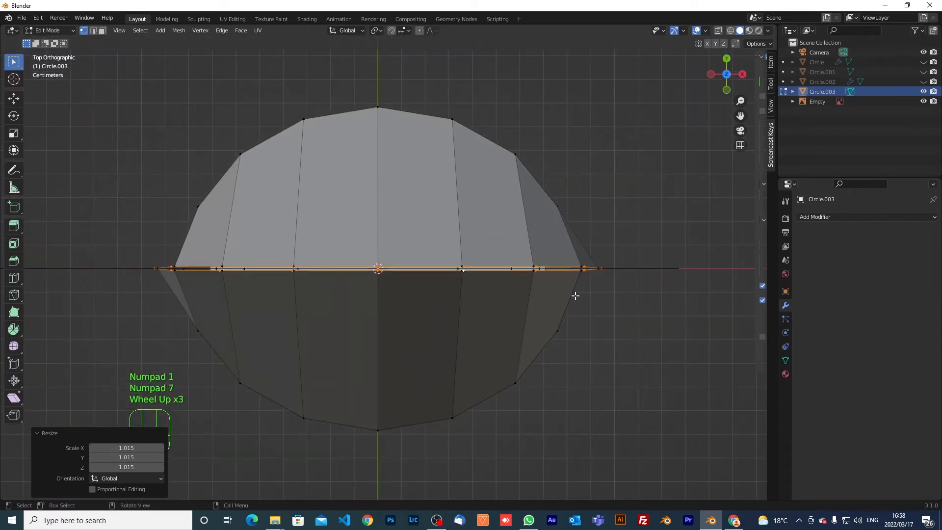
{"action": "scroll", "coordinate": [585, 285], "scroll_direction": "up", "scroll_amount": 1}
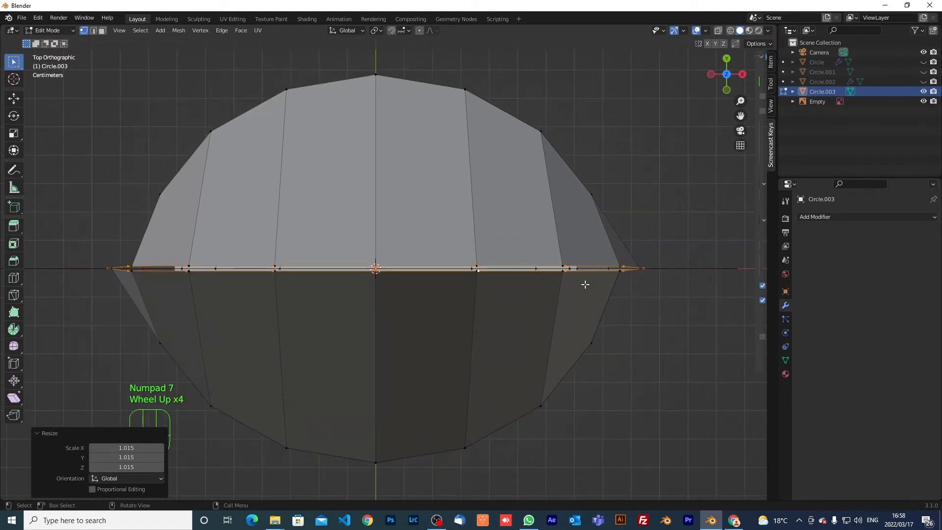
{"action": "right_click", "coordinate": [572, 282]}
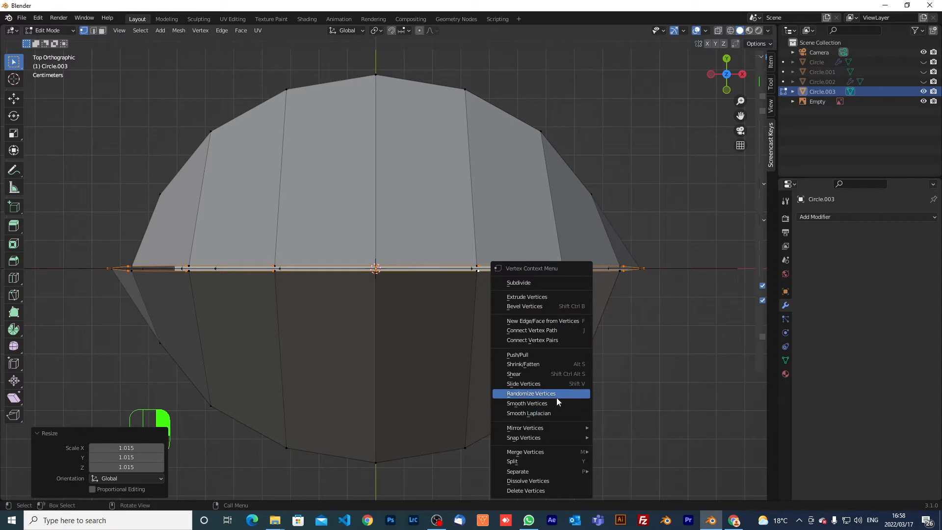
{"action": "left_click", "coordinate": [656, 322]}
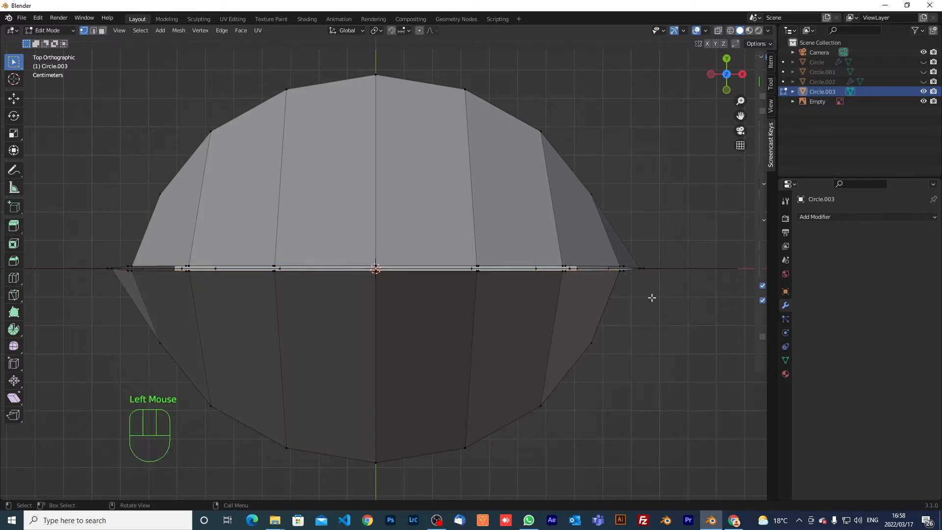
{"action": "middle_click_drag", "start_coordinate": [652, 287], "coordinate": [639, 277]}
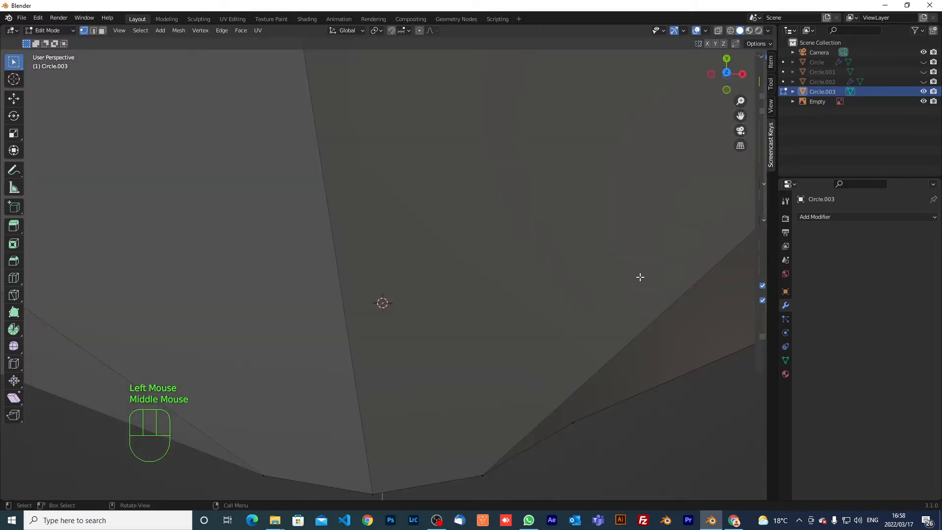
{"action": "scroll", "coordinate": [635, 270], "scroll_direction": "down", "scroll_amount": 2}
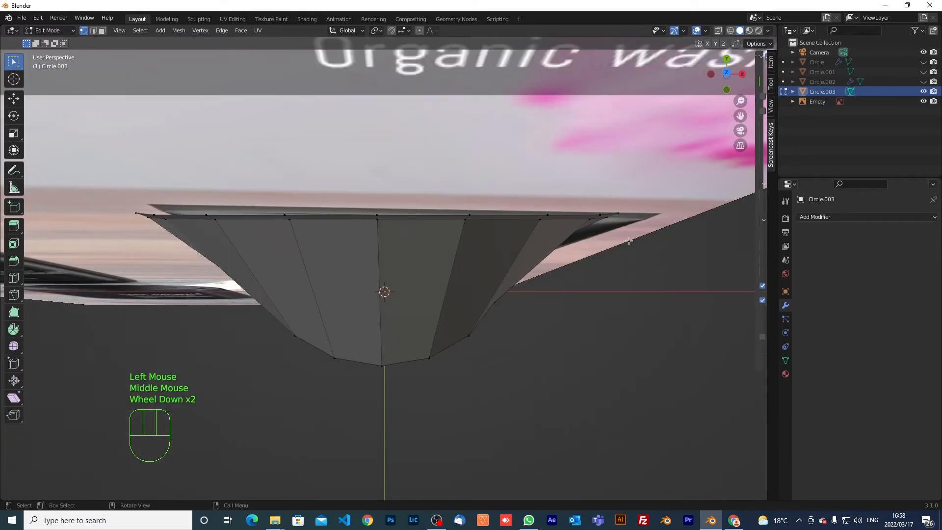
{"action": "middle_click_drag", "start_coordinate": [628, 241], "coordinate": [624, 245]}
{"action": "scroll", "coordinate": [625, 246], "scroll_direction": "up", "scroll_amount": 1}
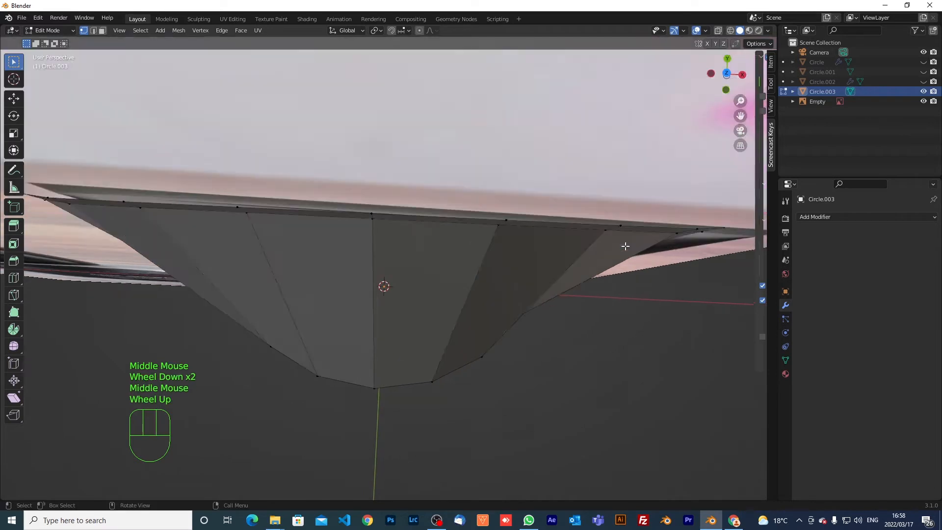
{"action": "scroll", "coordinate": [624, 246], "scroll_direction": "up", "scroll_amount": 1}
{"action": "middle_click_drag", "start_coordinate": [542, 227], "coordinate": [488, 242], "text": "shift"}
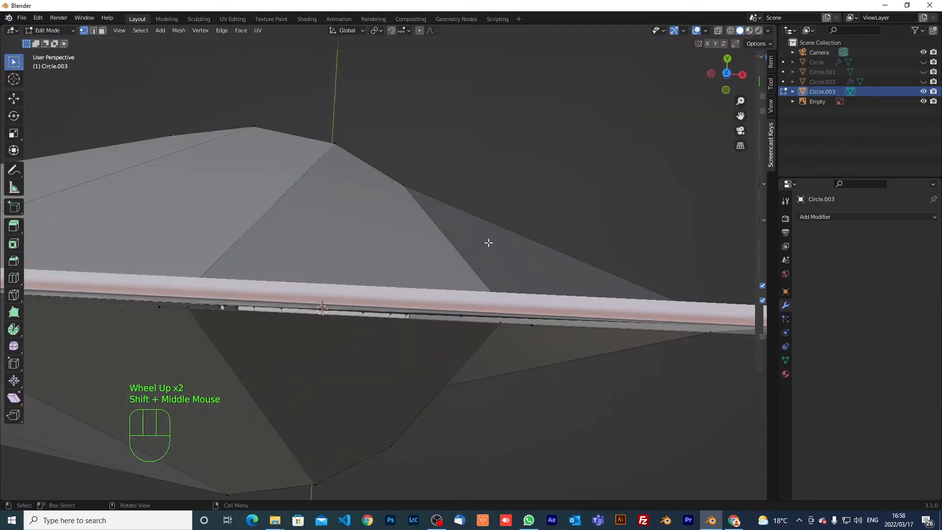
{"action": "scroll", "coordinate": [488, 242], "scroll_direction": "down", "scroll_amount": 1}
{"action": "scroll", "coordinate": [489, 243], "scroll_direction": "down", "scroll_amount": 2}
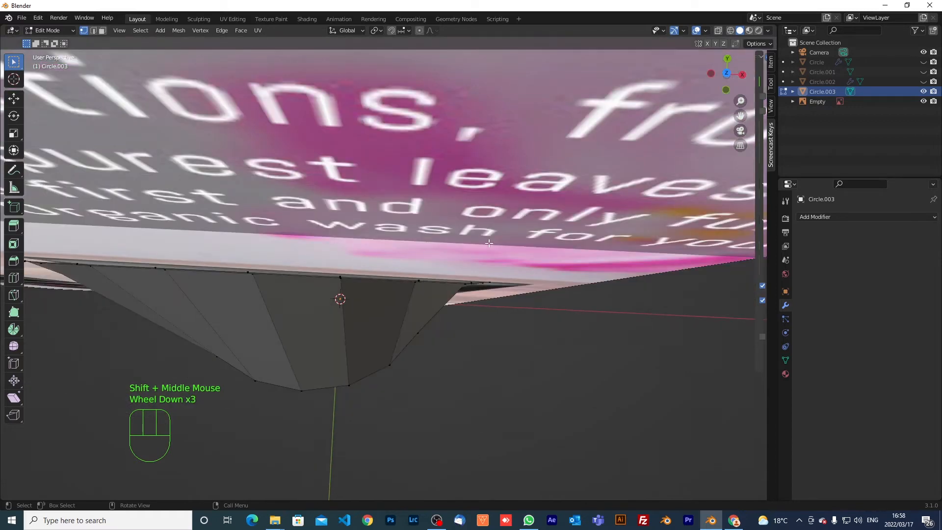
{"action": "scroll", "coordinate": [488, 242], "scroll_direction": "down", "scroll_amount": 1}
{"action": "scroll", "coordinate": [489, 242], "scroll_direction": "up", "scroll_amount": 1}
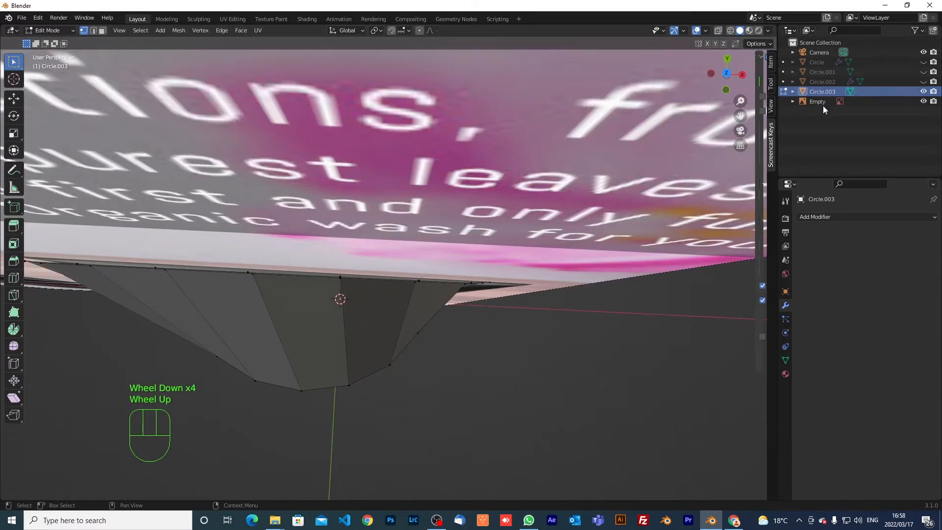
Step: Hide the reference image and fill the triangular gap at the +X end of the tube's open seal with a face
{"action": "left_click", "coordinate": [923, 102]}
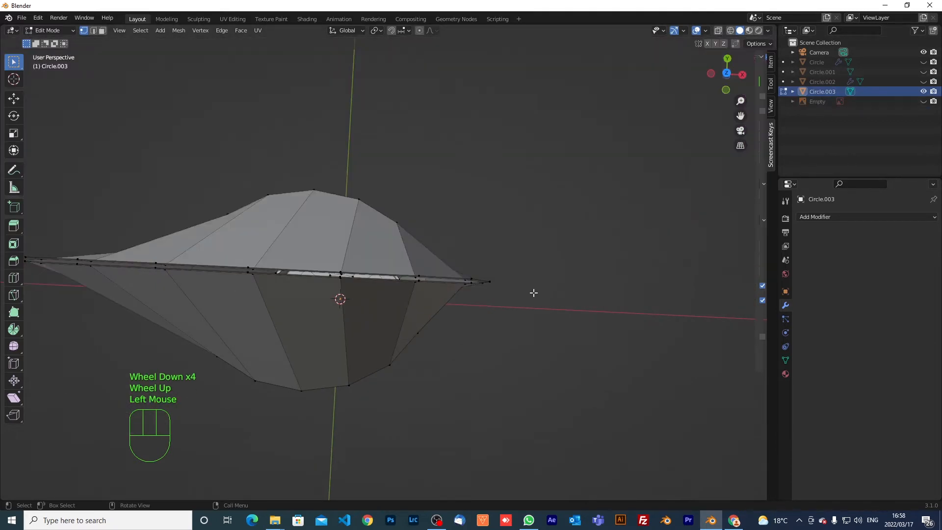
{"action": "scroll", "coordinate": [533, 293], "scroll_direction": "up", "scroll_amount": 2}
{"action": "middle_click_drag", "start_coordinate": [535, 282], "coordinate": [535, 276]}
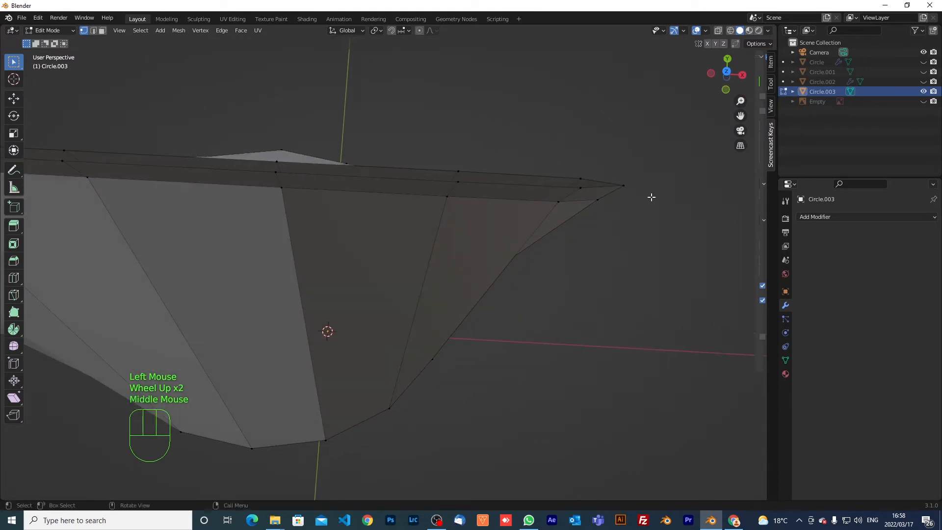
{"action": "left_click", "coordinate": [567, 155]}
{"action": "left_click", "coordinate": [567, 155]}
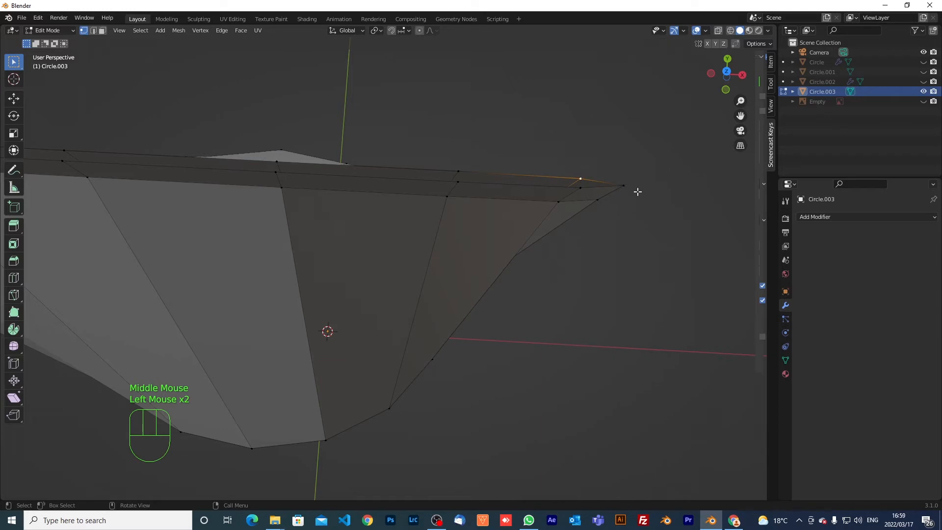
{"action": "mouse_move", "coordinate": [639, 195]}
{"action": "left_mouse_down"}
{"action": "mouse_move", "coordinate": [570, 164]}
{"action": "mouse_move", "coordinate": [627, 196]}
{"action": "mouse_move", "coordinate": [569, 185]}
{"action": "mouse_move", "coordinate": [564, 163]}
{"action": "mouse_move", "coordinate": [637, 196]}
{"action": "left_mouse_up"}
{"action": "left_click_drag", "start_coordinate": [553, 138], "coordinate": [636, 195]}
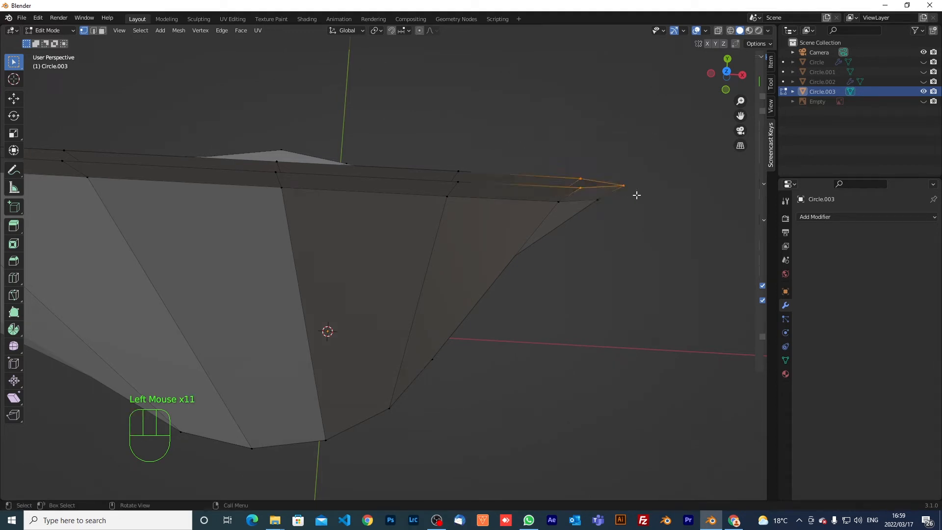
{"action": "key", "text": "f"}
Step: Fill the two four-sided gaps following the +X end triangle with faces, one at a time towards the seal's centre
{"action": "mouse_move", "coordinate": [579, 194]}
{"action": "left_mouse_down"}
{"action": "mouse_move", "coordinate": [443, 154]}
{"action": "mouse_move", "coordinate": [566, 163]}
{"action": "mouse_move", "coordinate": [586, 192]}
{"action": "left_mouse_up"}
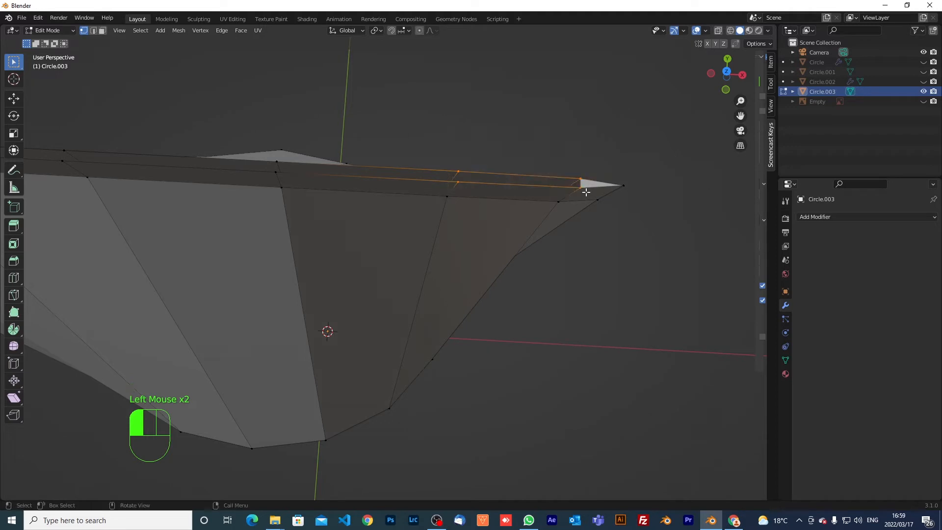
{"action": "key", "text": "f"}
{"action": "left_click_drag", "start_coordinate": [463, 190], "coordinate": [268, 180]}
{"action": "left_click", "coordinate": [382, 231]}
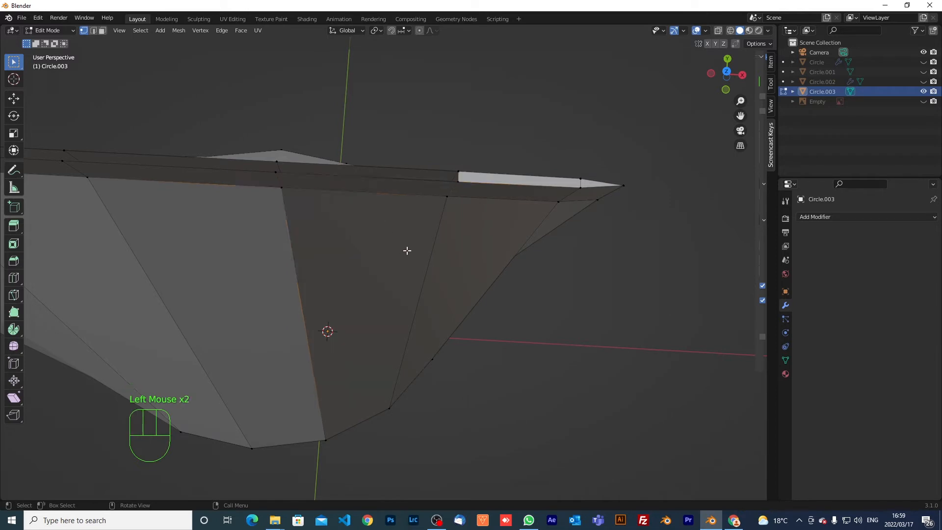
{"action": "left_click", "coordinate": [458, 177]}
{"action": "left_click", "coordinate": [322, 172], "text": "shift"}
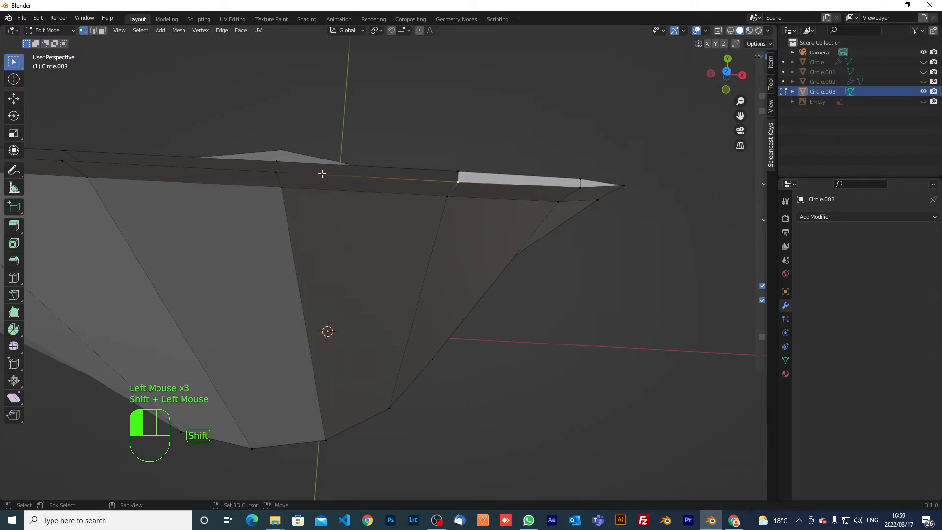
{"action": "left_click", "coordinate": [274, 174], "text": "shift"}
{"action": "left_click", "coordinate": [275, 181], "text": "shift"}
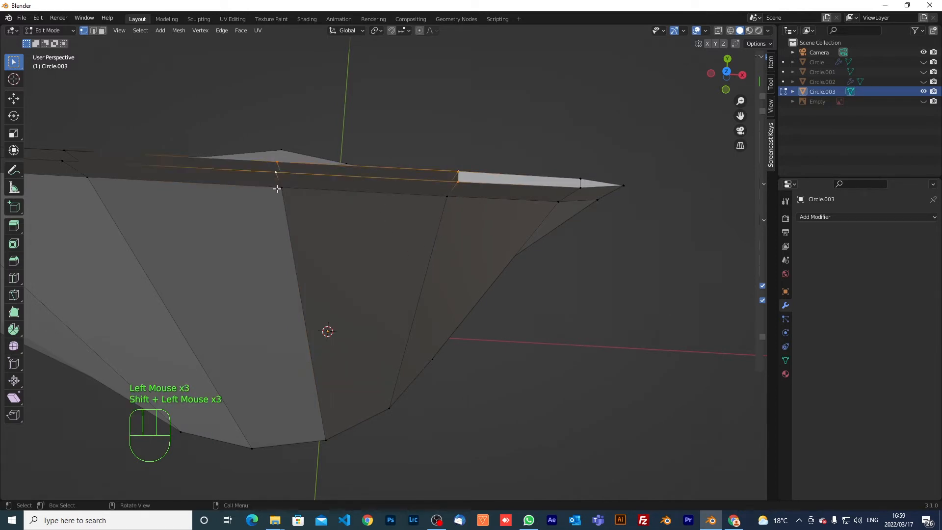
{"action": "key", "text": "f"}
Step: Select the four vertices around the seal gap directly on the +X side of the centre and fill it with a face
{"action": "scroll", "coordinate": [315, 190], "scroll_direction": "down", "scroll_amount": 1}
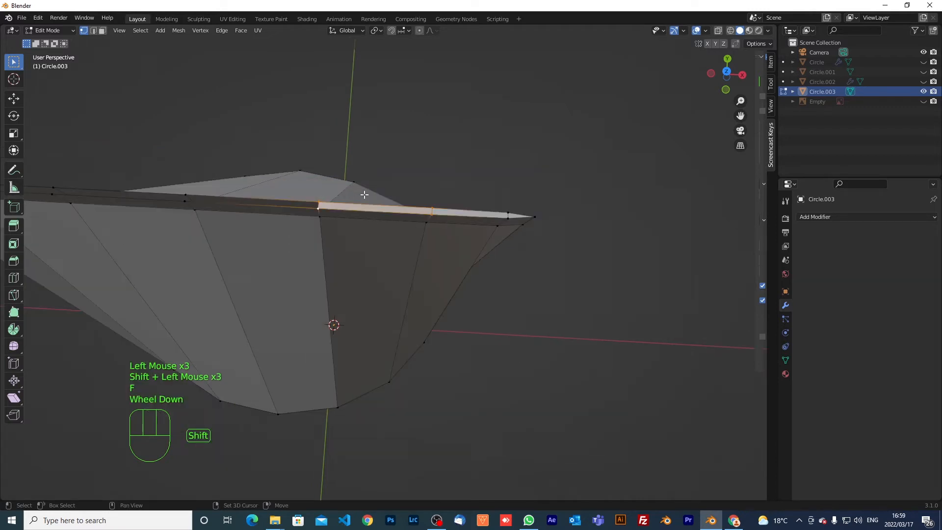
{"action": "middle_click_drag", "start_coordinate": [361, 193], "coordinate": [392, 195], "text": "shift"}
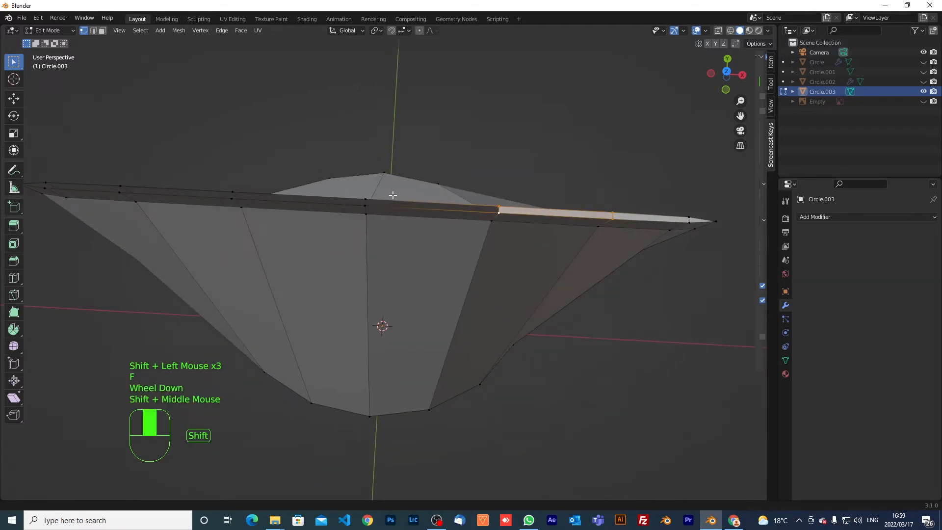
{"action": "left_click", "coordinate": [366, 200]}
{"action": "left_click", "coordinate": [452, 207], "text": "shift"}
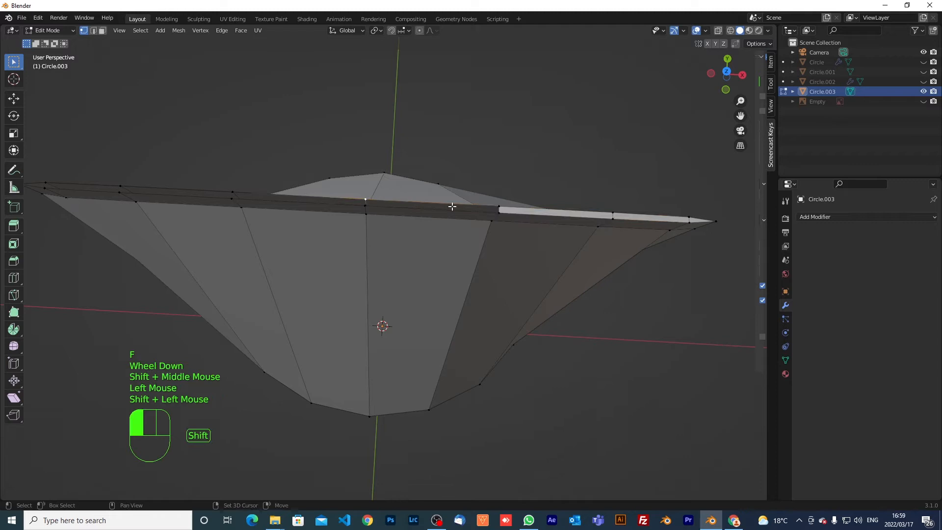
{"action": "left_click", "coordinate": [497, 208], "text": "shift"}
{"action": "left_click", "coordinate": [498, 206], "text": "shift"}
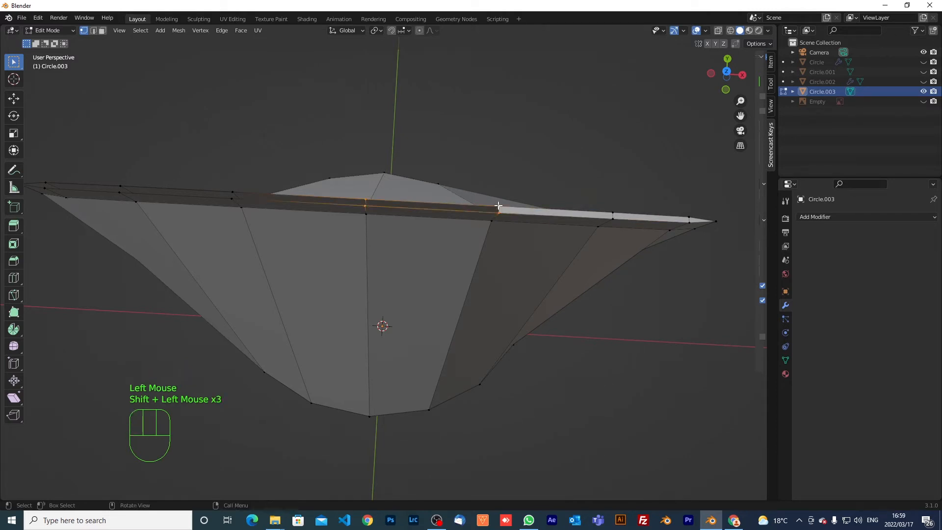
{"action": "key", "text": "f"}
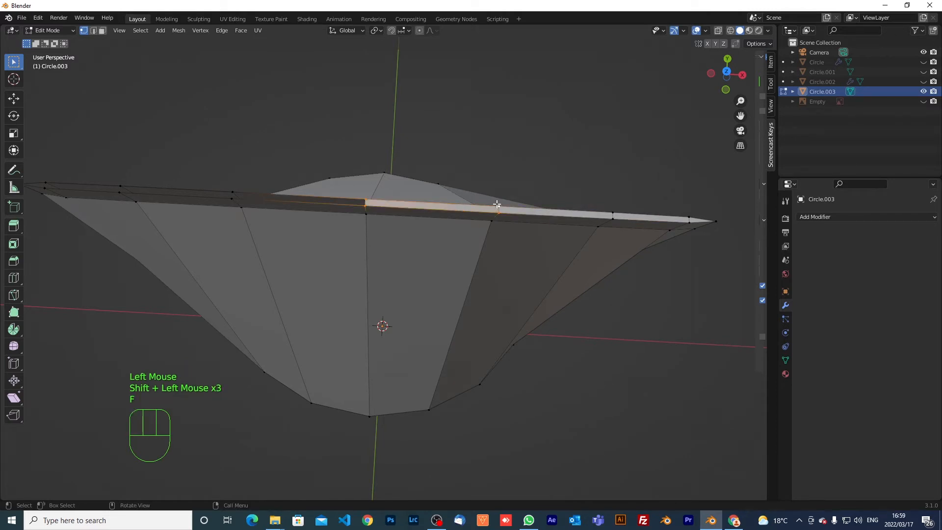
Step: Fill the four-vertex seal gap directly on the -X side of the centre with a face
{"action": "left_click", "coordinate": [233, 200]}
{"action": "left_click", "coordinate": [232, 200], "text": "shift"}
{"action": "left_click", "coordinate": [364, 207], "text": "shift"}
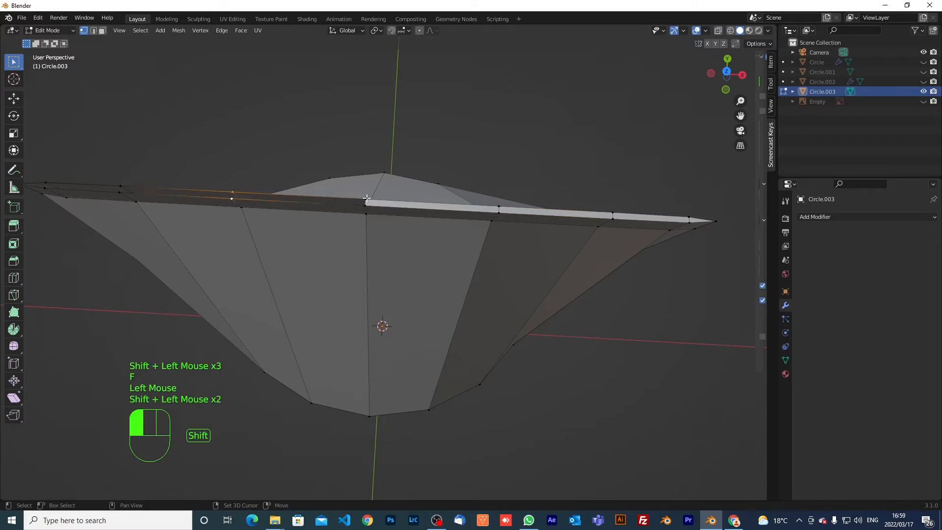
{"action": "left_click", "coordinate": [366, 198], "text": "shift"}
{"action": "key", "text": "f"}
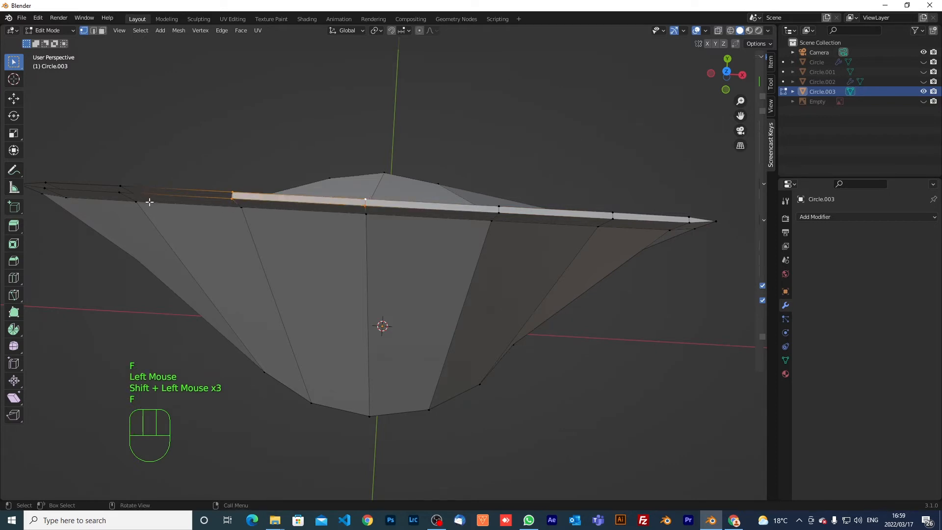
Step: Fill the second four-vertex seal gap from the centre towards the -X end with a face
{"action": "left_click", "coordinate": [121, 186]}
{"action": "left_click", "coordinate": [119, 192], "text": "shift"}
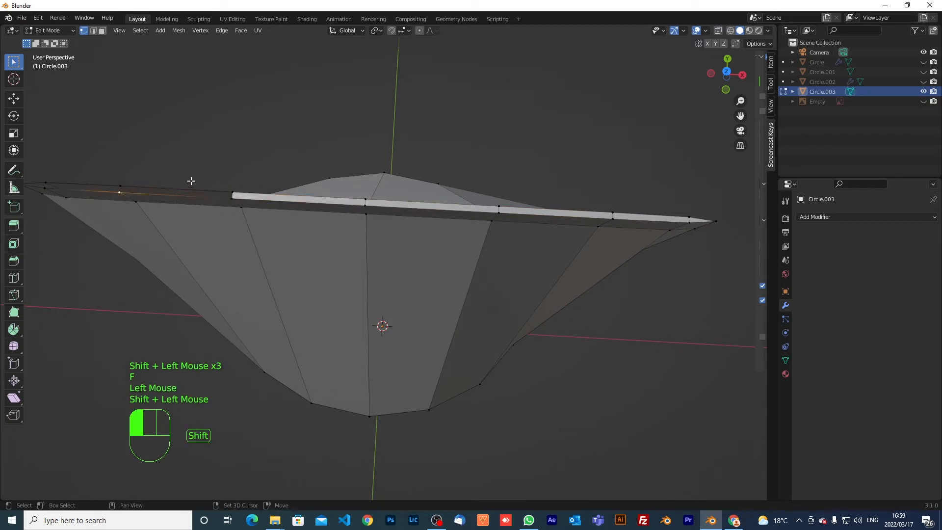
{"action": "left_click", "coordinate": [234, 195], "text": "shift"}
{"action": "left_click", "coordinate": [240, 207], "text": "shift"}
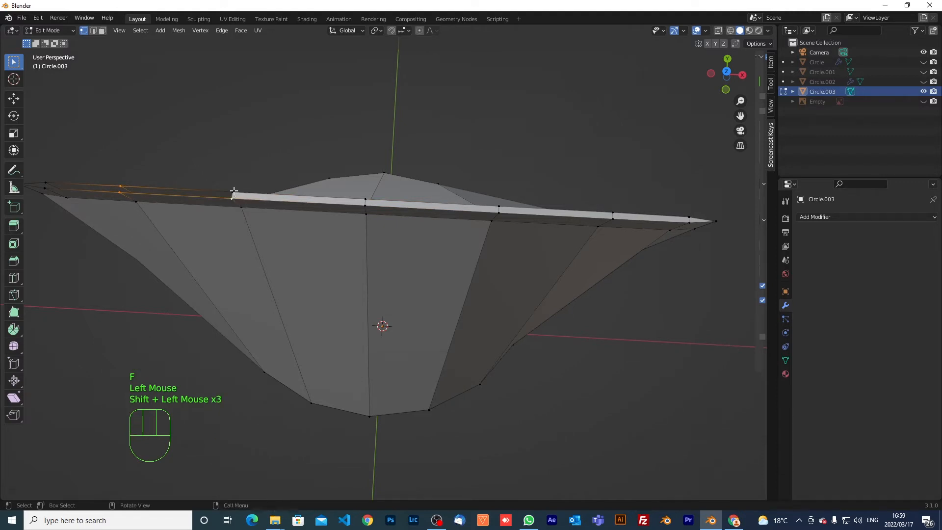
{"action": "left_click", "coordinate": [233, 193], "text": "shift"}
{"action": "key", "text": "f"}
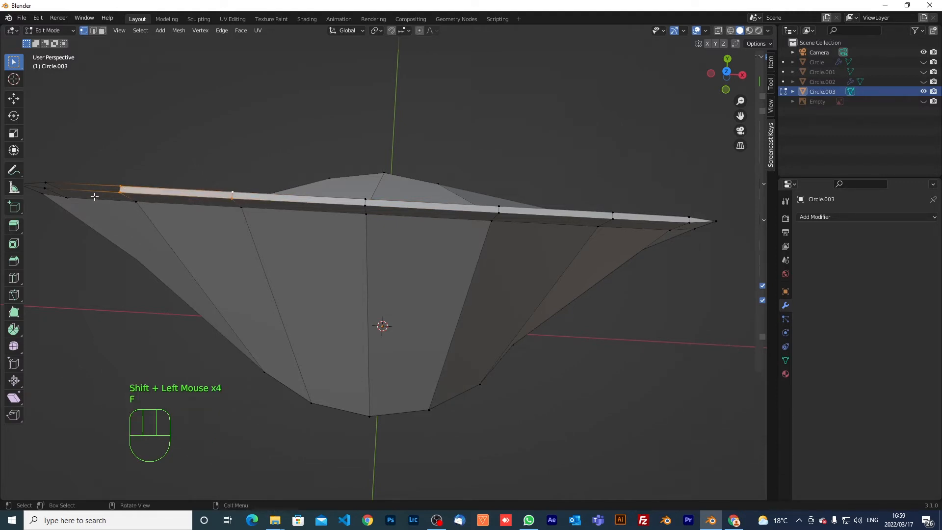
Step: Close the -X end of the seal by filling its last four-sided gap and the triangular end gap with faces
{"action": "middle_click_drag", "start_coordinate": [122, 169], "coordinate": [426, 193], "text": "shift"}
{"action": "left_click", "coordinate": [425, 186]}
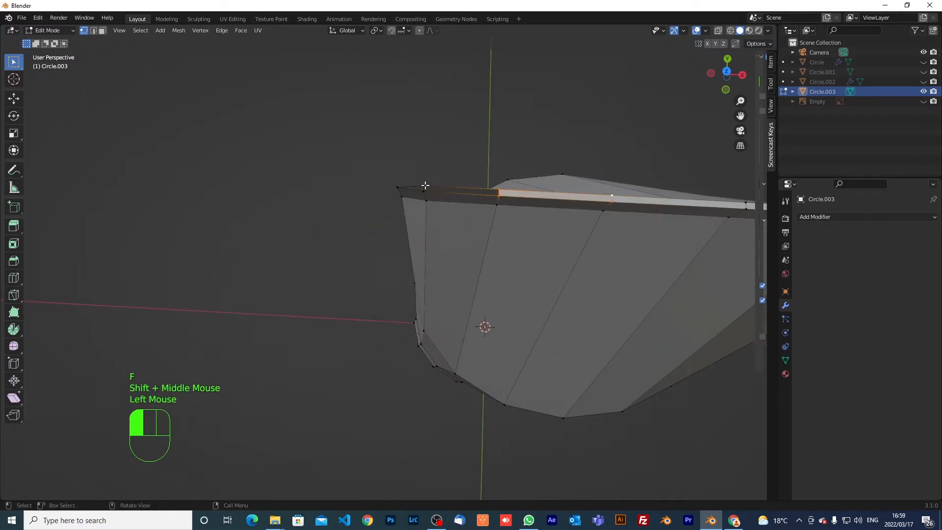
{"action": "left_click", "coordinate": [493, 187], "text": "shift"}
{"action": "left_click", "coordinate": [497, 192], "text": "shift"}
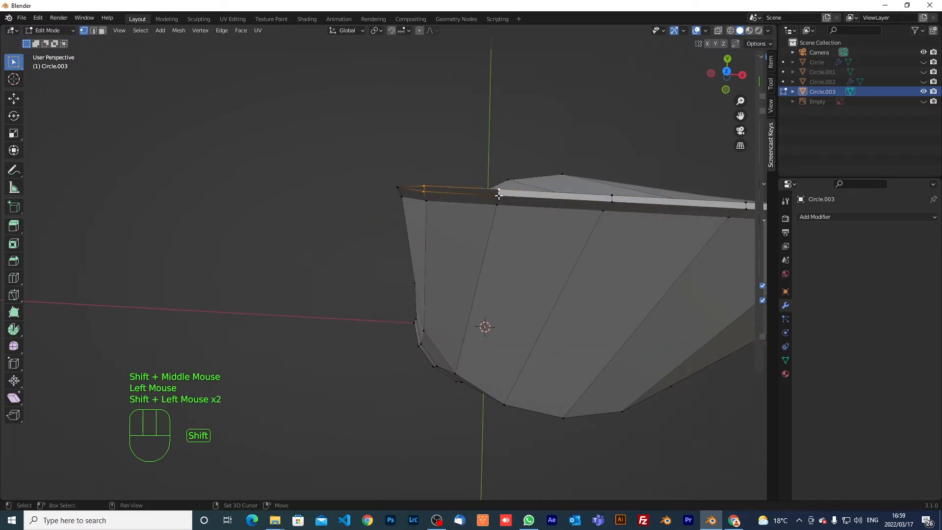
{"action": "left_click", "coordinate": [431, 205], "text": "shift"}
{"action": "key", "text": "f"}
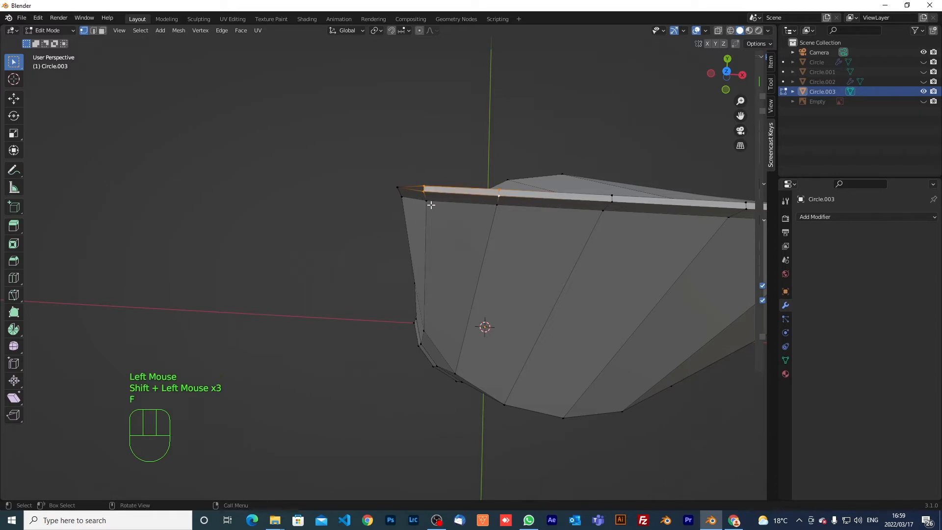
{"action": "left_click", "coordinate": [392, 167]}
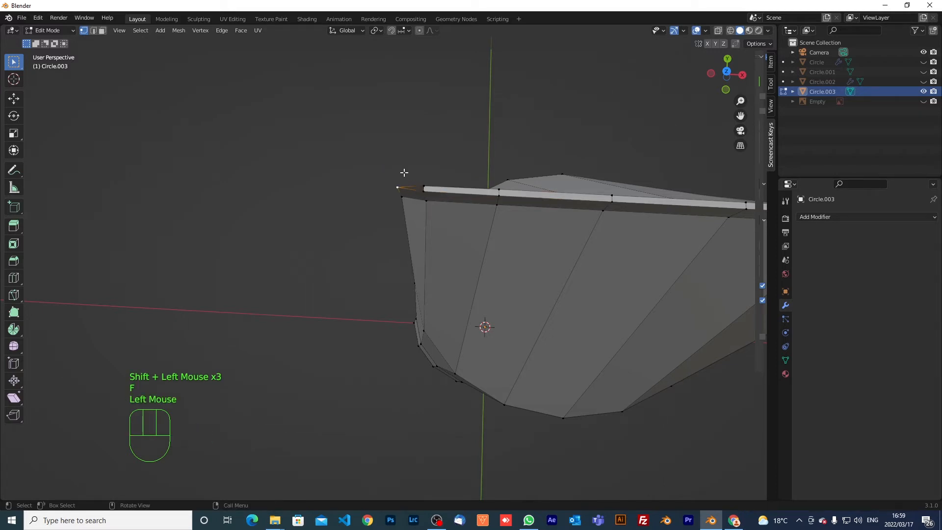
{"action": "left_click_drag", "start_coordinate": [385, 165], "coordinate": [436, 195]}
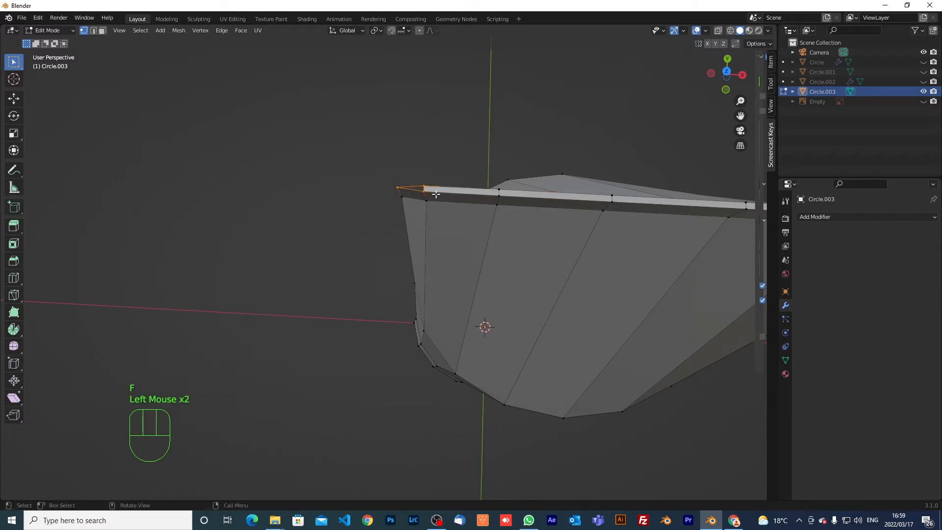
{"action": "key", "text": "f"}
Step: In right-side wireframe view, select the whole ring at the tube's shoulder below the tapered part and scale it to 0.6 along Y
{"action": "scroll", "coordinate": [424, 200], "scroll_direction": "down", "scroll_amount": 2}
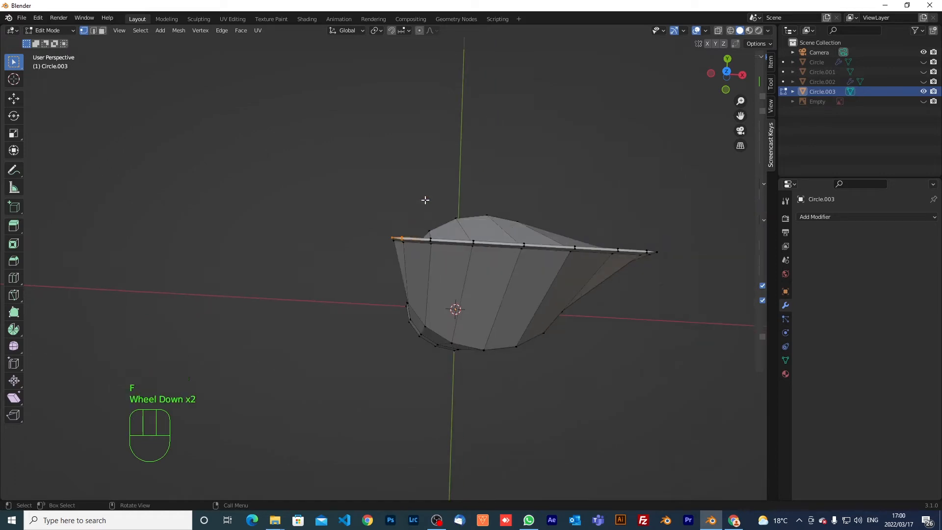
{"action": "key", "text": "KP_3"}
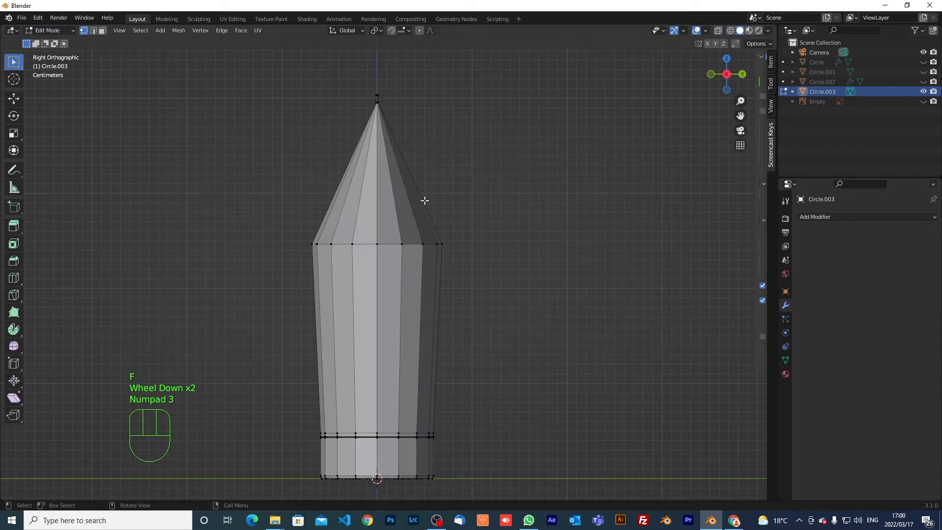
{"action": "scroll", "coordinate": [424, 201], "scroll_direction": "down", "scroll_amount": 1}
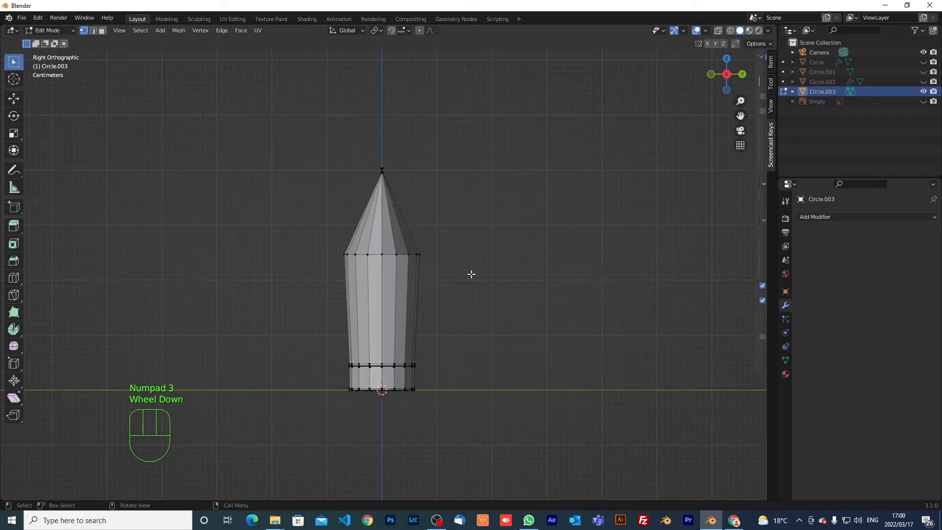
{"action": "left_click", "coordinate": [500, 274]}
{"action": "left_click", "coordinate": [500, 273]}
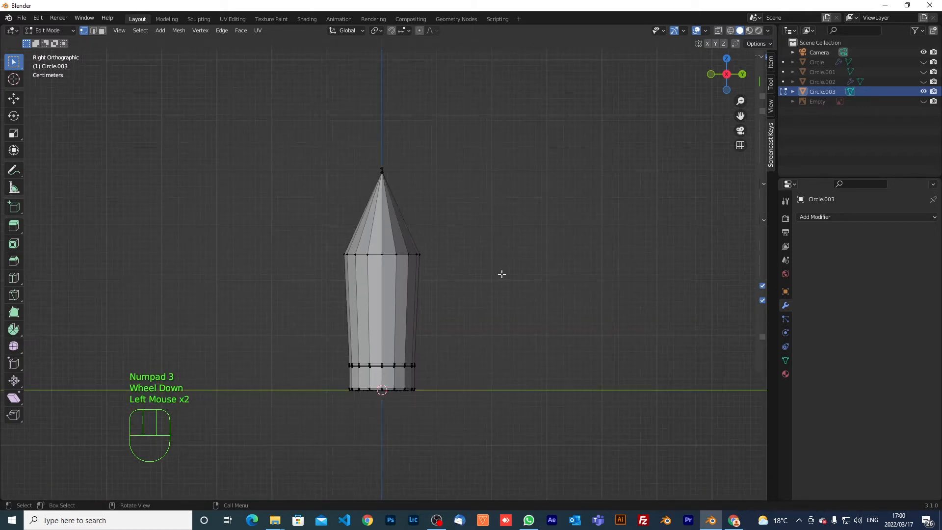
{"action": "key", "text": "z"}
{"action": "left_click", "coordinate": [422, 273]}
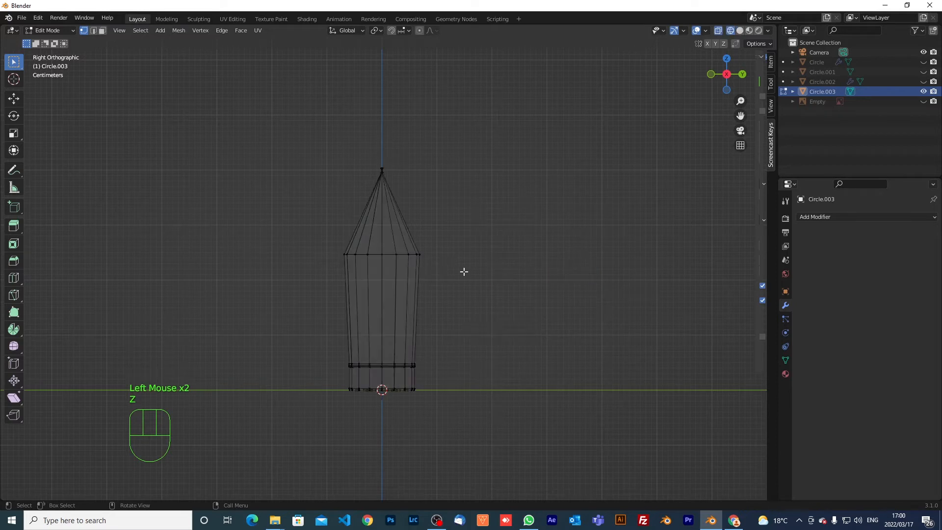
{"action": "left_click_drag", "start_coordinate": [286, 242], "coordinate": [464, 269]}
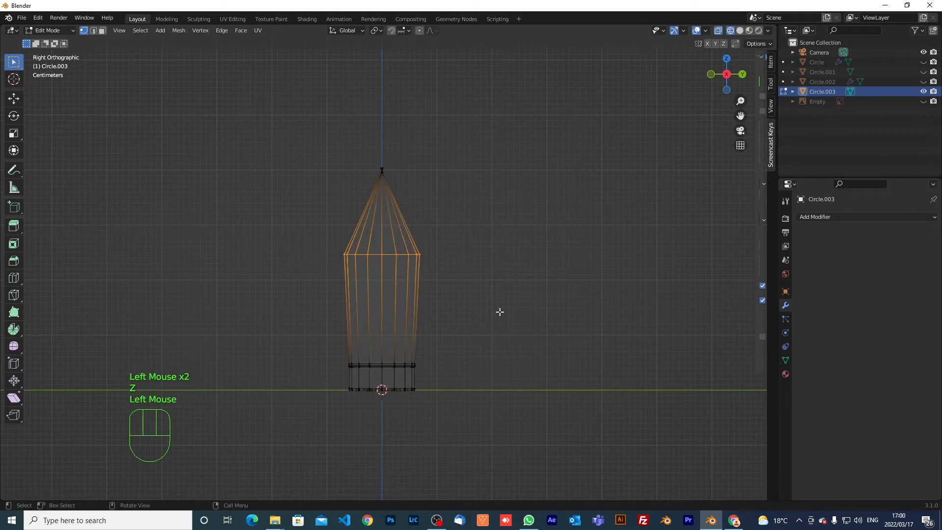
{"action": "key", "text": "s"}
{"action": "key", "text": "y"}
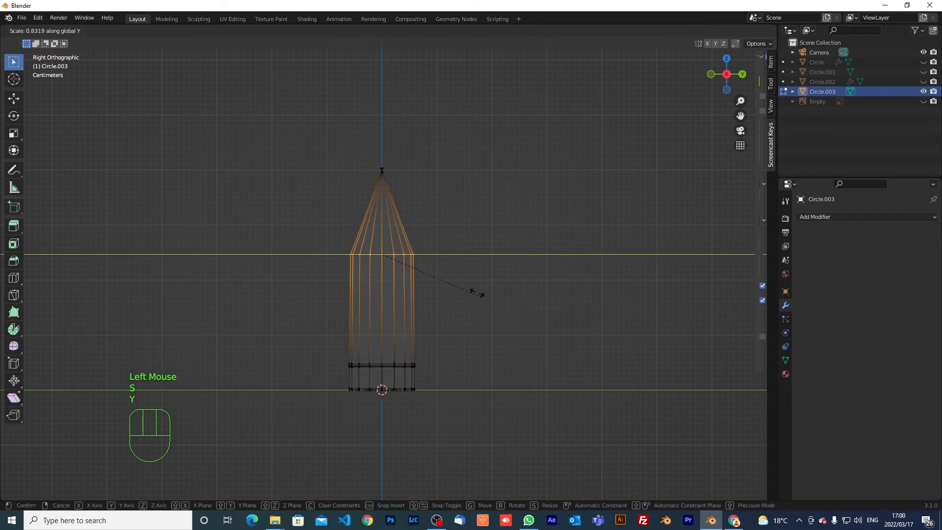
{"action": "left_click", "coordinate": [457, 279]}
Step: Deselect the narrowed ring and show the tube in front view with solid shading
{"action": "key", "text": "KP_1"}
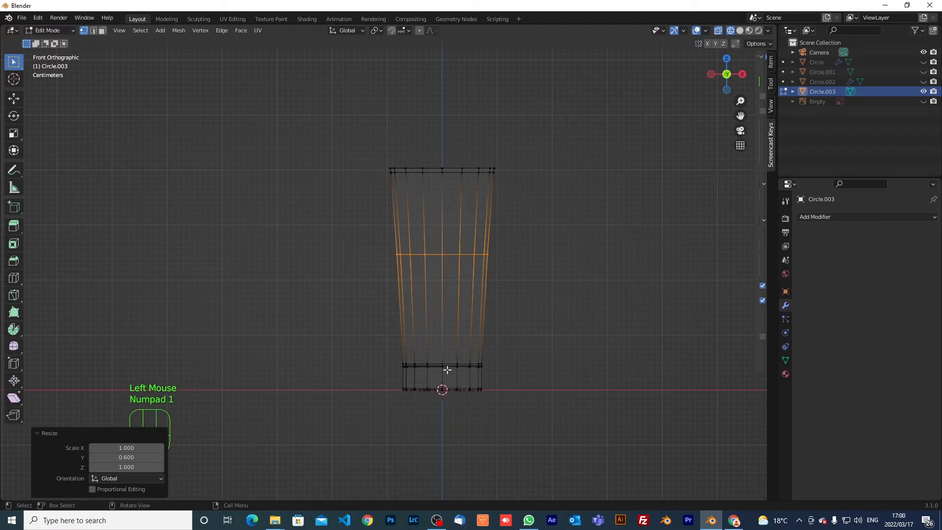
{"action": "scroll", "coordinate": [447, 370], "scroll_direction": "up", "scroll_amount": 1}
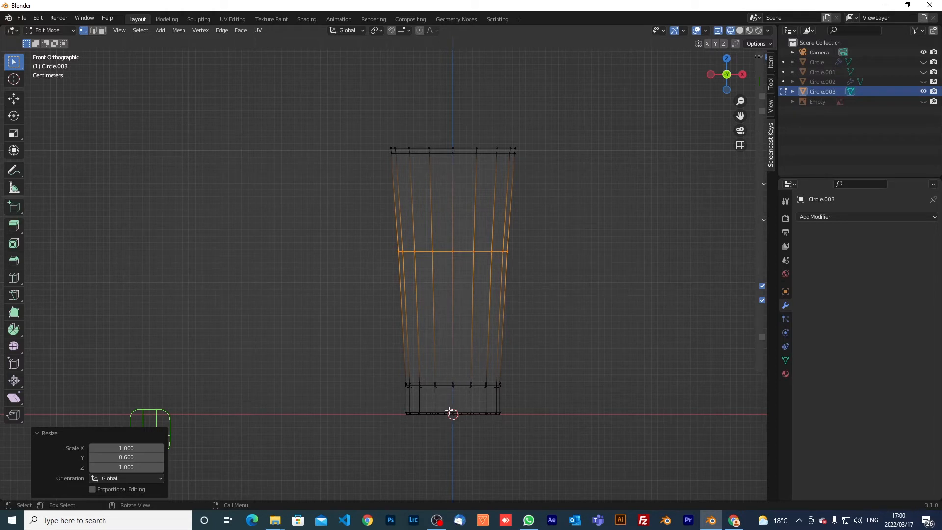
{"action": "left_click", "coordinate": [538, 371]}
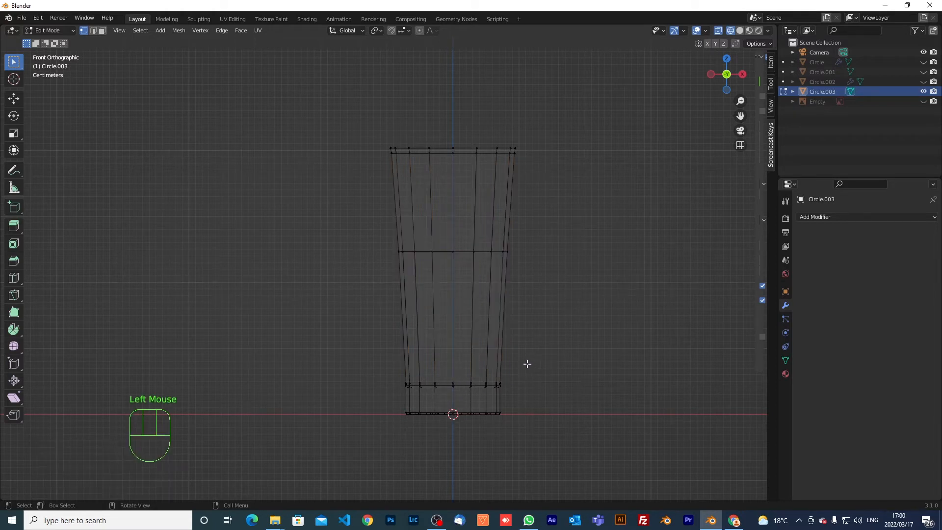
{"action": "key", "text": "z"}
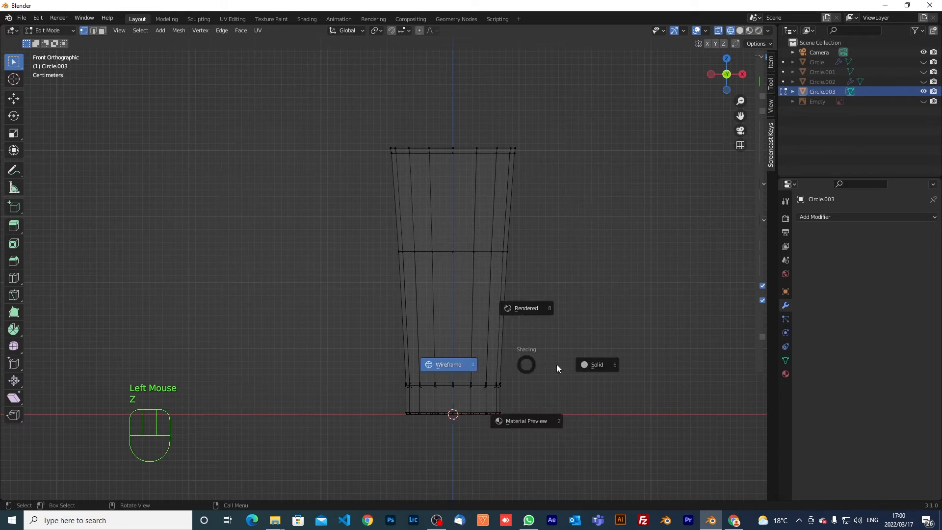
{"action": "scroll", "coordinate": [558, 357], "scroll_direction": "up", "scroll_amount": 1}
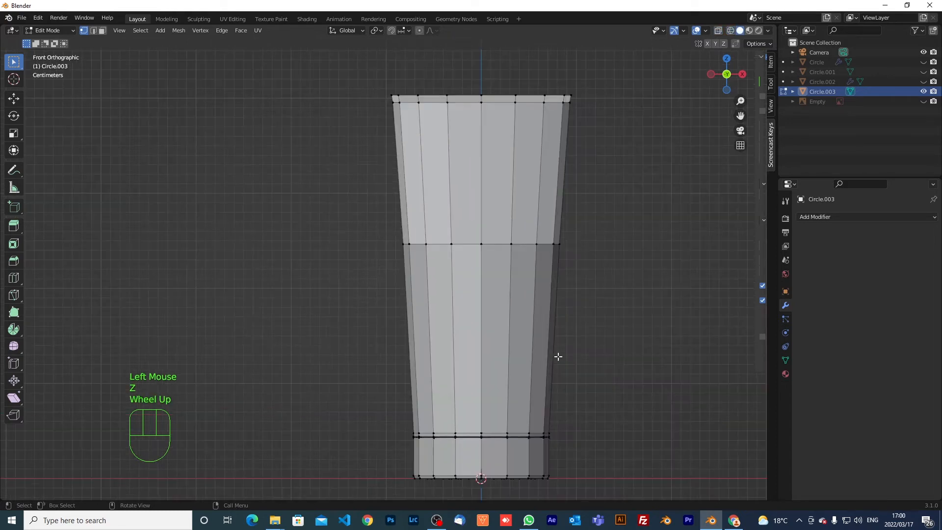
Step: Leave Edit Mode and rename the Circle.003 object as Tube
{"action": "scroll", "coordinate": [557, 356], "scroll_direction": "down", "scroll_amount": 3}
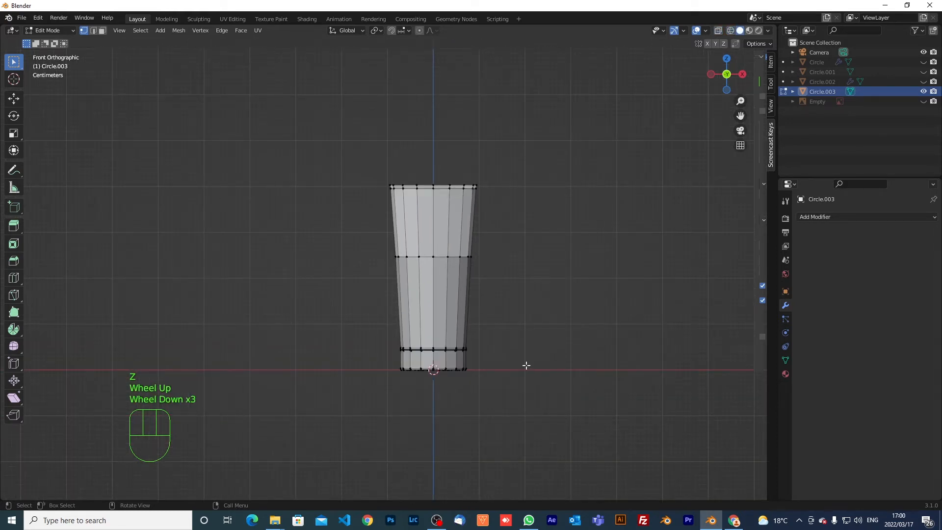
{"action": "scroll", "coordinate": [526, 366], "scroll_direction": "up", "scroll_amount": 1}
{"action": "scroll", "coordinate": [430, 259], "scroll_direction": "up", "scroll_amount": 1}
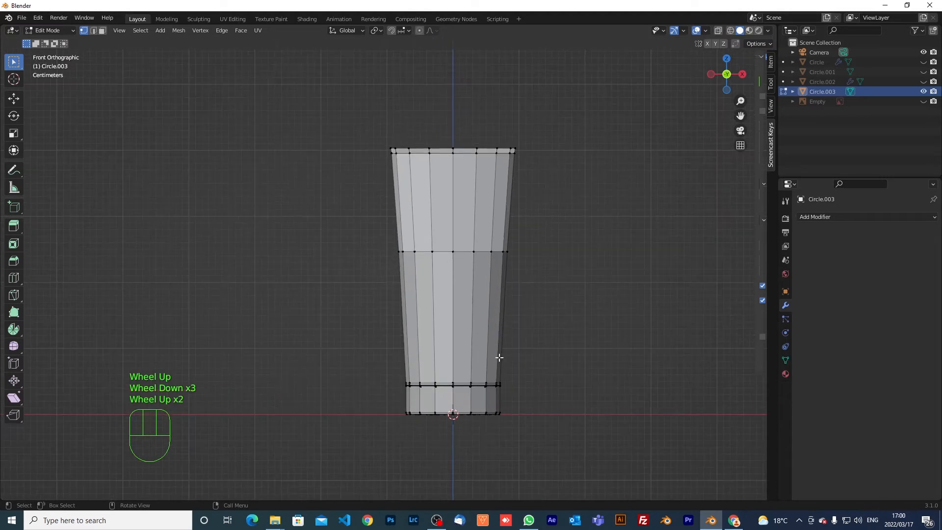
{"action": "key", "text": "Tab"}
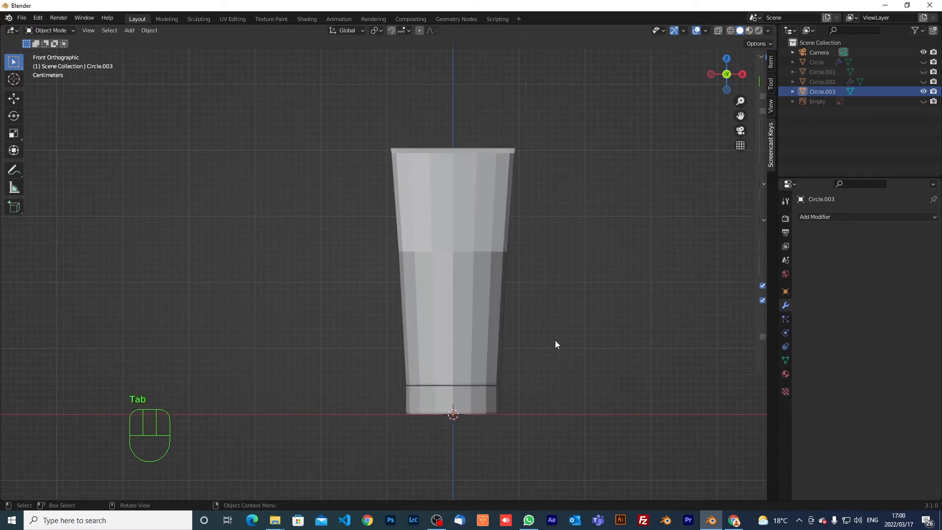
{"action": "scroll", "coordinate": [555, 340], "scroll_direction": "down", "scroll_amount": 1}
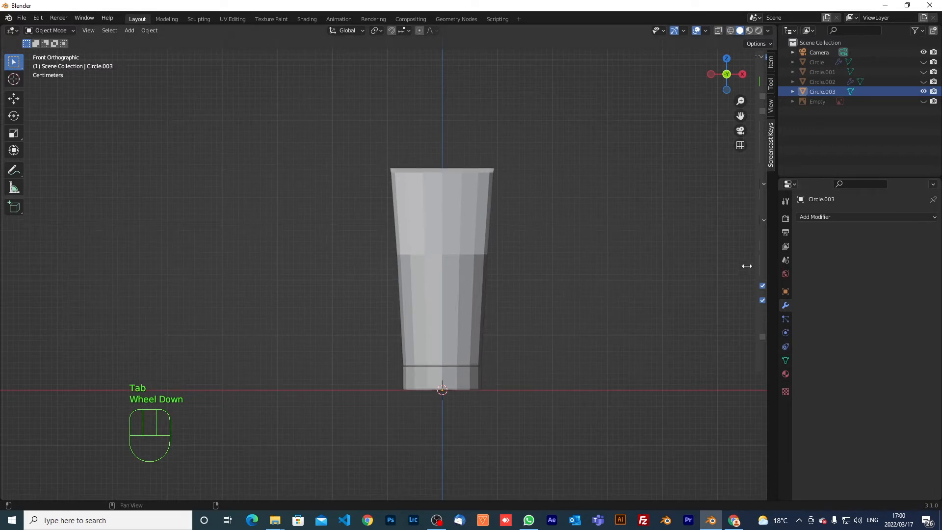
{"action": "double_click", "coordinate": [820, 92]}
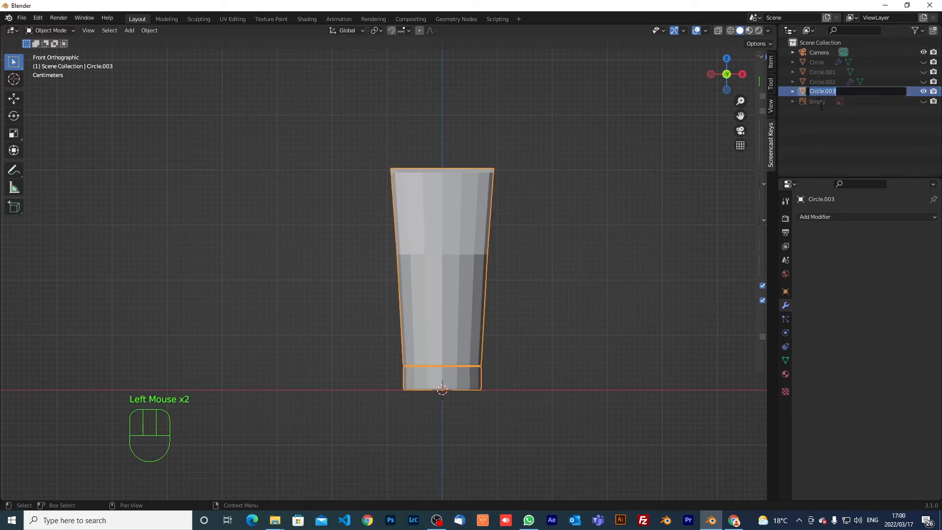
{"action": "type", "text": "IO"}
{"action": "key", "text": "BackSpace"}
{"action": "key", "text": "BackSpace"}
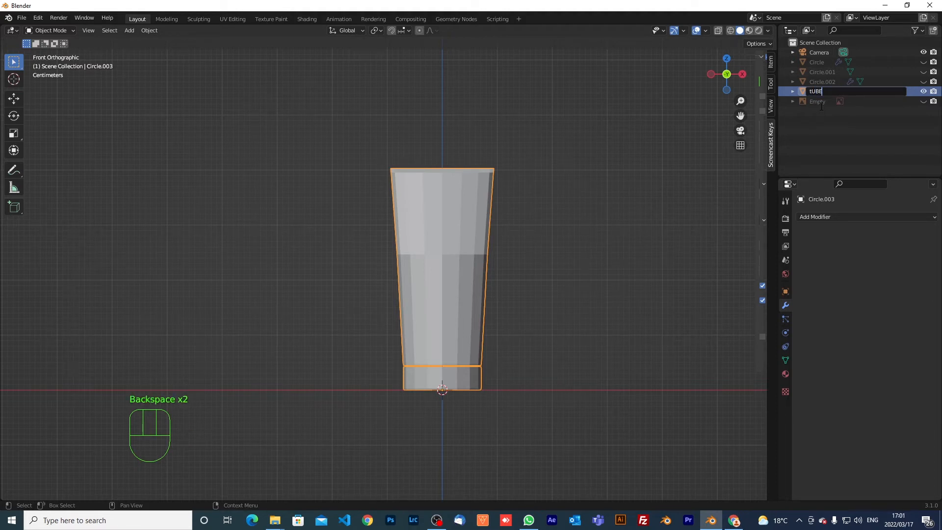
{"action": "key", "text": "BackSpace"}
{"action": "key", "text": "BackSpace"}
{"action": "key", "text": "BackSpace"}
{"action": "type", "text": "Tube"}
{"action": "key", "text": "Return"}
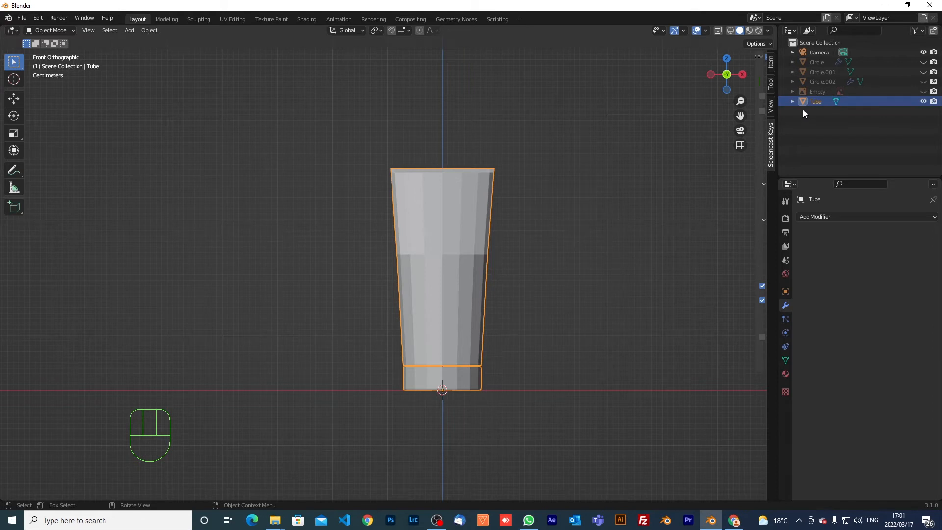
{"action": "left_click", "coordinate": [813, 93]}
{"action": "left_click", "coordinate": [922, 92]}
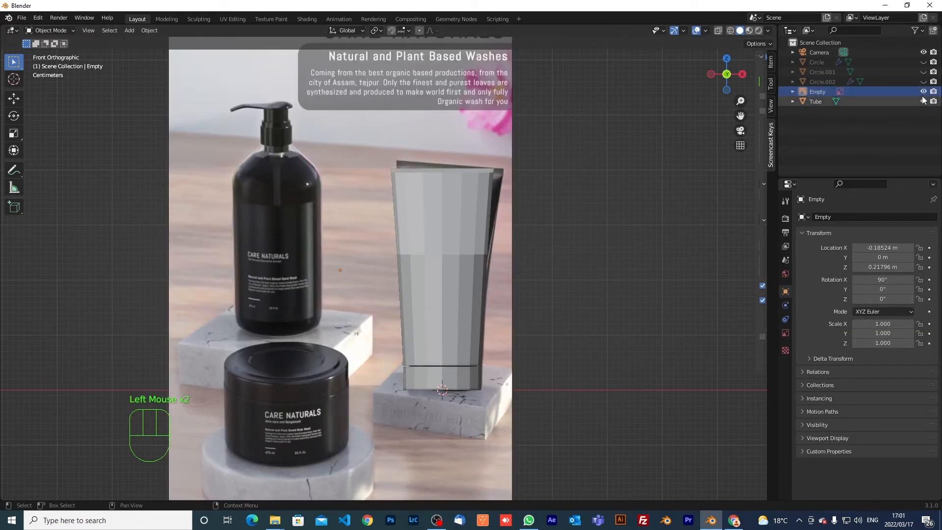
{"action": "left_click", "coordinate": [923, 92]}
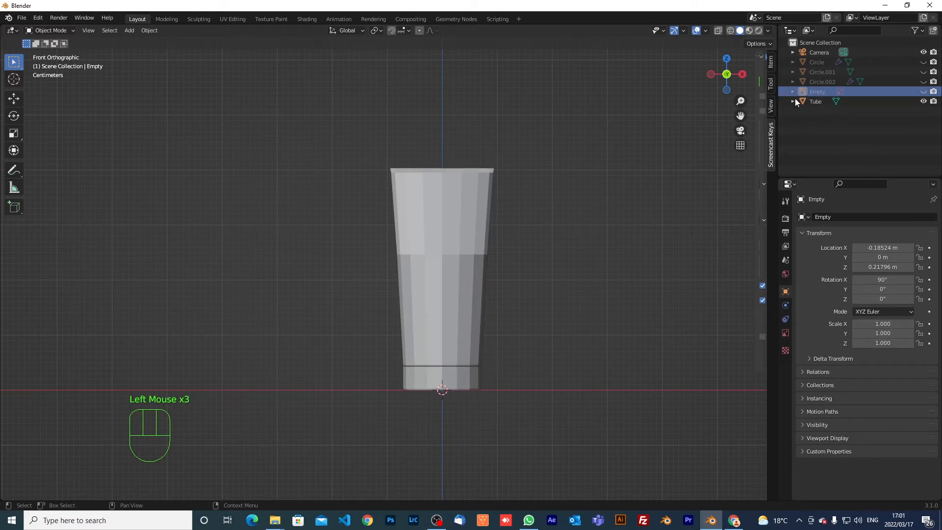
Step: Hide the Tube and show the pump head Circle.002 and the bottle body Circle.001 in the viewport
{"action": "left_click", "coordinate": [923, 101]}
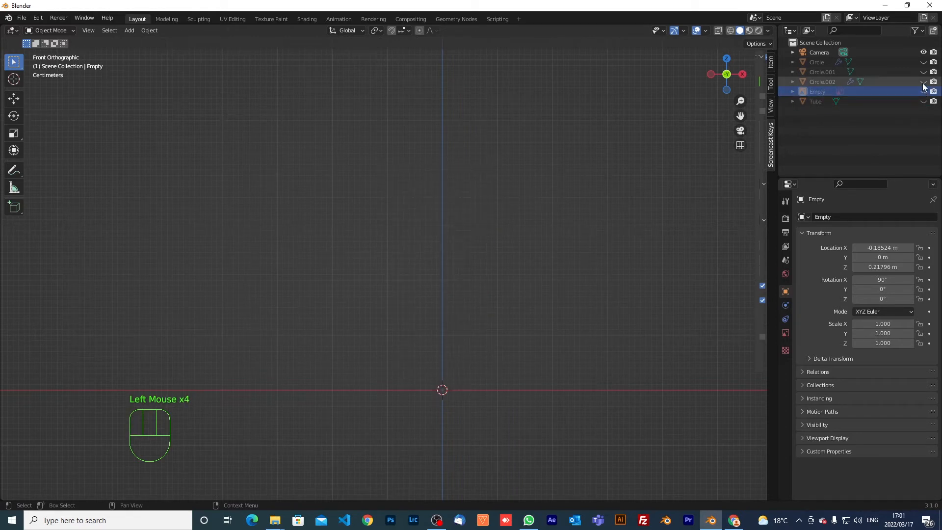
{"action": "left_click", "coordinate": [923, 82]}
{"action": "key", "text": "shift"}
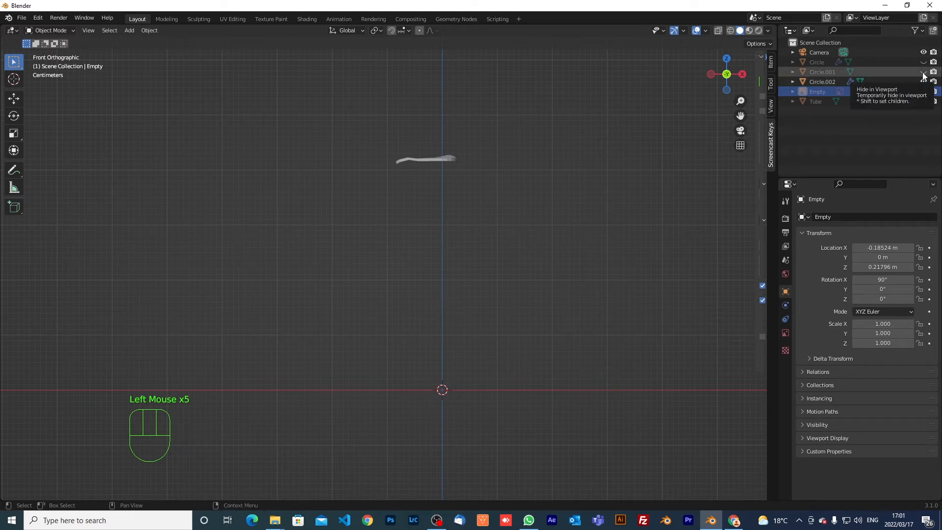
{"action": "left_click", "coordinate": [923, 72]}
Step: Try to join the bottle body and pump head by box-selecting both objects, and clear the selection
{"action": "left_click_drag", "start_coordinate": [525, 255], "coordinate": [419, 147]}
{"action": "left_click", "coordinate": [355, 122]}
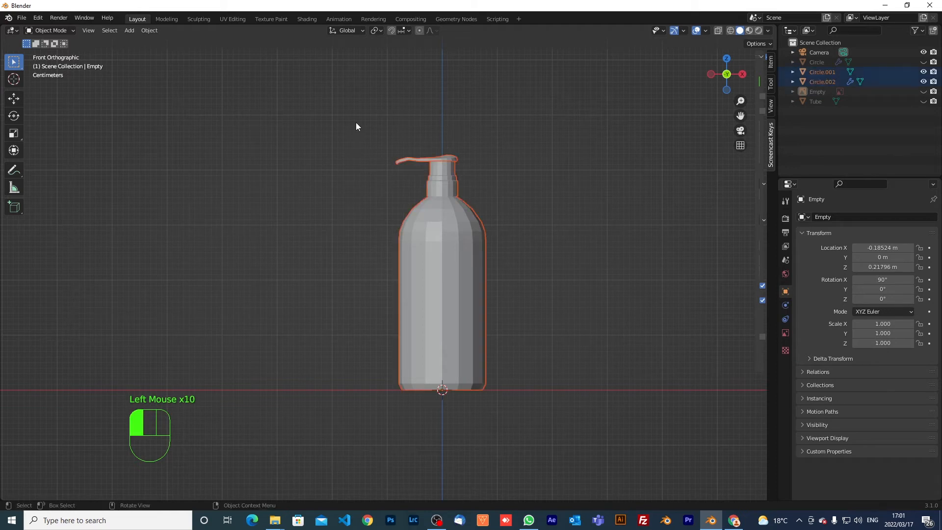
{"action": "left_click_drag", "start_coordinate": [355, 122], "coordinate": [568, 255]}
{"action": "left_click", "coordinate": [568, 256]}
{"action": "left_click", "coordinate": [398, 131]}
{"action": "left_click_drag", "start_coordinate": [452, 182], "coordinate": [475, 199]}
{"action": "left_click", "coordinate": [538, 280]}
{"action": "left_click", "coordinate": [392, 138]}
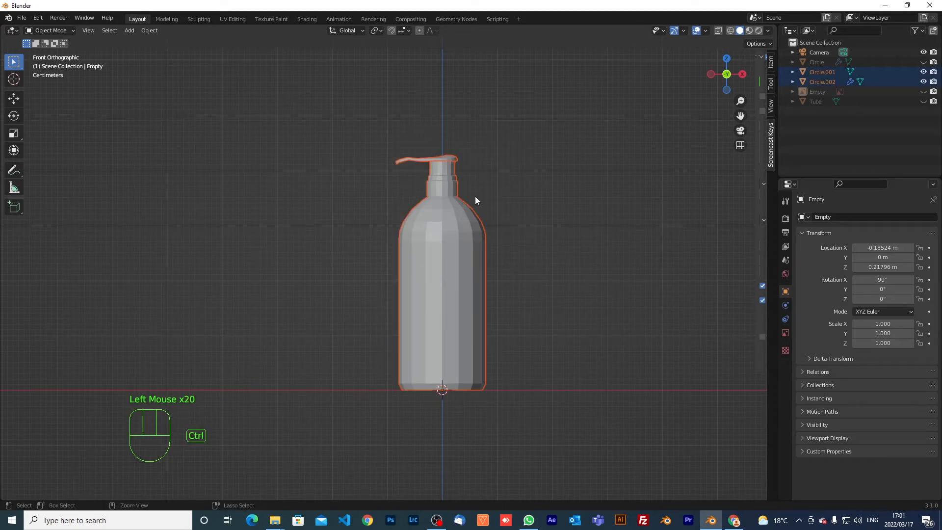
{"action": "key", "text": "ctrl+j"}
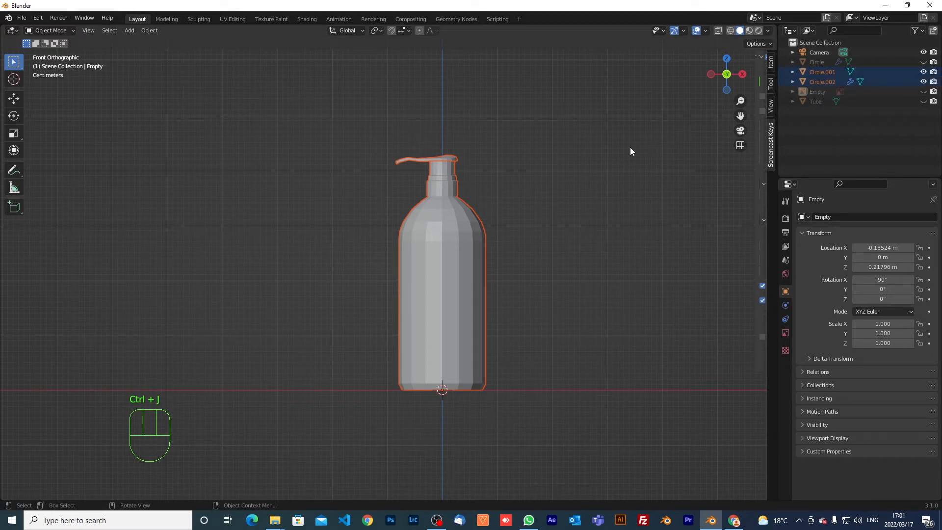
{"action": "key", "text": "ctrl"}
{"action": "left_click", "coordinate": [623, 154]}
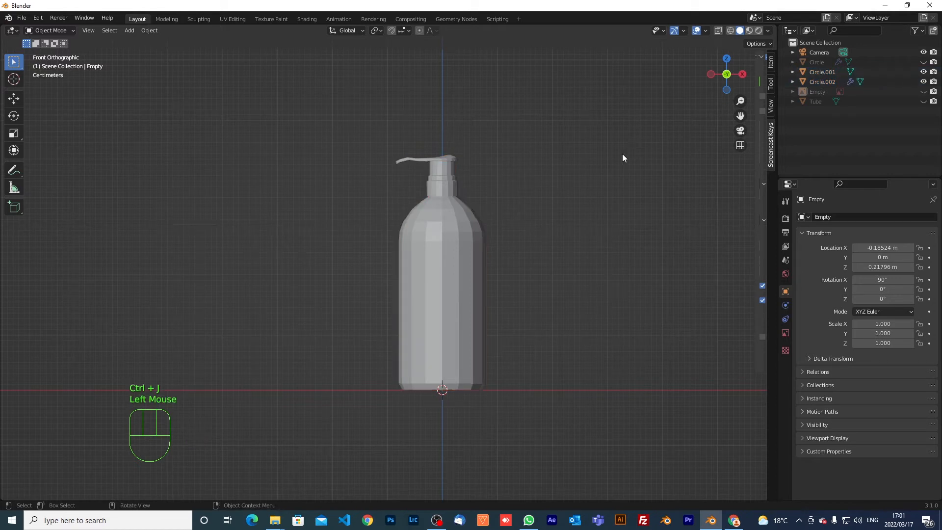
Step: Join the bottle body into the pump head object and rename the combined object as Bottle
{"action": "left_click", "coordinate": [456, 210]}
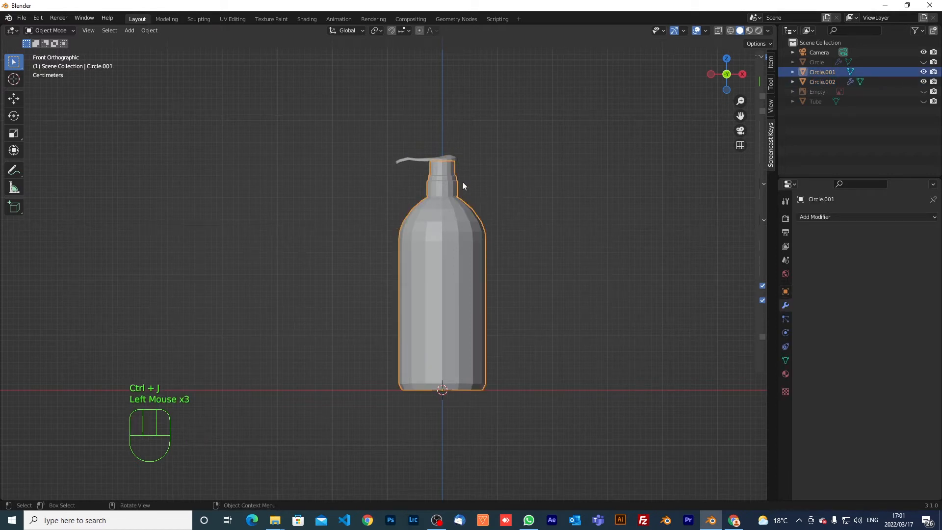
{"action": "left_click", "coordinate": [443, 160], "text": "shift"}
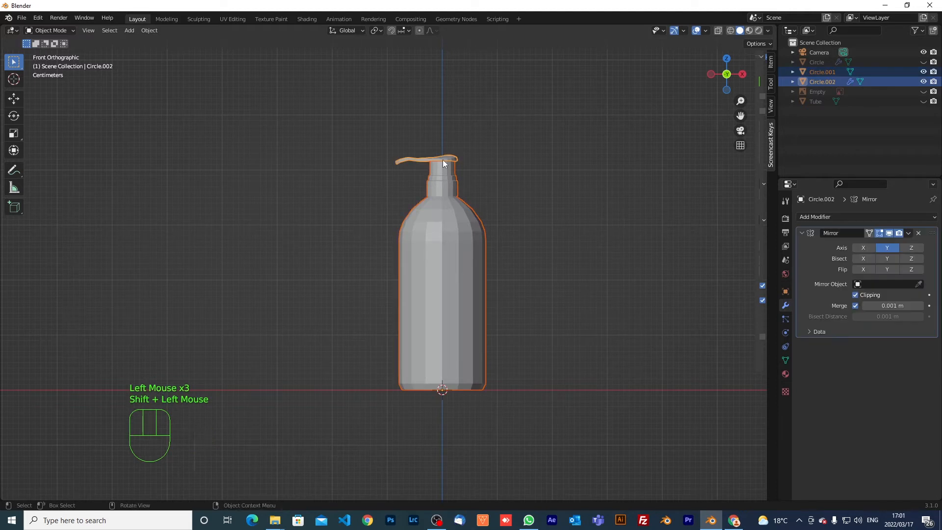
{"action": "key", "text": "ctrl+j"}
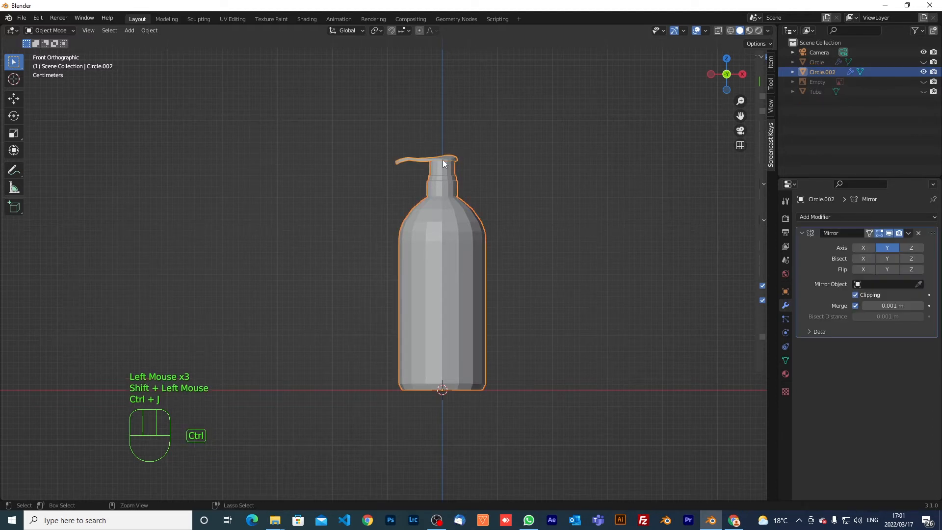
{"action": "double_click", "coordinate": [829, 72]}
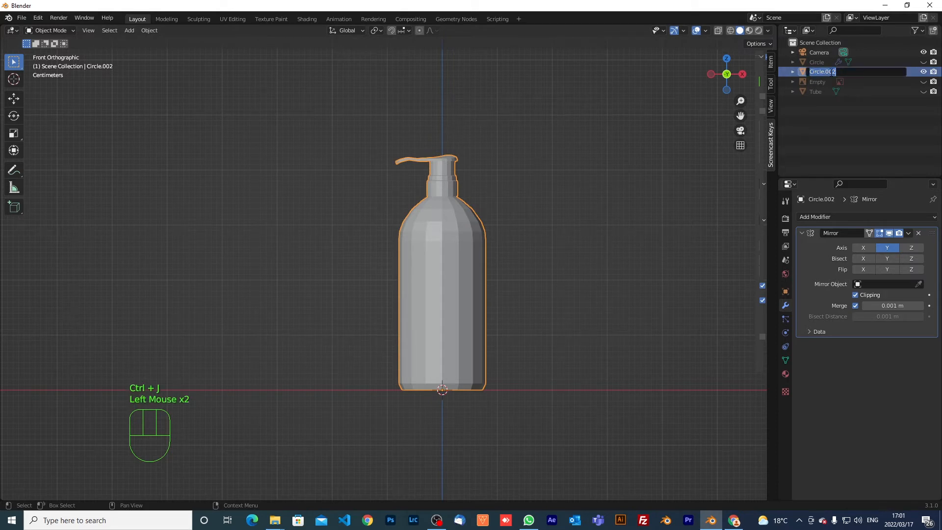
{"action": "type", "text": "Bottle"}
{"action": "key", "text": "Return"}
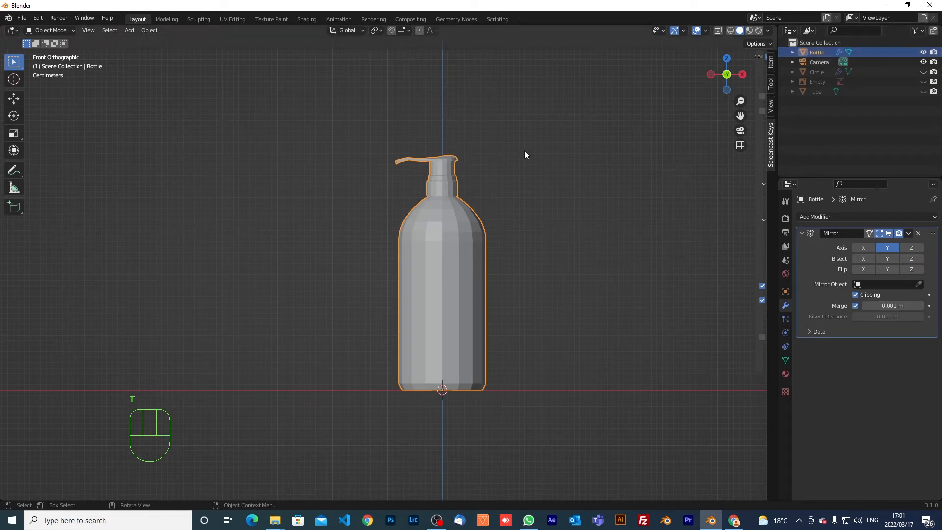
Step: Show the jar object Circle in place of the Bottle and rename it as Container
{"action": "left_click", "coordinate": [923, 52]}
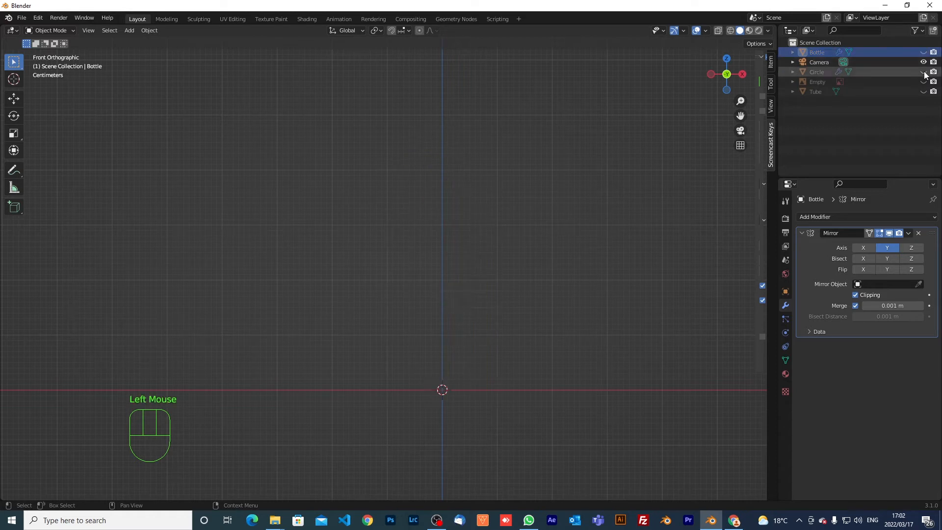
{"action": "left_click", "coordinate": [923, 71]}
{"action": "left_click", "coordinate": [469, 349]}
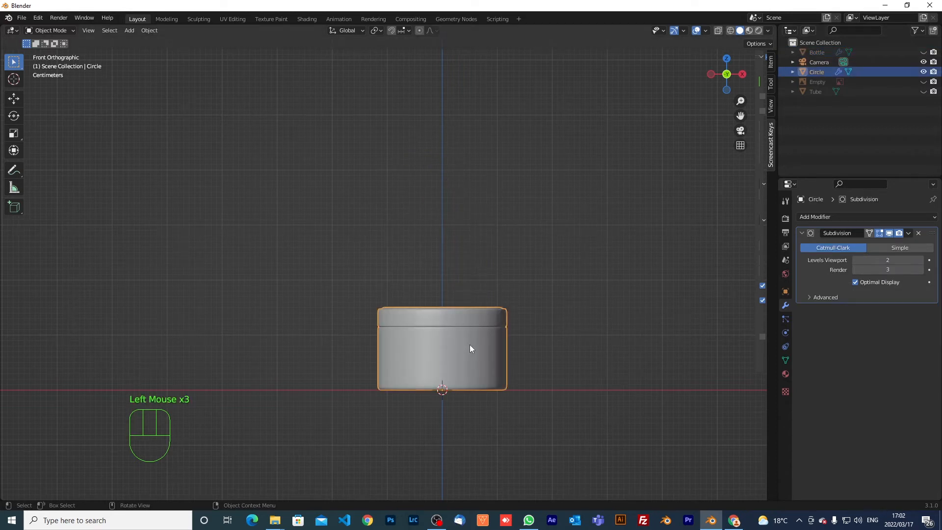
{"action": "double_click", "coordinate": [820, 72]}
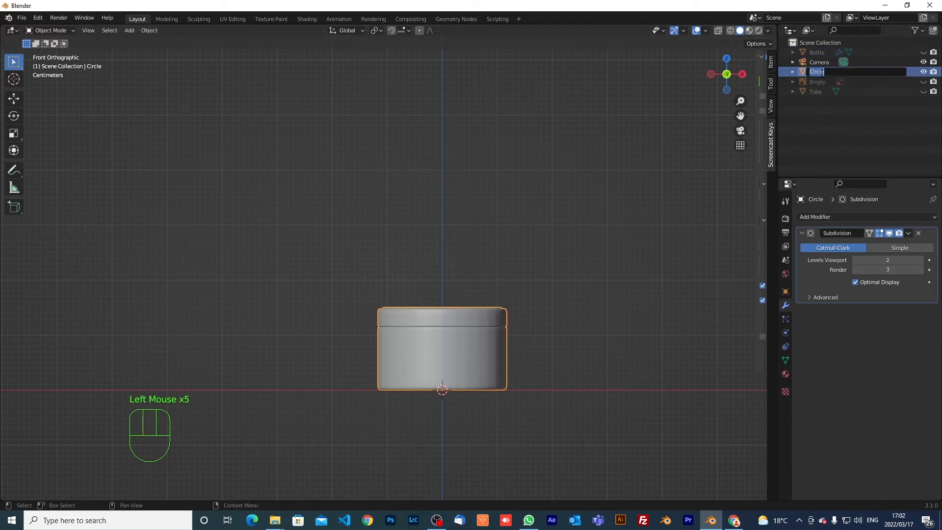
{"action": "type", "text": "Container"}
{"action": "key", "text": "Return"}
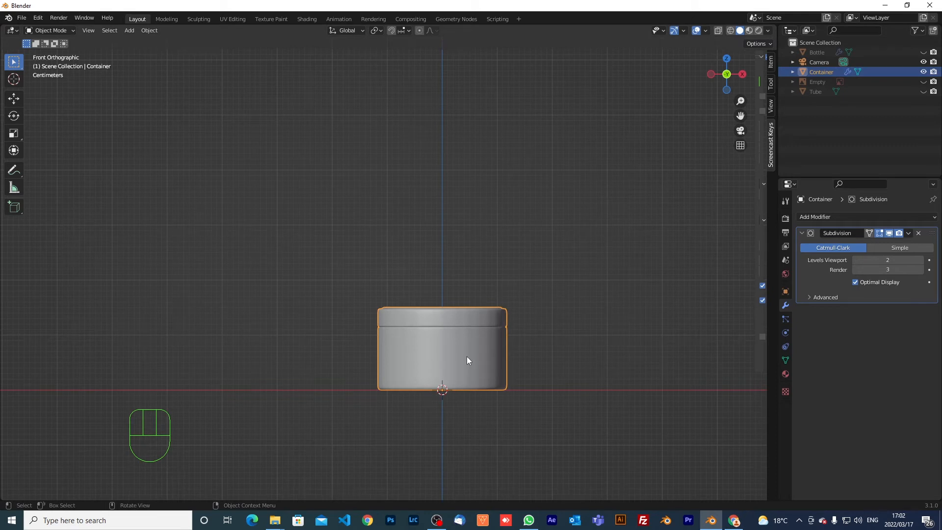
Step: Select the Empty holding the Care Naturals reference image and show it in the viewport
{"action": "scroll", "coordinate": [467, 356], "scroll_direction": "up", "scroll_amount": 1}
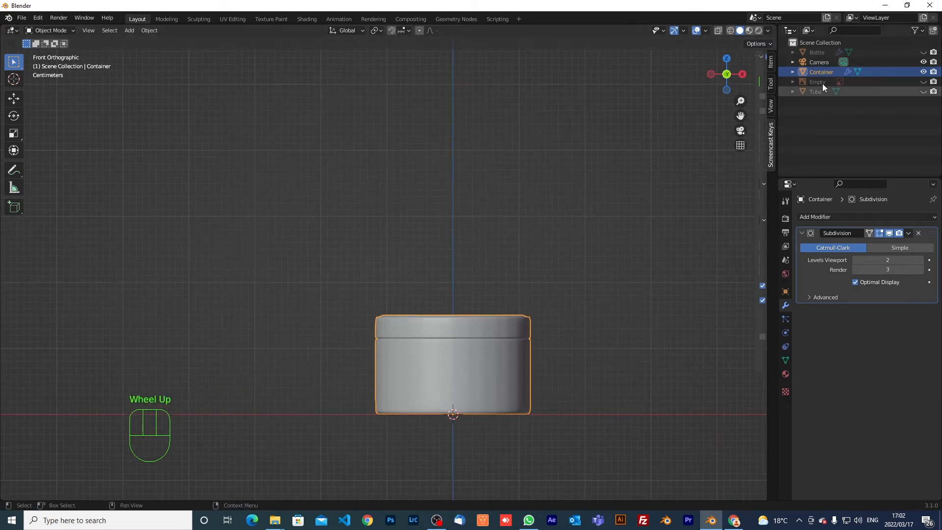
{"action": "left_click", "coordinate": [911, 83]}
{"action": "left_click", "coordinate": [918, 83]}
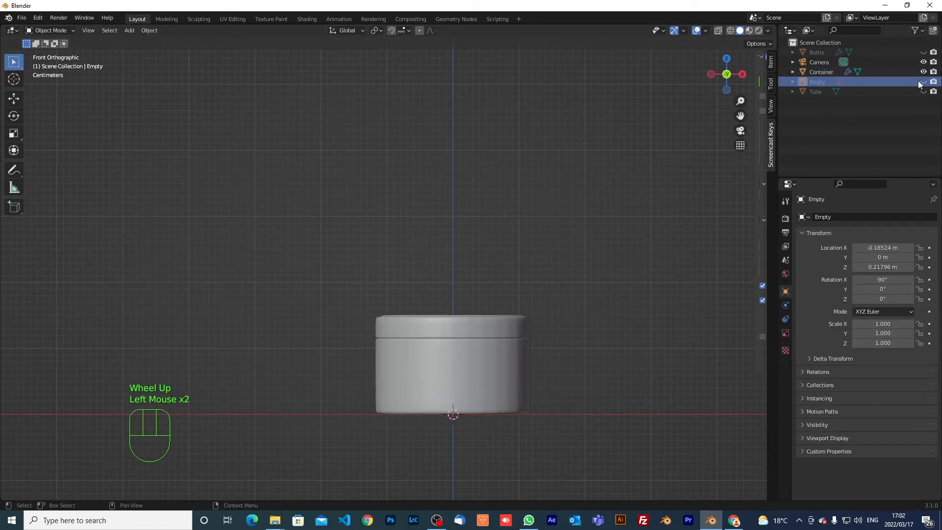
{"action": "left_click", "coordinate": [920, 82]}
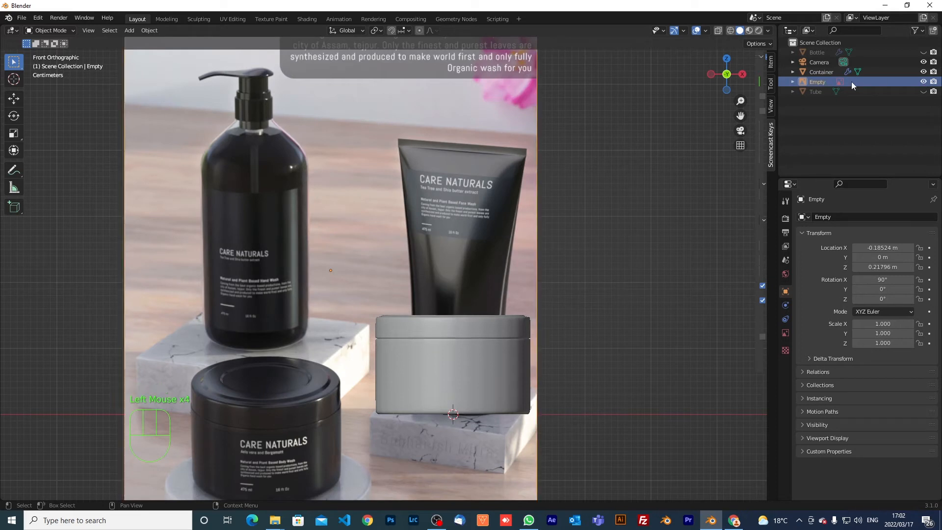
Step: Delete the Empty with the reference image from the scene
{"action": "scroll", "coordinate": [443, 197], "scroll_direction": "down", "scroll_amount": 1}
{"action": "key", "text": "x"}
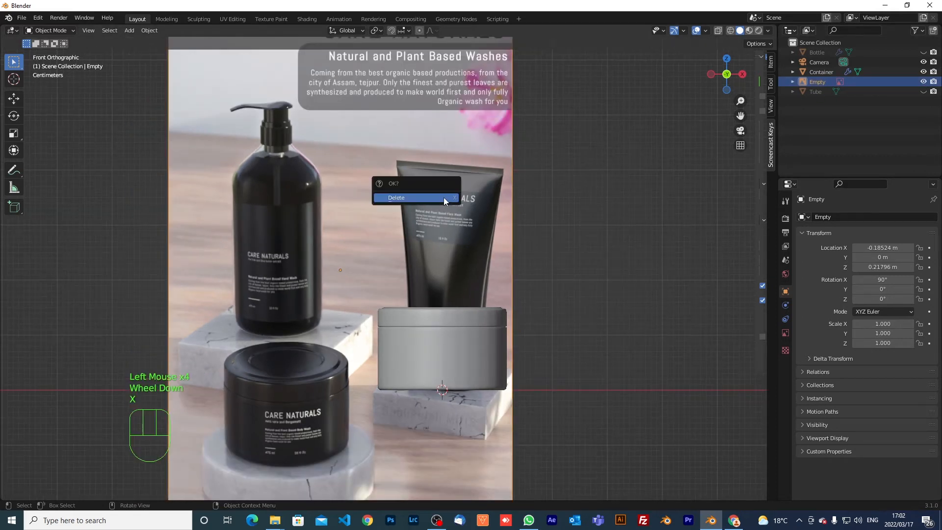
{"action": "key", "text": "x"}
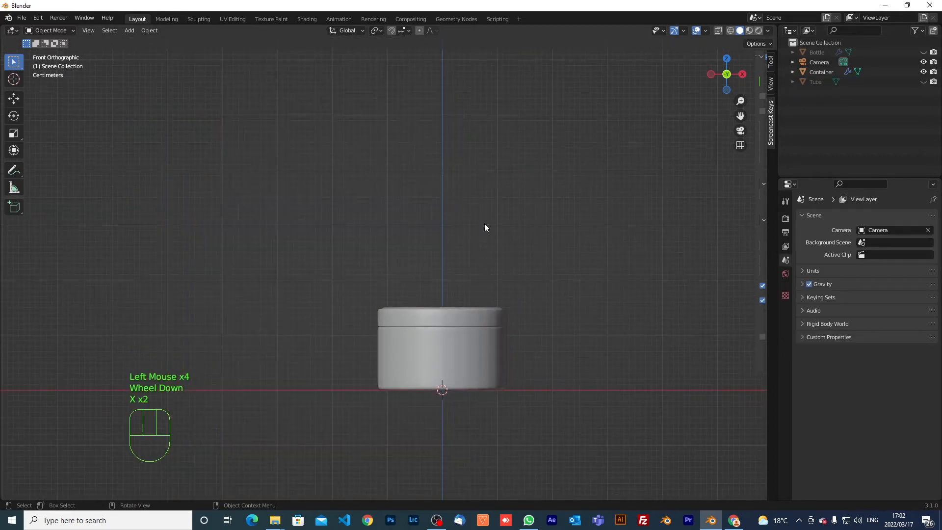
Step: Show the Bottle and the Tube together with the Container in the viewport
{"action": "scroll", "coordinate": [484, 227], "scroll_direction": "down", "scroll_amount": 2}
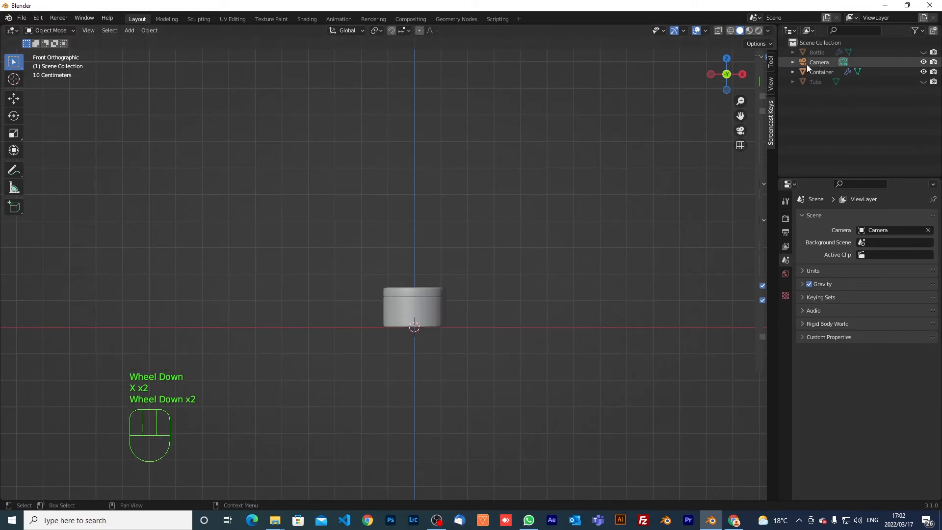
{"action": "left_click", "coordinate": [922, 52]}
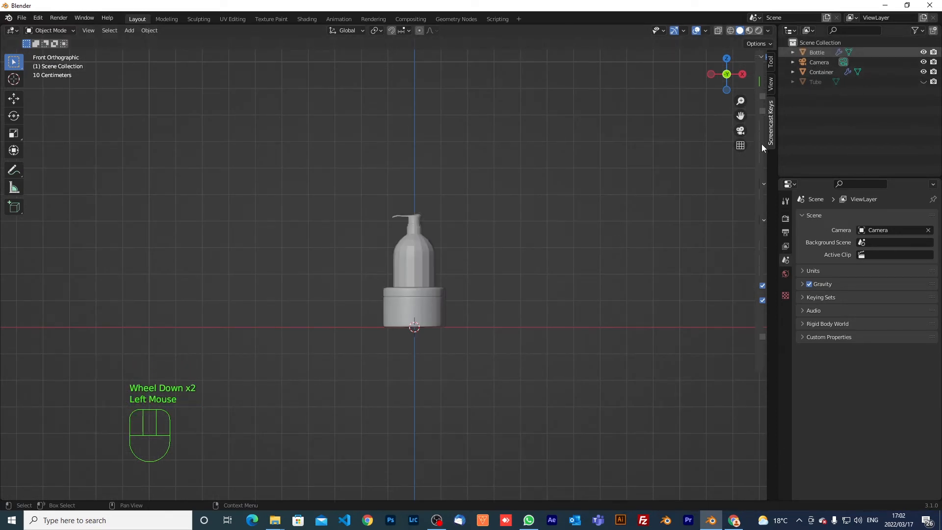
{"action": "left_click", "coordinate": [921, 82]}
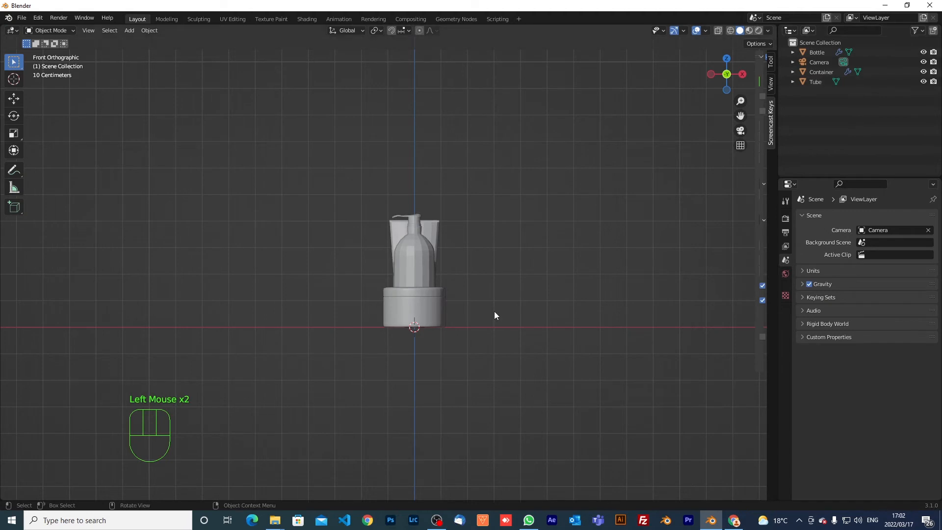
{"action": "scroll", "coordinate": [493, 312], "scroll_direction": "up", "scroll_amount": 2}
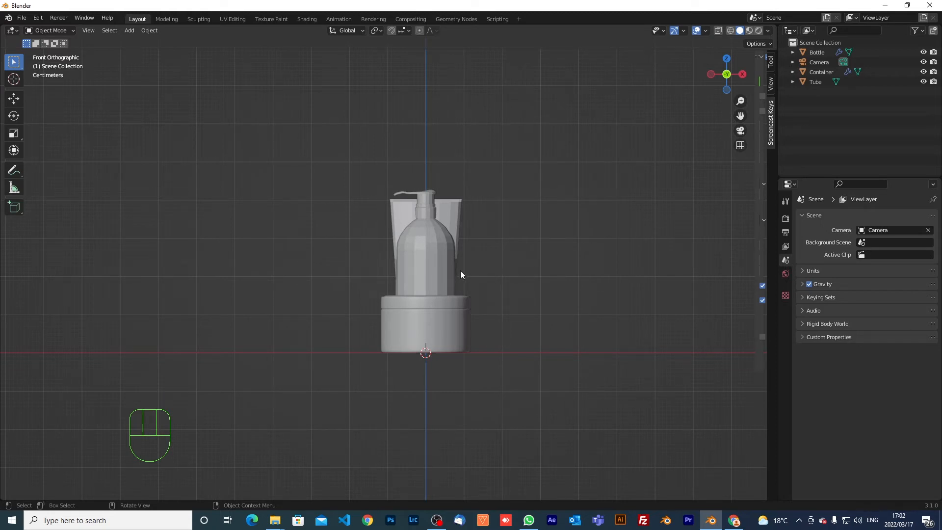
Step: Undo showing the Tube and Bottle and the deletion of the reference image
{"action": "key", "text": "ctrl+z"}
{"action": "key", "text": "ctrl+z"}
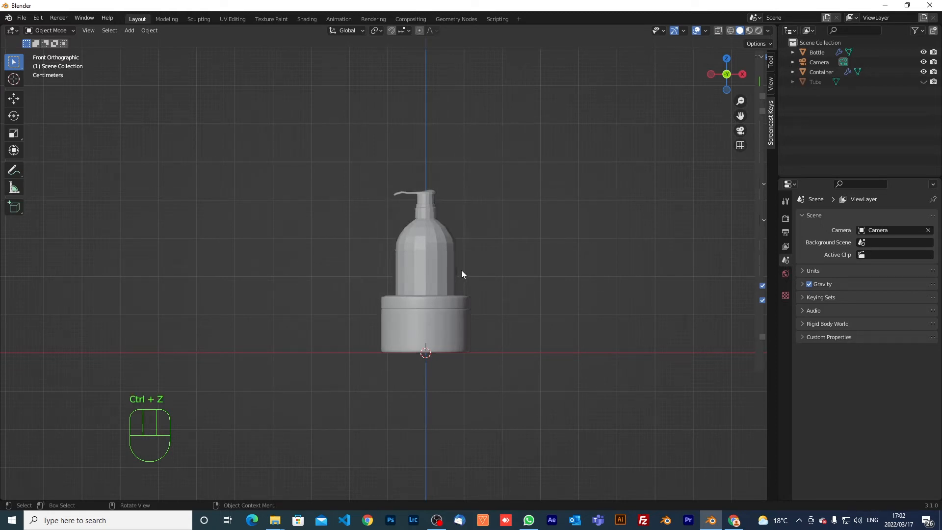
{"action": "key", "text": "ctrl+z"}
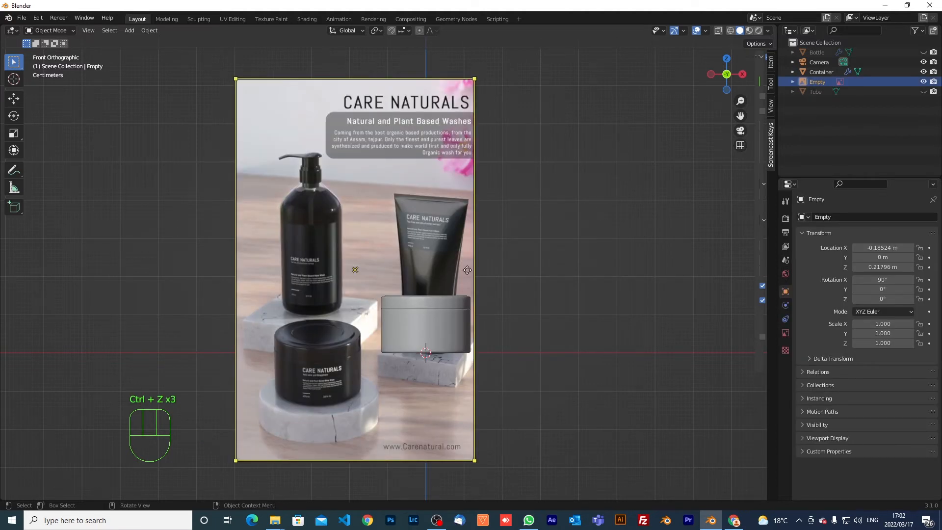
Step: Show the Bottle and the Tube in the viewport and move the Container about -0.285 m along X
{"action": "left_click", "coordinate": [923, 52]}
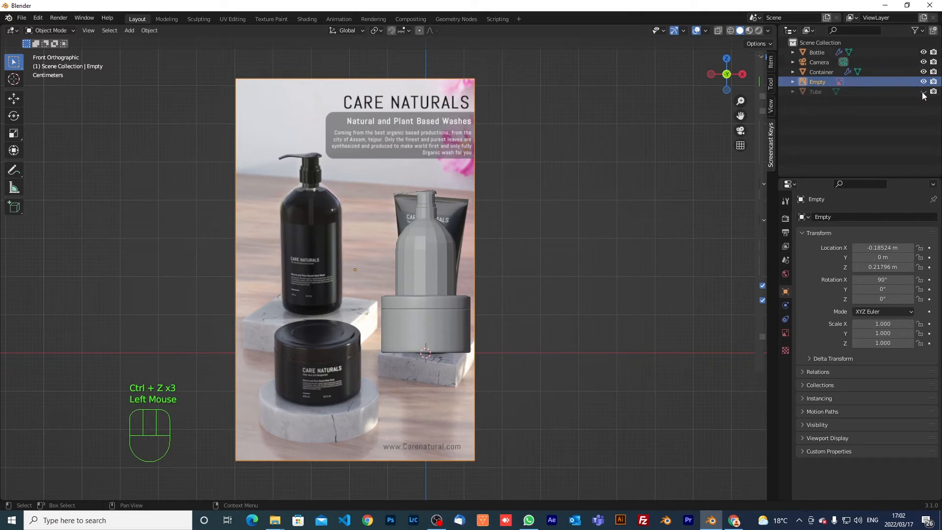
{"action": "left_click", "coordinate": [923, 93]}
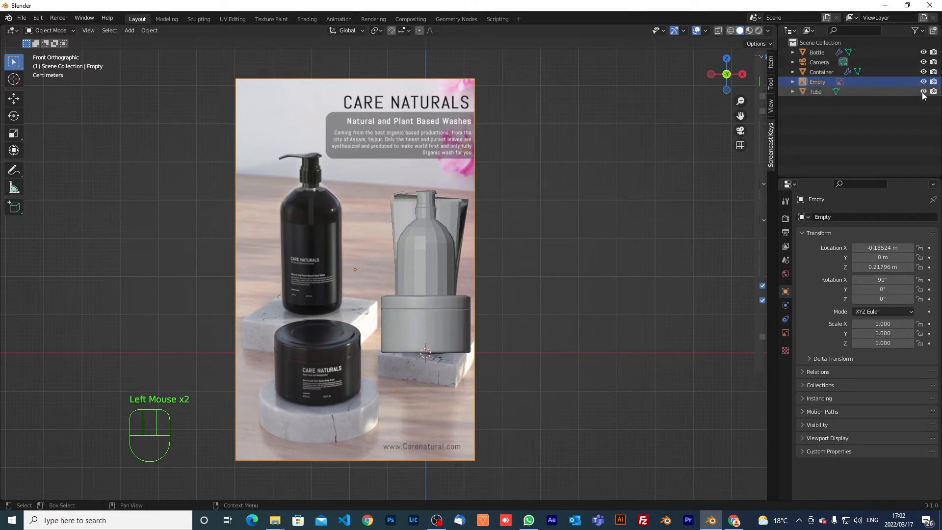
{"action": "left_click", "coordinate": [434, 324]}
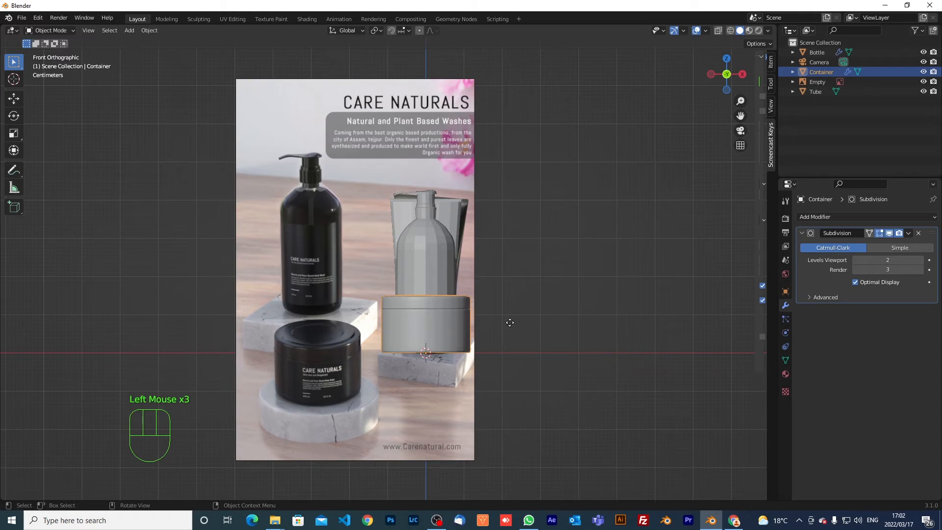
{"action": "key", "text": "g"}
{"action": "key", "text": "x"}
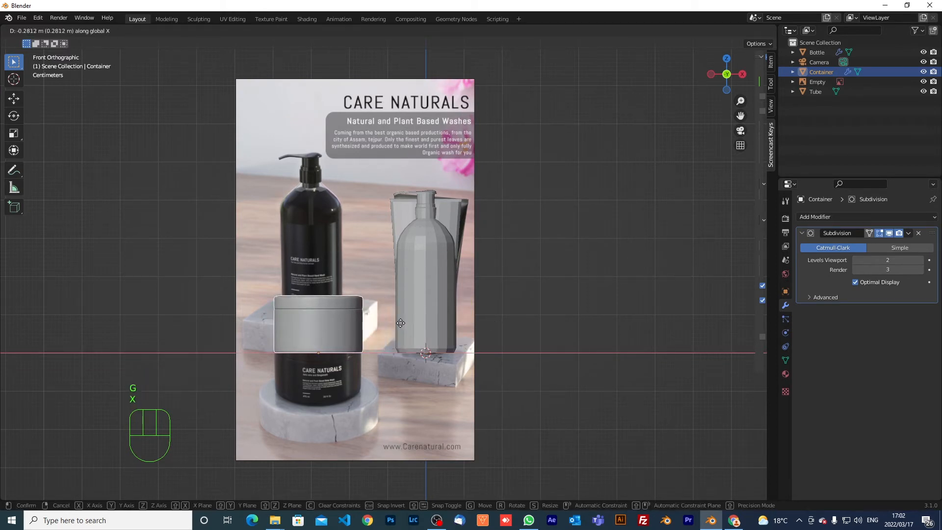
{"action": "left_click", "coordinate": [400, 326]}
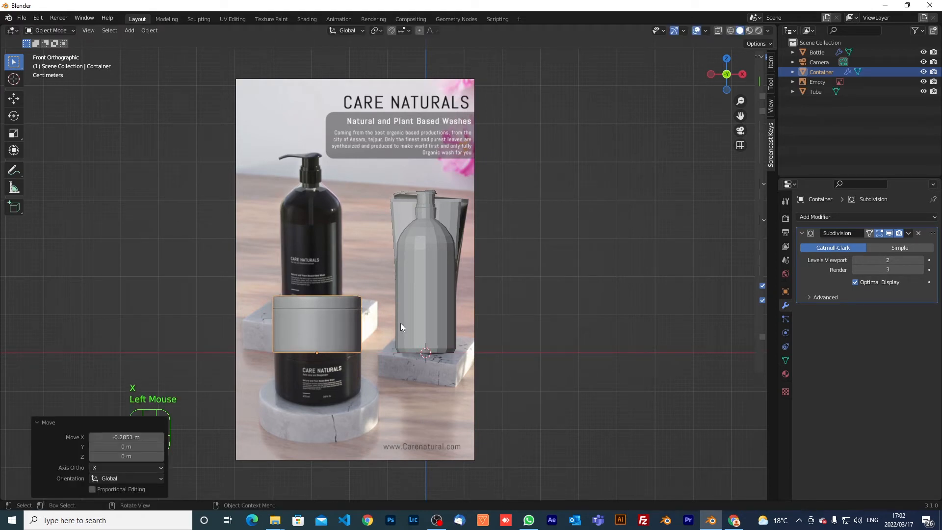
Step: Move the Container about -0.119 m along Y in the top view
{"action": "key", "text": "KP_7"}
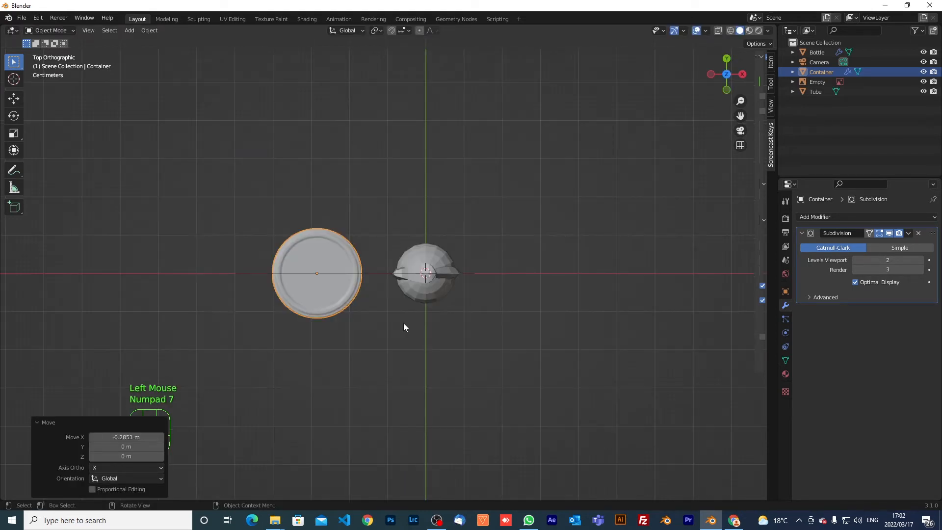
{"action": "key", "text": "g"}
{"action": "key", "text": "y"}
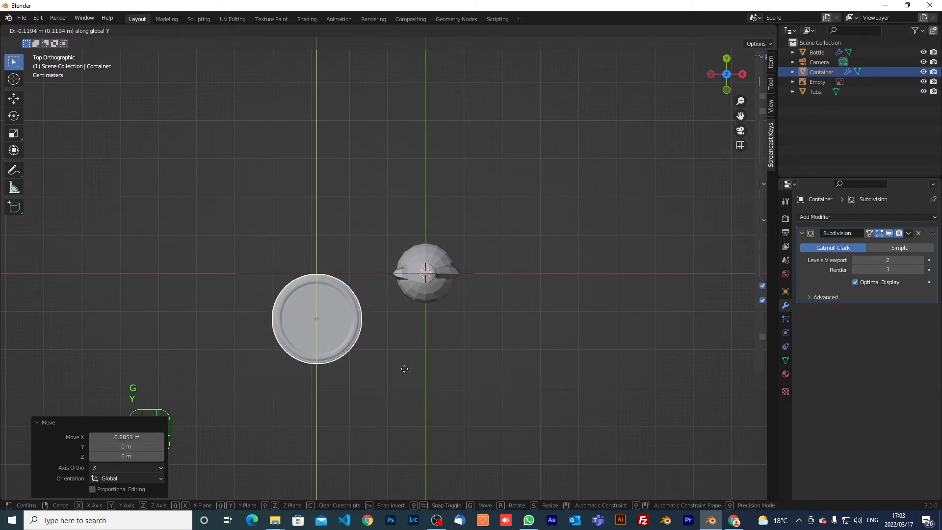
{"action": "left_click", "coordinate": [405, 373]}
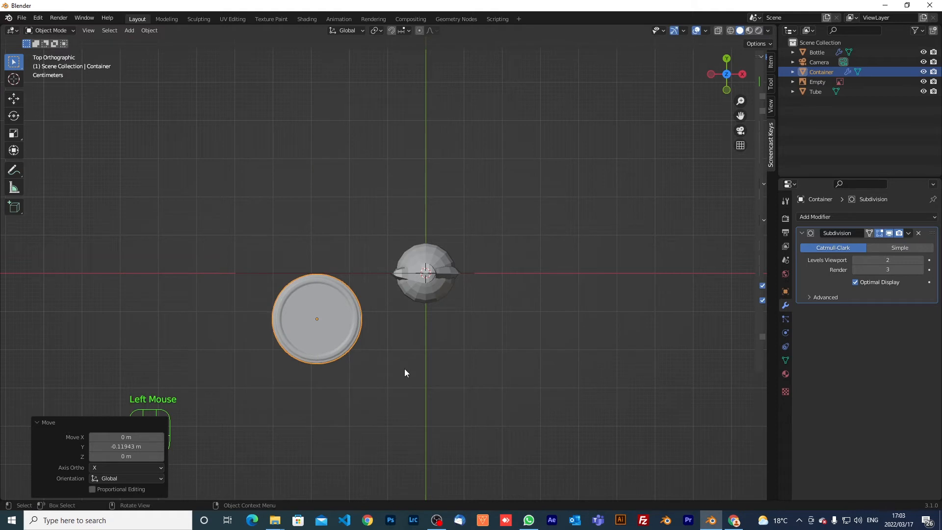
Step: Move the Bottle about -0.302 m along X onto the pump bottle in the reference image
{"action": "left_click", "coordinate": [455, 275]}
{"action": "left_click", "coordinate": [428, 256]}
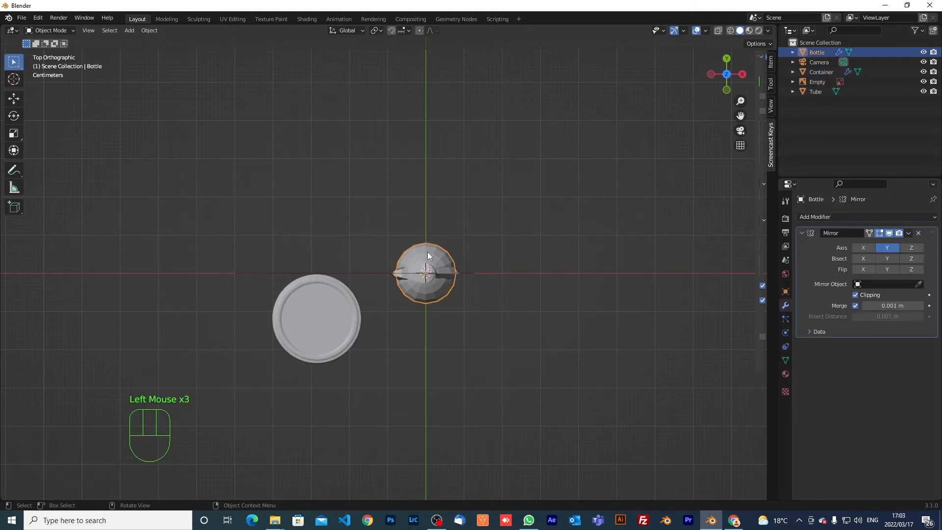
{"action": "key", "text": "KP_1"}
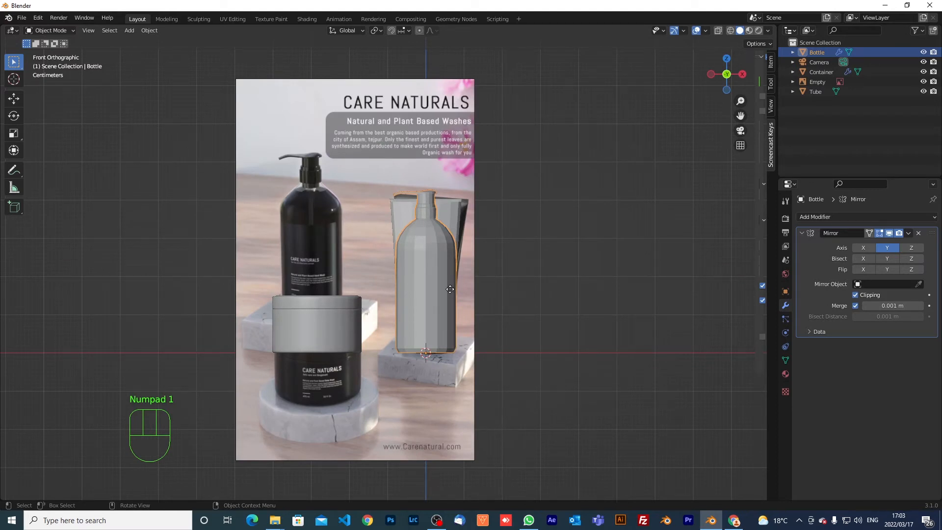
{"action": "key", "text": "g"}
{"action": "key", "text": "x"}
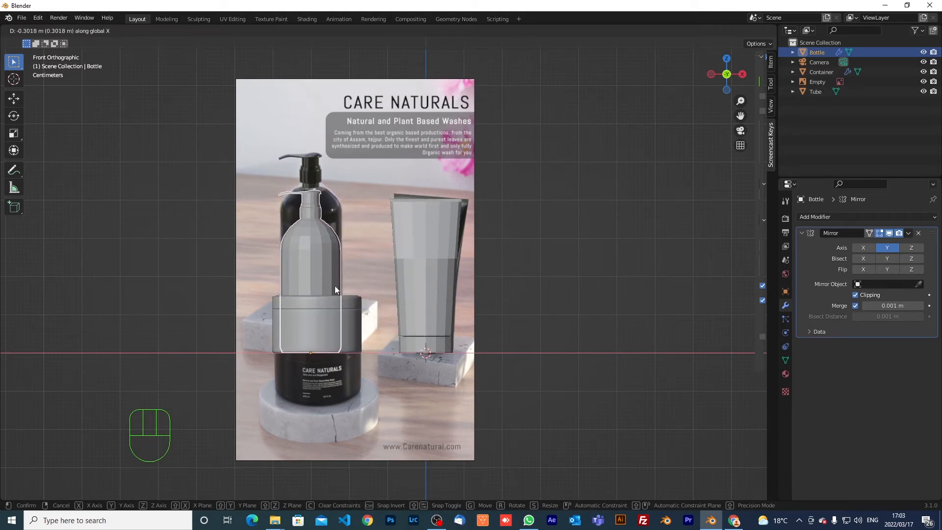
{"action": "left_click", "coordinate": [335, 285]}
Step: Move the Bottle about 0.162 m along Y so it stands behind the Container
{"action": "key", "text": "KP_7"}
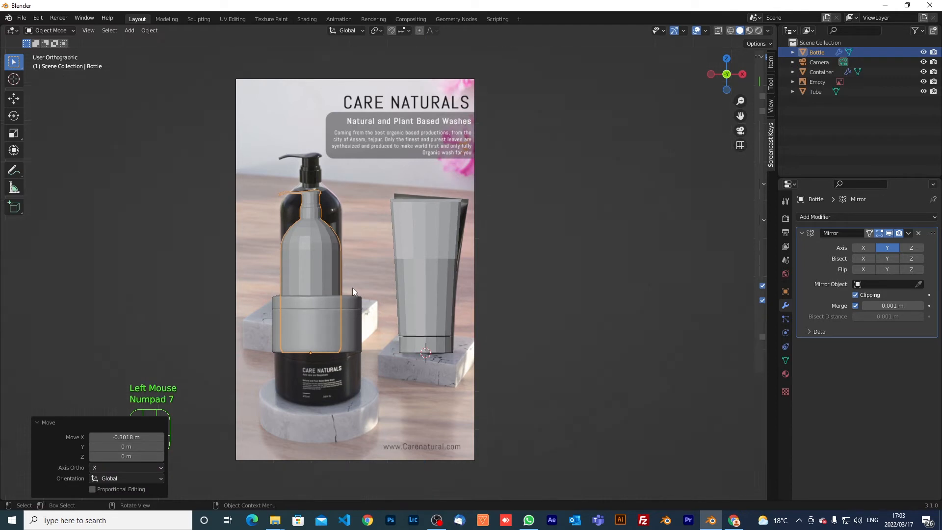
{"action": "key", "text": "g"}
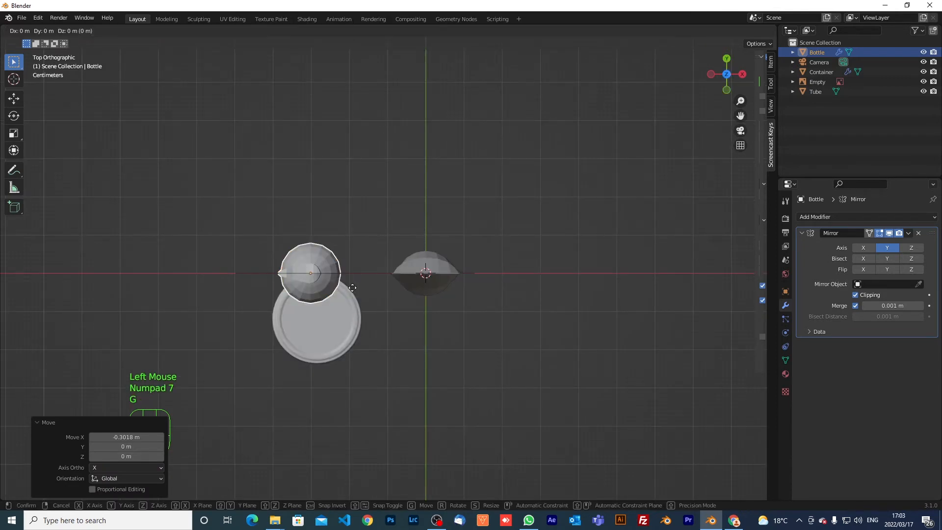
{"action": "key", "text": "y"}
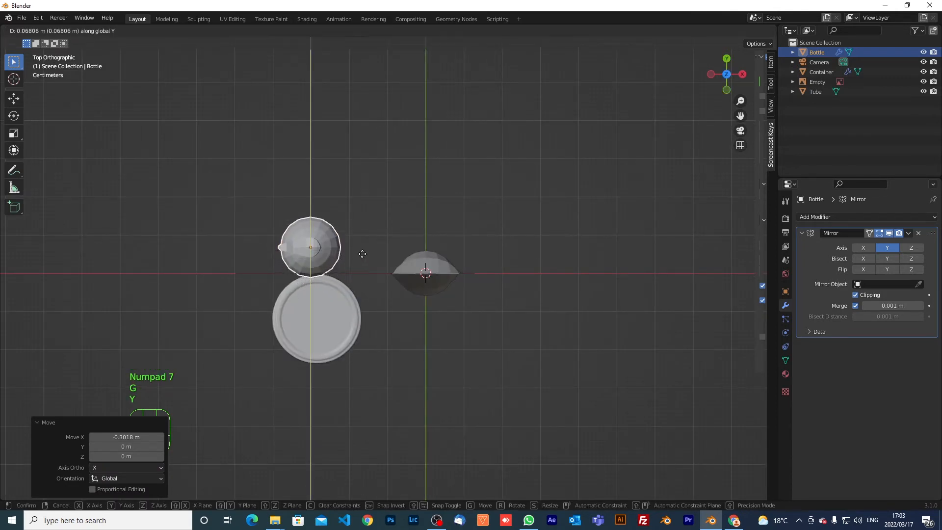
{"action": "left_click", "coordinate": [372, 225]}
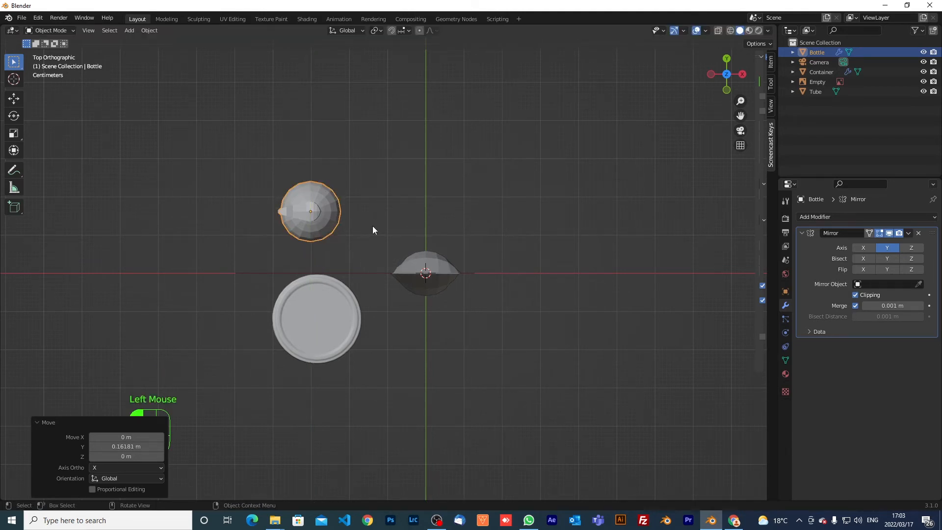
Step: Hide the Empty with the reference image and add a Subdivision Surface modifier to the Tube
{"action": "key", "text": "KP_1"}
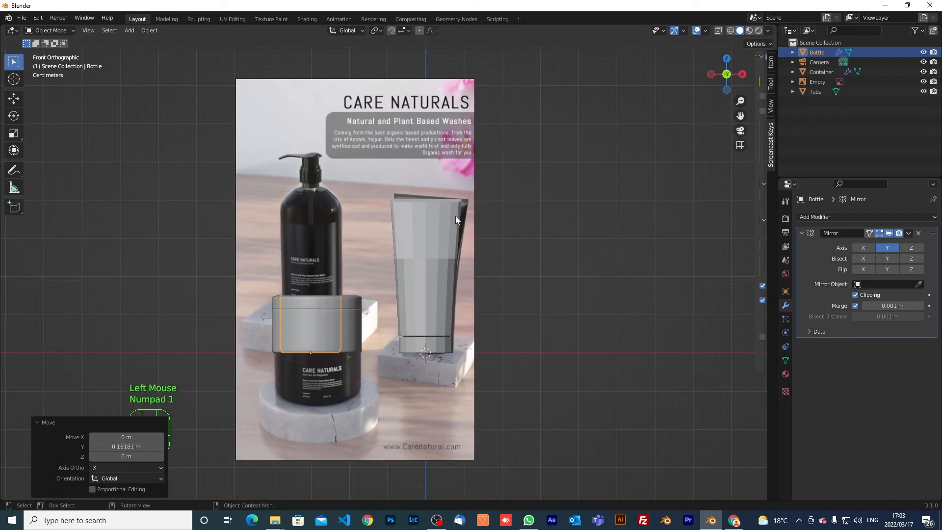
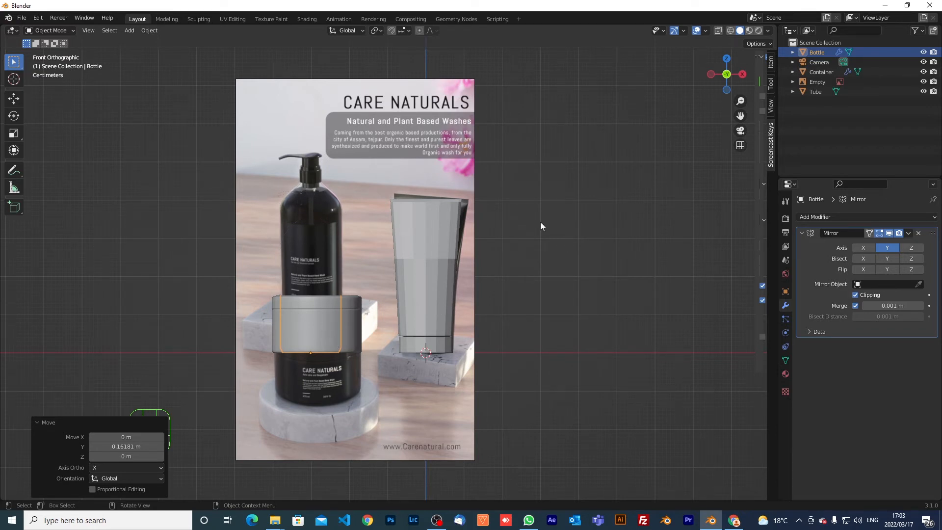
{"action": "left_click", "coordinate": [923, 82]}
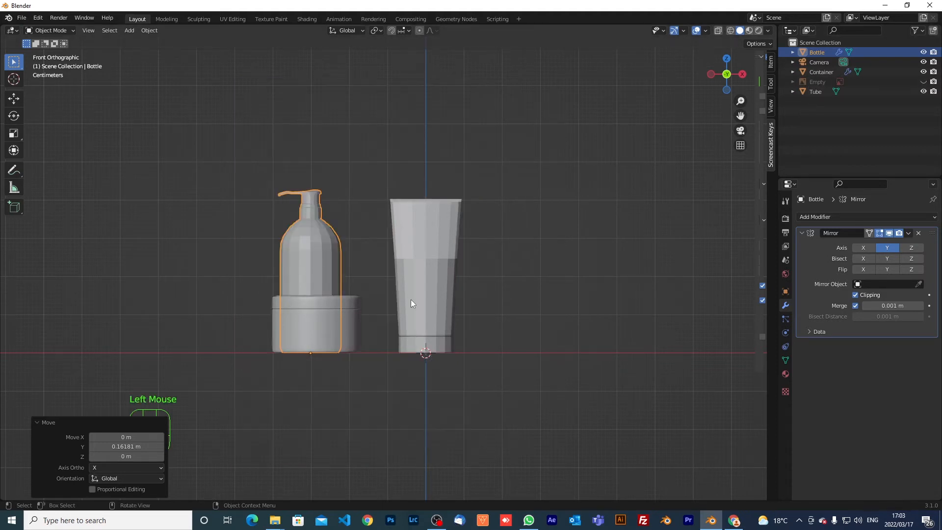
{"action": "scroll", "coordinate": [410, 300], "scroll_direction": "up", "scroll_amount": 1}
{"action": "left_click", "coordinate": [518, 348]}
{"action": "left_click", "coordinate": [443, 314]}
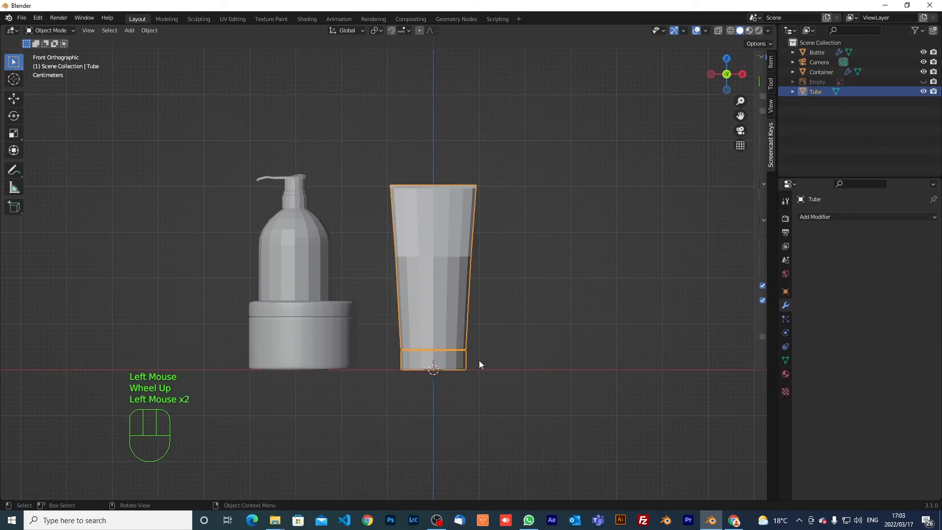
{"action": "left_click", "coordinate": [823, 217]}
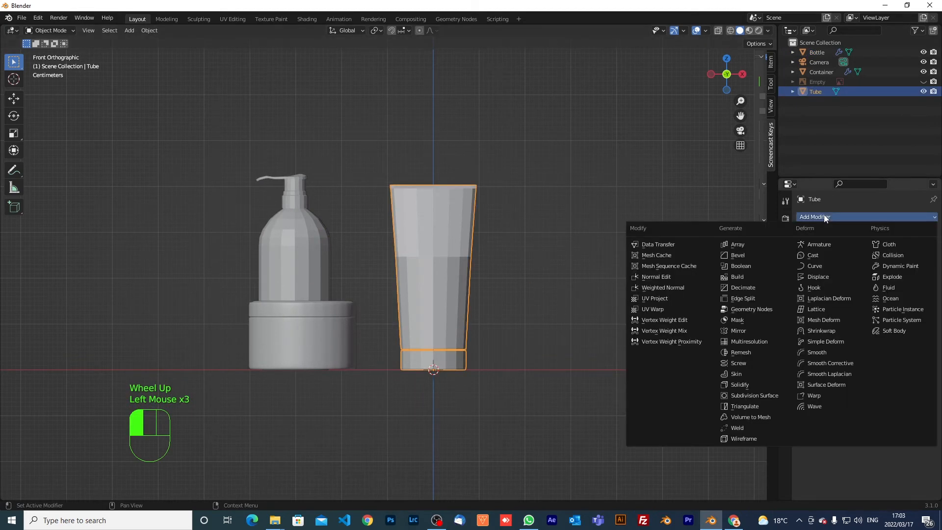
{"action": "left_click", "coordinate": [824, 218]}
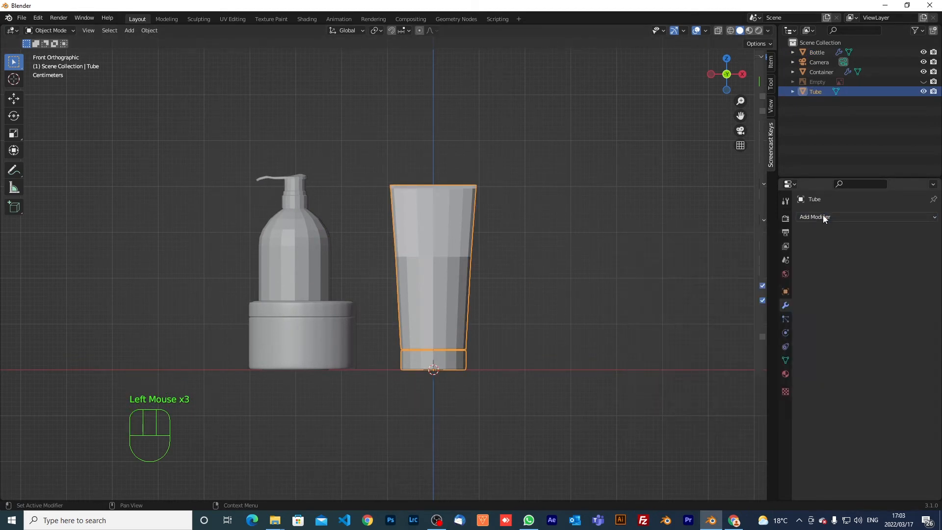
{"action": "left_click", "coordinate": [785, 305]}
{"action": "left_click", "coordinate": [828, 221]}
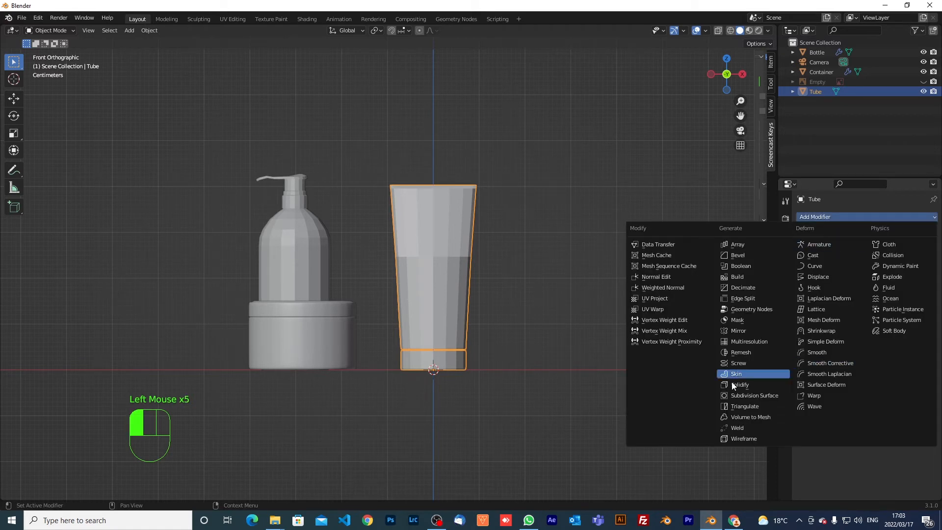
{"action": "left_click", "coordinate": [734, 396]}
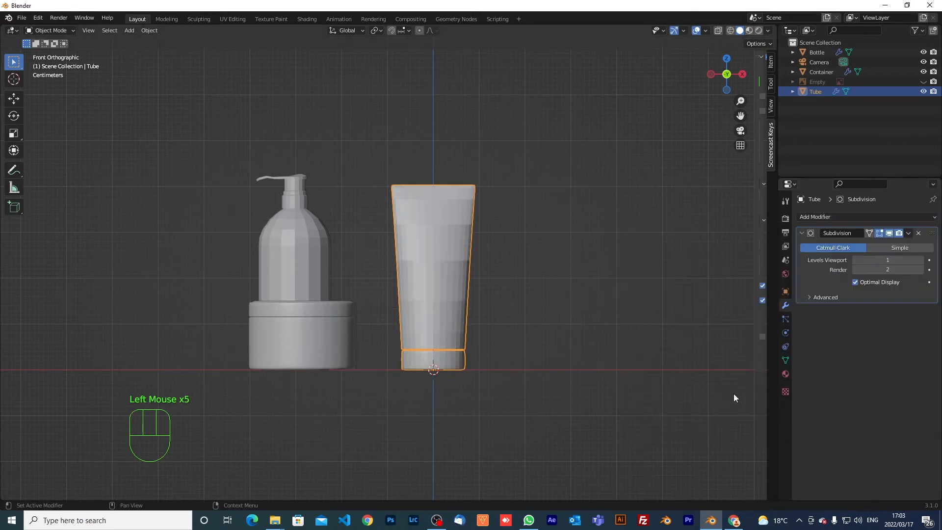
Step: Set the Tube's Subdivision modifier to 3 viewport levels and 3 render levels
{"action": "left_click", "coordinate": [921, 261]}
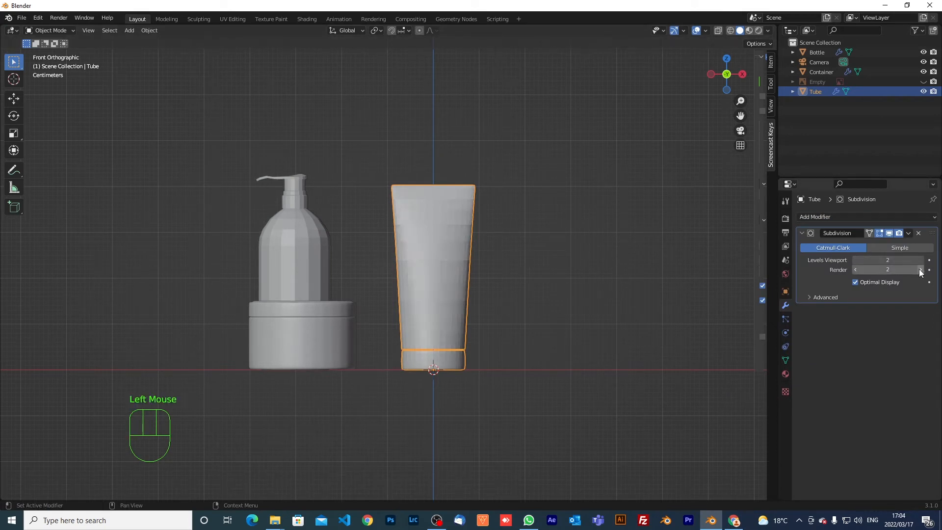
{"action": "left_click", "coordinate": [919, 269]}
{"action": "left_click", "coordinate": [920, 261]}
Step: Apply Shade Smooth to the Tube and deselect it
{"action": "scroll", "coordinate": [435, 306], "scroll_direction": "up", "scroll_amount": 1}
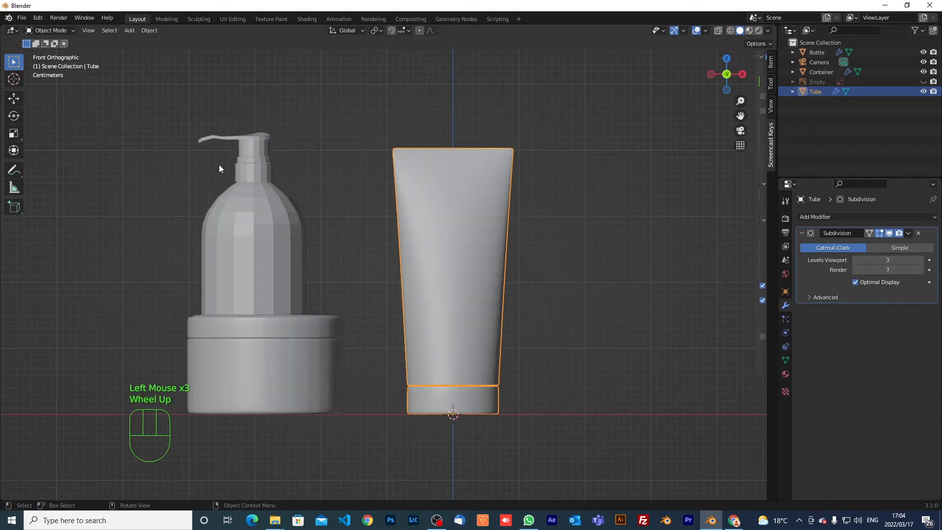
{"action": "left_click", "coordinate": [149, 30]}
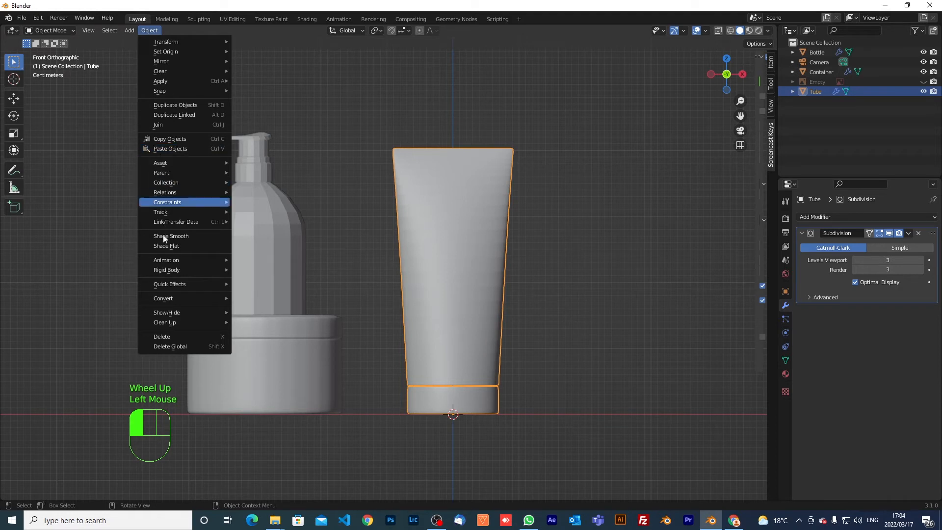
{"action": "mouse_move", "coordinate": [166, 184]}
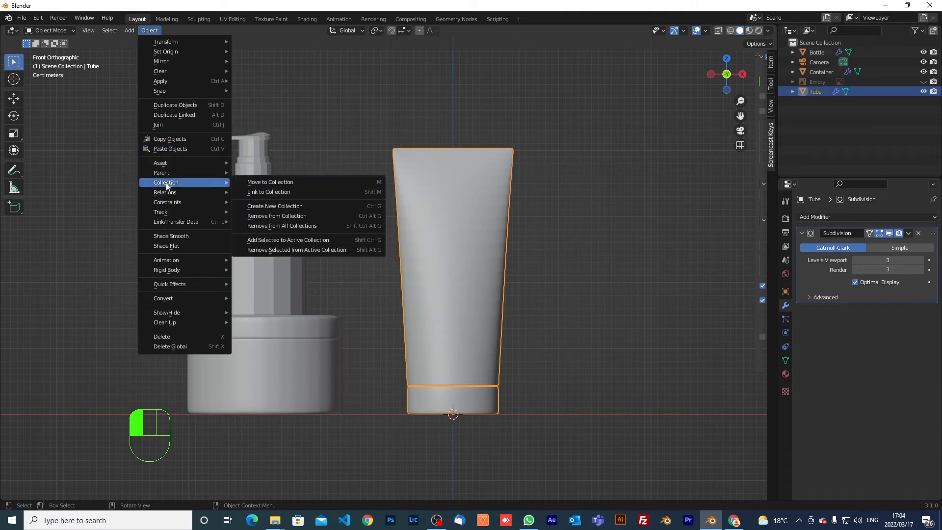
{"action": "left_click", "coordinate": [165, 236]}
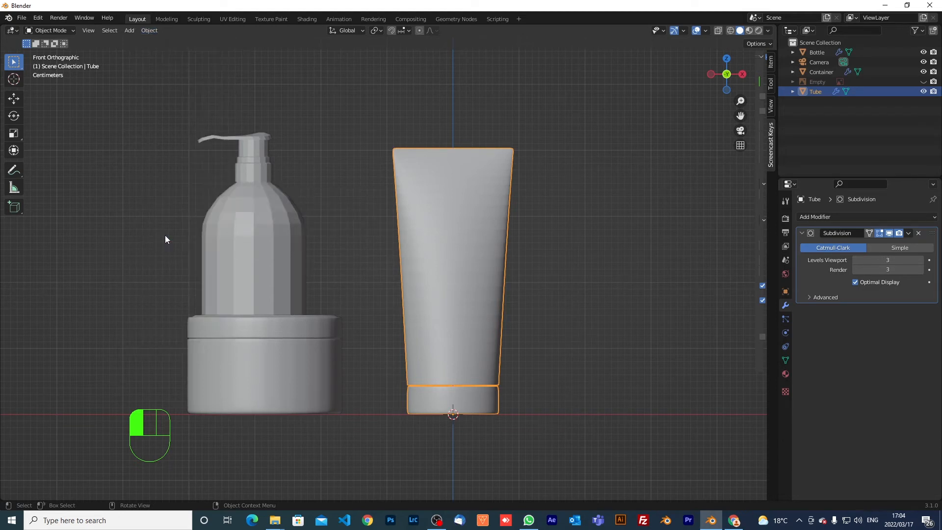
{"action": "left_click", "coordinate": [533, 308]}
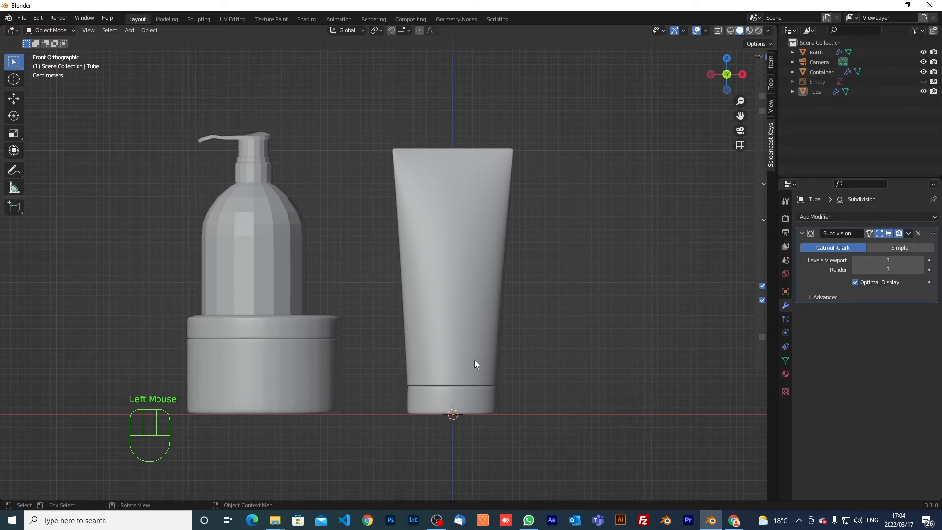
Step: Enter Edit Mode on the Tube and select the edge loop just below its top edge
{"action": "scroll", "coordinate": [475, 363], "scroll_direction": "up", "scroll_amount": 1}
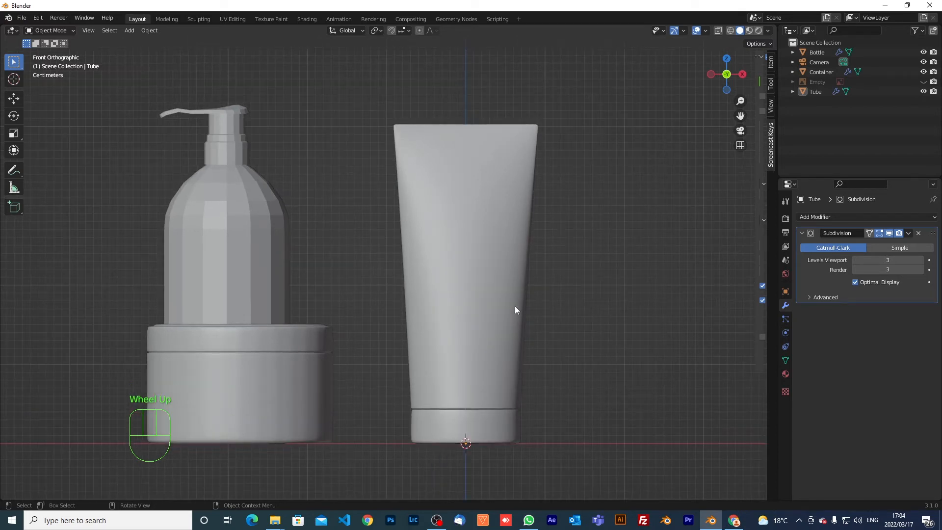
{"action": "key", "text": "KP_3"}
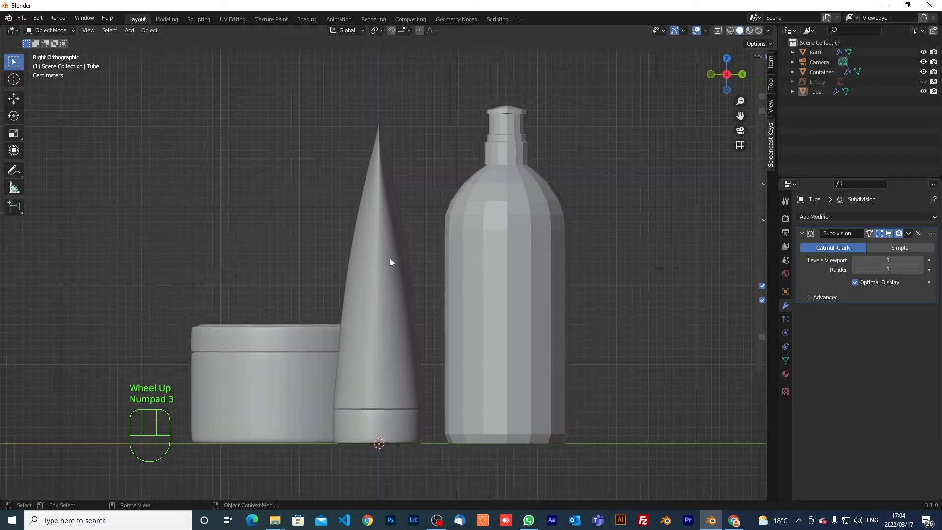
{"action": "scroll", "coordinate": [398, 138], "scroll_direction": "up", "scroll_amount": 1}
{"action": "middle_click_drag", "start_coordinate": [398, 160], "coordinate": [413, 89], "text": "shift"}
{"action": "scroll", "coordinate": [400, 184], "scroll_direction": "up", "scroll_amount": 2}
{"action": "key", "text": "Tab"}
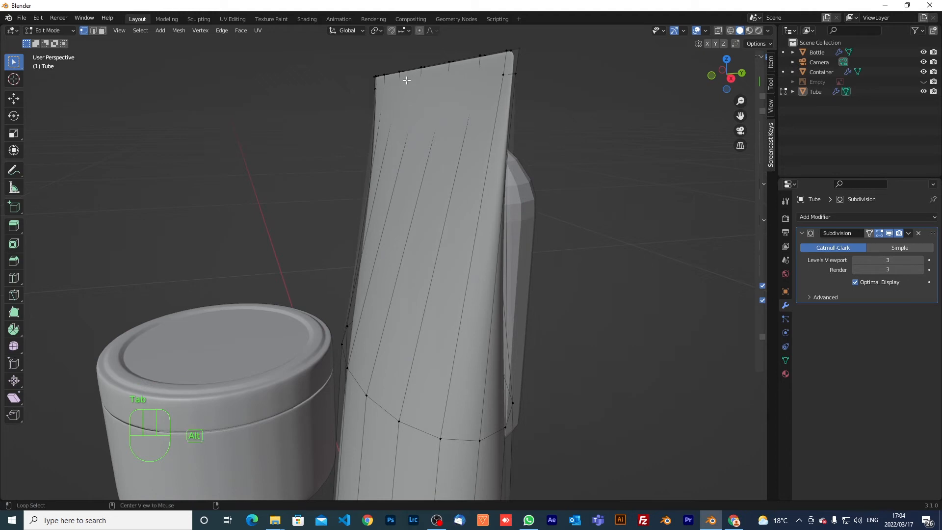
{"action": "left_click", "coordinate": [406, 80], "text": "alt"}
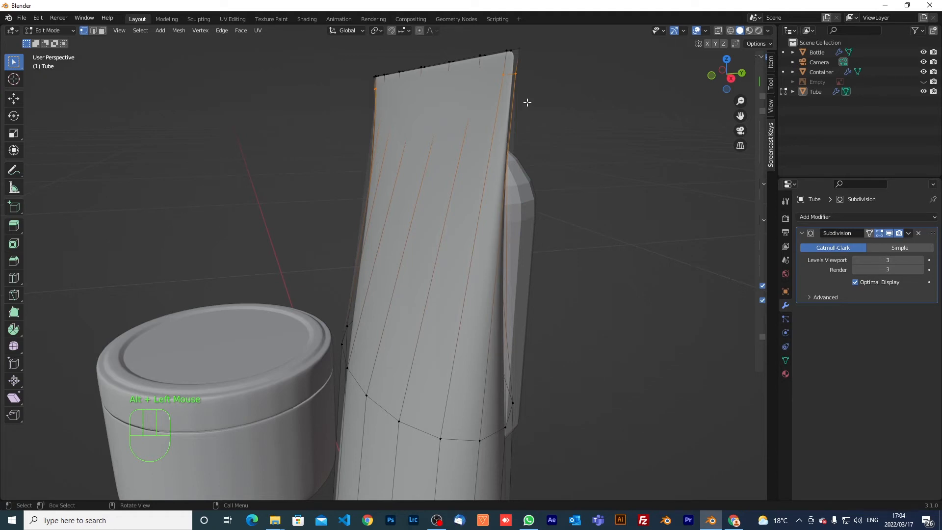
{"action": "key", "text": "KP_1"}
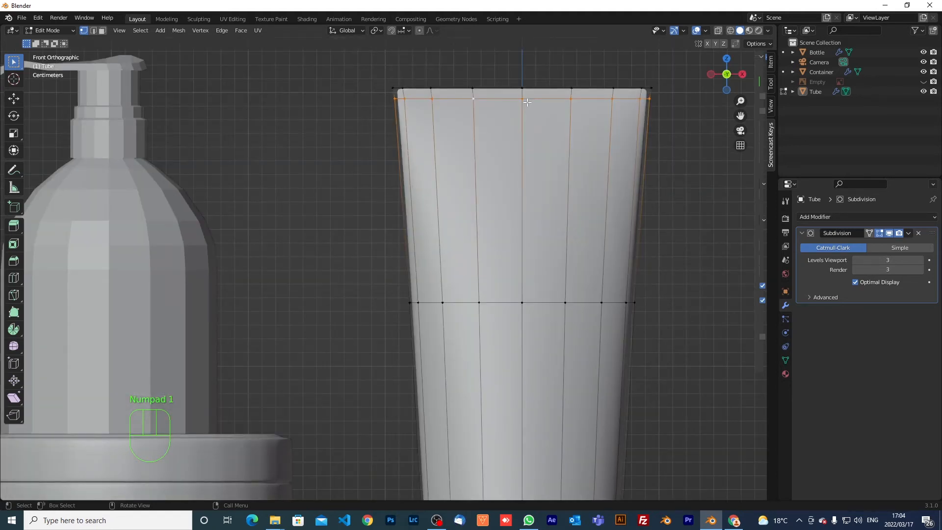
{"action": "scroll", "coordinate": [526, 102], "scroll_direction": "up", "scroll_amount": 1}
{"action": "scroll", "coordinate": [527, 102], "scroll_direction": "down", "scroll_amount": 1}
Step: Flatten the Tube's front inner vertices just below the top edge by scaling them to 0 along Y
{"action": "left_click", "coordinate": [627, 116]}
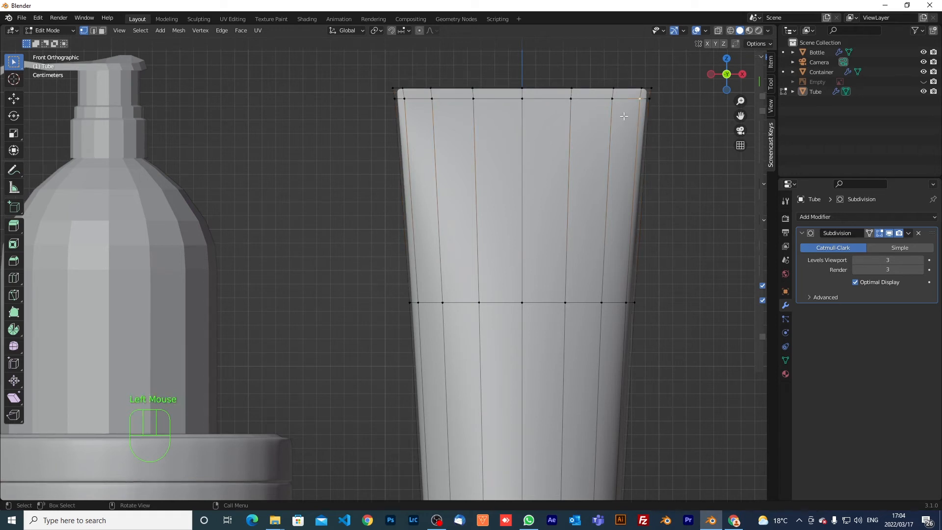
{"action": "left_click_drag", "start_coordinate": [627, 116], "coordinate": [423, 91]}
{"action": "left_click", "coordinate": [423, 92]}
{"action": "left_click", "coordinate": [623, 110]}
{"action": "left_click_drag", "start_coordinate": [626, 111], "coordinate": [425, 96]}
{"action": "key", "text": "s"}
{"action": "key", "text": "y"}
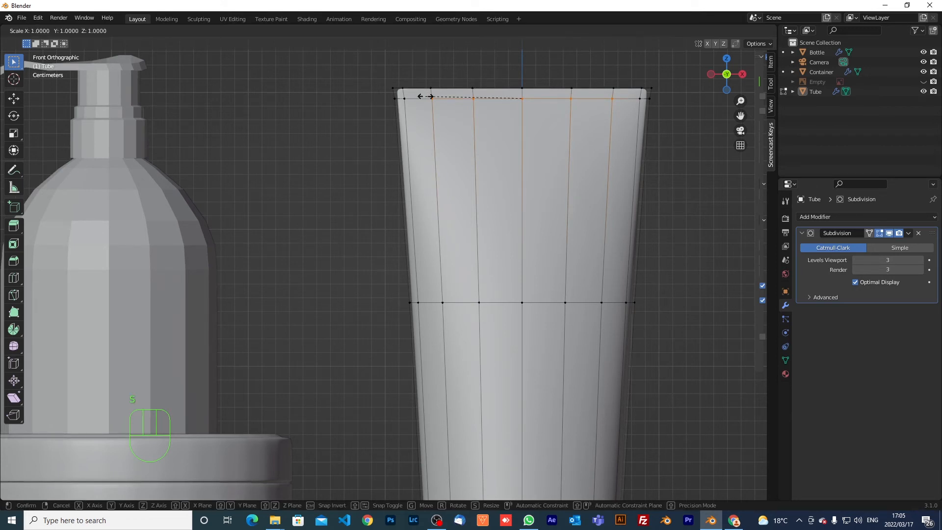
{"action": "key", "text": "KP_0"}
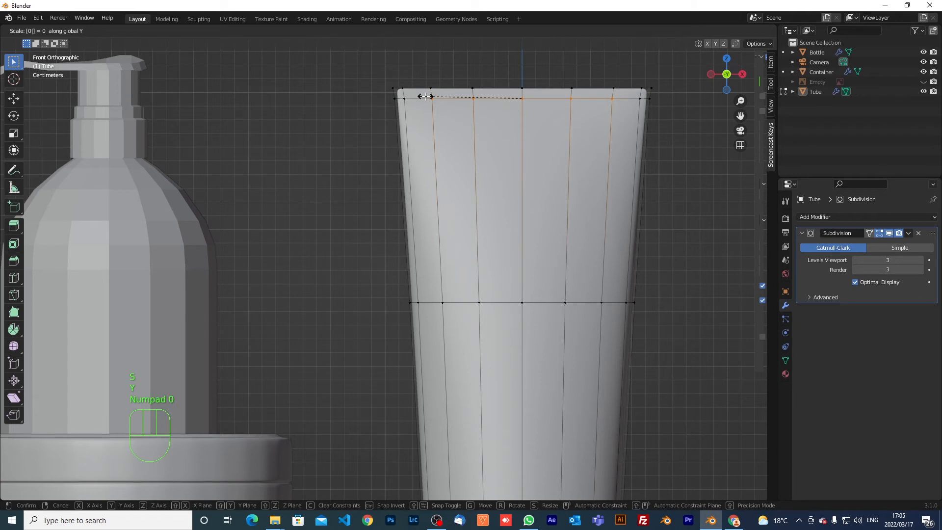
{"action": "left_click", "coordinate": [425, 96]}
{"action": "key", "text": "KP_7"}
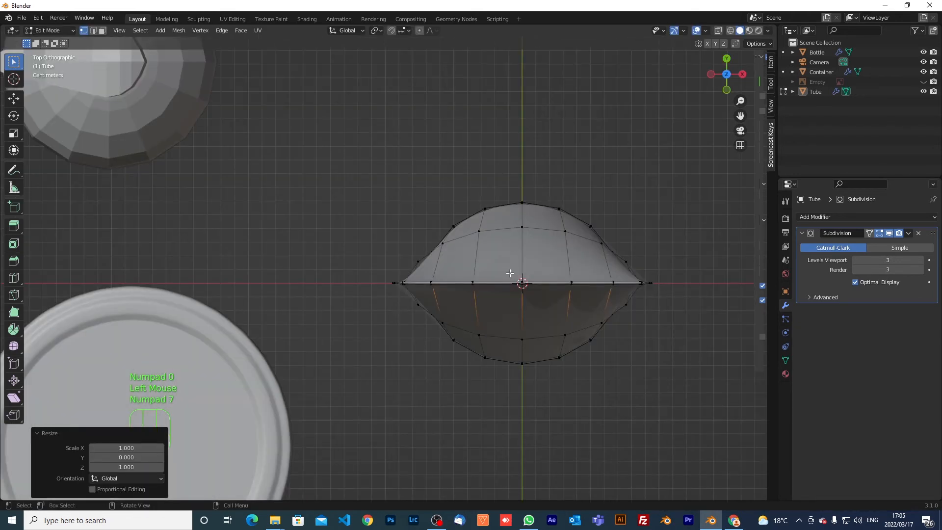
Step: Flatten the matching inner vertices on the back of the Tube by scaling them to 0 along Y
{"action": "key", "text": "ctrl+KP_1"}
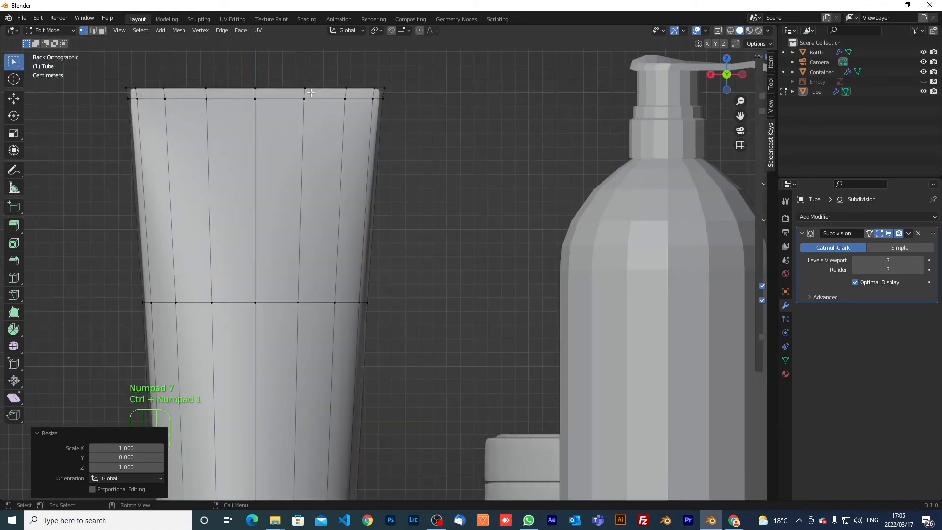
{"action": "left_click", "coordinate": [349, 113]}
{"action": "left_click_drag", "start_coordinate": [349, 114], "coordinate": [159, 98]}
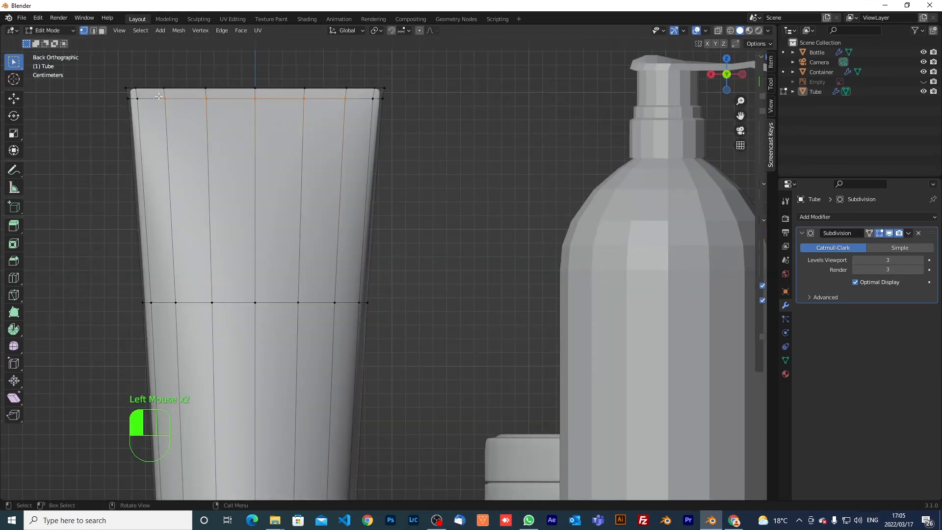
{"action": "key", "text": "s"}
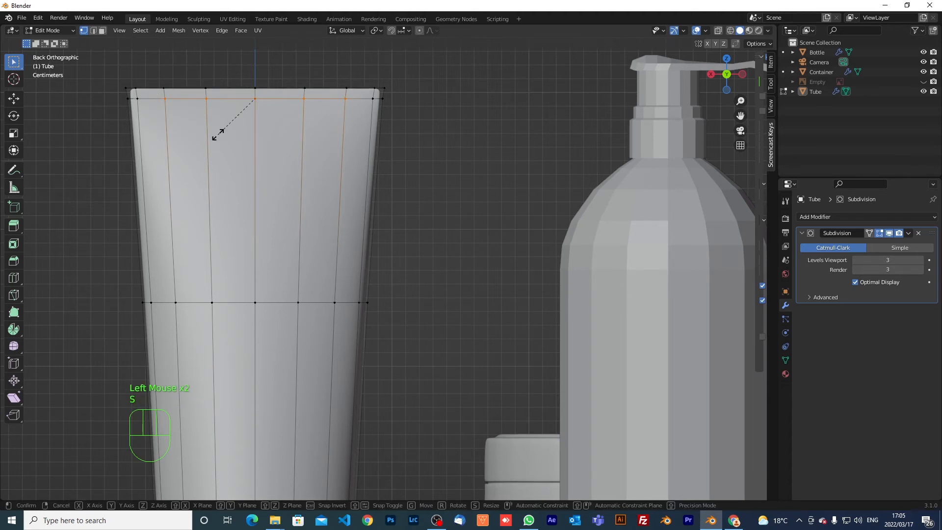
{"action": "key", "text": "y"}
{"action": "key", "text": "KP_0"}
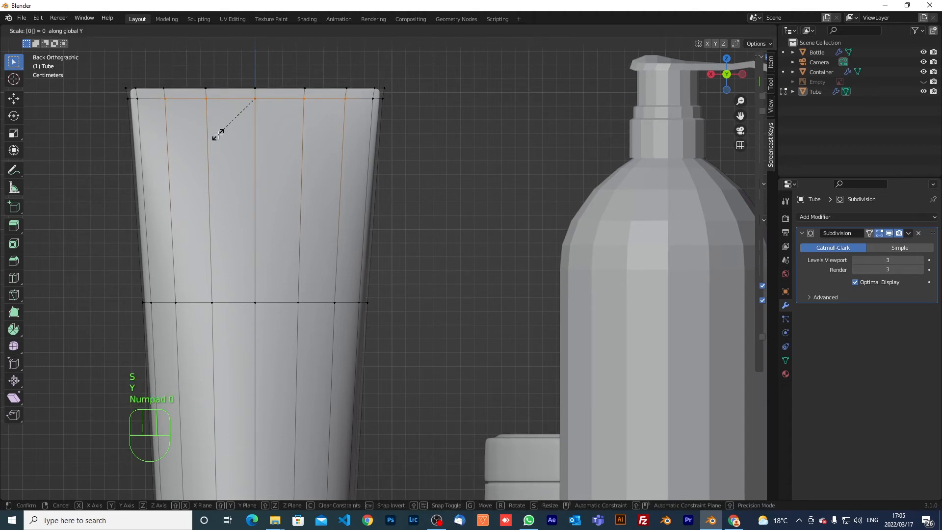
{"action": "left_click", "coordinate": [217, 135]}
{"action": "key", "text": "KP_7"}
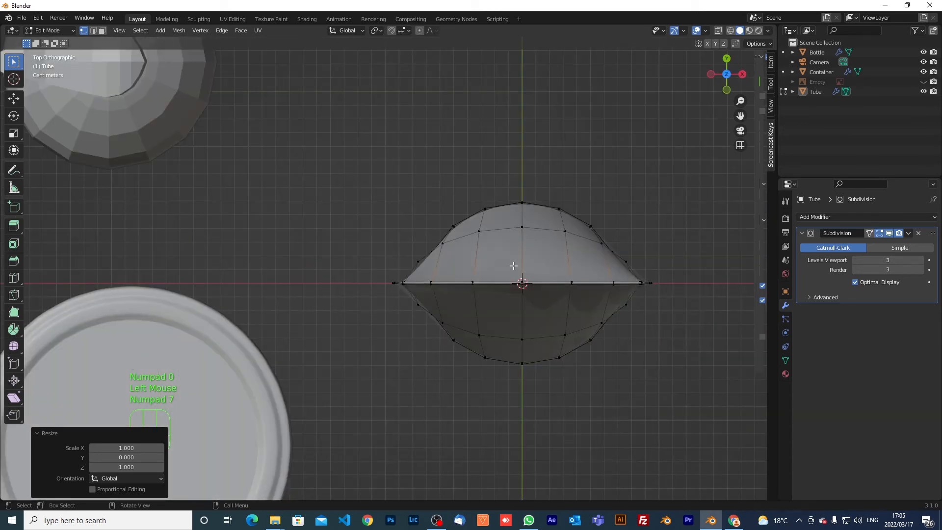
Step: Add a loop cut to the Tube's upper body, slid up close to the top band with factor -0.990, and return to Object Mode
{"action": "key", "text": "KP_1"}
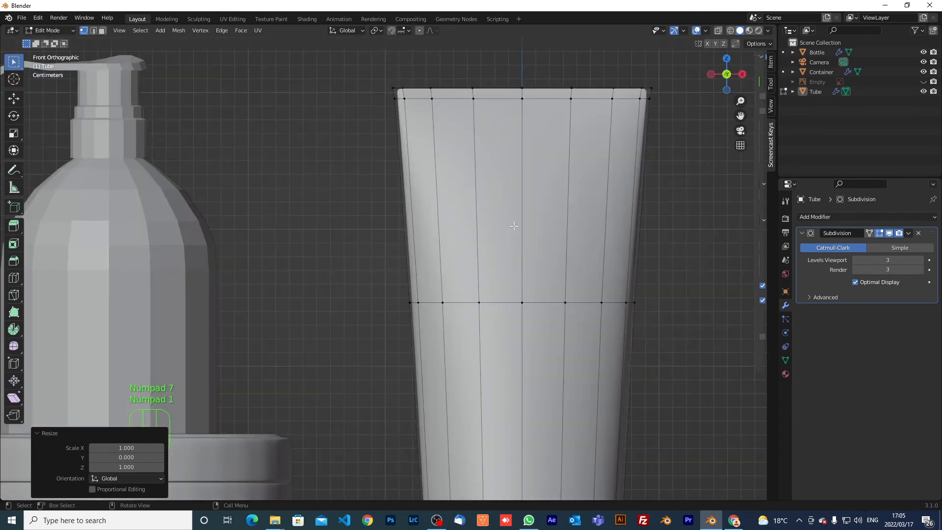
{"action": "key", "text": "ctrl"}
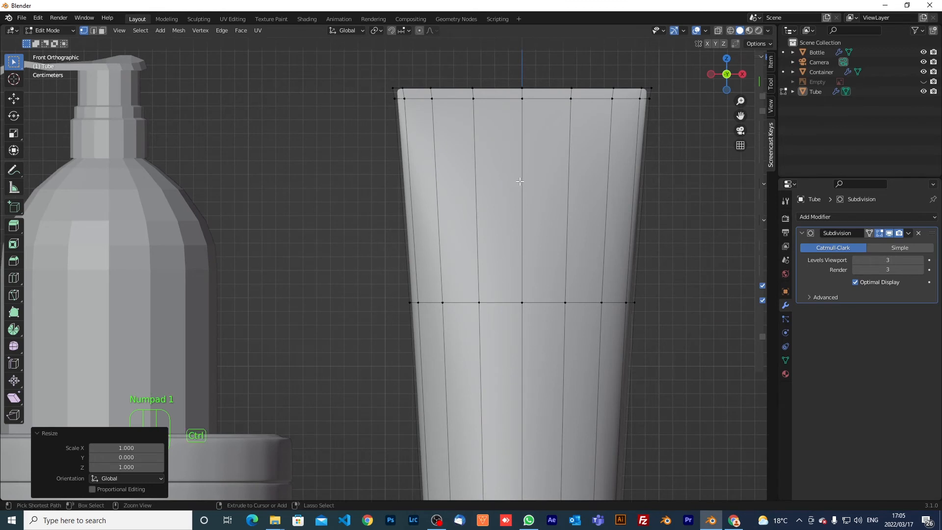
{"action": "key", "text": "ctrl+r"}
{"action": "left_click", "coordinate": [520, 181]}
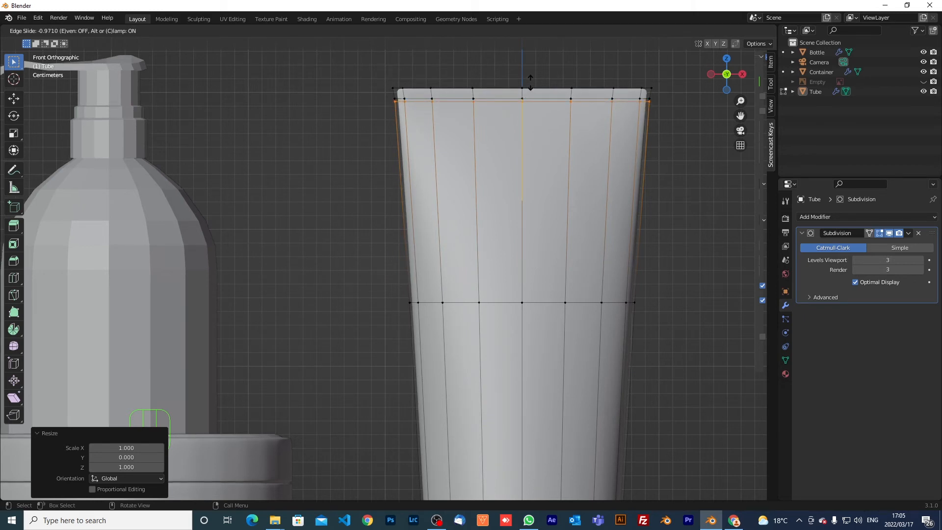
{"action": "left_click", "coordinate": [530, 80]}
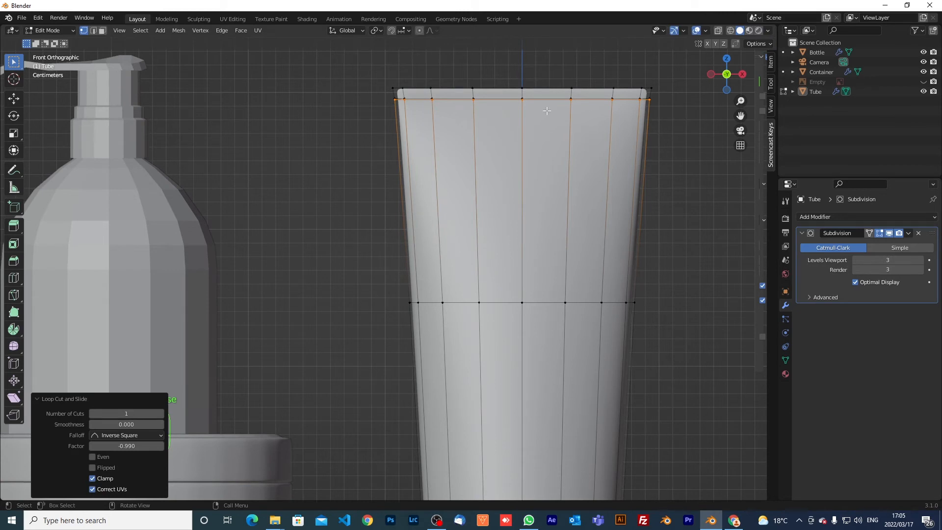
{"action": "key", "text": "KP_3"}
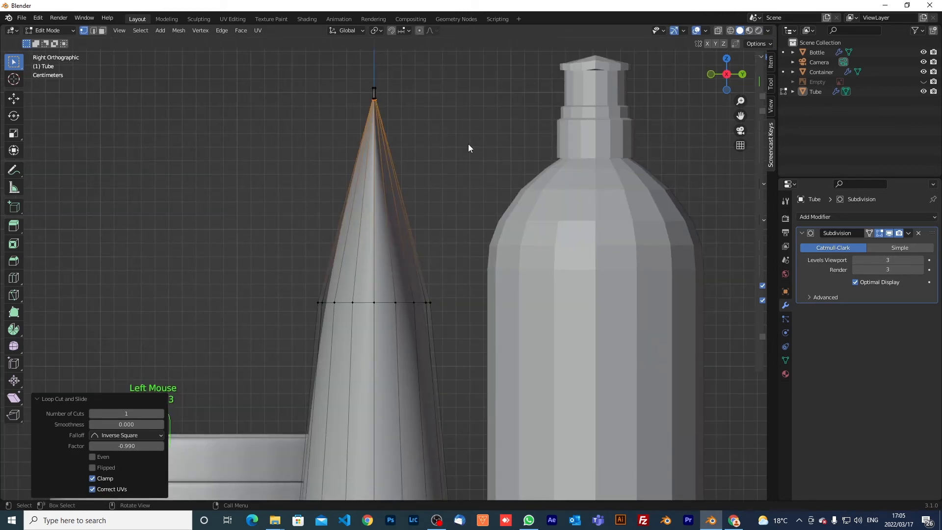
{"action": "key", "text": "Tab"}
{"action": "middle_click_drag", "start_coordinate": [439, 149], "coordinate": [517, 188]}
{"action": "scroll", "coordinate": [473, 166], "scroll_direction": "down", "scroll_amount": 2}
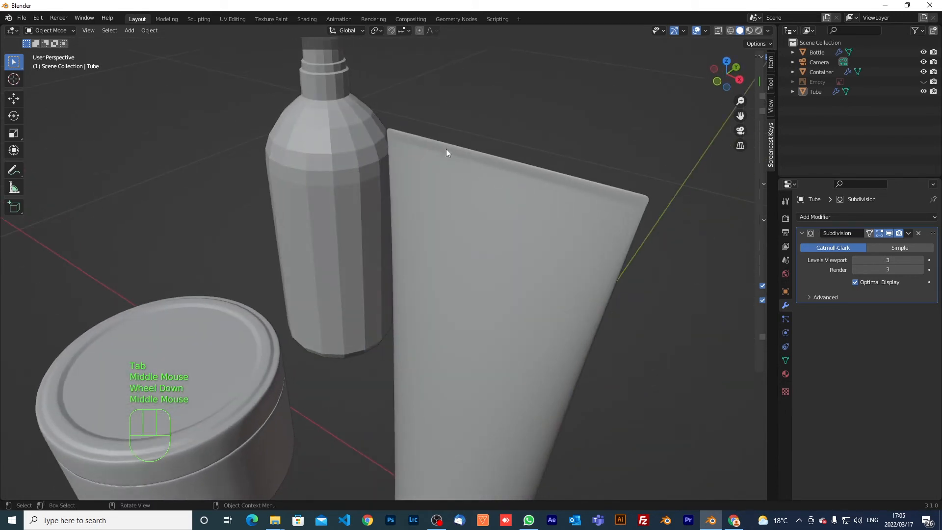
Step: Add a loop cut in the narrow band at the Tube's top, slid toward the top edge with factor -0.602, and leave Edit Mode
{"action": "key", "text": "KP_1"}
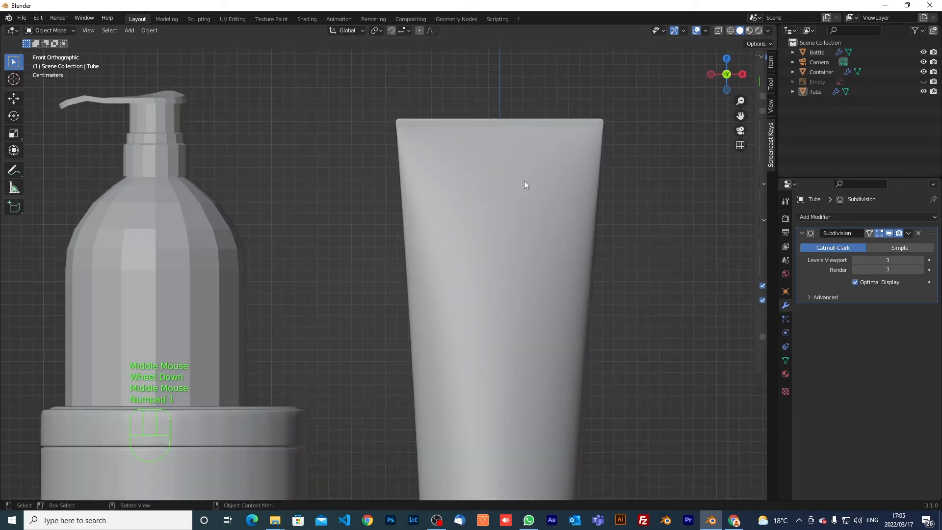
{"action": "scroll", "coordinate": [526, 180], "scroll_direction": "up", "scroll_amount": 1}
{"action": "middle_click_drag", "start_coordinate": [526, 146], "coordinate": [522, 184], "text": "shift"}
{"action": "scroll", "coordinate": [521, 184], "scroll_direction": "up", "scroll_amount": 1}
{"action": "scroll", "coordinate": [521, 181], "scroll_direction": "up", "scroll_amount": 1}
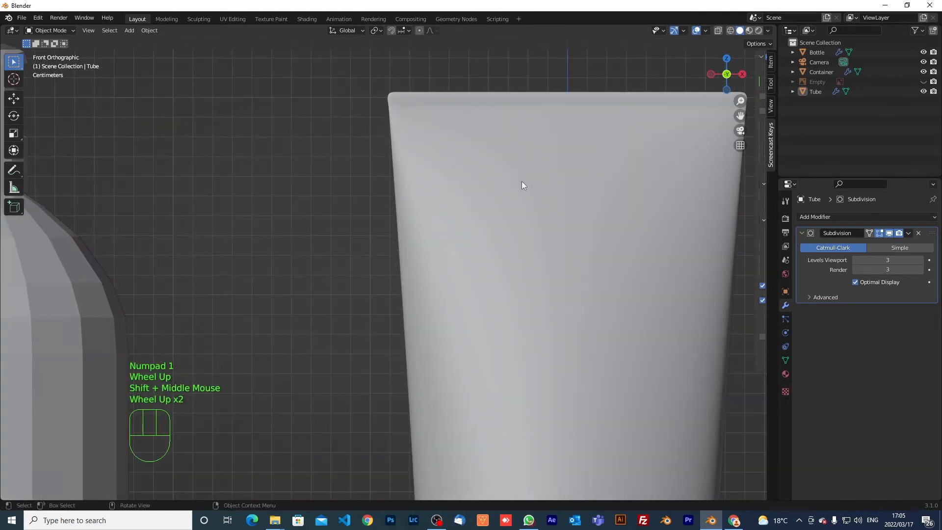
{"action": "key", "text": "Tab"}
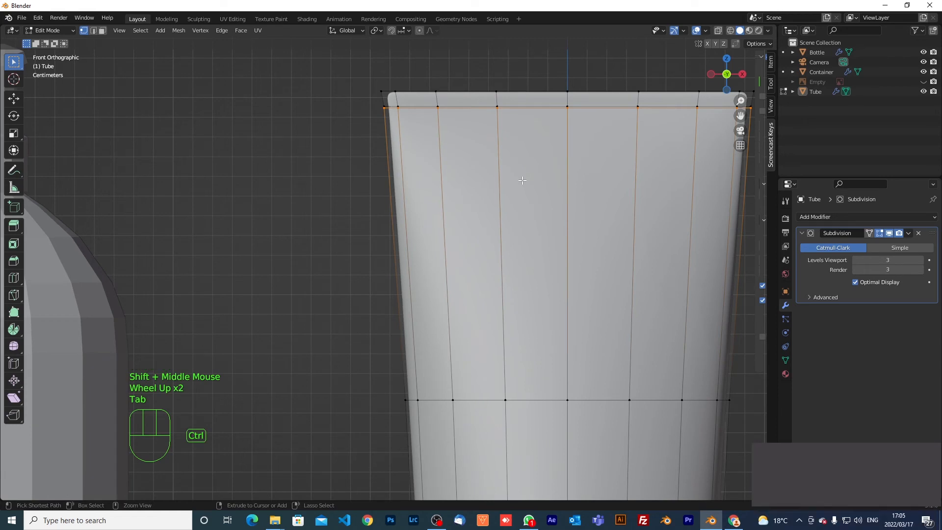
{"action": "key", "text": "ctrl+r"}
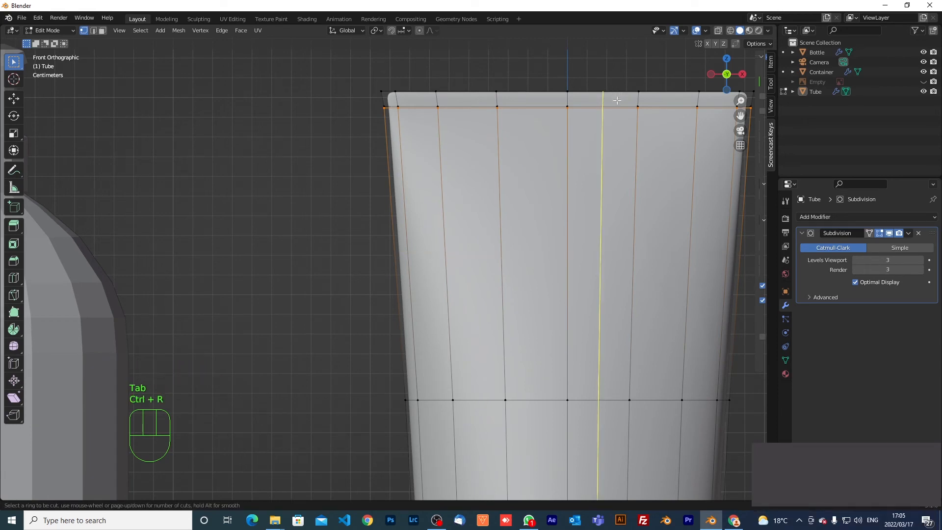
{"action": "left_click", "coordinate": [639, 99]}
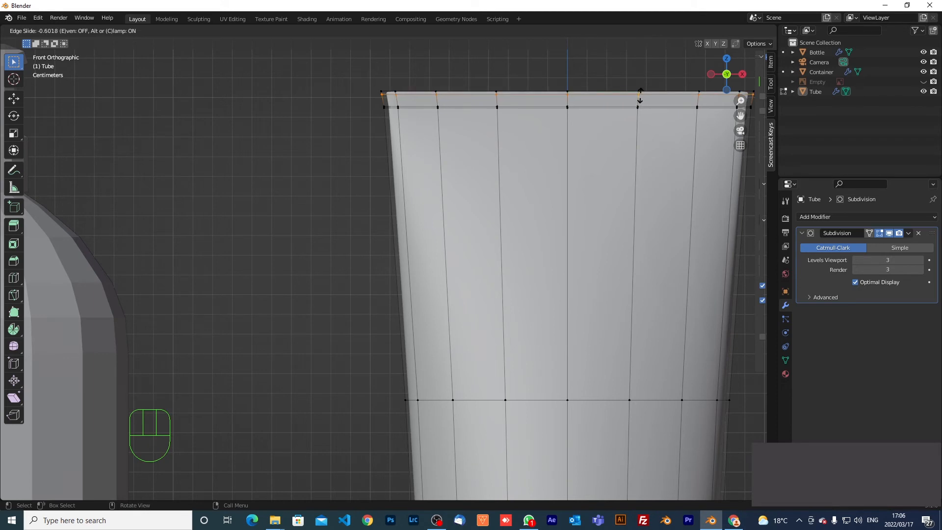
{"action": "left_click", "coordinate": [639, 96]}
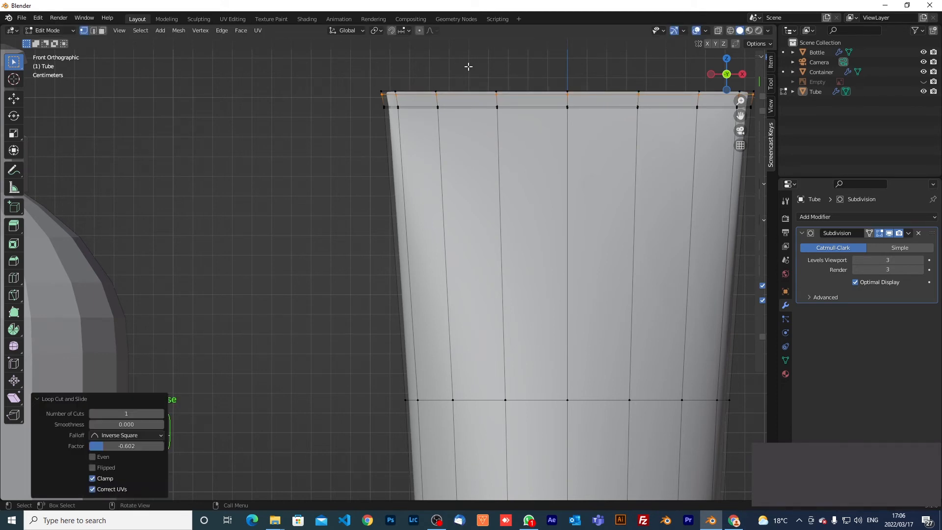
{"action": "left_click", "coordinate": [449, 55]}
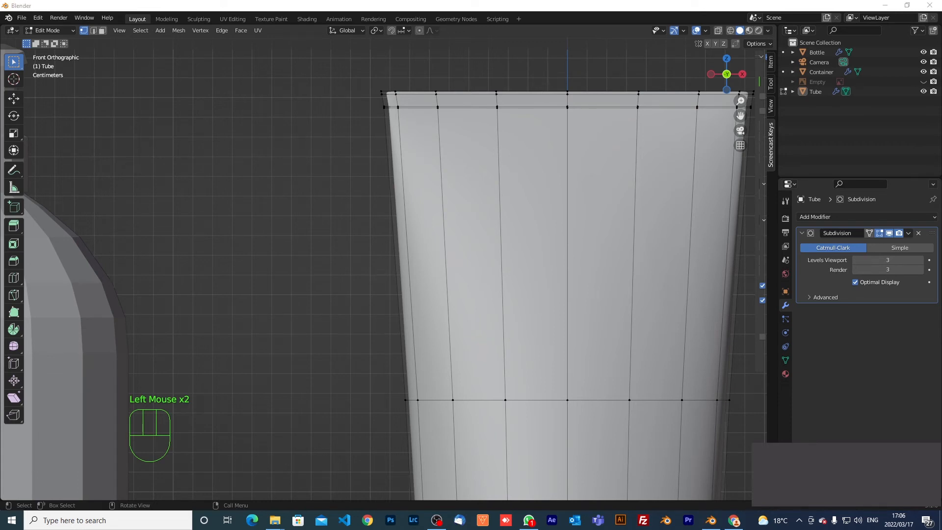
{"action": "scroll", "coordinate": [542, 259], "scroll_direction": "down", "scroll_amount": 3}
{"action": "scroll", "coordinate": [542, 259], "scroll_direction": "down", "scroll_amount": 2}
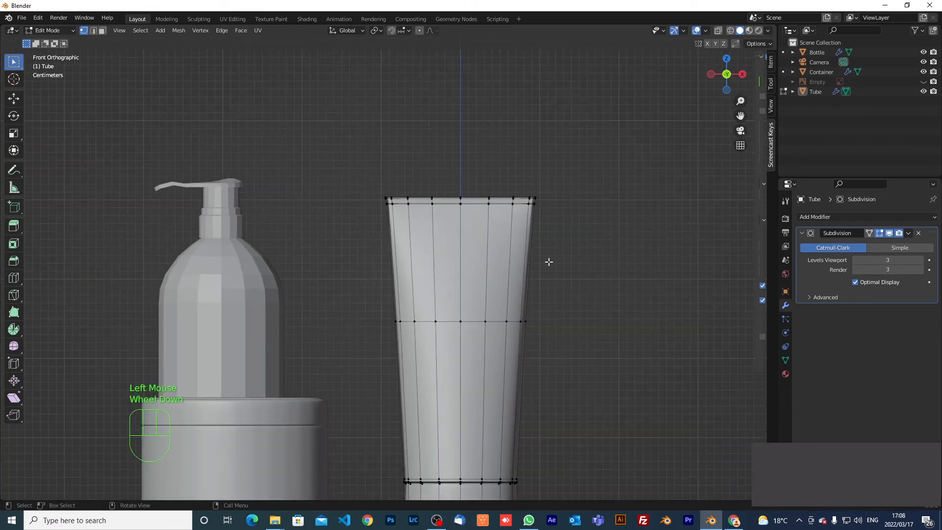
{"action": "key", "text": "Tab"}
Step: Add a Subdivision Surface modifier at level 2 to the Bottle and apply Shade Smooth
{"action": "scroll", "coordinate": [507, 307], "scroll_direction": "down", "scroll_amount": 2}
{"action": "scroll", "coordinate": [508, 308], "scroll_direction": "down", "scroll_amount": 1}
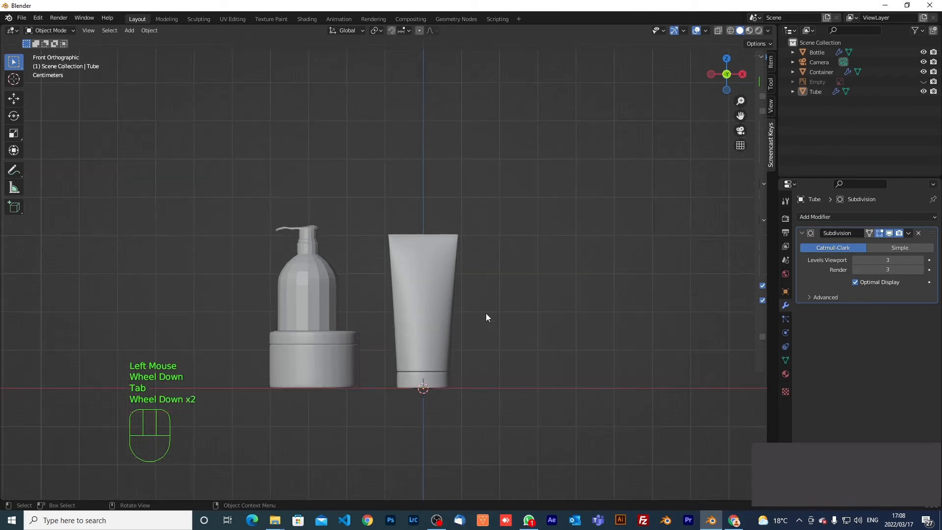
{"action": "left_click", "coordinate": [306, 314]}
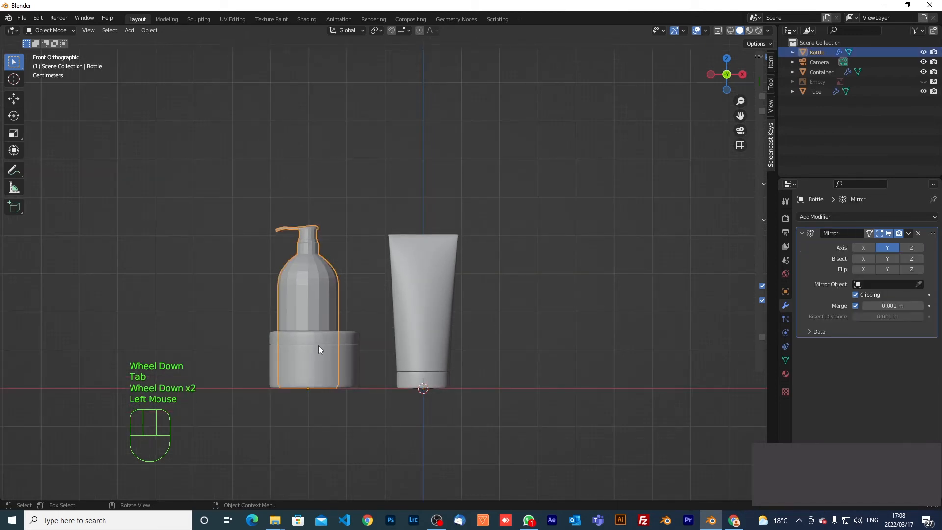
{"action": "scroll", "coordinate": [319, 346], "scroll_direction": "up", "scroll_amount": 2}
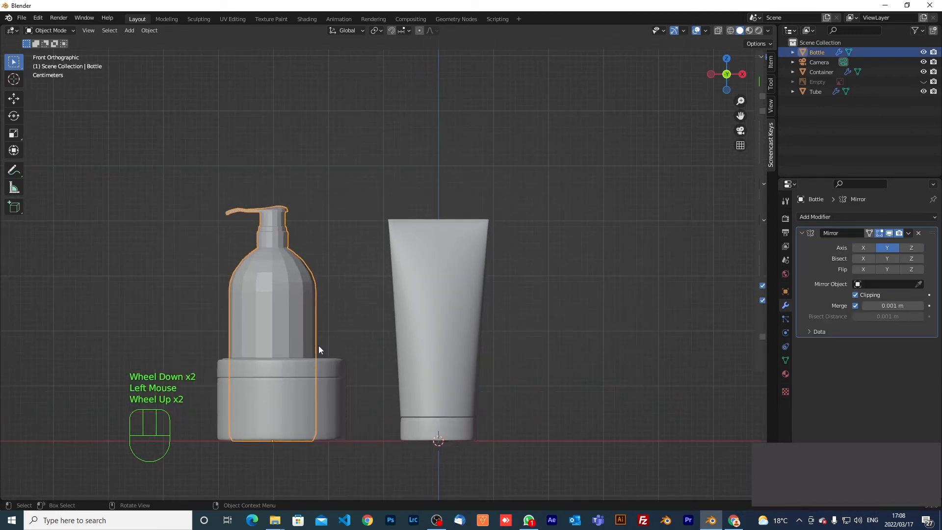
{"action": "key", "text": "ctrl"}
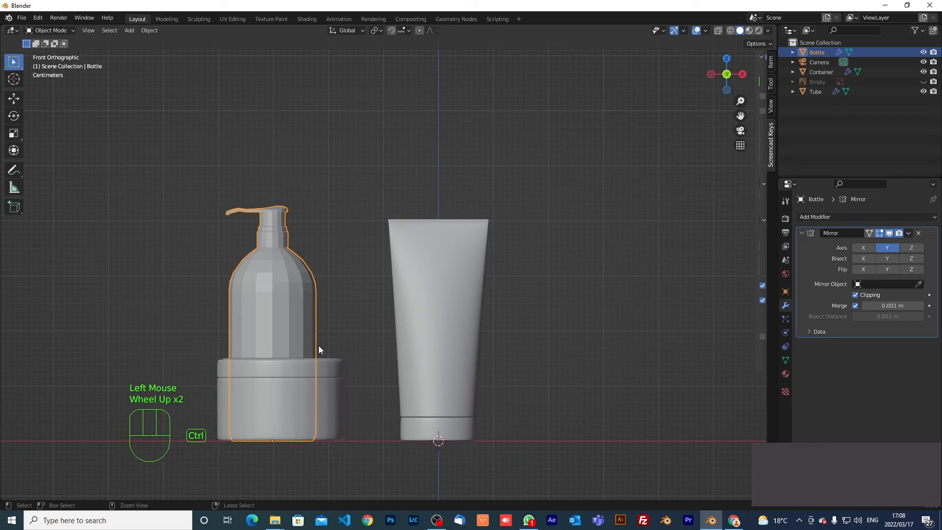
{"action": "key", "text": "ctrl+2"}
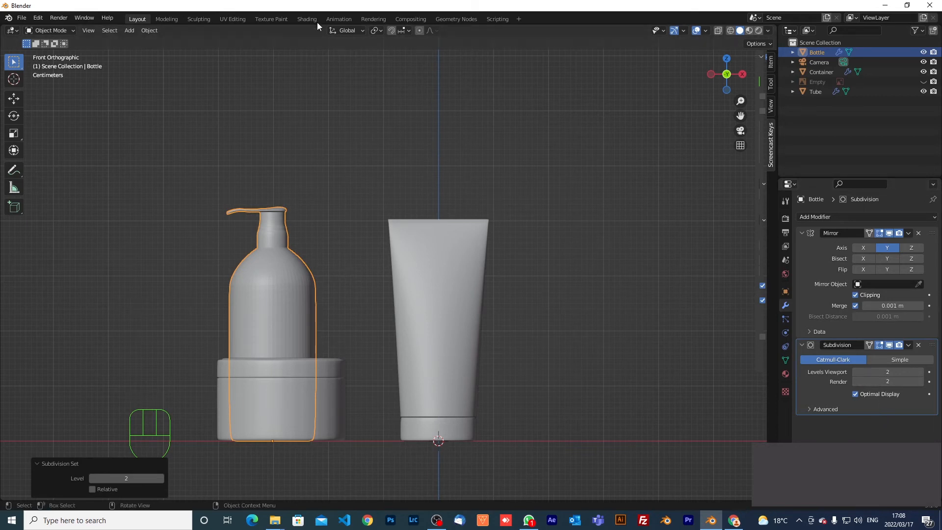
{"action": "left_click", "coordinate": [149, 30]}
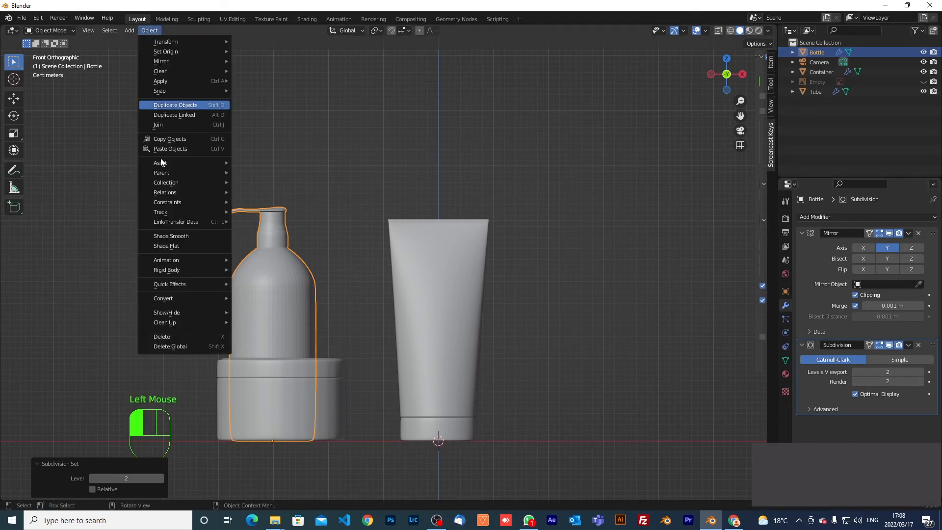
{"action": "left_click", "coordinate": [168, 236]}
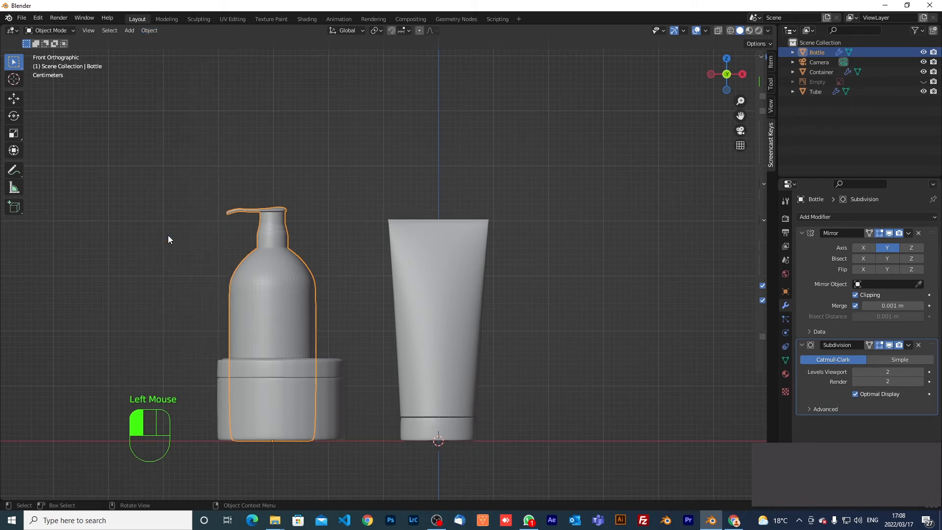
Step: Add a loop cut to the Bottle's wide lower collar, slid up close to its top edge with factor -0.948
{"action": "scroll", "coordinate": [313, 269], "scroll_direction": "up", "scroll_amount": 2}
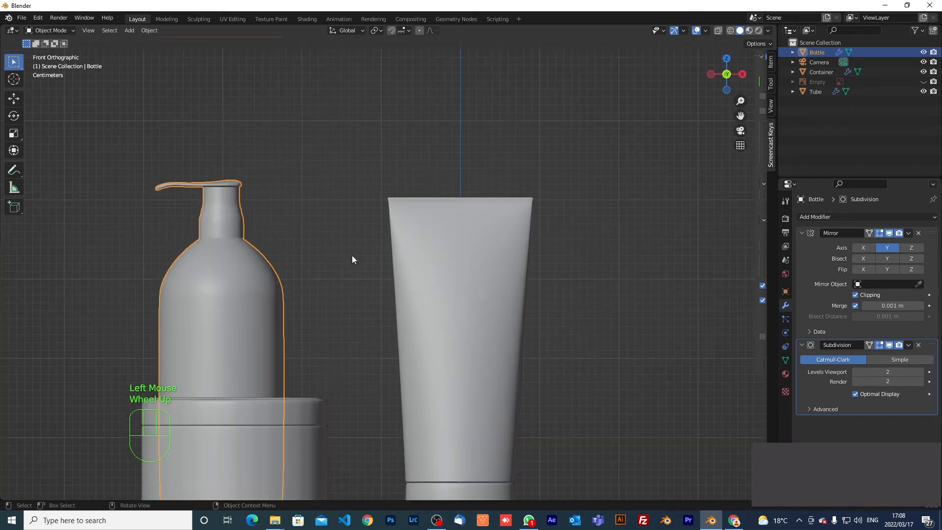
{"action": "middle_click_drag", "start_coordinate": [408, 254], "coordinate": [450, 254], "text": "shift"}
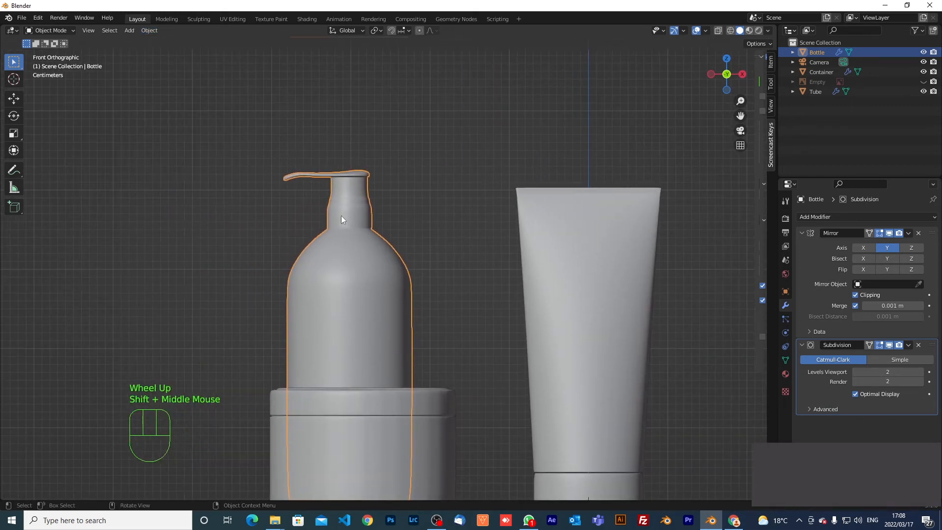
{"action": "scroll", "coordinate": [340, 216], "scroll_direction": "up", "scroll_amount": 2}
{"action": "middle_click_drag", "start_coordinate": [331, 170], "coordinate": [355, 270], "text": "shift"}
{"action": "scroll", "coordinate": [329, 228], "scroll_direction": "up", "scroll_amount": 2}
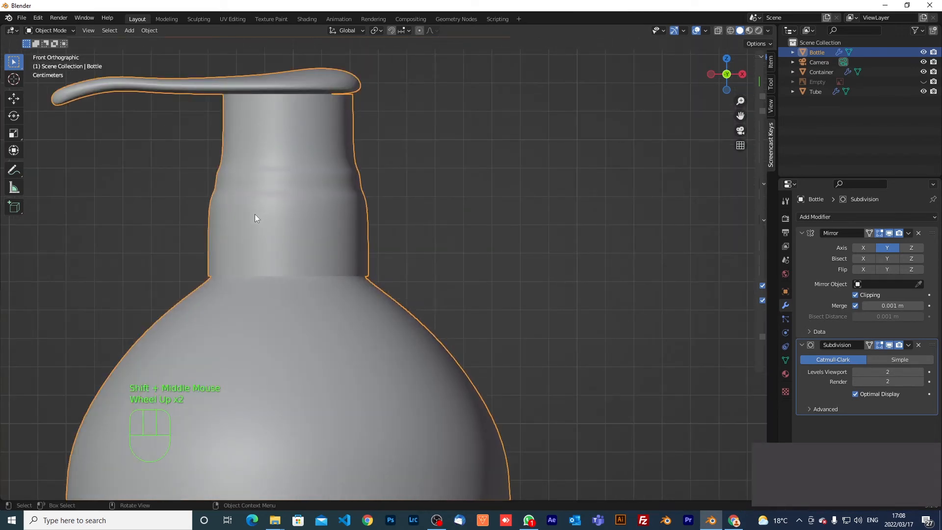
{"action": "key", "text": "Tab"}
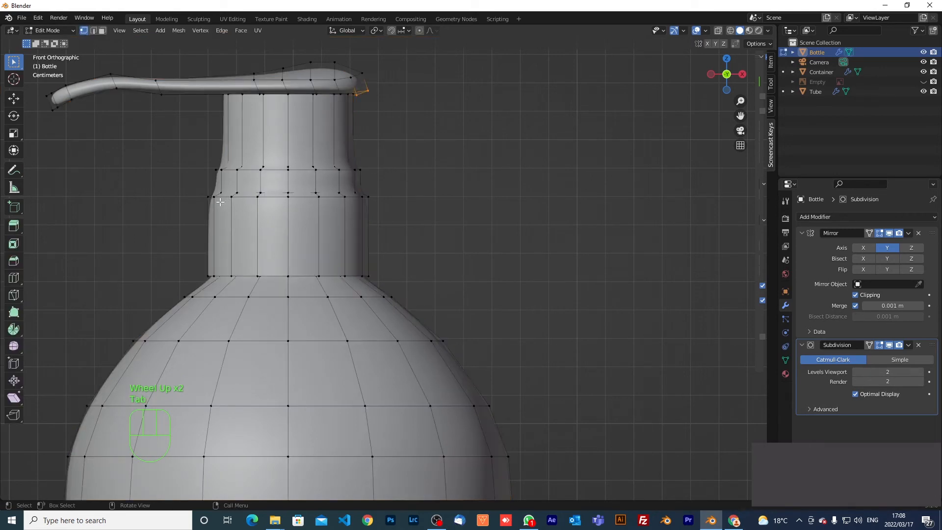
{"action": "scroll", "coordinate": [223, 195], "scroll_direction": "up", "scroll_amount": 1}
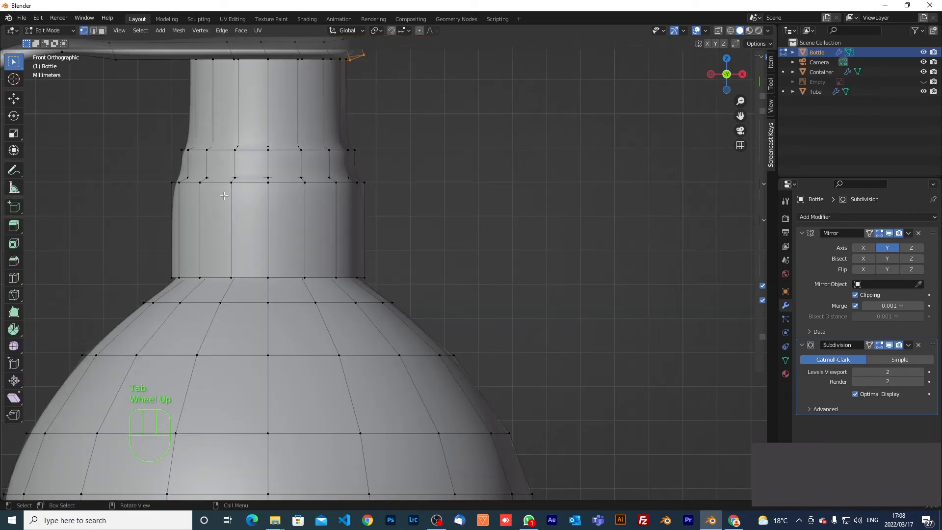
{"action": "key", "text": "ctrl+r"}
{"action": "left_click", "coordinate": [224, 195]}
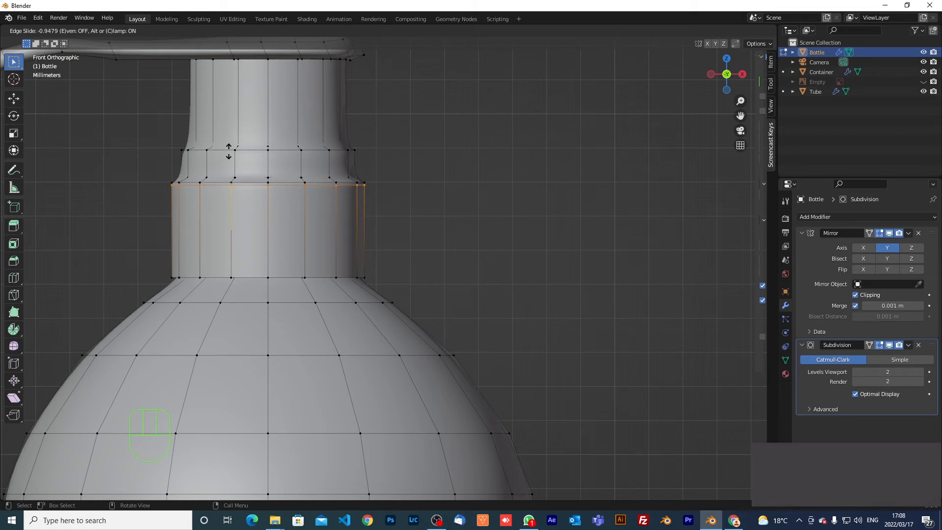
{"action": "left_click", "coordinate": [229, 151]}
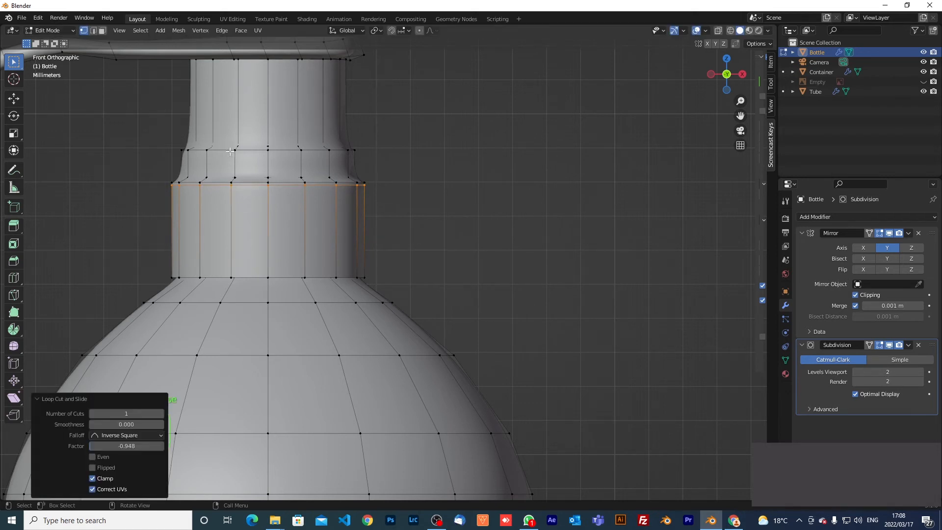
Step: Add a loop cut on the narrow ledge above the Bottle's lower collar and edge-slide it toward the inner rim with factor -0.876
{"action": "key", "text": "ctrl+r"}
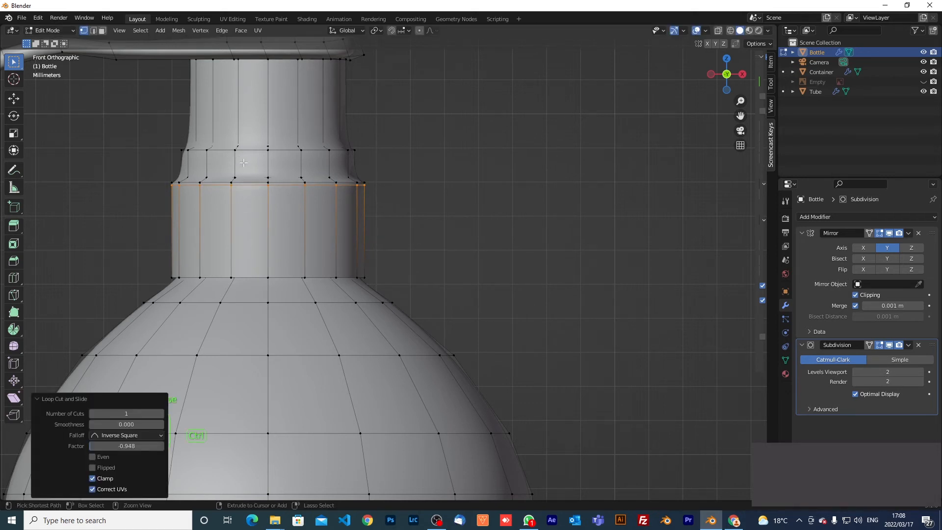
{"action": "left_click", "coordinate": [202, 180]}
{"action": "right_click", "coordinate": [202, 180]}
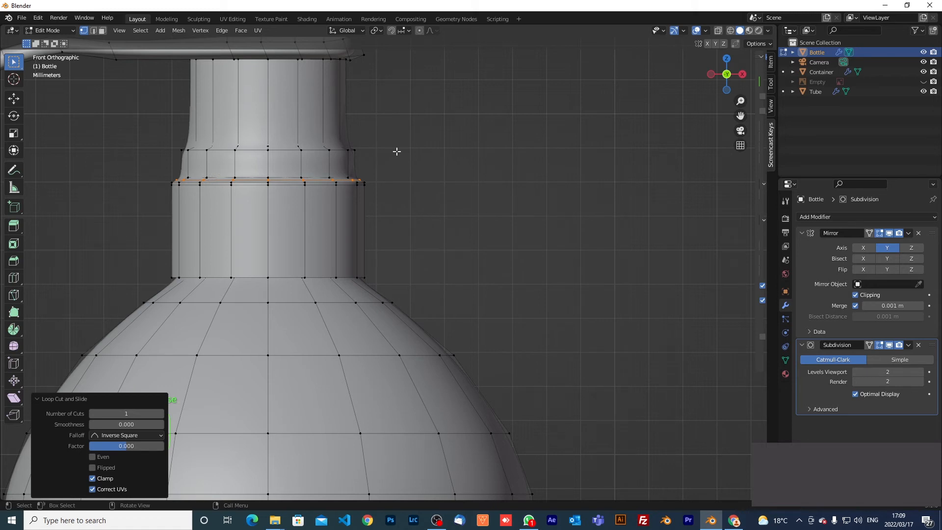
{"action": "scroll", "coordinate": [397, 149], "scroll_direction": "down", "scroll_amount": 3}
{"action": "middle_click_drag", "start_coordinate": [397, 149], "coordinate": [433, 297]}
{"action": "scroll", "coordinate": [389, 148], "scroll_direction": "up", "scroll_amount": 1}
{"action": "scroll", "coordinate": [389, 149], "scroll_direction": "down", "scroll_amount": 2}
{"action": "scroll", "coordinate": [383, 163], "scroll_direction": "up", "scroll_amount": 2}
{"action": "middle_click_drag", "start_coordinate": [383, 163], "coordinate": [453, 382], "text": "shift"}
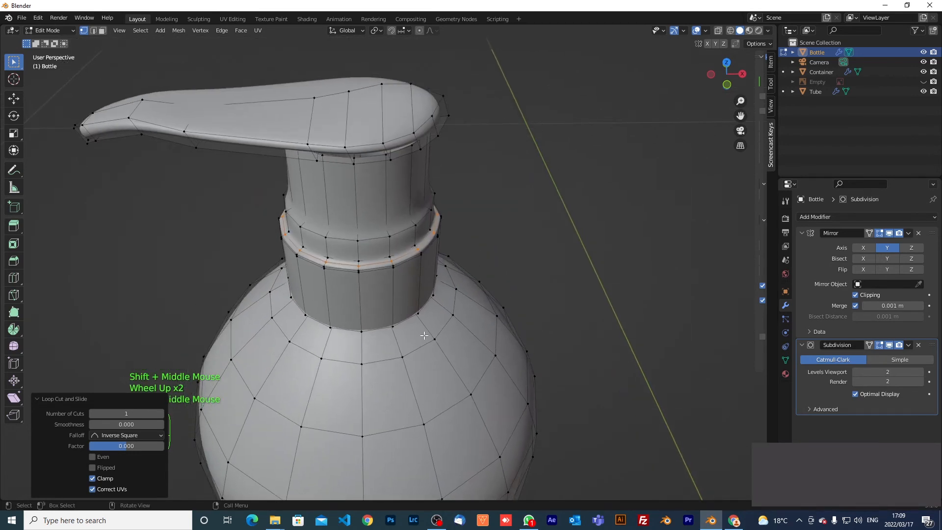
{"action": "key", "text": "g"}
{"action": "key", "text": "g"}
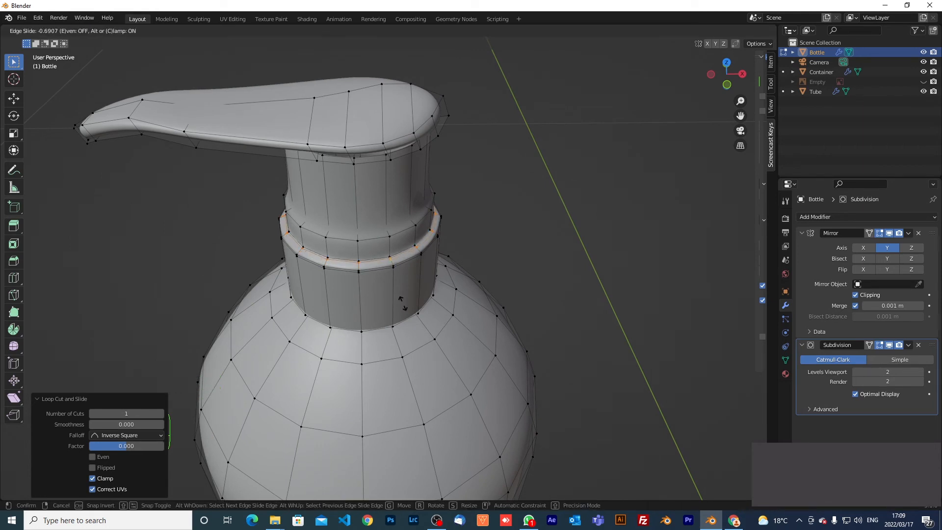
{"action": "left_click", "coordinate": [402, 302]}
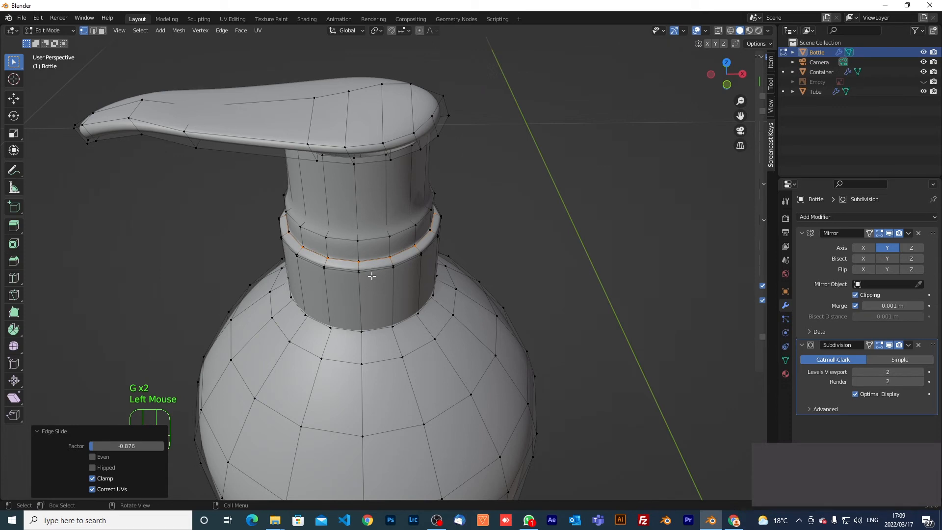
Step: Add a loop cut to the middle band of the Bottle's neck, slid up near its top edge with factor -0.812
{"action": "key", "text": "shift+r"}
{"action": "left_click", "coordinate": [361, 253]}
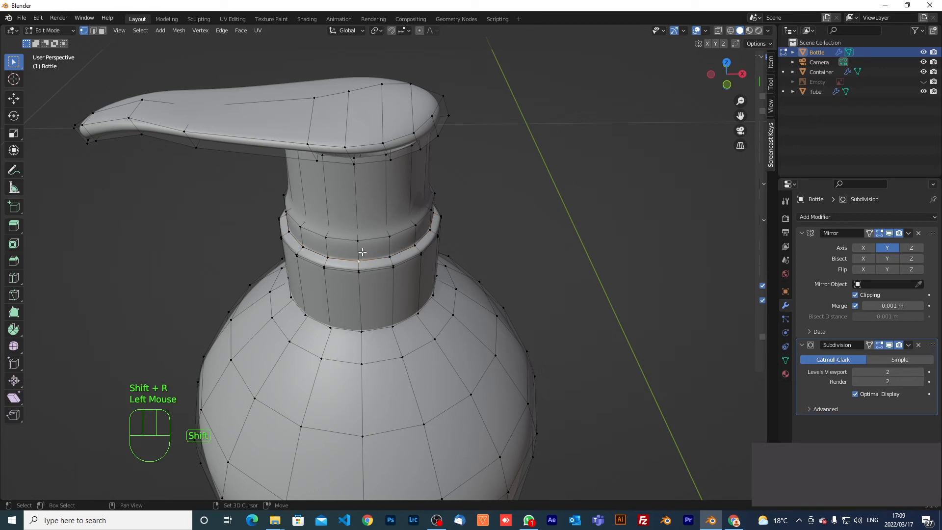
{"action": "key", "text": "shift+r"}
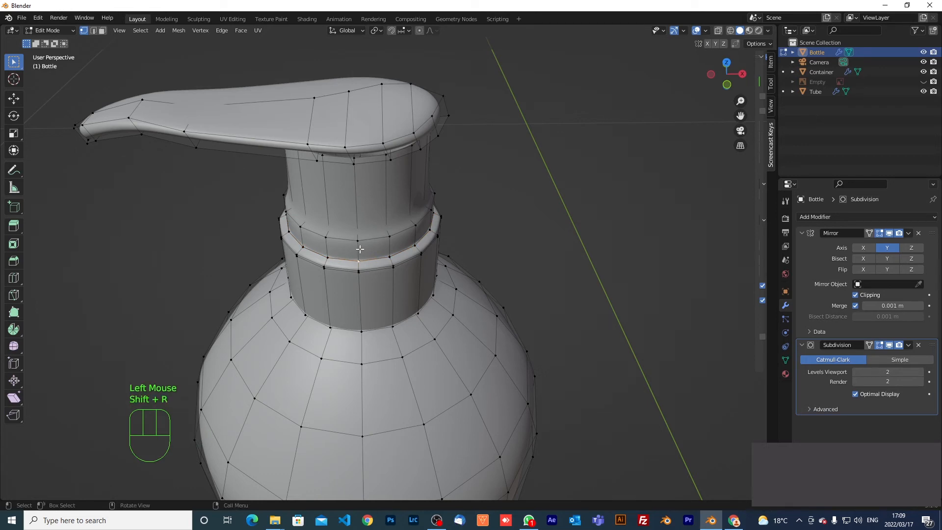
{"action": "key", "text": "ctrl+r"}
{"action": "left_click", "coordinate": [359, 249]}
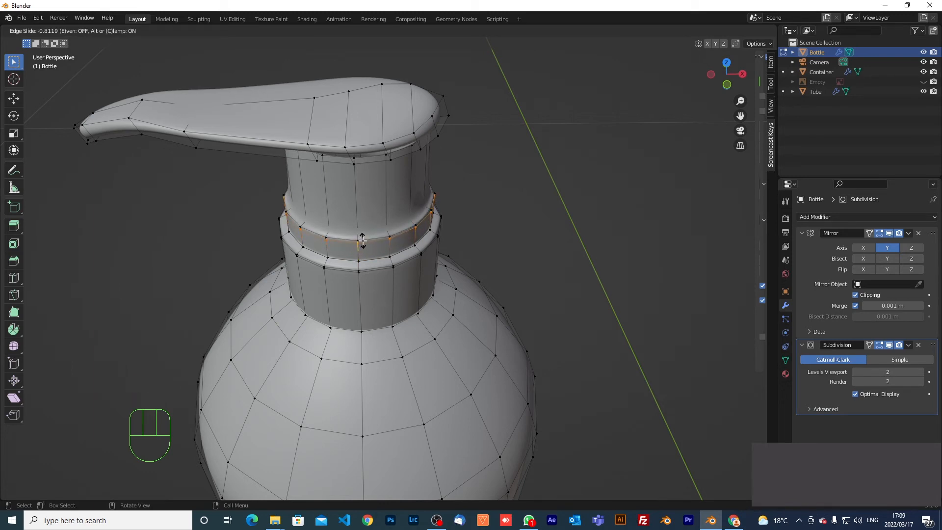
{"action": "left_click", "coordinate": [362, 240]}
{"action": "left_click", "coordinate": [349, 225]}
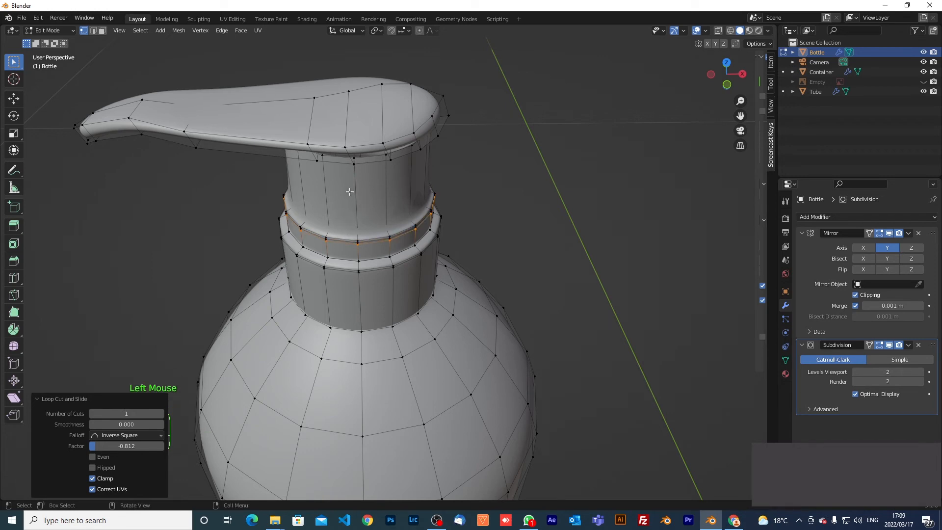
Step: Add a loop cut to the upper neck section, slid down near its base with factor 0.960, and return to Object Mode
{"action": "key", "text": "shift+r"}
{"action": "left_click", "coordinate": [369, 189]}
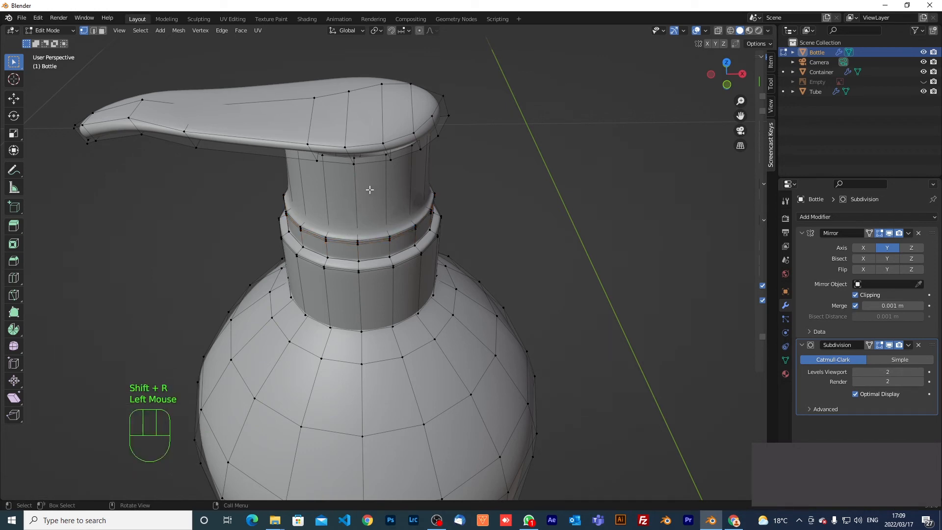
{"action": "key", "text": "ctrl+r"}
{"action": "left_click", "coordinate": [369, 189]}
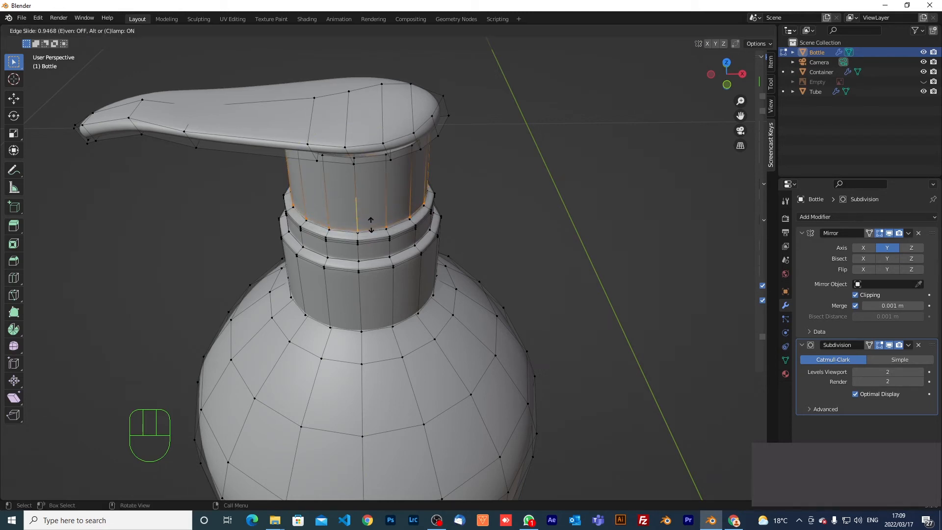
{"action": "left_click", "coordinate": [371, 225]}
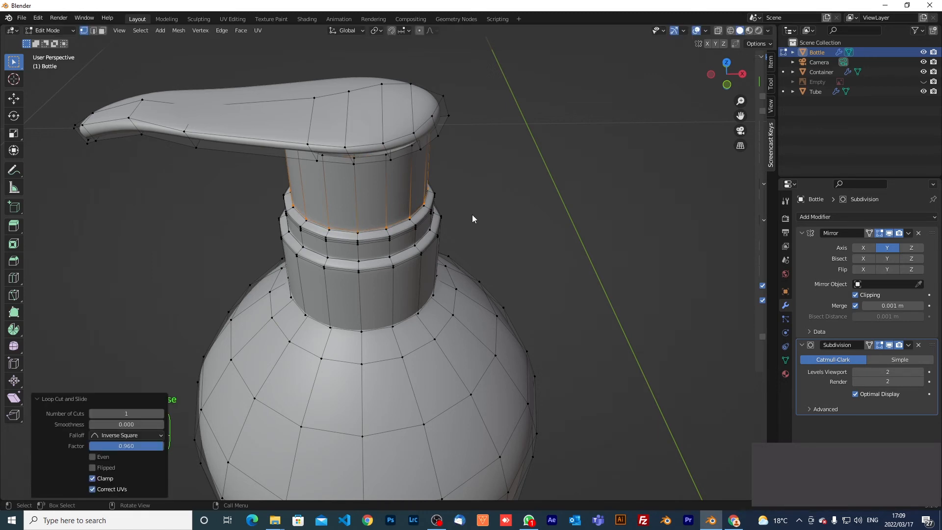
{"action": "key", "text": "Tab"}
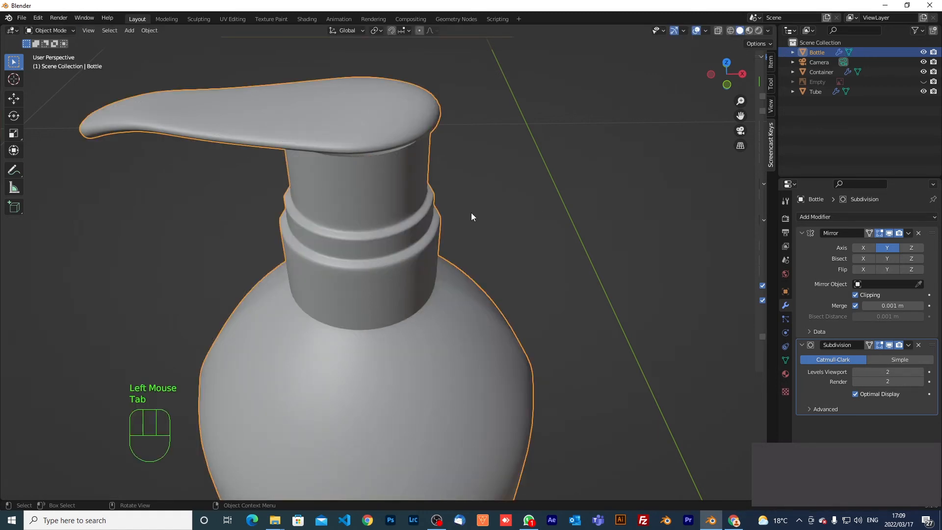
Step: In front view, add a lengthwise loop cut around the side of the pump head, slid toward its bottom edge with factor 0.769
{"action": "key", "text": "KP_1"}
{"action": "scroll", "coordinate": [460, 226], "scroll_direction": "down", "scroll_amount": 4}
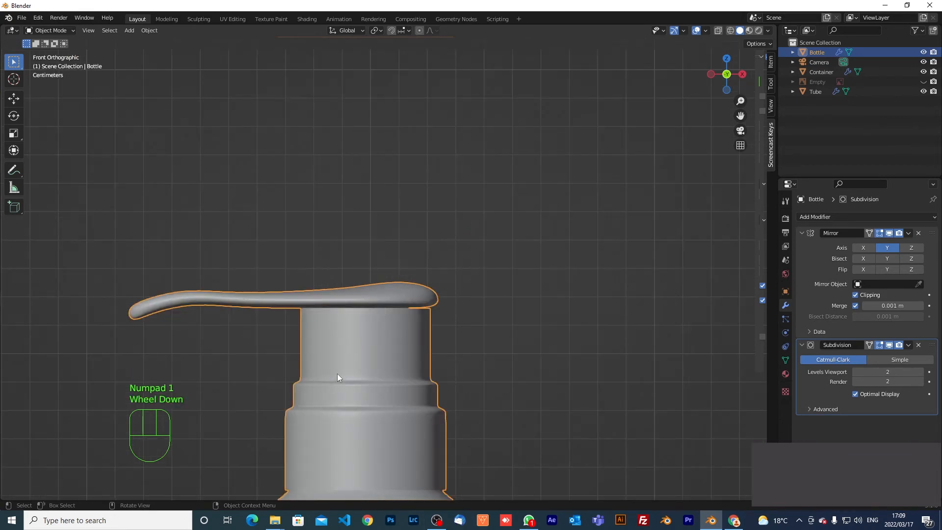
{"action": "scroll", "coordinate": [337, 375], "scroll_direction": "up", "scroll_amount": 1}
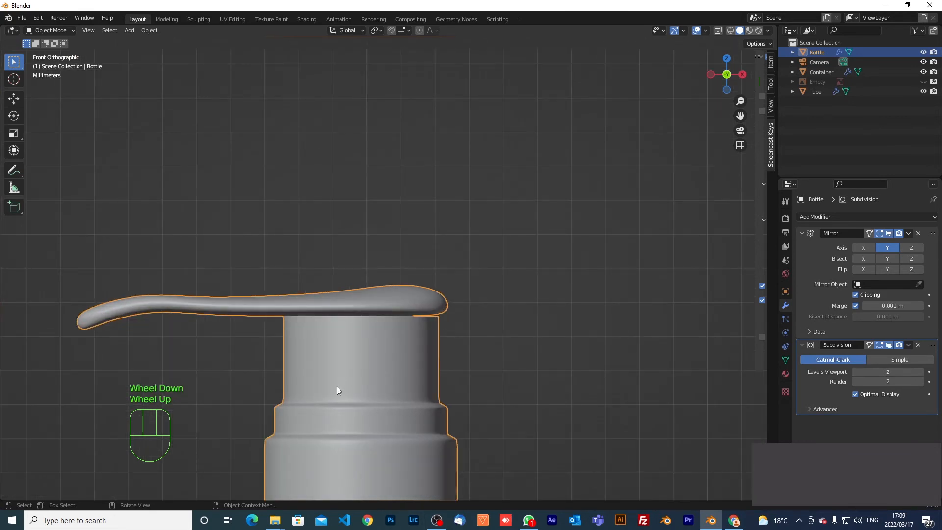
{"action": "scroll", "coordinate": [422, 414], "scroll_direction": "down", "scroll_amount": 1}
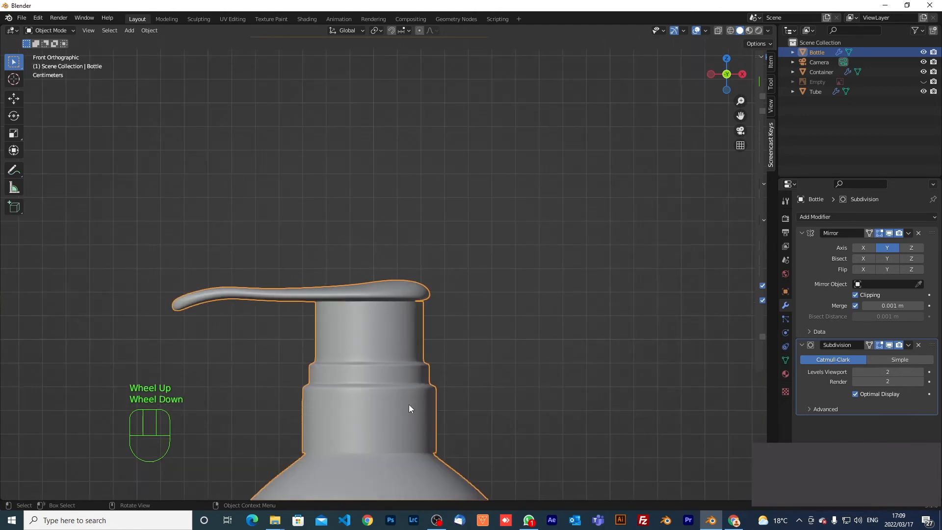
{"action": "scroll", "coordinate": [409, 408], "scroll_direction": "down", "scroll_amount": 1}
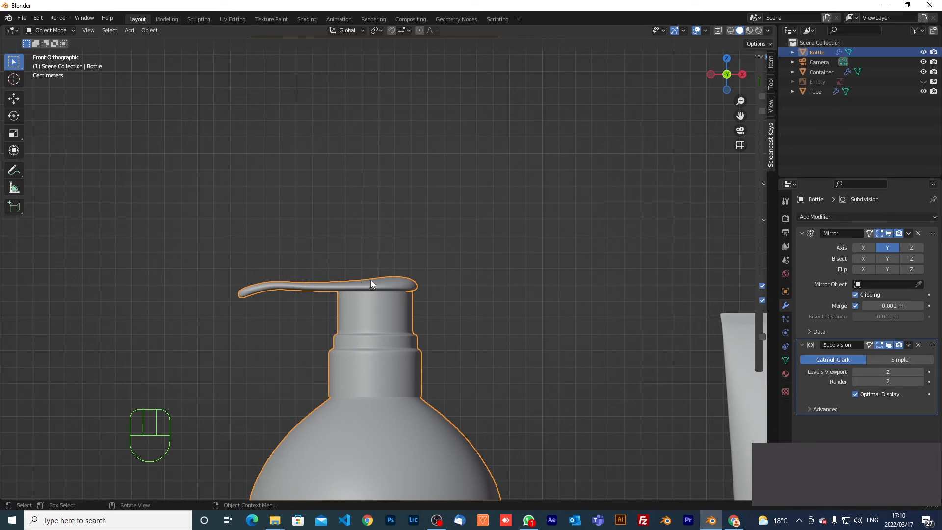
{"action": "key", "text": "Tab"}
{"action": "scroll", "coordinate": [370, 280], "scroll_direction": "up", "scroll_amount": 5}
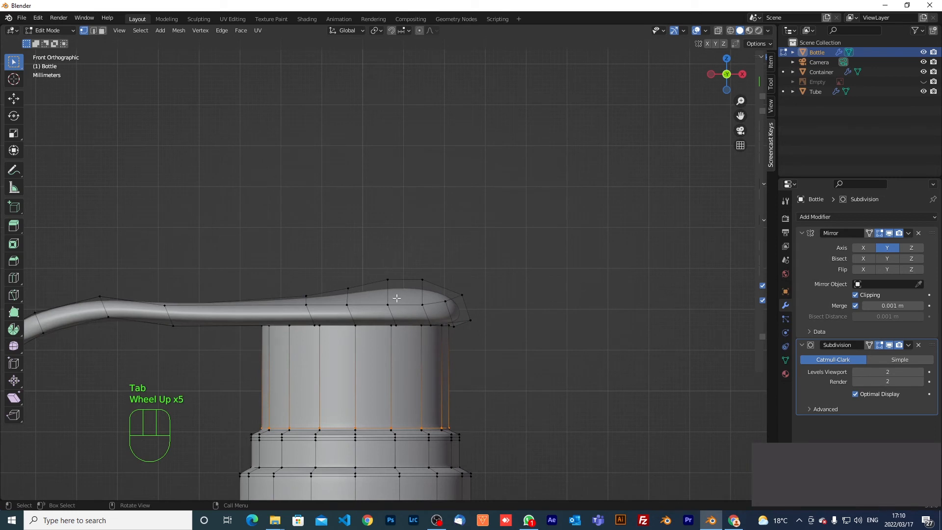
{"action": "key", "text": "ctrl+r"}
{"action": "left_click", "coordinate": [433, 315]}
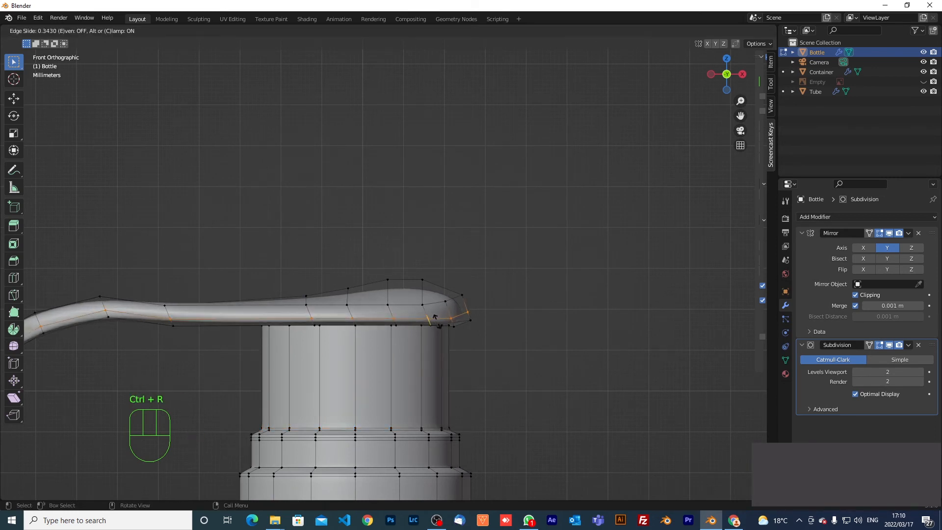
{"action": "left_click", "coordinate": [438, 325]}
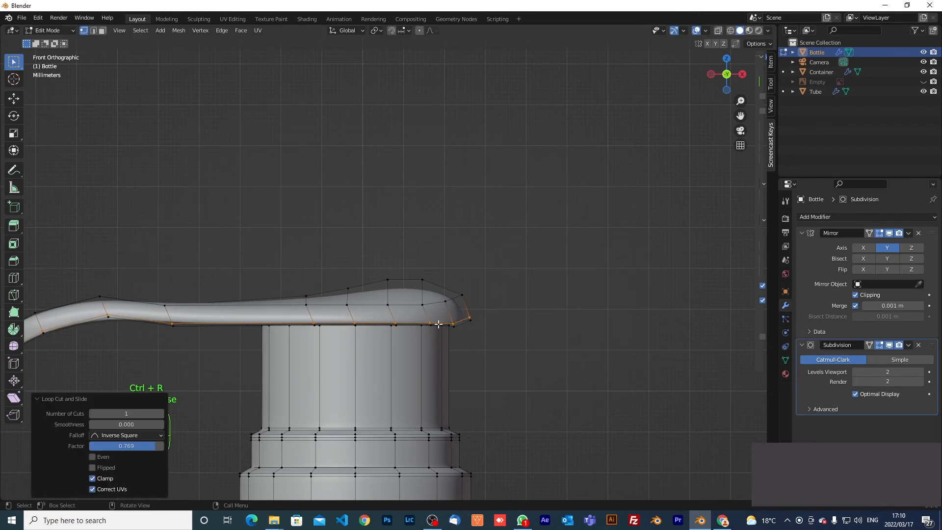
Step: Add a second lengthwise loop cut near the middle of the pump head's side with factor -0.091
{"action": "double_click", "coordinate": [444, 310]}
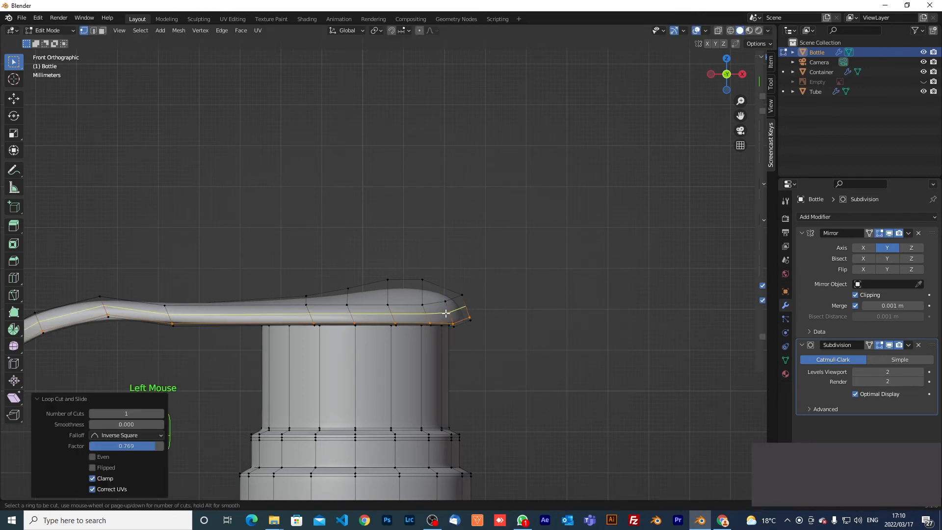
{"action": "key", "text": "g"}
{"action": "key", "text": "g"}
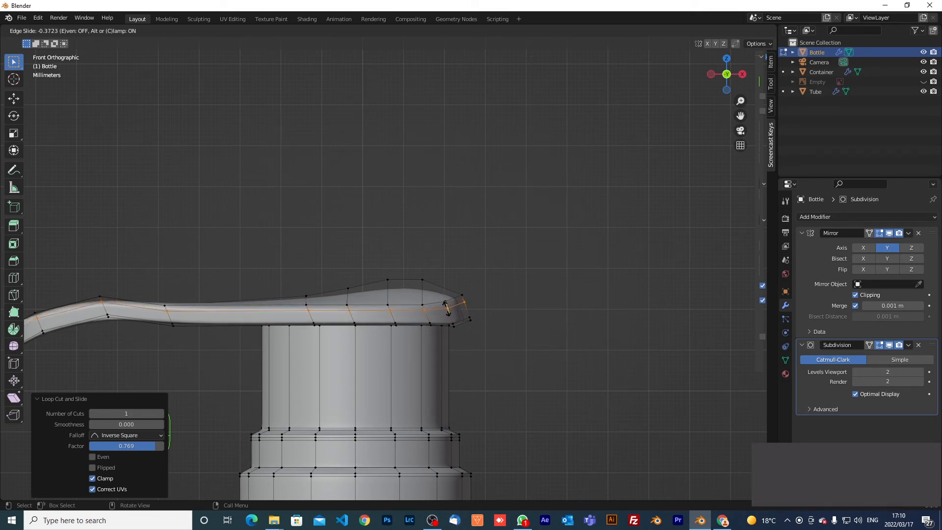
{"action": "left_click", "coordinate": [446, 312]}
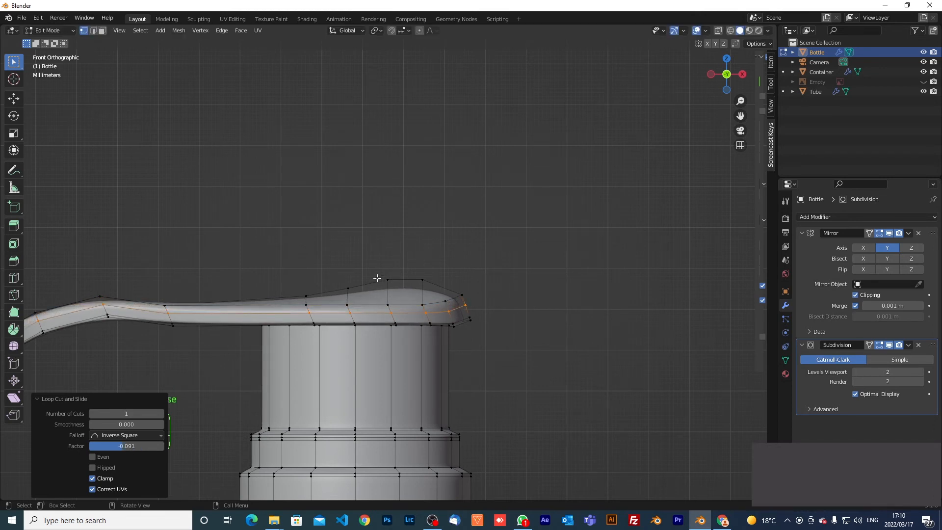
Step: Select the four top vertices of the pump head's raised part and move them up about 0.0005 m along Z
{"action": "left_click", "coordinate": [395, 268]}
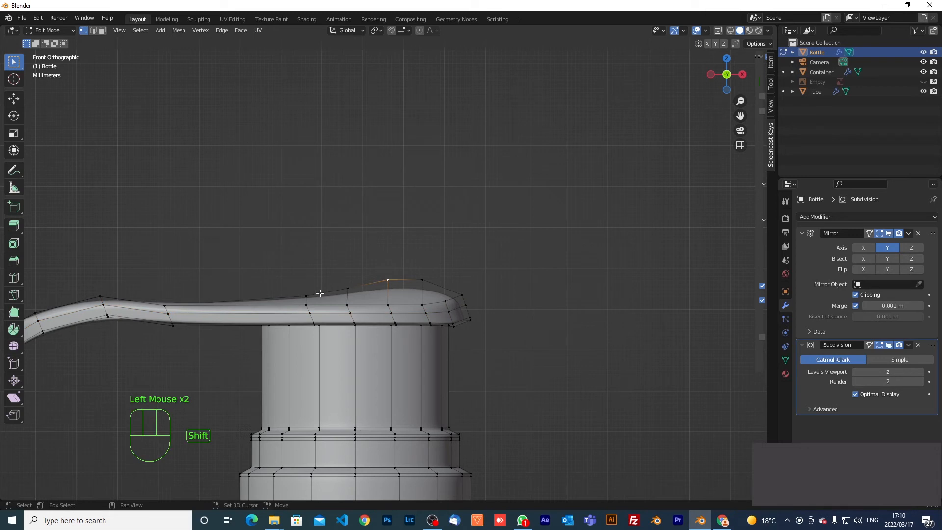
{"action": "left_click", "coordinate": [347, 288], "text": "shift"}
{"action": "left_click", "coordinate": [309, 294], "text": "shift"}
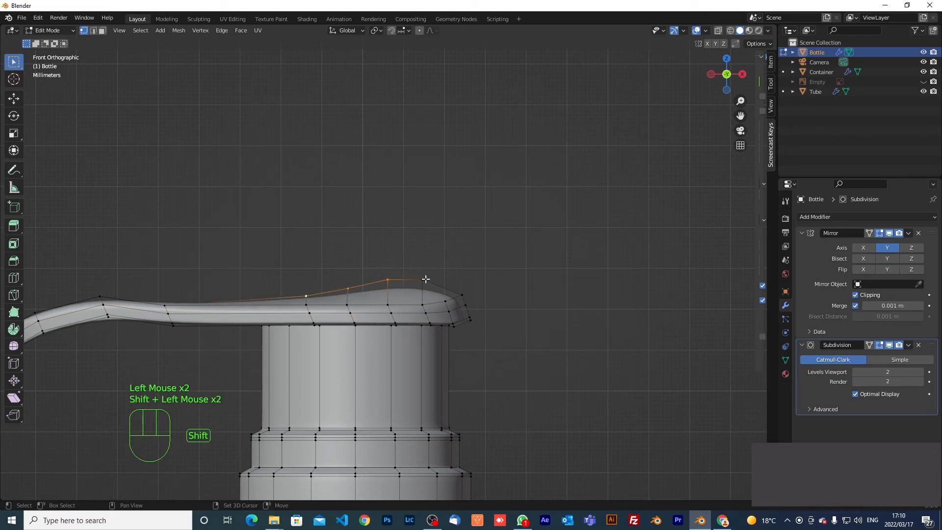
{"action": "left_click", "coordinate": [441, 277], "text": "shift"}
{"action": "key", "text": "g"}
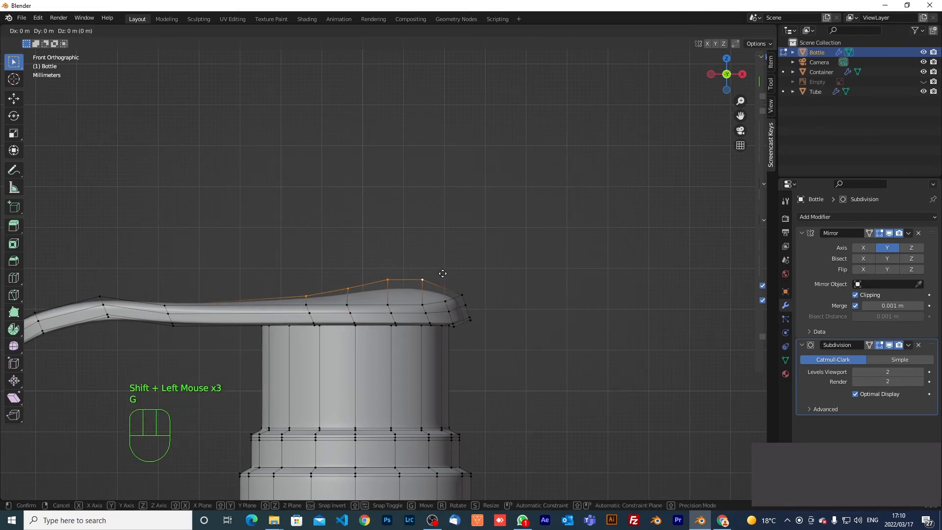
{"action": "key", "text": "z"}
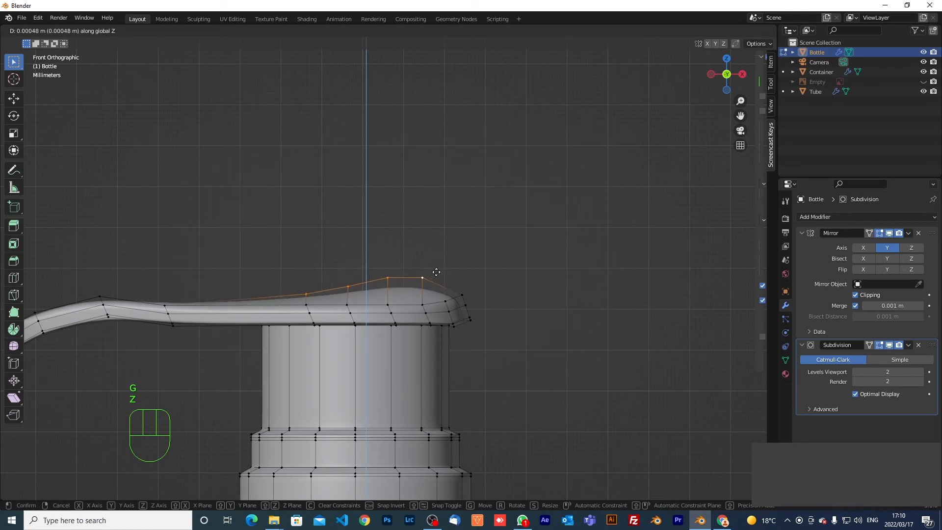
{"action": "left_click", "coordinate": [436, 270]}
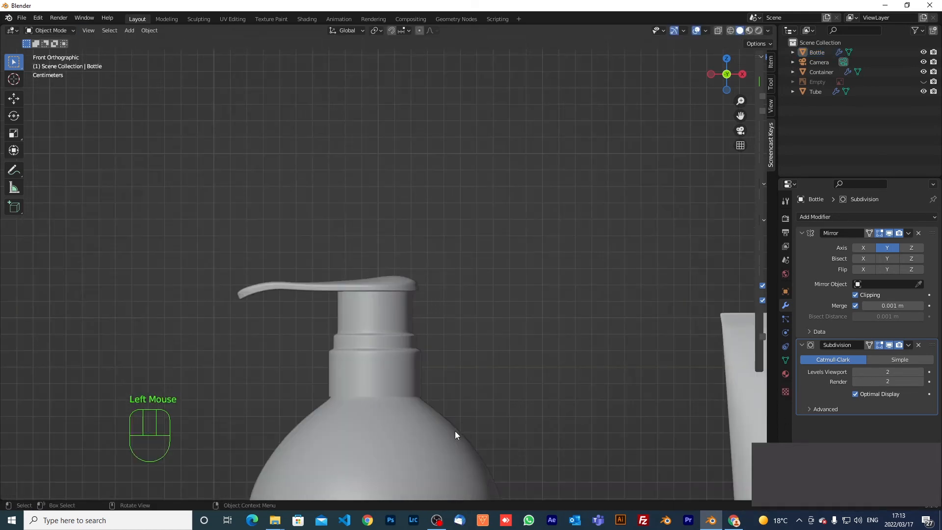
Step: Inspect the smoothed bottle and its pump head from the front, in perspective and from the right side
{"action": "scroll", "coordinate": [453, 431], "scroll_direction": "down", "scroll_amount": 2}
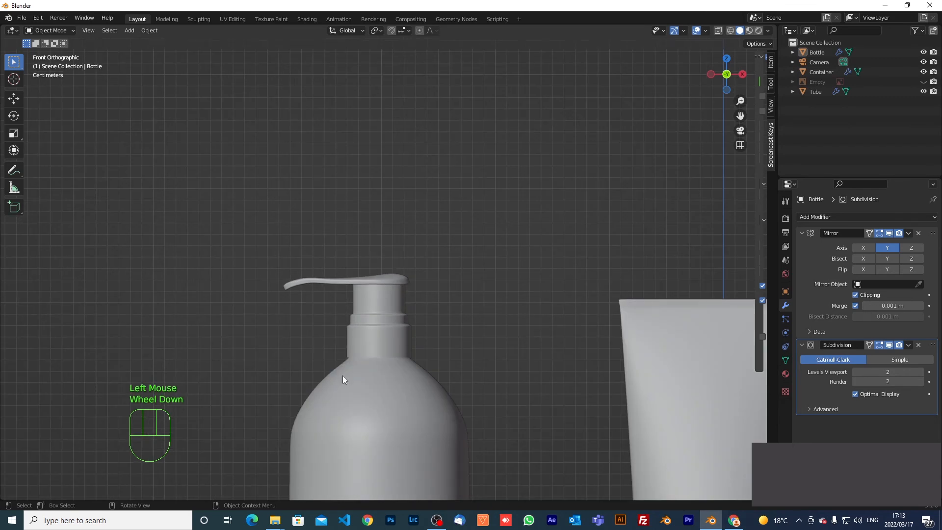
{"action": "scroll", "coordinate": [356, 289], "scroll_direction": "down", "scroll_amount": 1}
{"action": "mouse_move", "coordinate": [356, 288]}
{"action": "middle_mouse_down"}
{"action": "mouse_move", "coordinate": [395, 295]}
{"action": "mouse_move", "coordinate": [371, 297]}
{"action": "middle_mouse_up"}
{"action": "scroll", "coordinate": [371, 297], "scroll_direction": "up", "scroll_amount": 1}
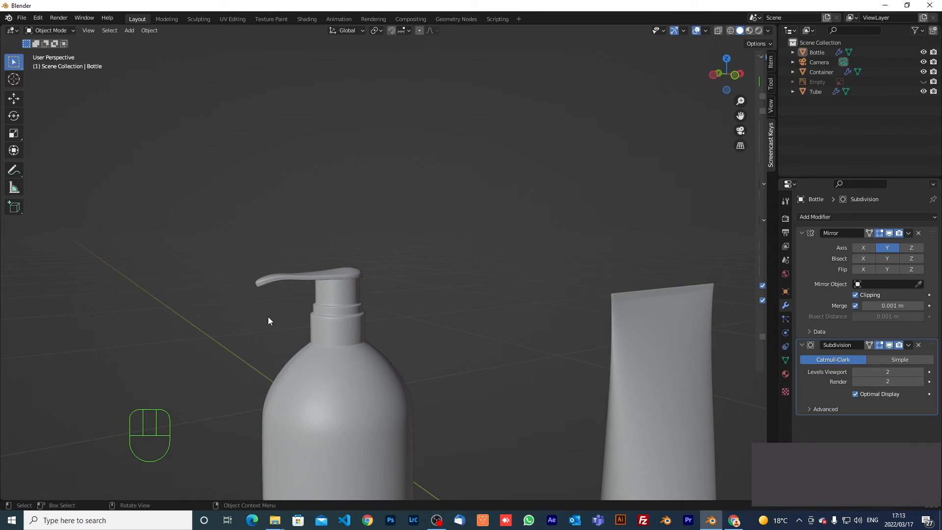
{"action": "key", "text": "KP_3"}
{"action": "scroll", "coordinate": [509, 294], "scroll_direction": "up", "scroll_amount": 2}
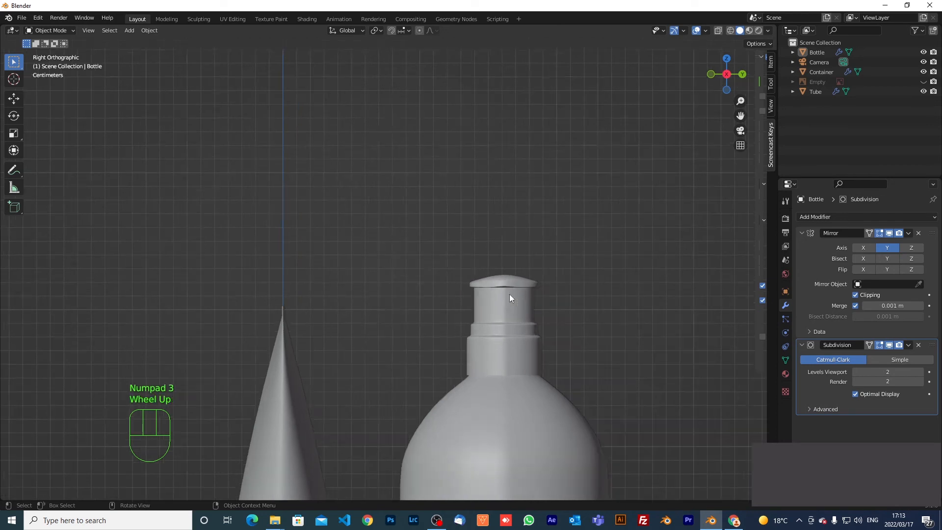
{"action": "middle_click_drag", "start_coordinate": [508, 304], "coordinate": [509, 319]}
Step: In left view, add a loop cut running over the pump head near the spout tip's outer side, slid with factor 0.641
{"action": "key", "text": "ctrl+KP_3"}
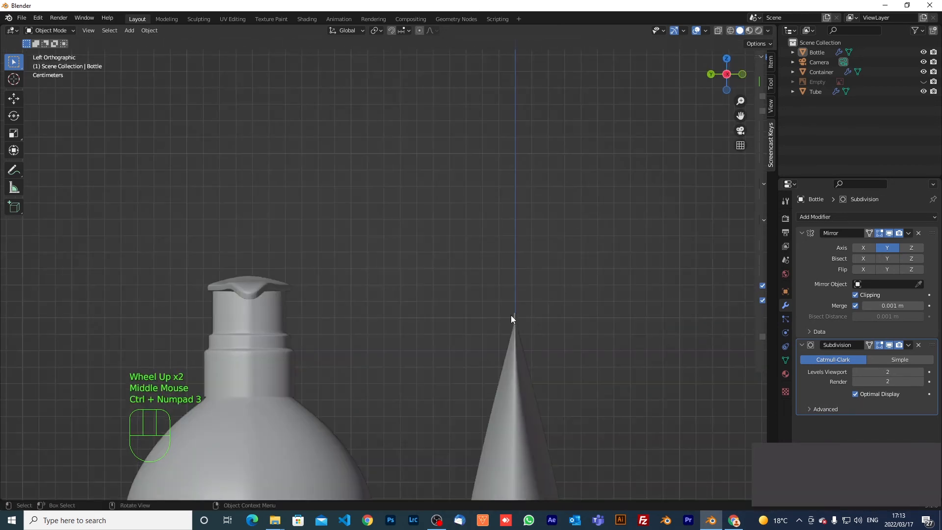
{"action": "scroll", "coordinate": [243, 299], "scroll_direction": "up", "scroll_amount": 3}
{"action": "middle_click_drag", "start_coordinate": [244, 301], "coordinate": [445, 269], "text": "shift"}
{"action": "scroll", "coordinate": [354, 274], "scroll_direction": "up", "scroll_amount": 1}
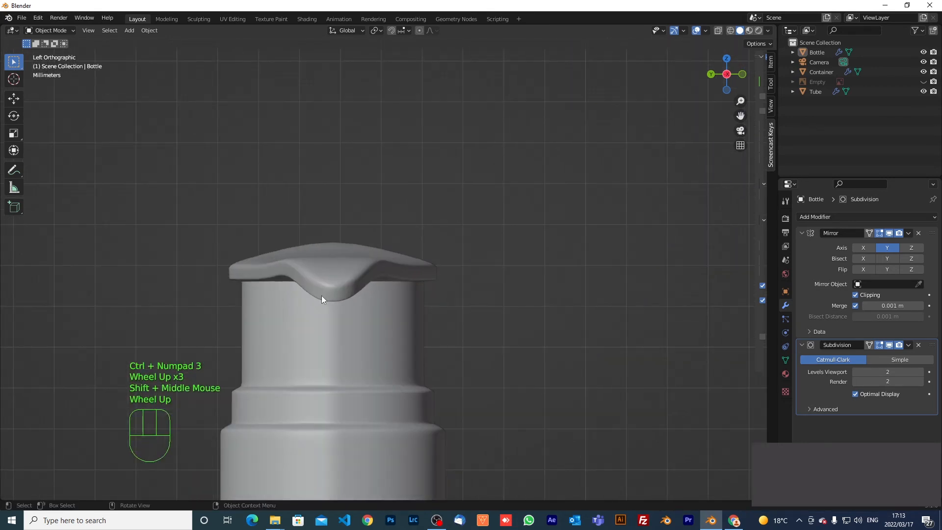
{"action": "scroll", "coordinate": [322, 295], "scroll_direction": "up", "scroll_amount": 1}
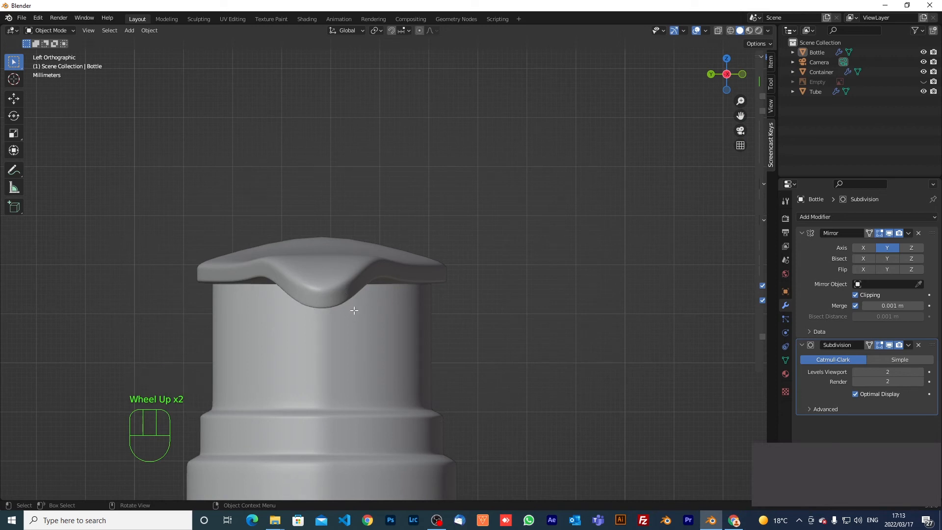
{"action": "key", "text": "Tab"}
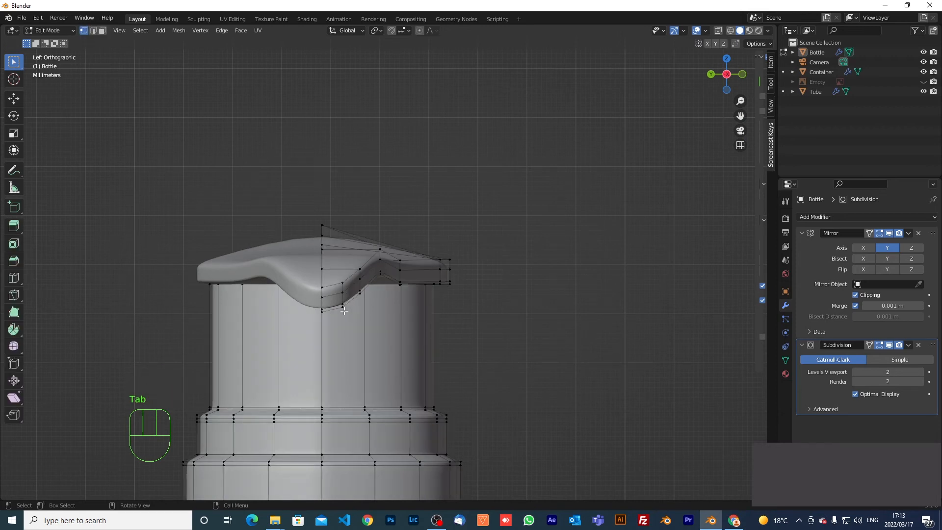
{"action": "key", "text": "ctrl+r"}
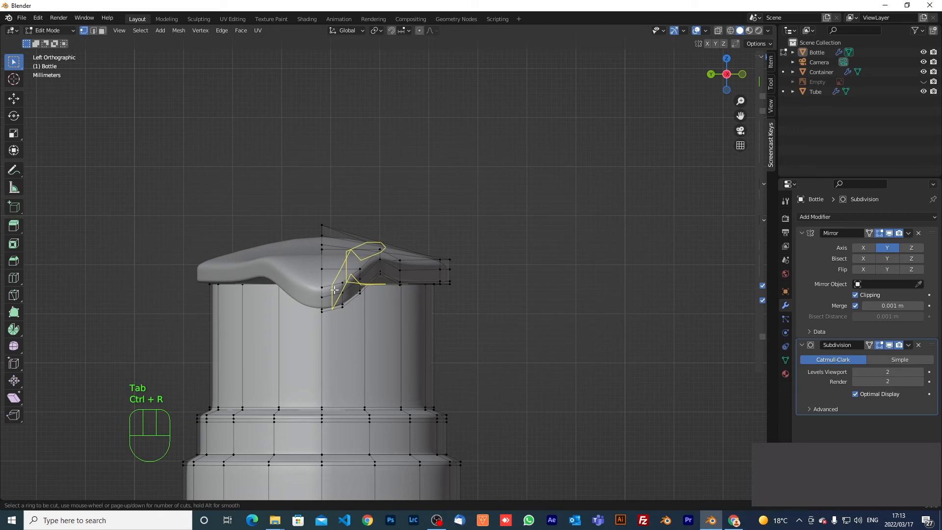
{"action": "left_click", "coordinate": [334, 290]}
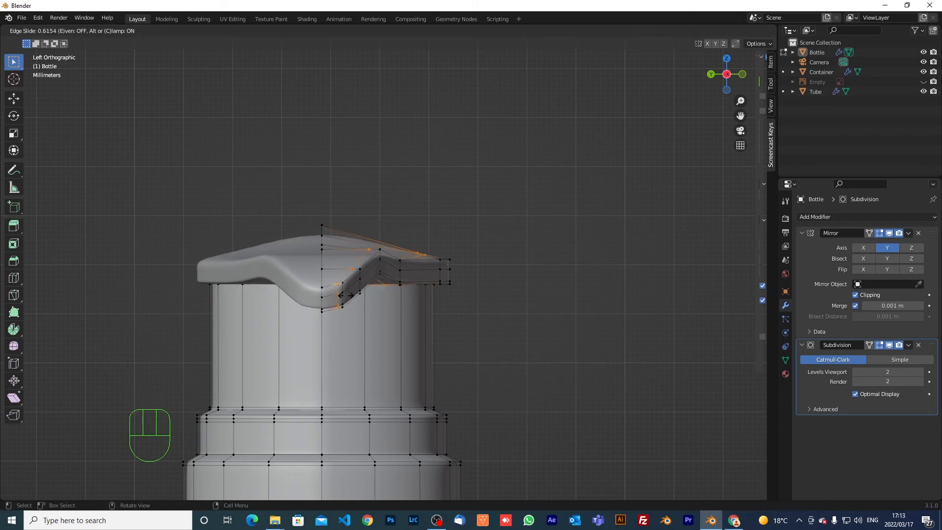
{"action": "left_click", "coordinate": [346, 296]}
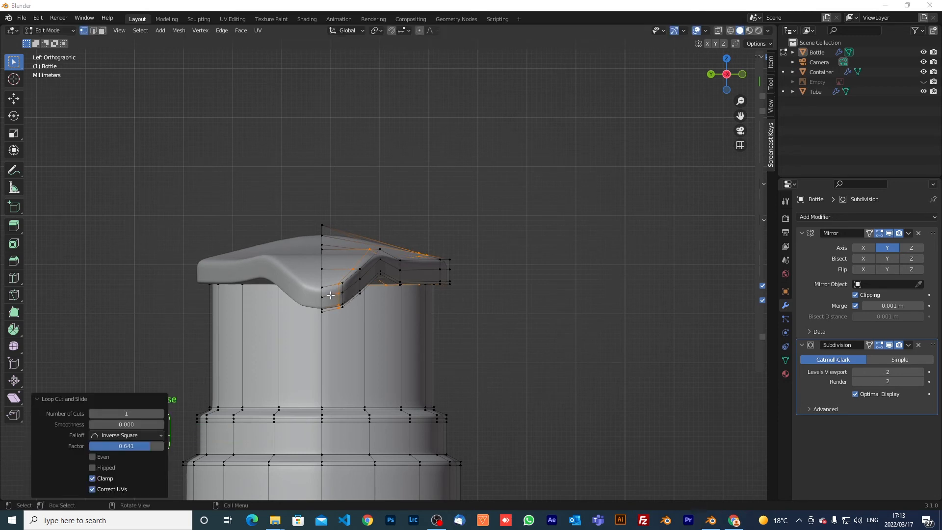
Step: Select the middle lengthwise edge loop around the pump head's side, undo a trial slide of 0.652, and slide it with factor -0.182
{"action": "double_click", "coordinate": [325, 296], "text": "alt"}
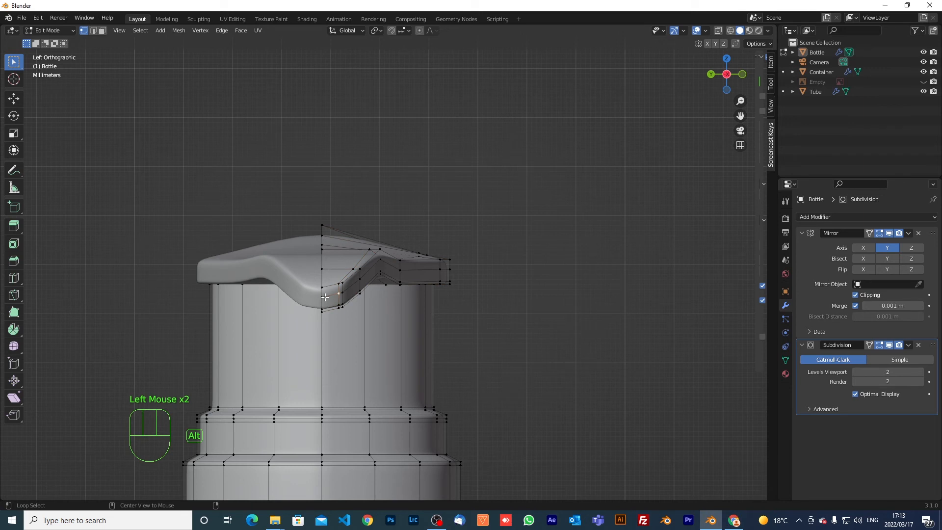
{"action": "left_click", "coordinate": [325, 297], "text": "alt"}
{"action": "key", "text": "g"}
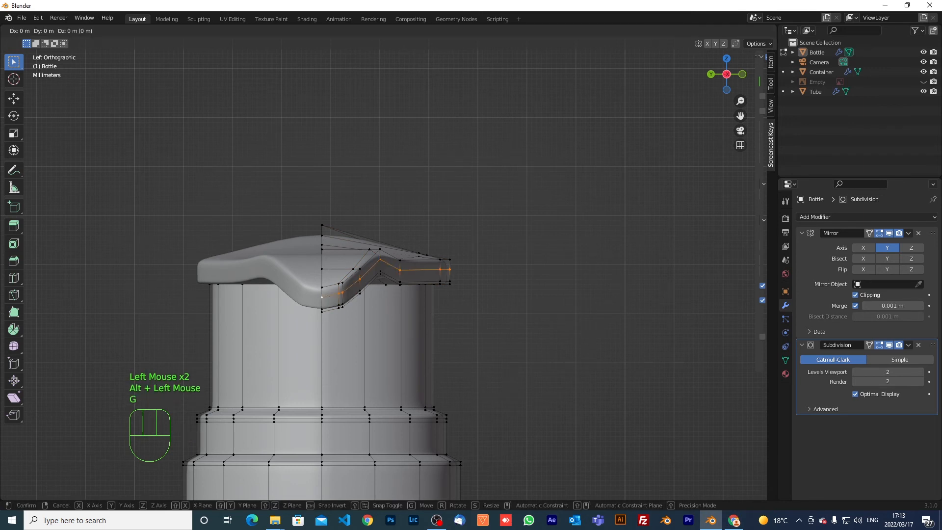
{"action": "key", "text": "g"}
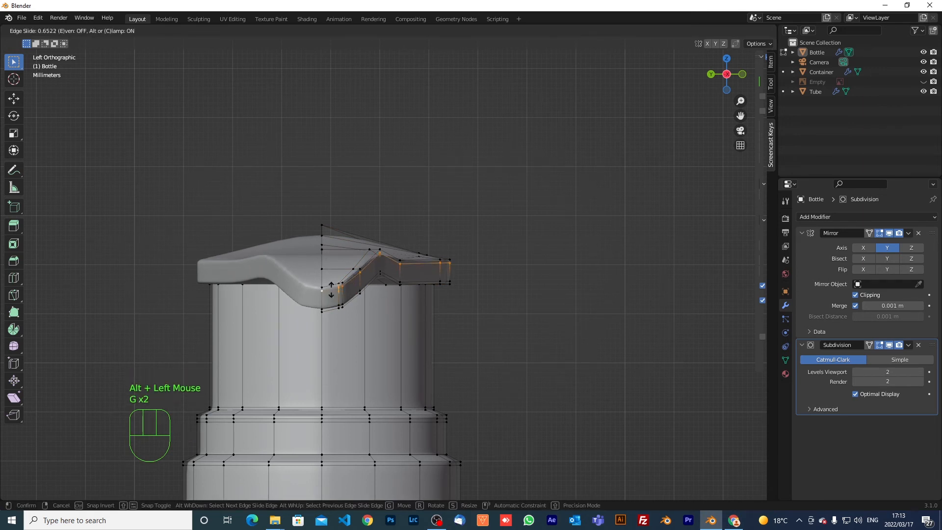
{"action": "left_click", "coordinate": [331, 293]}
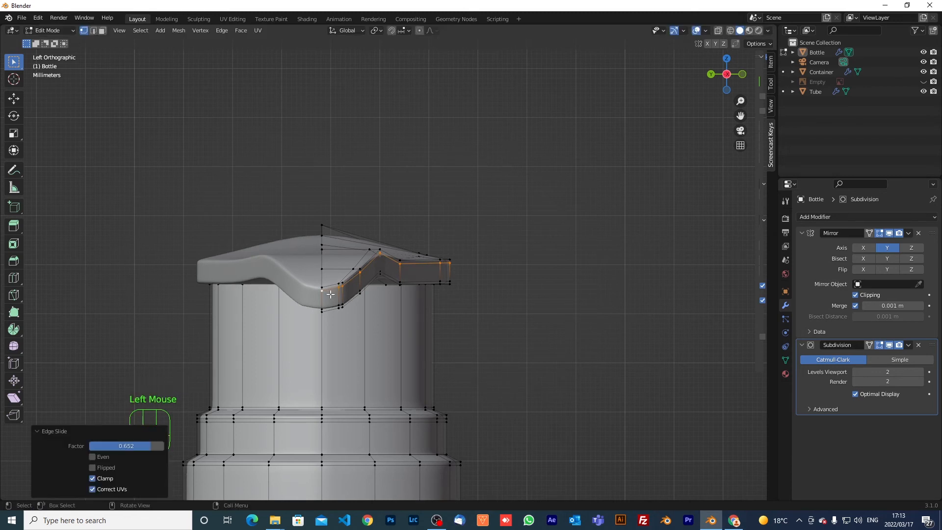
{"action": "key", "text": "ctrl+z"}
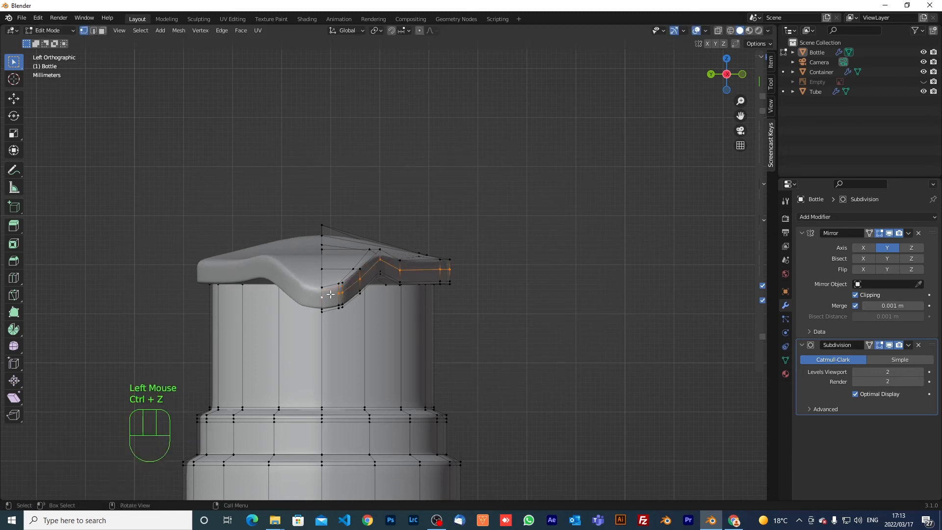
{"action": "key", "text": "g"}
{"action": "key", "text": "g"}
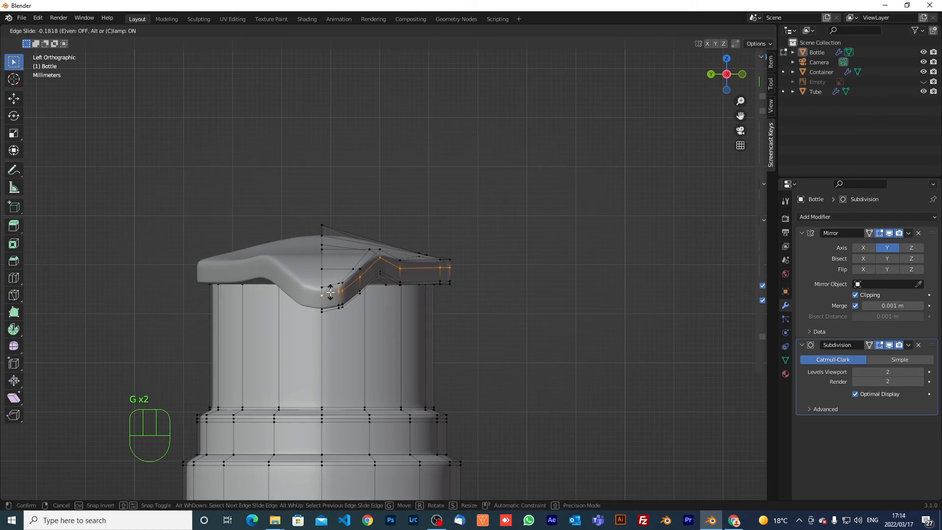
{"action": "left_click", "coordinate": [332, 296]}
Step: Add a lengthwise loop cut around the lower part of the pump head's side, slid toward the bottom edge with factor 0.692
{"action": "key", "text": "ctrl"}
{"action": "key", "text": "ctrl+r"}
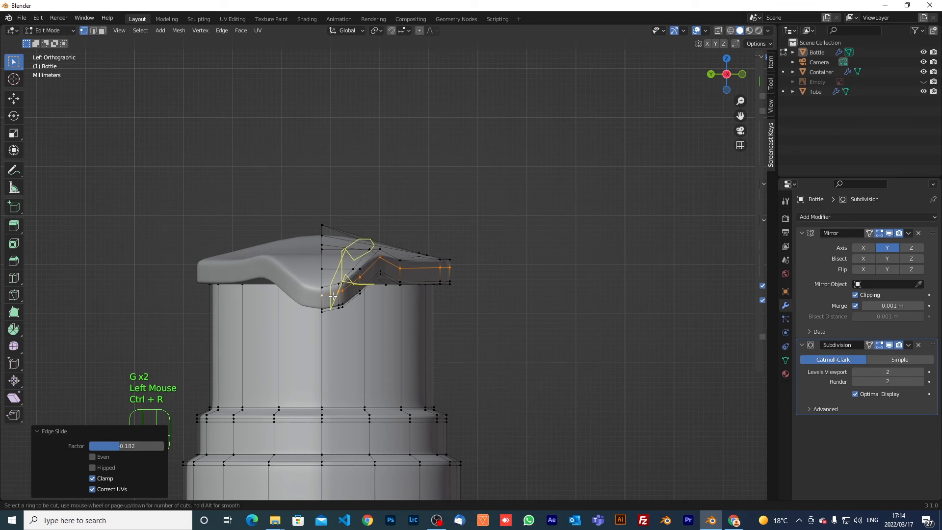
{"action": "left_click", "coordinate": [339, 297]}
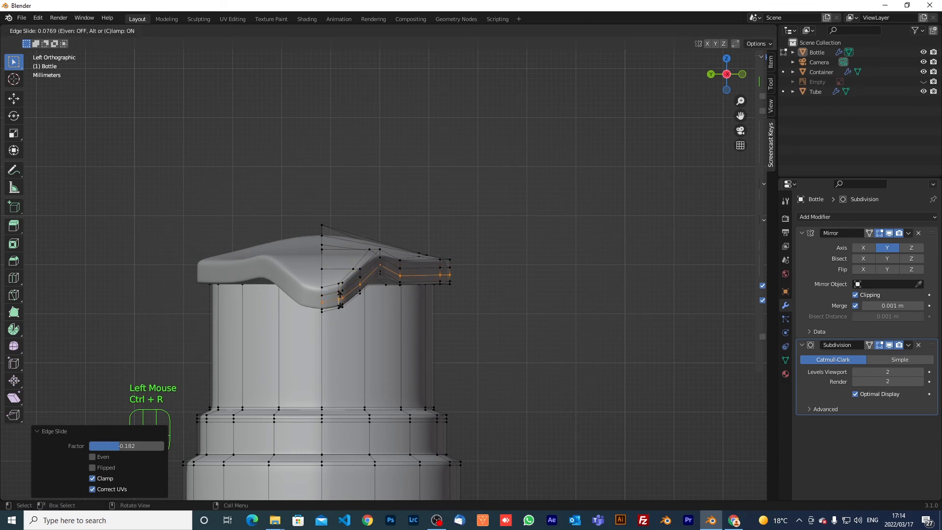
{"action": "left_click", "coordinate": [407, 296]}
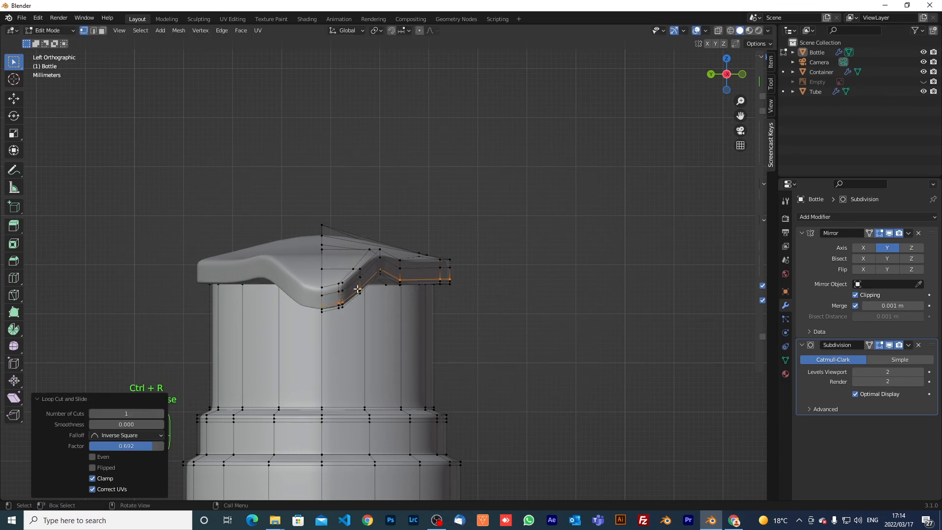
Step: Switch to face selection, select the end face of the spout tip and extrude it in place with 0 m offset
{"action": "left_click", "coordinate": [102, 30]}
{"action": "left_click", "coordinate": [338, 303]}
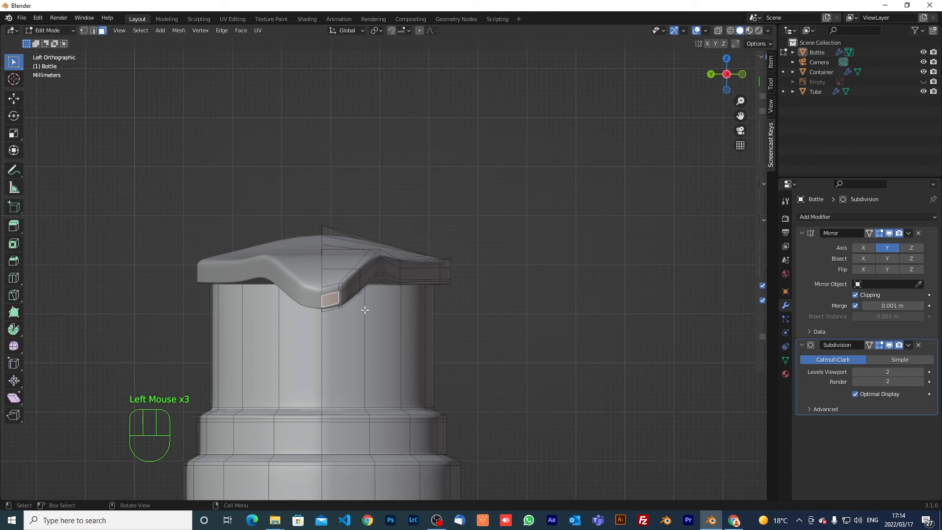
{"action": "key", "text": "e"}
{"action": "key", "text": "y"}
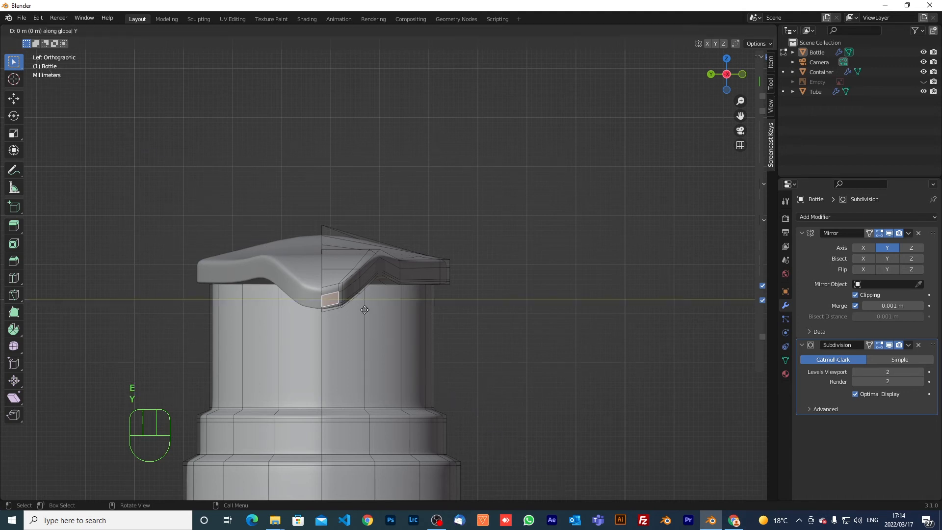
{"action": "left_click", "coordinate": [364, 309]}
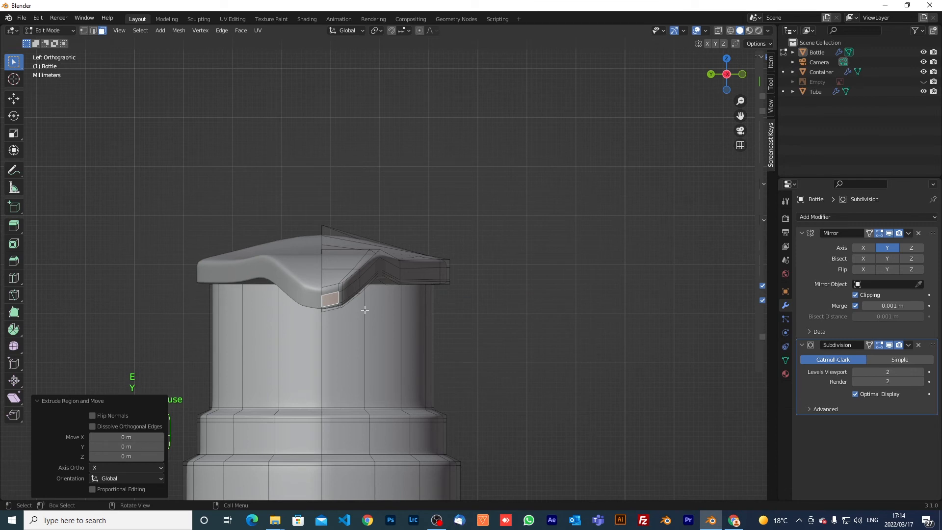
{"action": "right_click", "coordinate": [364, 309]}
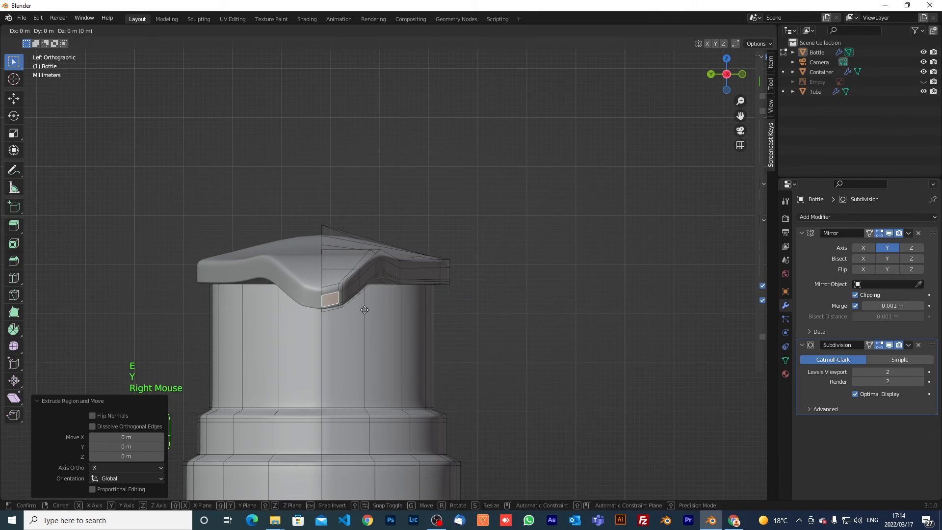
{"action": "key", "text": "x"}
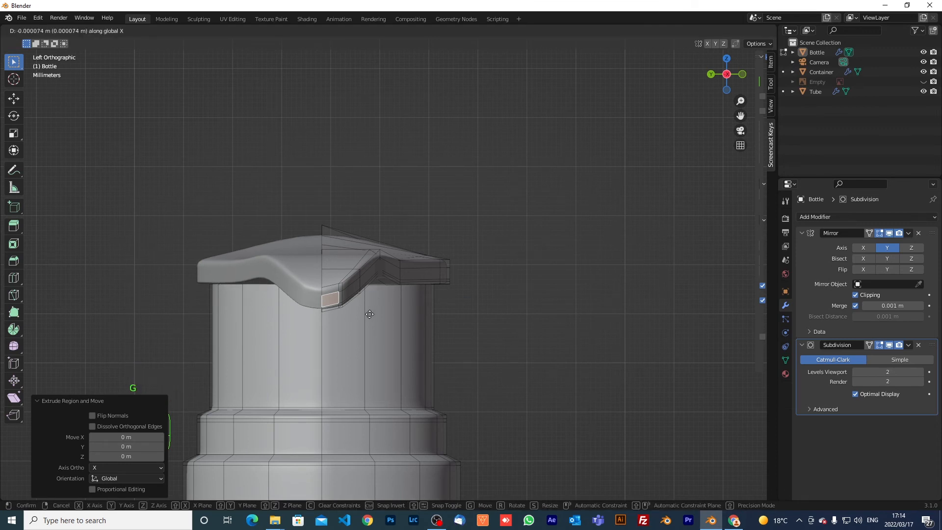
{"action": "key", "text": "g"}
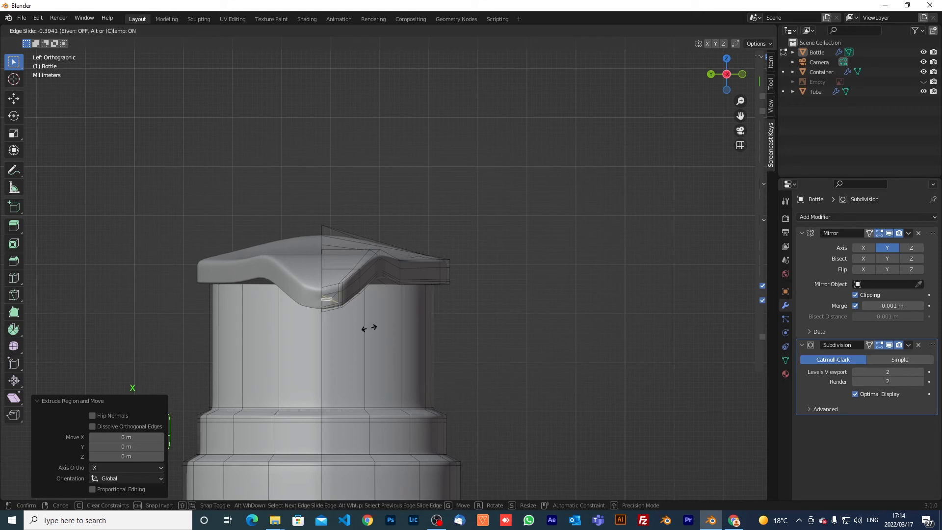
{"action": "right_click", "coordinate": [367, 335]}
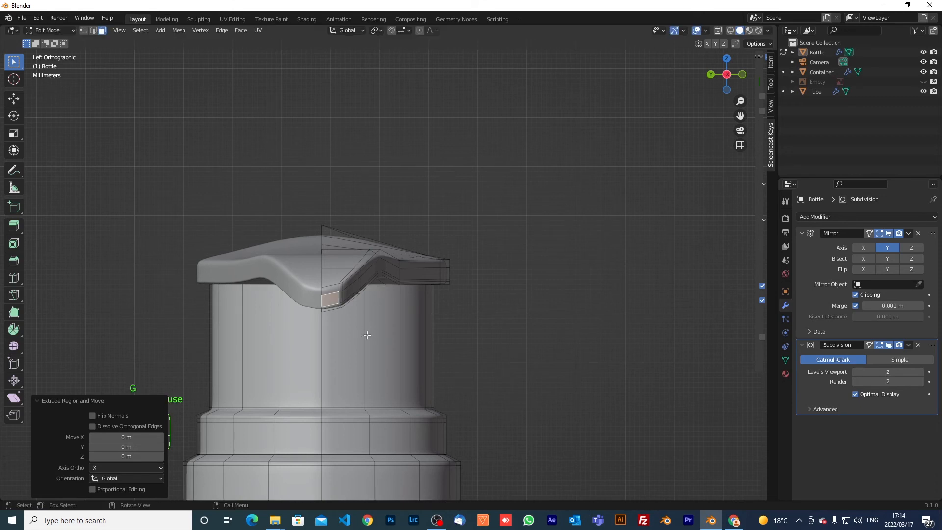
{"action": "key", "text": "g"}
{"action": "key", "text": "x"}
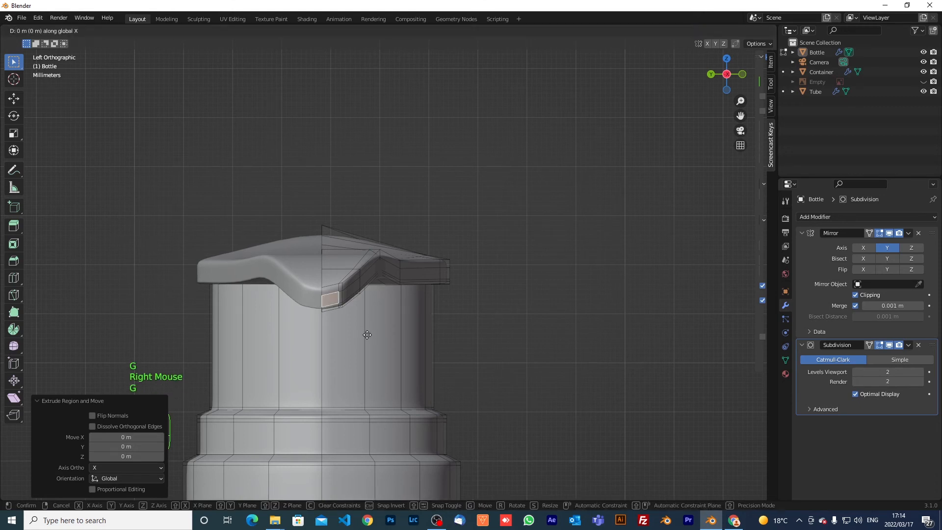
{"action": "right_click", "coordinate": [373, 324]}
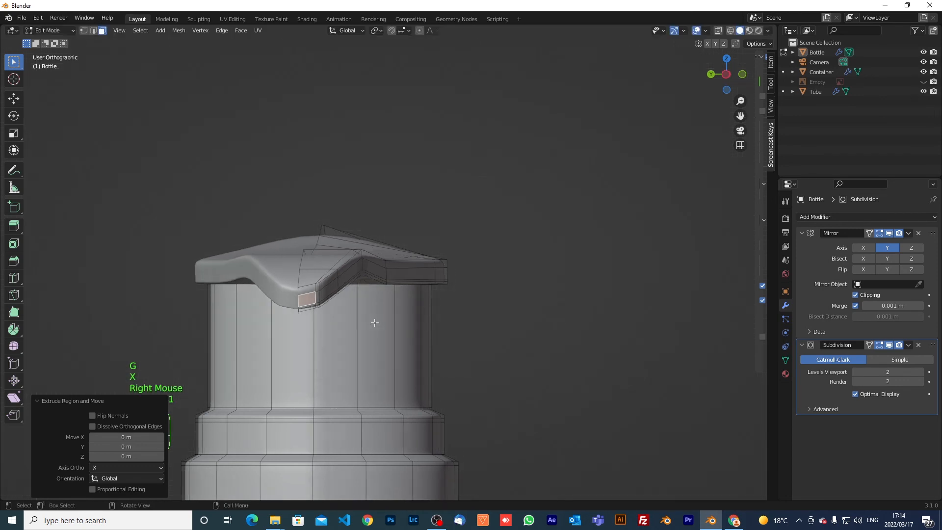
Step: In front view, move the extruded tip face about 0.0048 m along X into the spout and about 0.0031 m up along Z
{"action": "key", "text": "KP_1"}
{"action": "scroll", "coordinate": [383, 321], "scroll_direction": "down", "scroll_amount": 2}
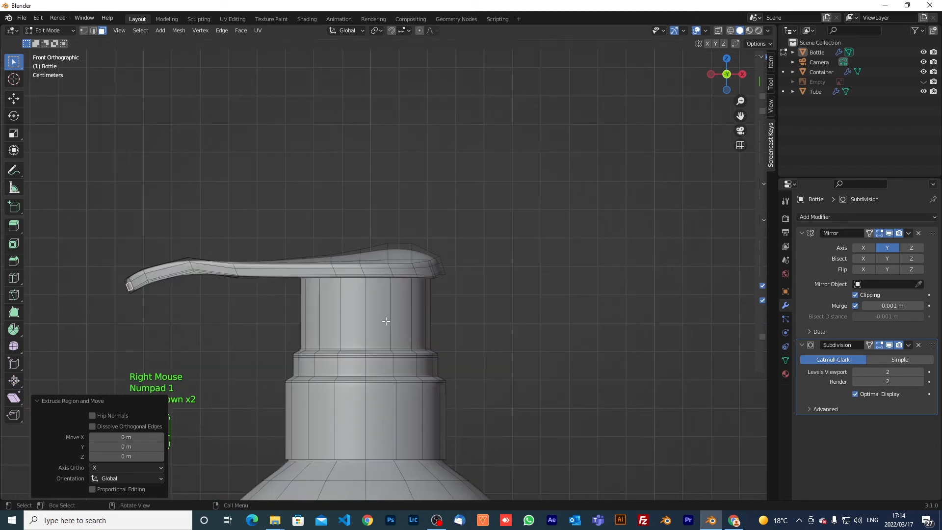
{"action": "key", "text": "g"}
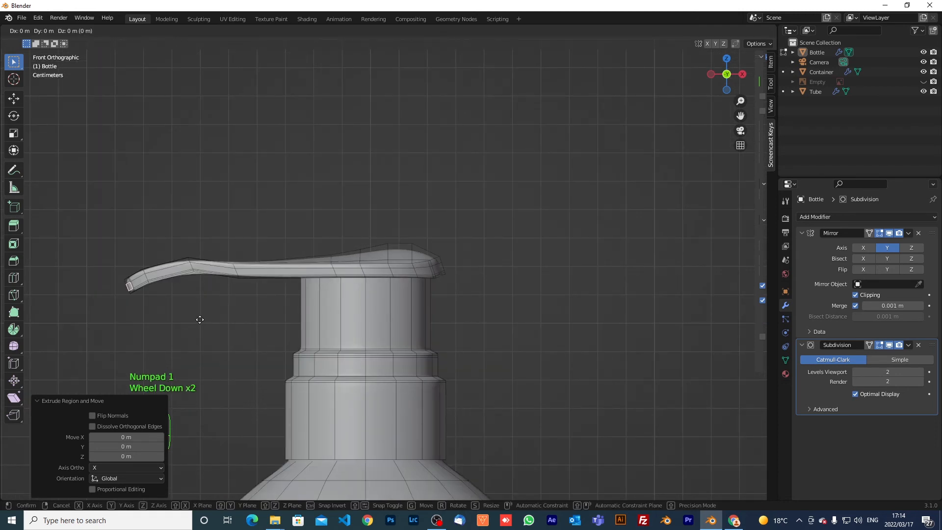
{"action": "key", "text": "x"}
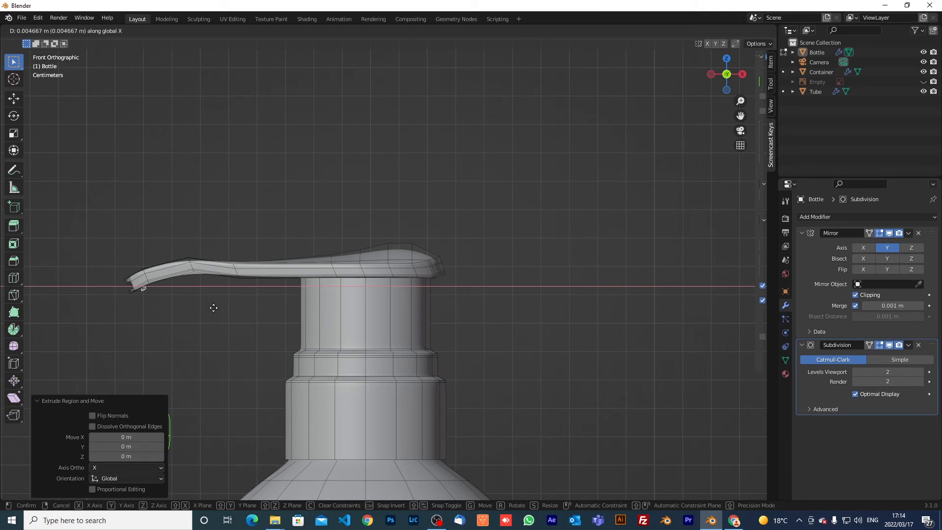
{"action": "left_click", "coordinate": [213, 307]}
{"action": "key", "text": "g"}
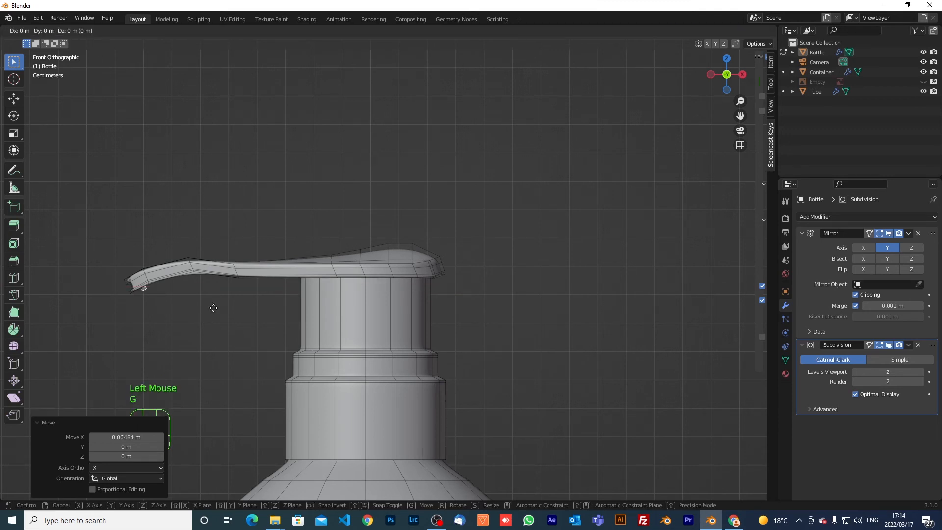
{"action": "key", "text": "z"}
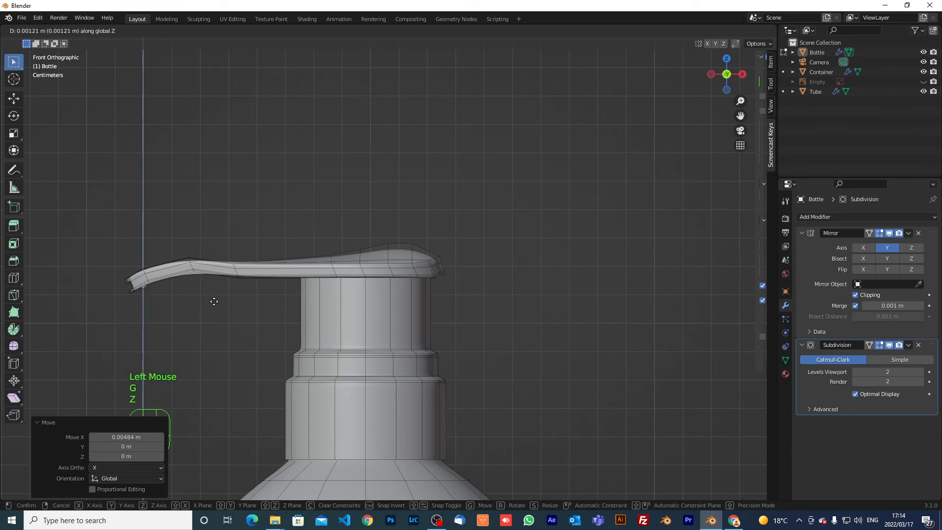
{"action": "left_click", "coordinate": [214, 299]}
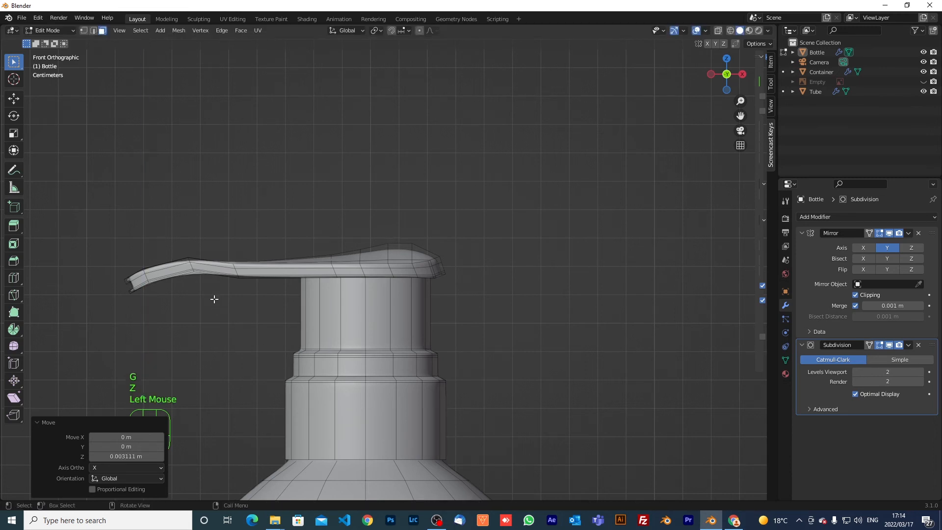
{"action": "key", "text": "KP_1"}
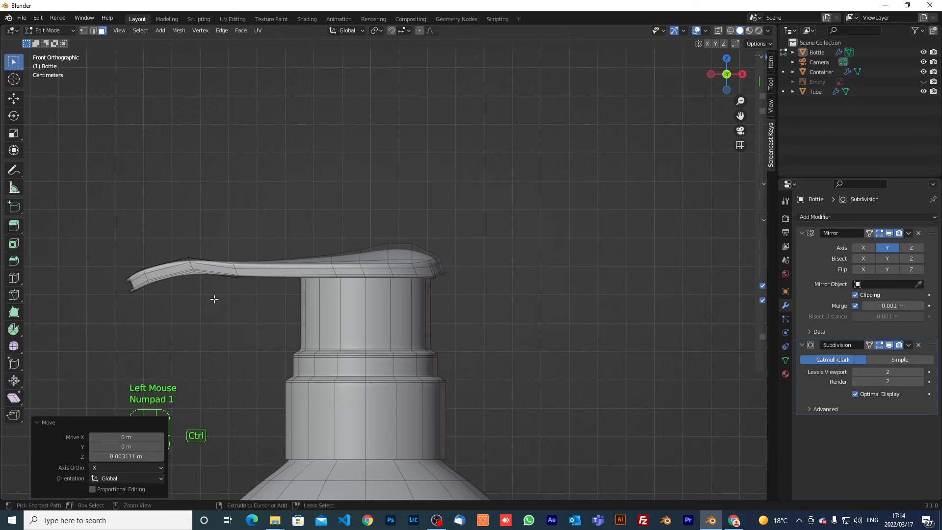
Step: In left view, select all the spout tip vertices in vertex mode, flatten them along Z to a scale of 0.526, and return to Object Mode
{"action": "key", "text": "ctrl+KP_3"}
{"action": "scroll", "coordinate": [381, 301], "scroll_direction": "up", "scroll_amount": 3}
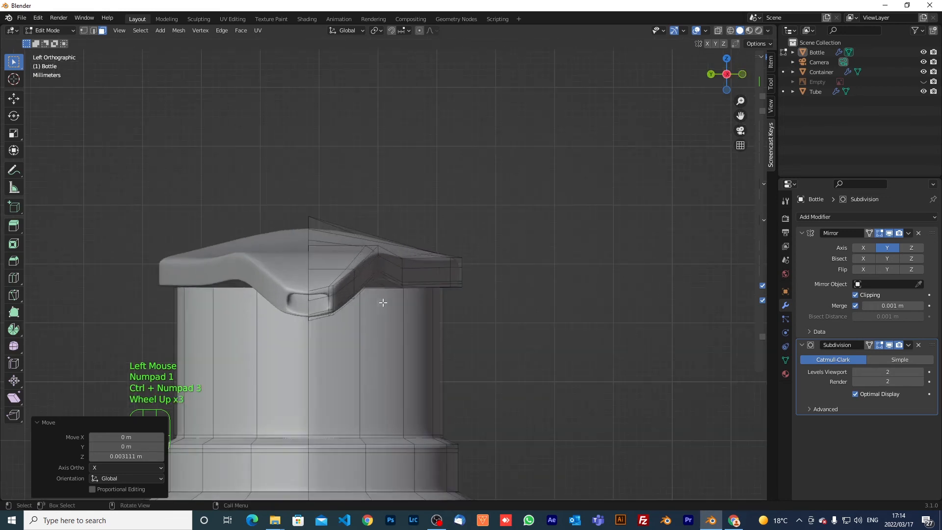
{"action": "middle_click_drag", "start_coordinate": [378, 301], "coordinate": [415, 297], "text": "shift"}
{"action": "scroll", "coordinate": [414, 297], "scroll_direction": "up", "scroll_amount": 2}
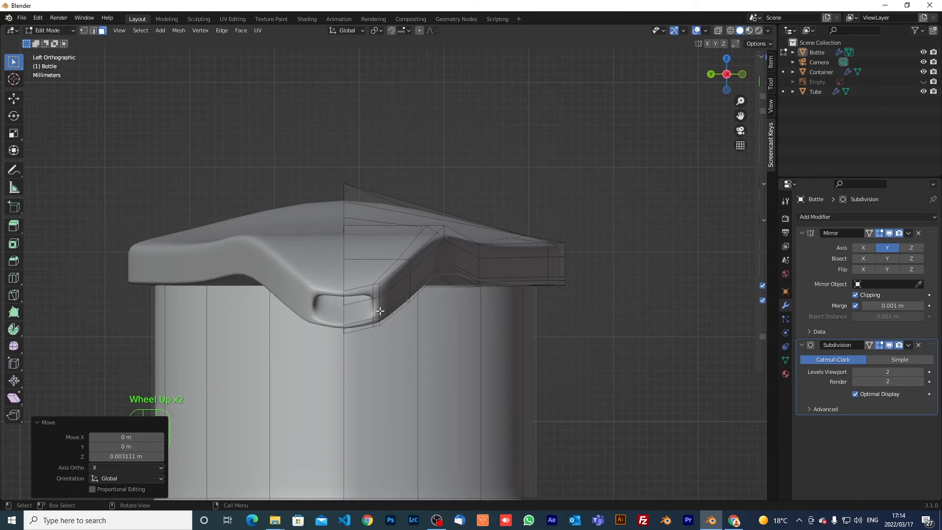
{"action": "key", "text": "Tab"}
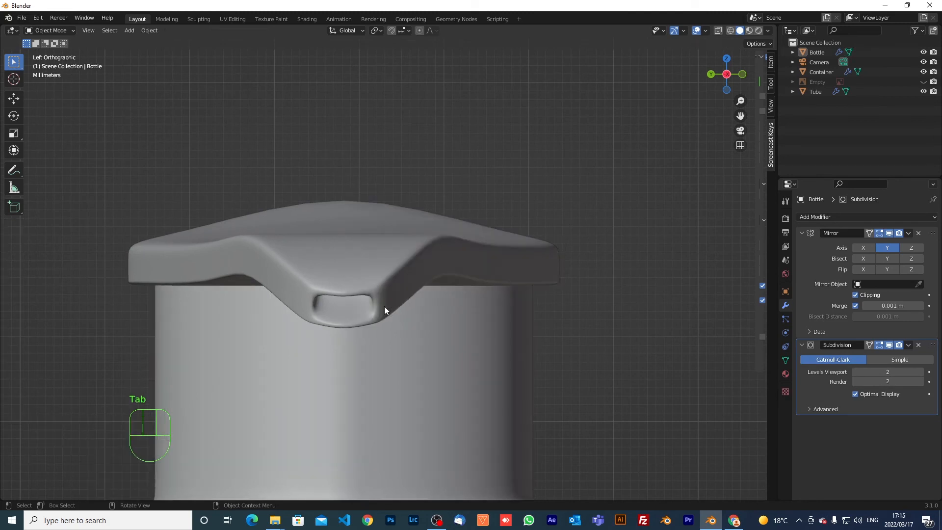
{"action": "key", "text": "Tab"}
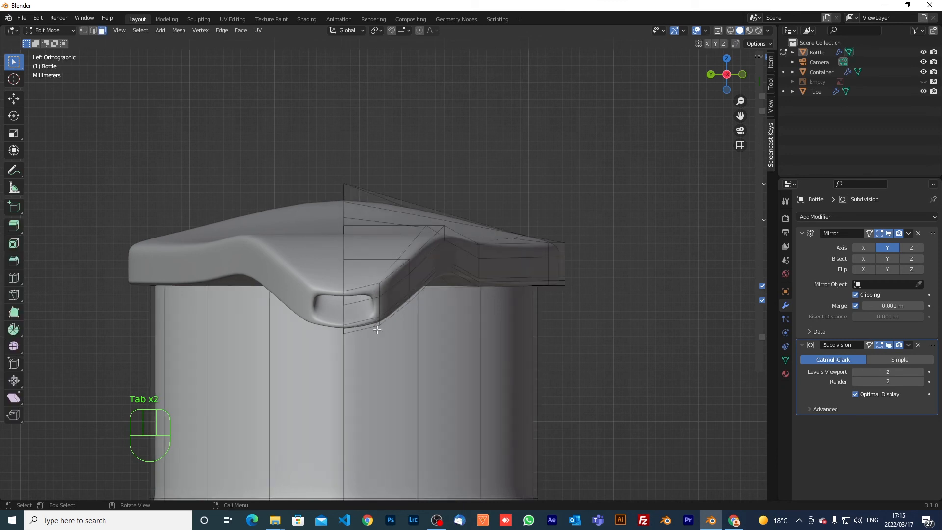
{"action": "left_click", "coordinate": [84, 31]}
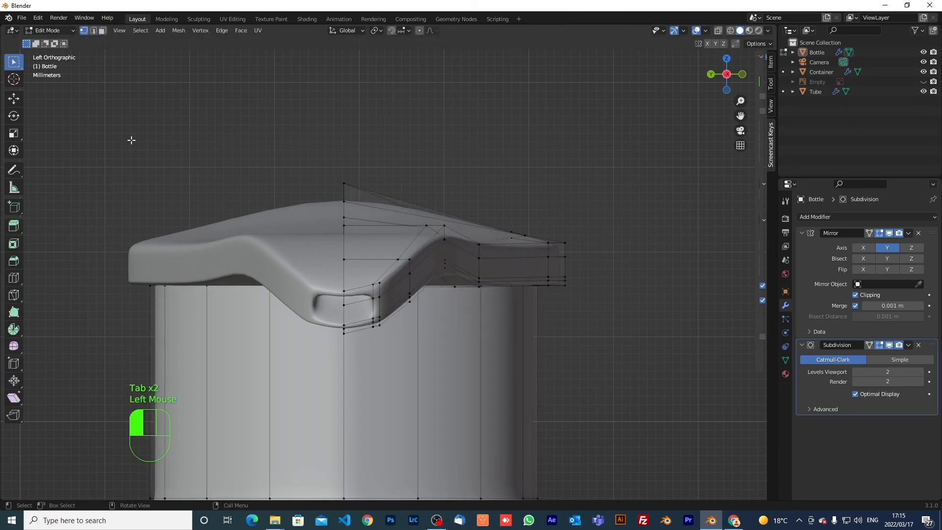
{"action": "left_click_drag", "start_coordinate": [396, 357], "coordinate": [334, 283]}
{"action": "key", "text": "s"}
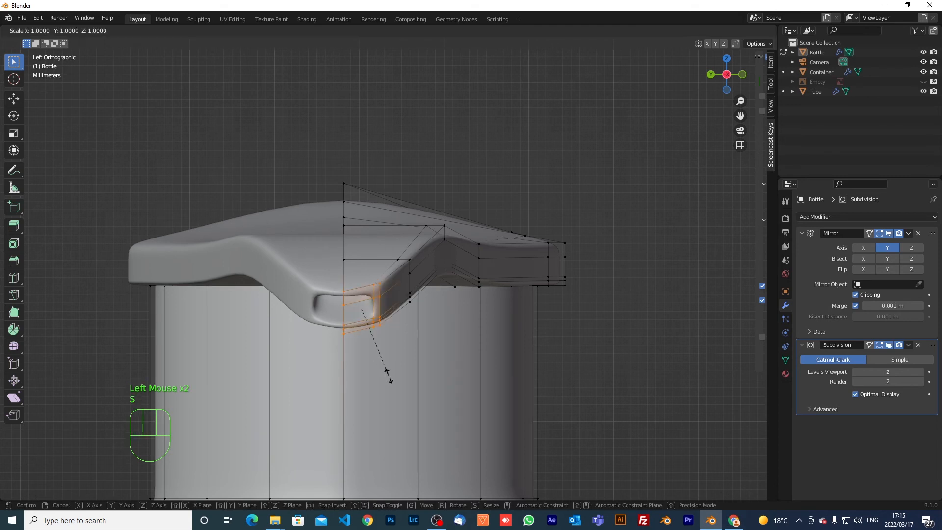
{"action": "key", "text": "z"}
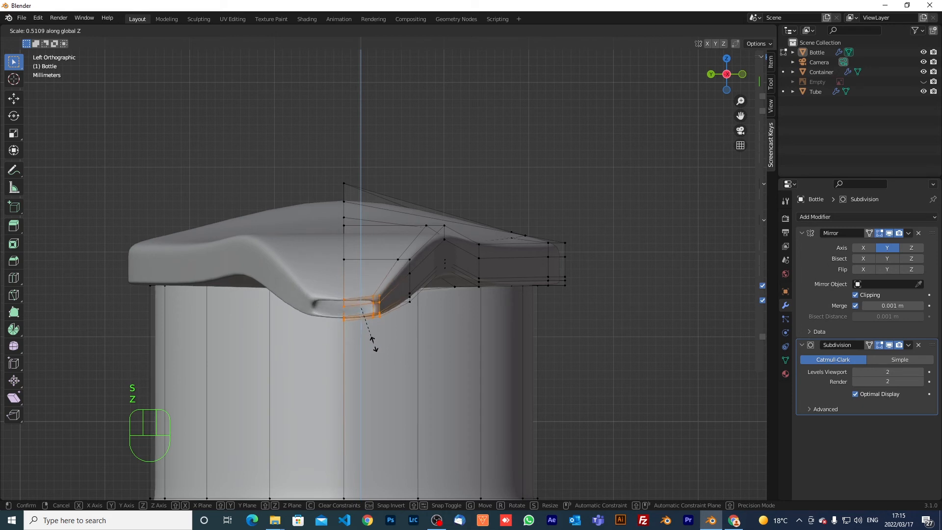
{"action": "left_click", "coordinate": [375, 345]}
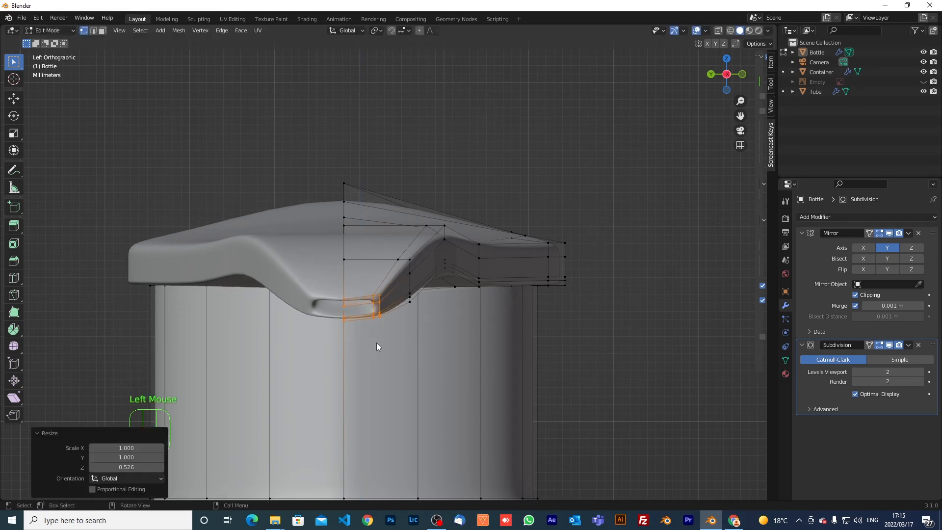
{"action": "key", "text": "Tab"}
Step: Select the Container jar and raise its Subdivision modifier's viewport level to 3
{"action": "scroll", "coordinate": [472, 326], "scroll_direction": "down", "scroll_amount": 2}
{"action": "middle_click_drag", "start_coordinate": [471, 327], "coordinate": [451, 331]}
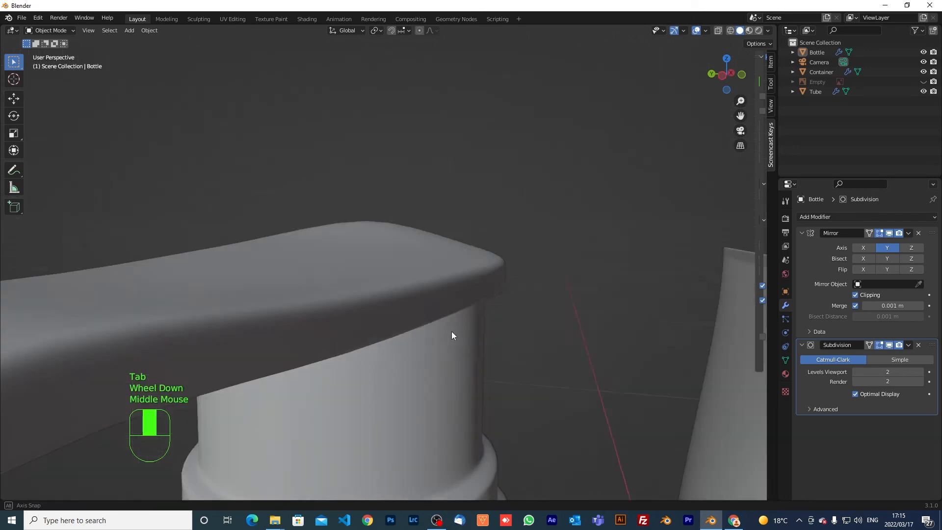
{"action": "scroll", "coordinate": [452, 331], "scroll_direction": "down", "scroll_amount": 1}
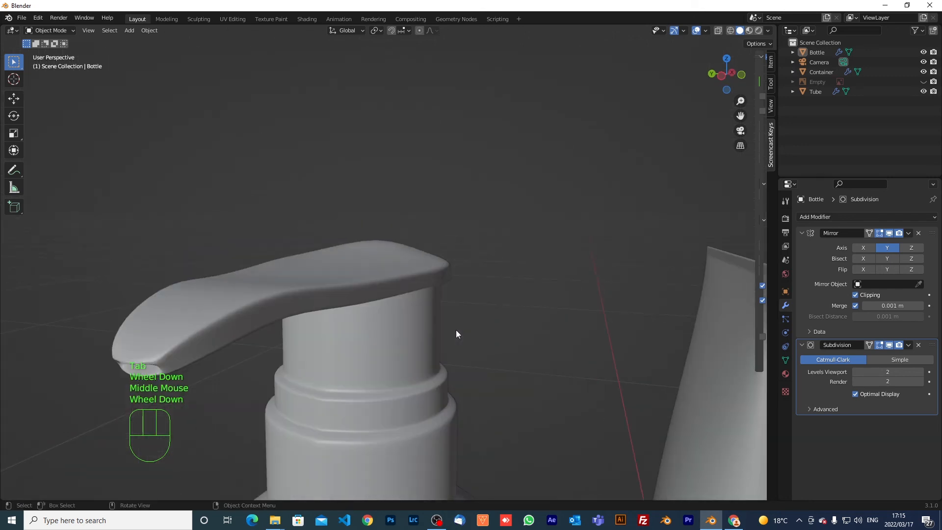
{"action": "key", "text": "KP_1"}
{"action": "scroll", "coordinate": [528, 367], "scroll_direction": "down", "scroll_amount": 2}
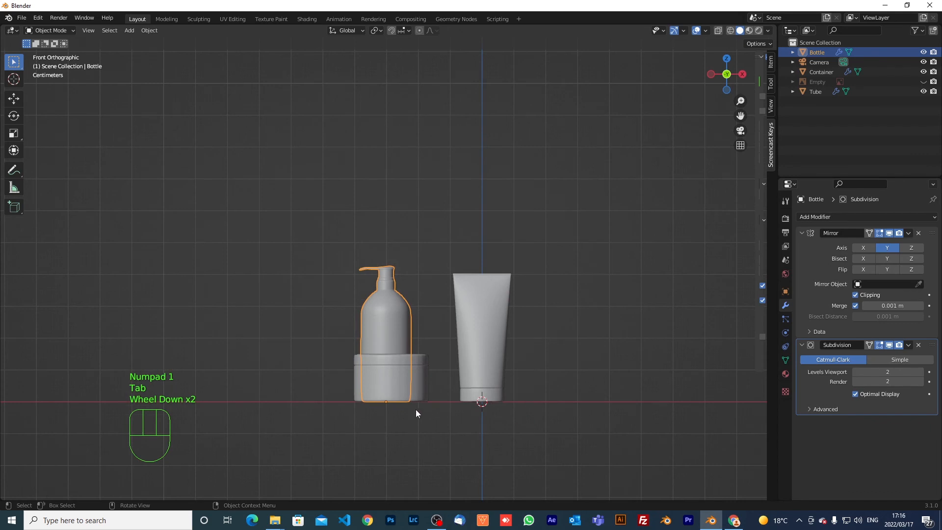
{"action": "left_click", "coordinate": [424, 426]}
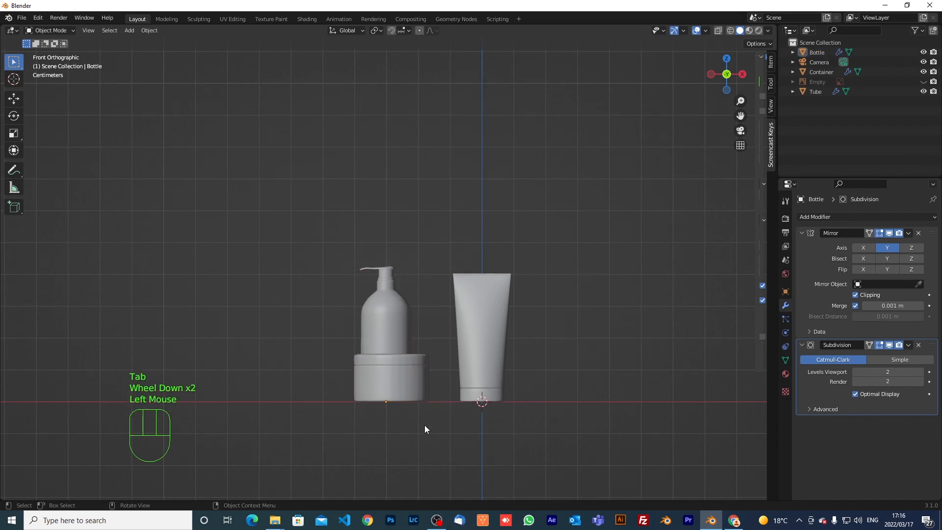
{"action": "scroll", "coordinate": [425, 425], "scroll_direction": "up", "scroll_amount": 2}
{"action": "middle_click_drag", "start_coordinate": [463, 378], "coordinate": [466, 299], "text": "shift"}
{"action": "scroll", "coordinate": [431, 378], "scroll_direction": "up", "scroll_amount": 2}
{"action": "scroll", "coordinate": [430, 378], "scroll_direction": "up", "scroll_amount": 1}
{"action": "left_click", "coordinate": [440, 422]}
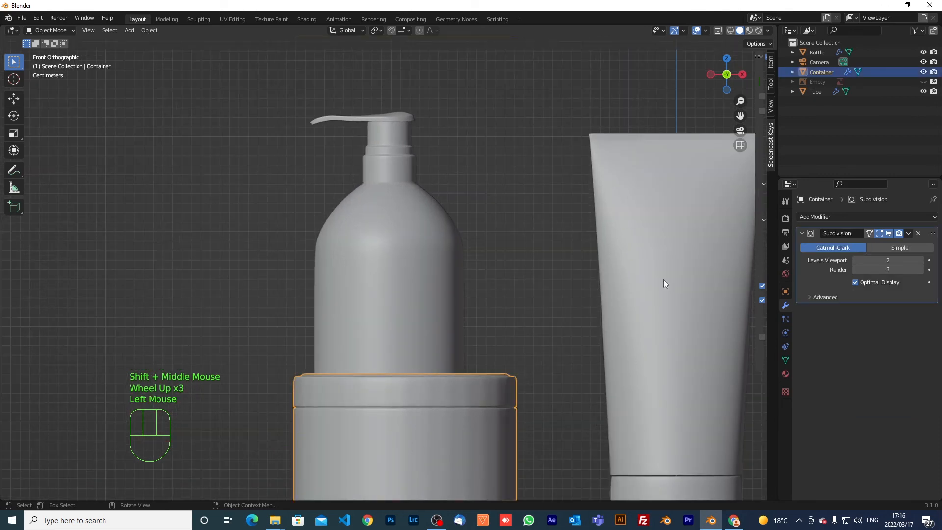
{"action": "left_click", "coordinate": [920, 263]}
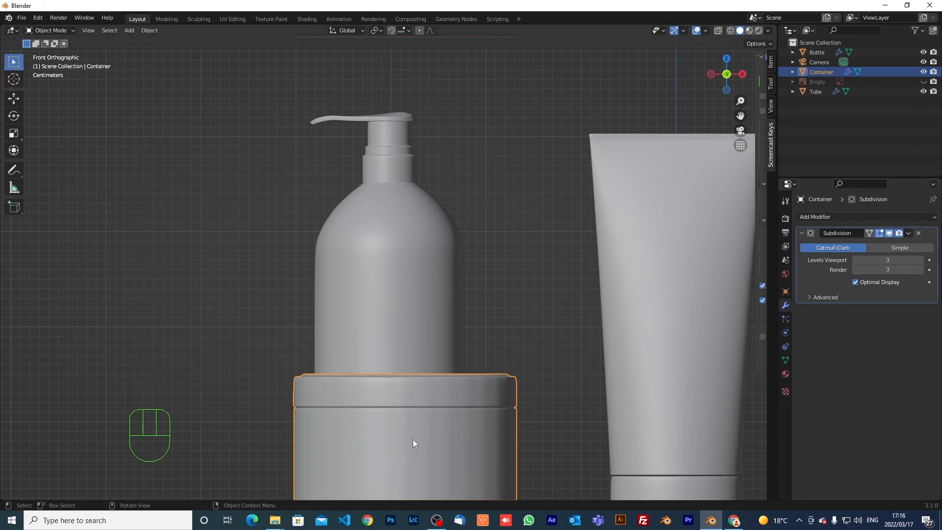
Step: Examine the jar, pump bottle and tube together from the front and from angled views
{"action": "middle_click_drag", "start_coordinate": [491, 406], "coordinate": [351, 443]}
{"action": "scroll", "coordinate": [296, 460], "scroll_direction": "down", "scroll_amount": 2}
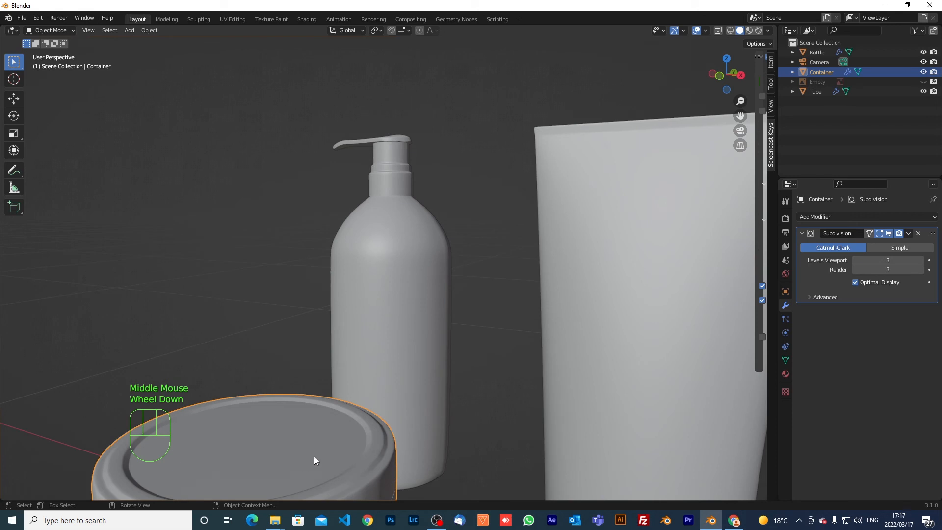
{"action": "key", "text": "KP_1"}
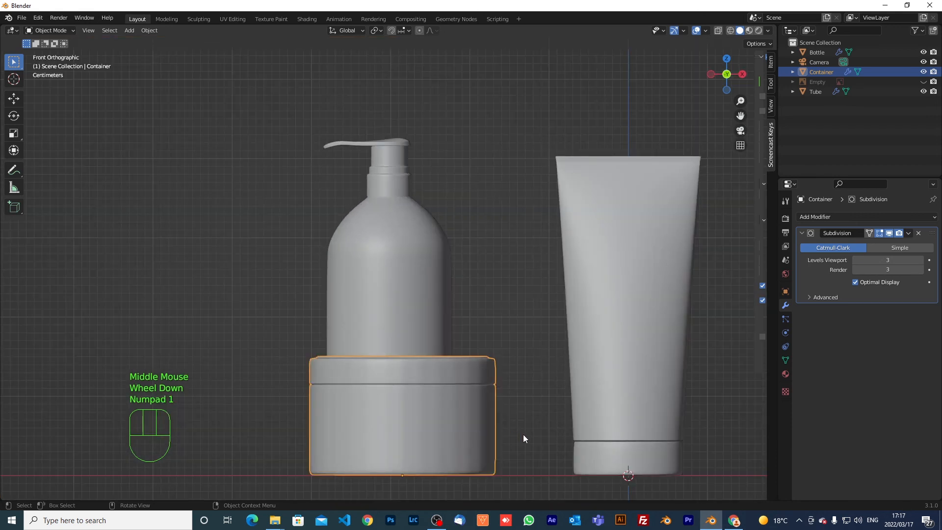
{"action": "left_click", "coordinate": [523, 438]}
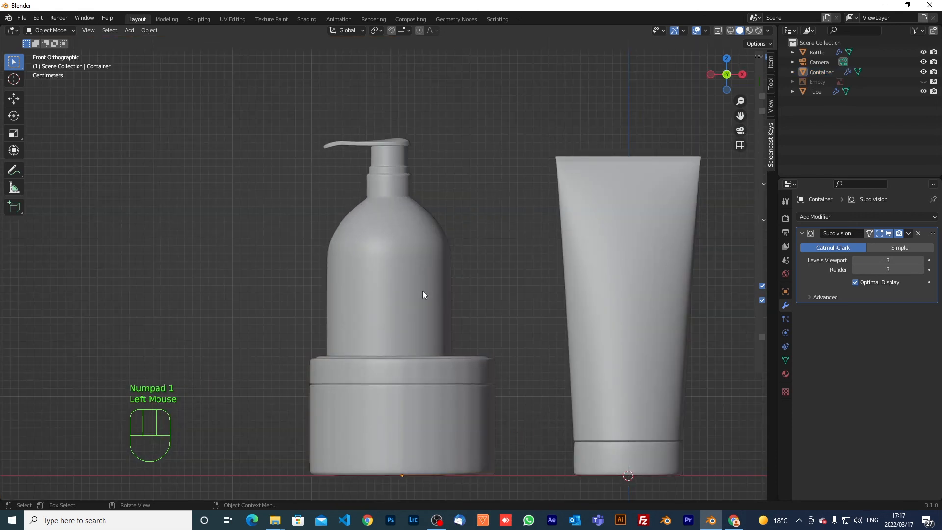
{"action": "middle_click_drag", "start_coordinate": [685, 326], "coordinate": [626, 327]}
{"action": "scroll", "coordinate": [654, 326], "scroll_direction": "down", "scroll_amount": 1}
{"action": "scroll", "coordinate": [653, 325], "scroll_direction": "down", "scroll_amount": 2}
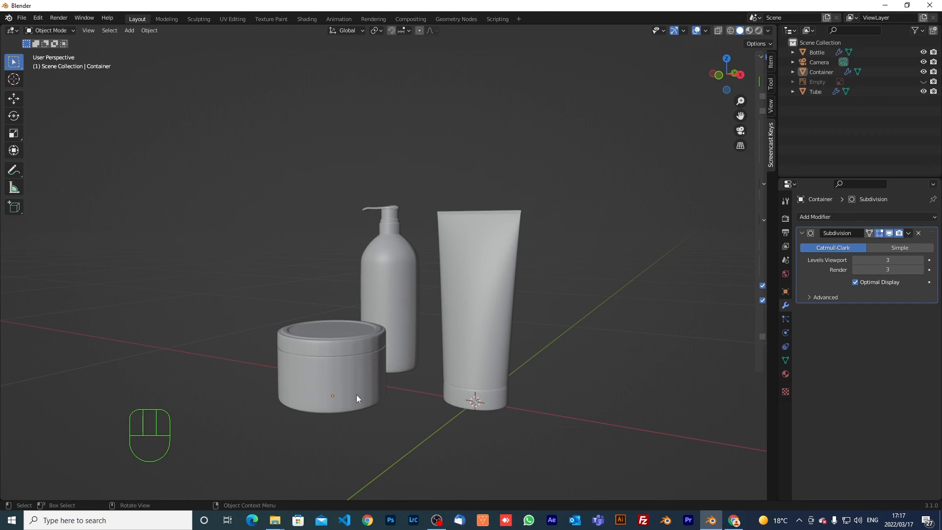
{"action": "scroll", "coordinate": [357, 395], "scroll_direction": "up", "scroll_amount": 2}
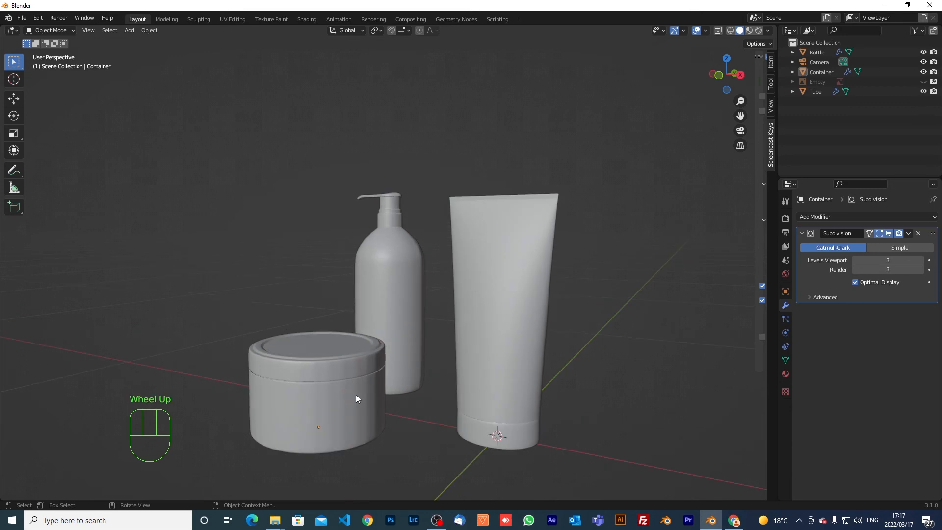
{"action": "middle_click_drag", "start_coordinate": [522, 347], "coordinate": [433, 257]}
Step: Switch editing to the Tube and add one horizontal loop cut around its upper body, slid toward the top with factor -0.565
{"action": "key", "text": "Tab"}
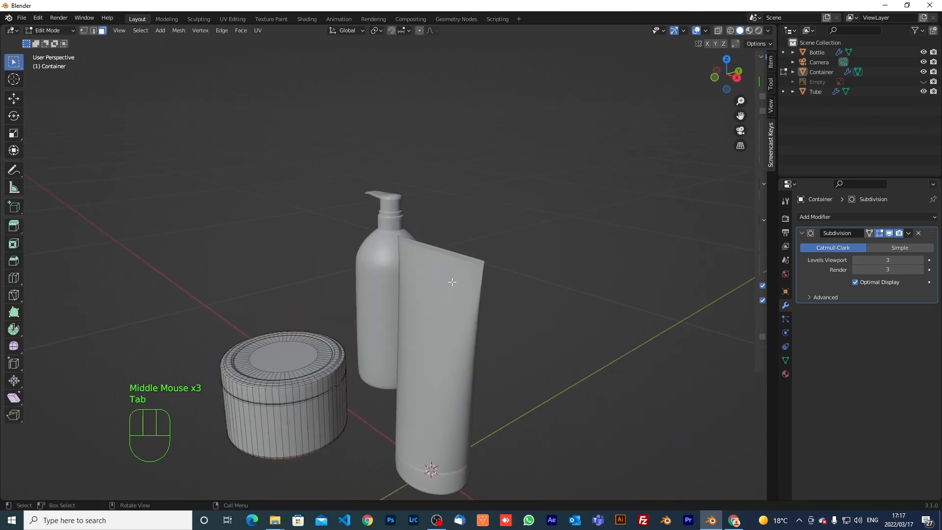
{"action": "left_click", "coordinate": [450, 282]}
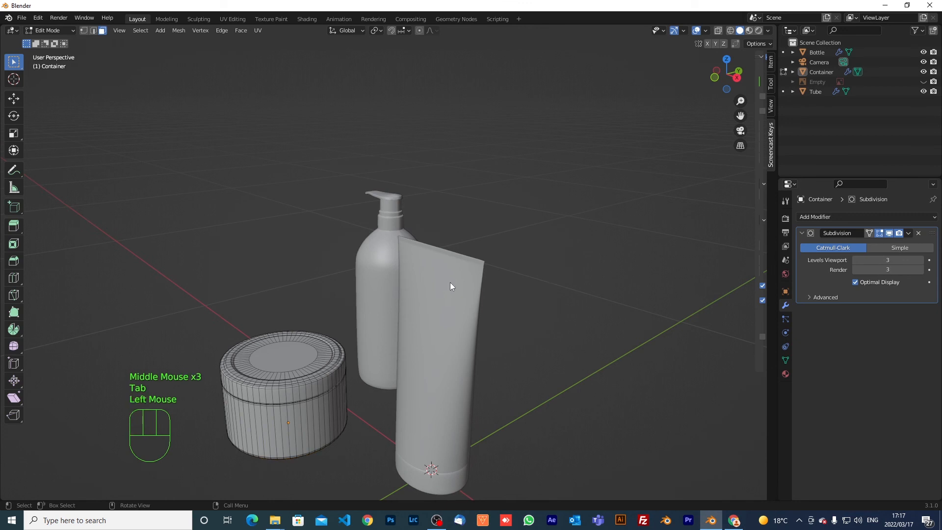
{"action": "key", "text": "Tab"}
{"action": "left_click", "coordinate": [449, 282]}
{"action": "key", "text": "Tab"}
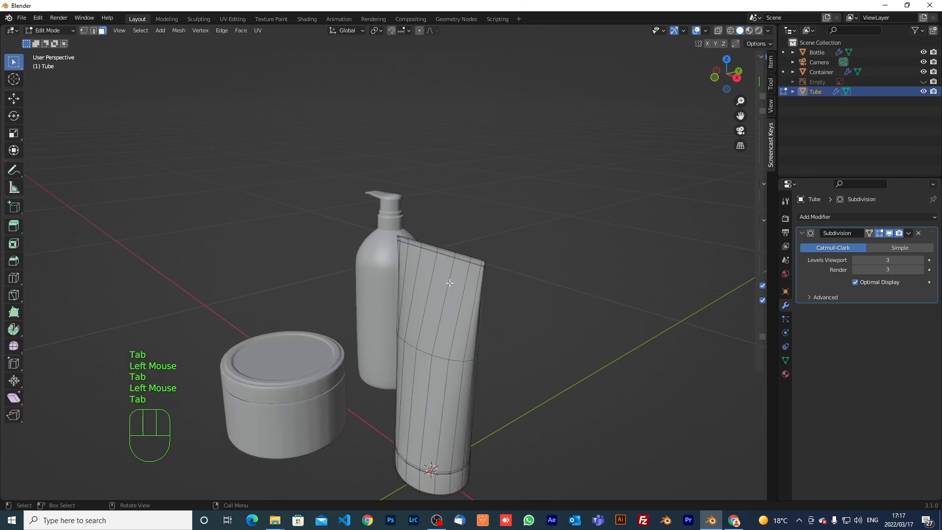
{"action": "scroll", "coordinate": [444, 284], "scroll_direction": "up", "scroll_amount": 1}
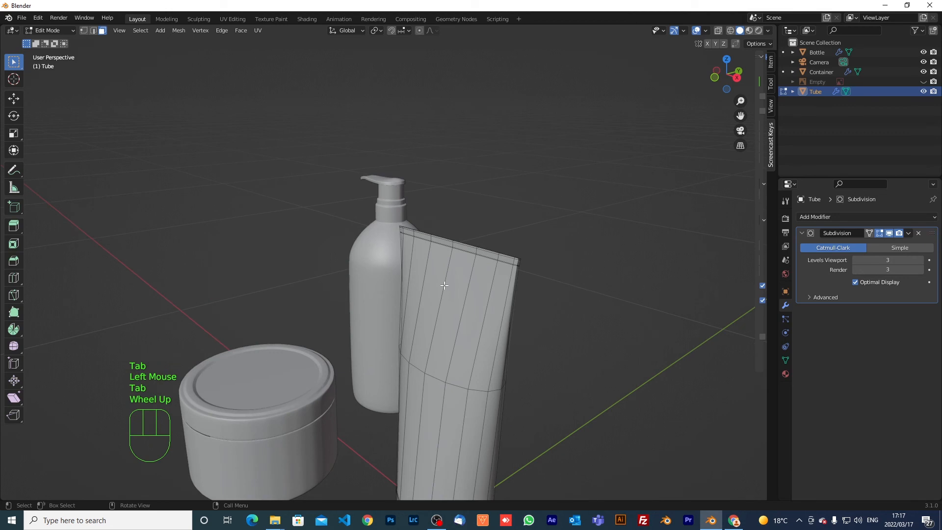
{"action": "key", "text": "ctrl+r"}
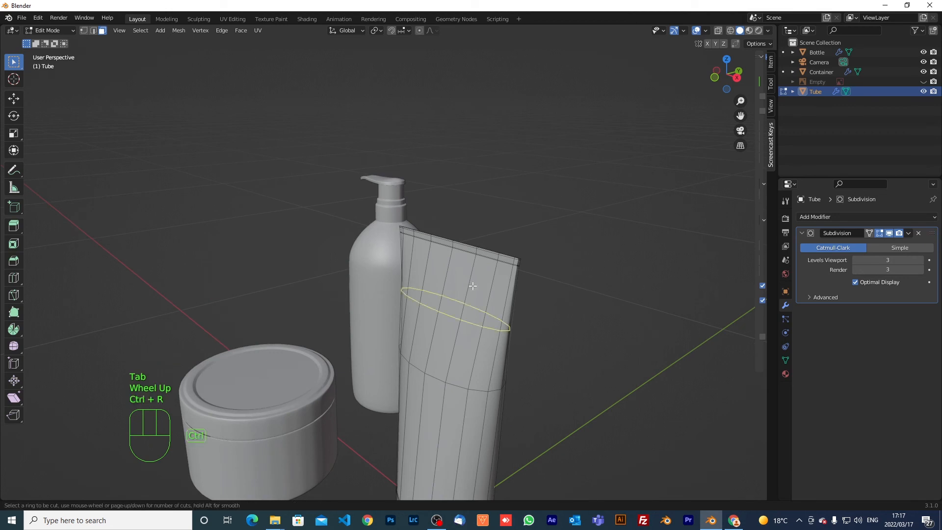
{"action": "left_click", "coordinate": [474, 286]}
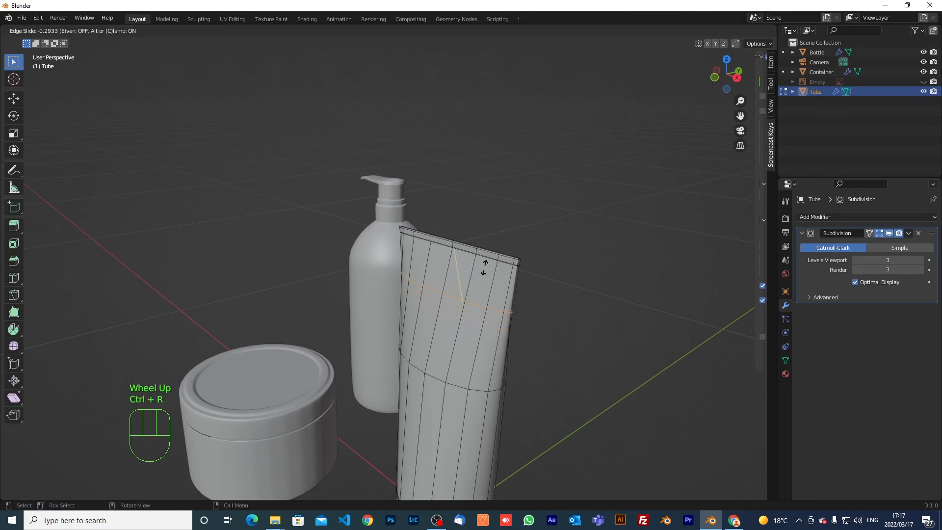
{"action": "left_click", "coordinate": [491, 251]}
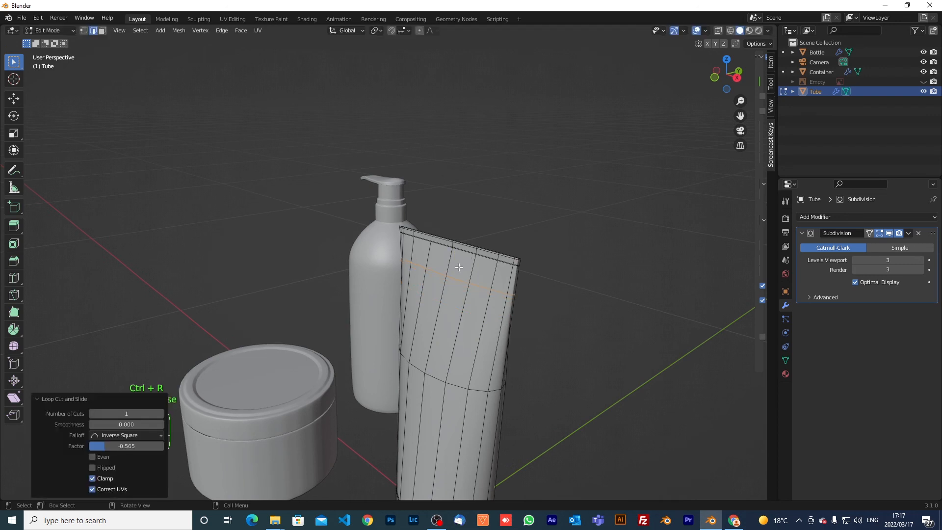
Step: Select the central edges of the upper loop on both the front and back of the tube
{"action": "left_click", "coordinate": [455, 278]}
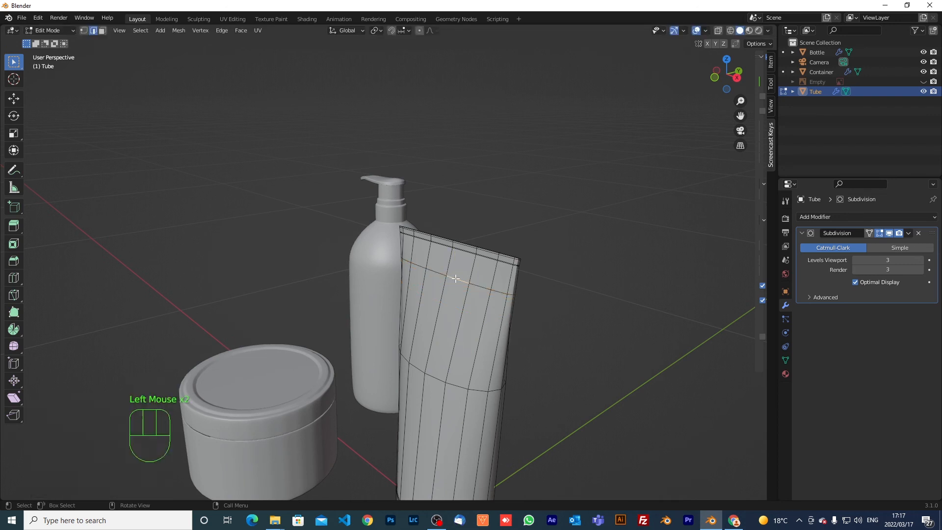
{"action": "left_click", "coordinate": [498, 272], "text": "shift"}
{"action": "middle_click_drag", "start_coordinate": [546, 287], "coordinate": [485, 302]}
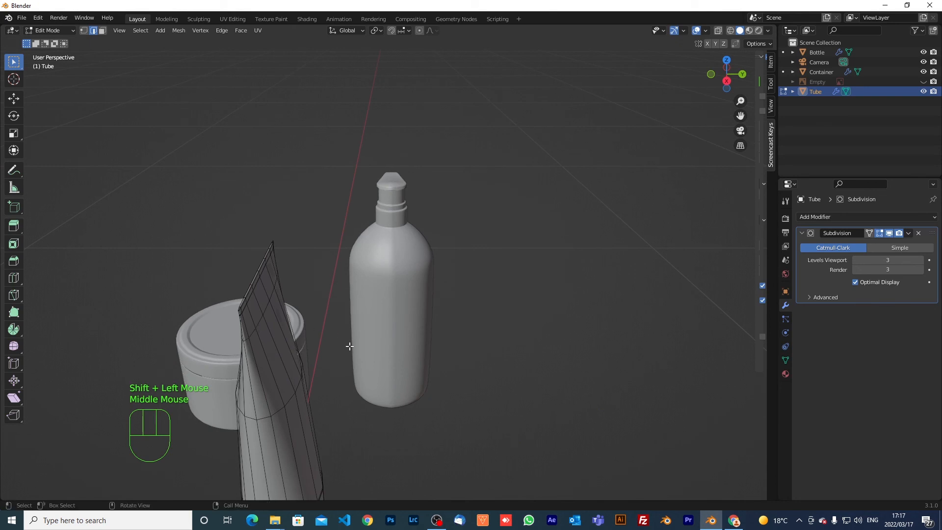
{"action": "key", "text": "ctrl+KP_1"}
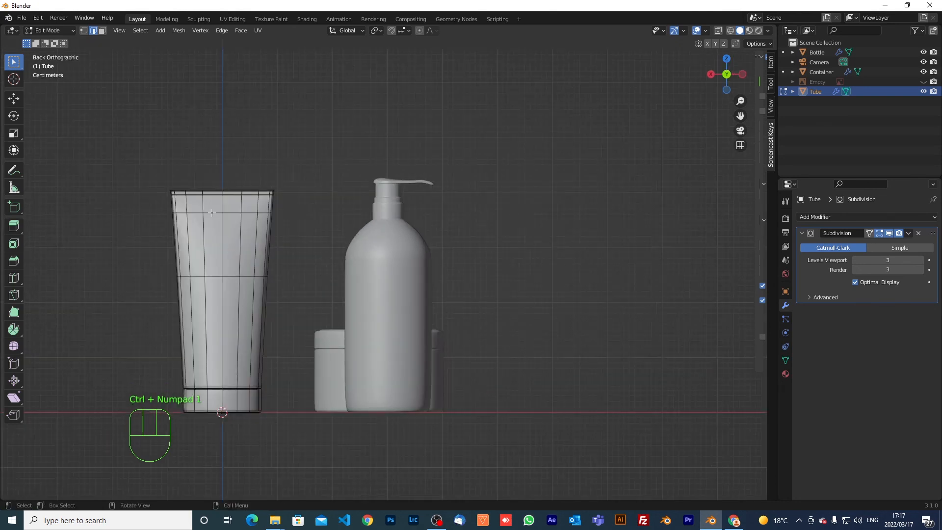
{"action": "double_click", "coordinate": [212, 211], "text": "shift"}
{"action": "key", "text": "KP_7"}
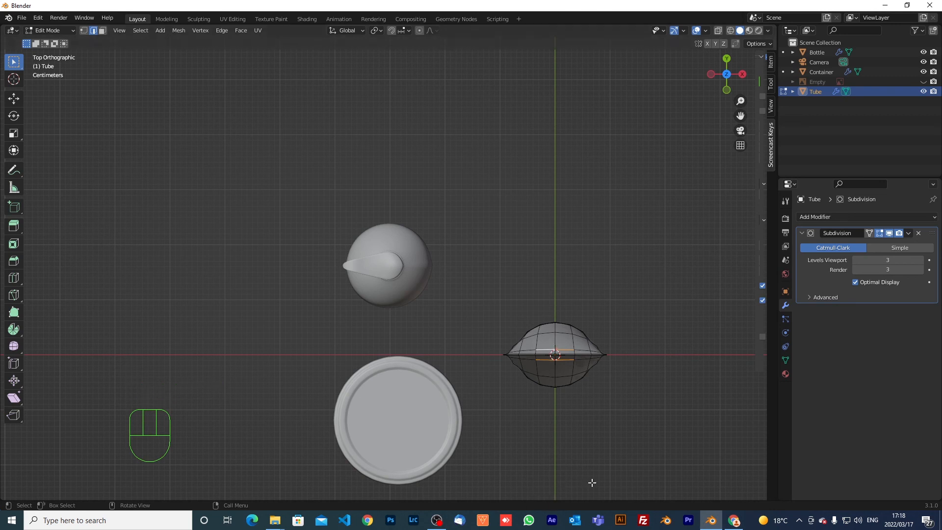
Step: Show the Empty reference image in front view, hide the Tube to examine the photographed tube's shape, and hide the reference again
{"action": "left_click", "coordinate": [924, 82]}
{"action": "key", "text": "KP_1"}
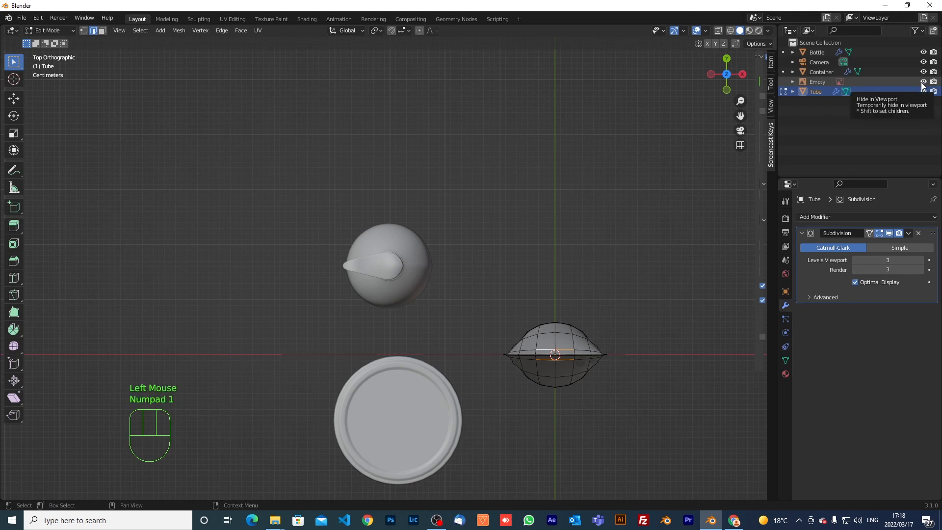
{"action": "key", "text": "KP_1"}
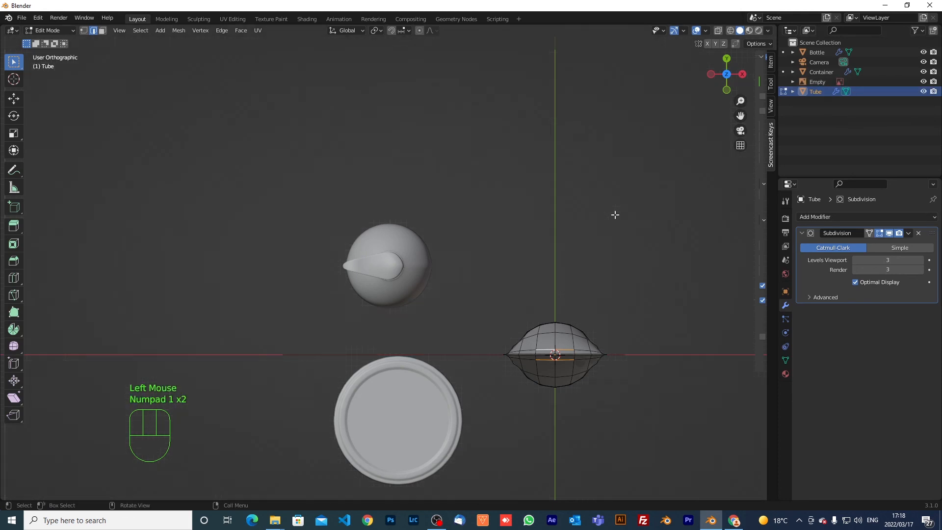
{"action": "scroll", "coordinate": [536, 221], "scroll_direction": "down", "scroll_amount": 1}
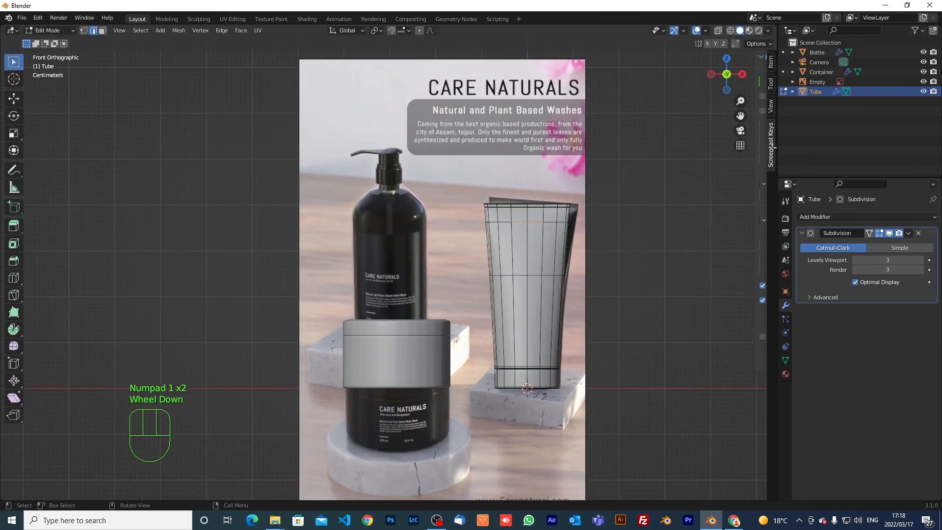
{"action": "left_click", "coordinate": [924, 92]}
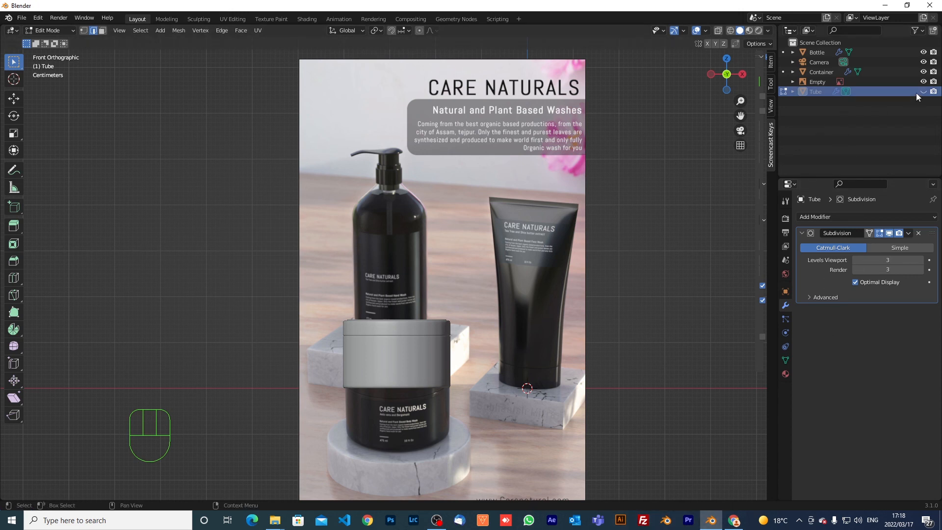
{"action": "left_click_drag", "start_coordinate": [927, 92], "coordinate": [923, 81]}
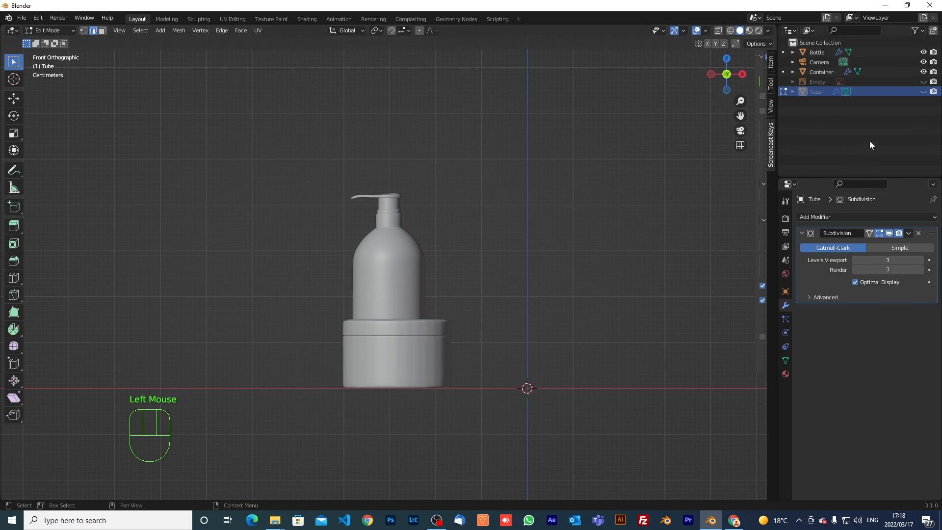
Step: Unhide the Tube and scale its selected upper front and back edges by 1.890 along Y to push them outward
{"action": "left_click", "coordinate": [922, 91]}
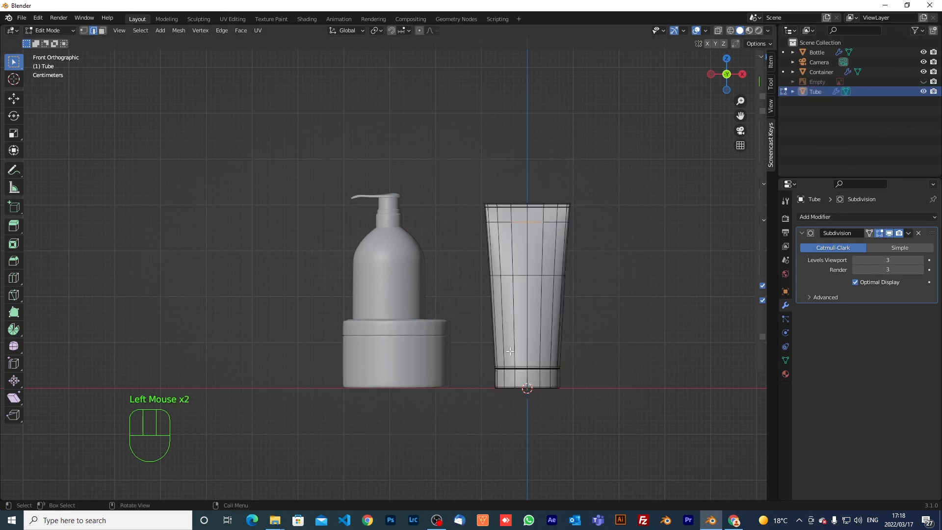
{"action": "key", "text": "KP_7"}
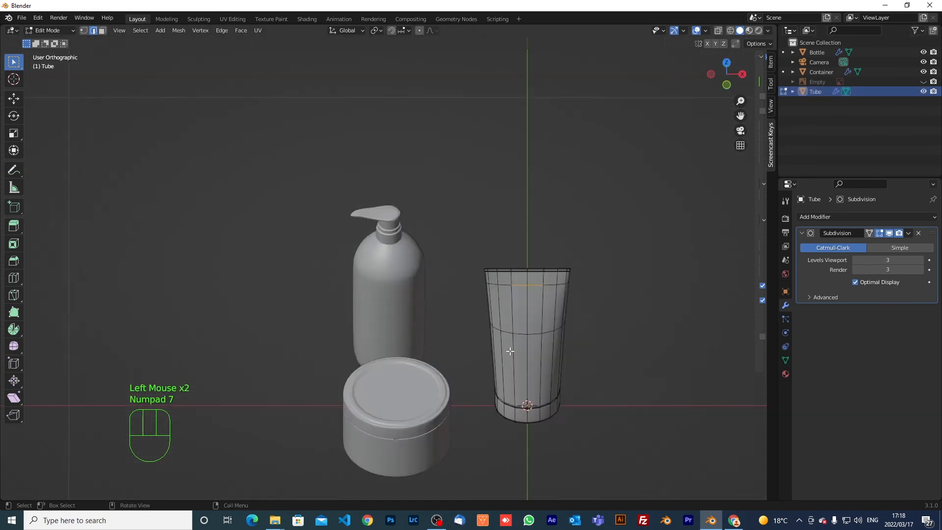
{"action": "key", "text": "s"}
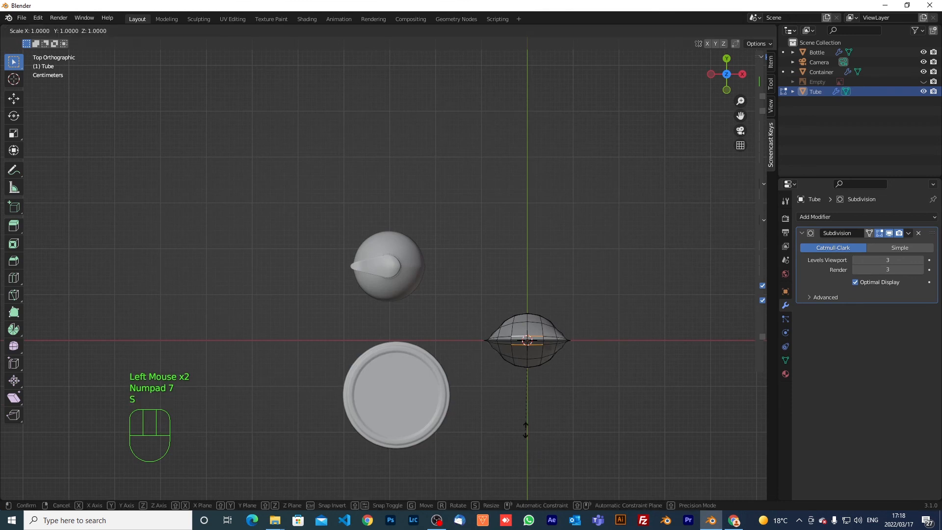
{"action": "key", "text": "y"}
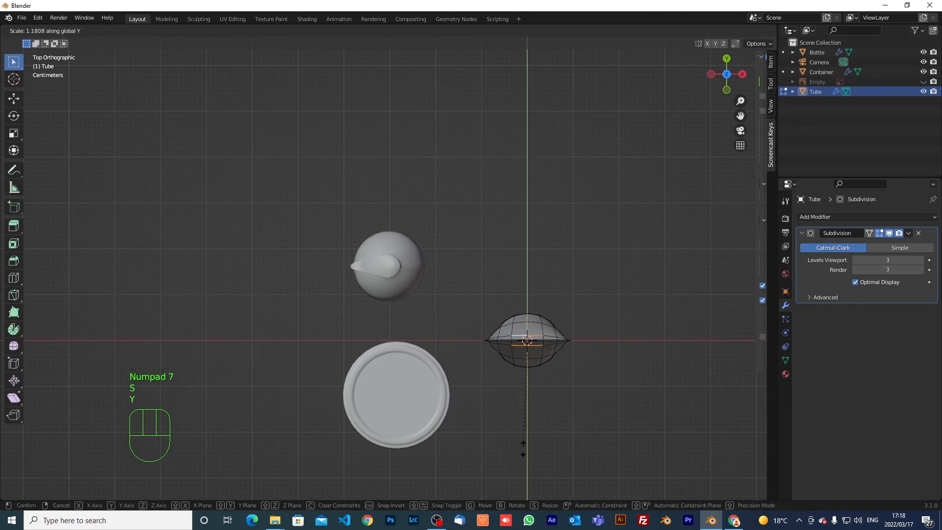
{"action": "left_click", "coordinate": [542, 45]}
{"action": "key", "text": "KP_1"}
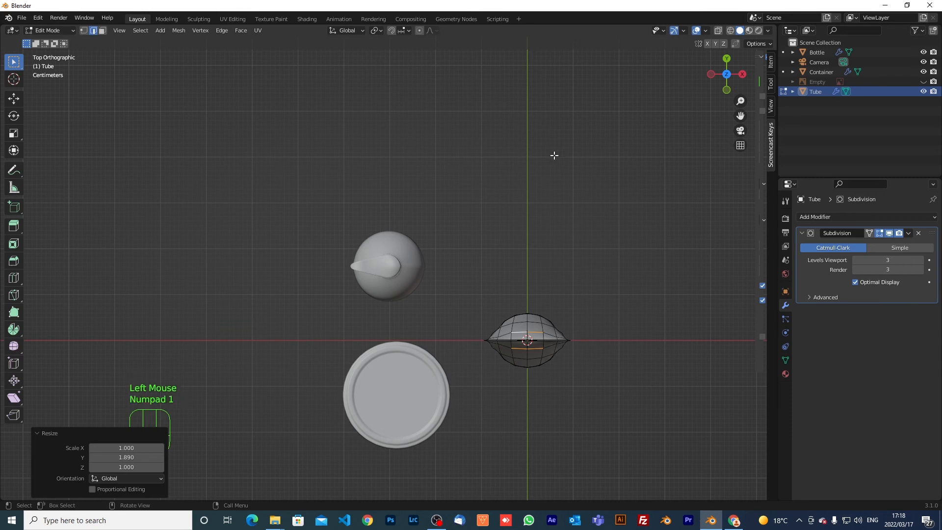
{"action": "key", "text": "Tab"}
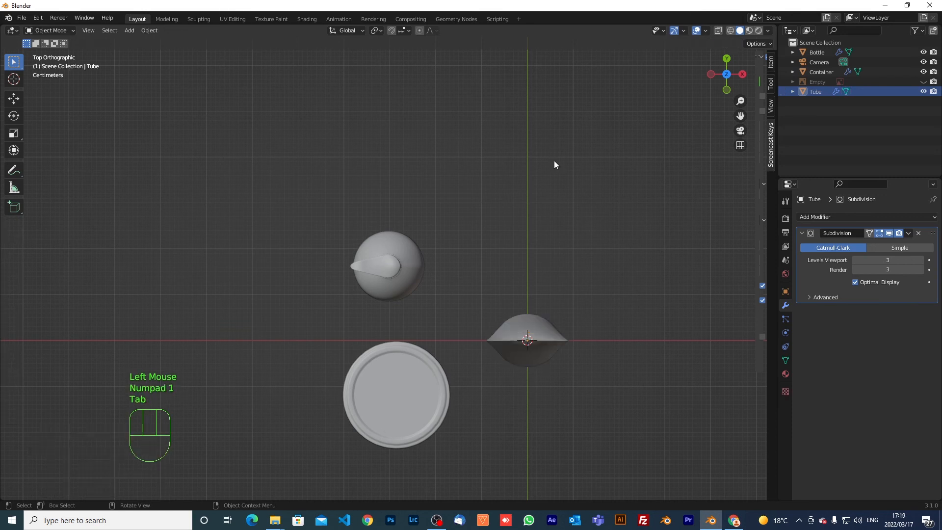
{"action": "key", "text": "KP_1"}
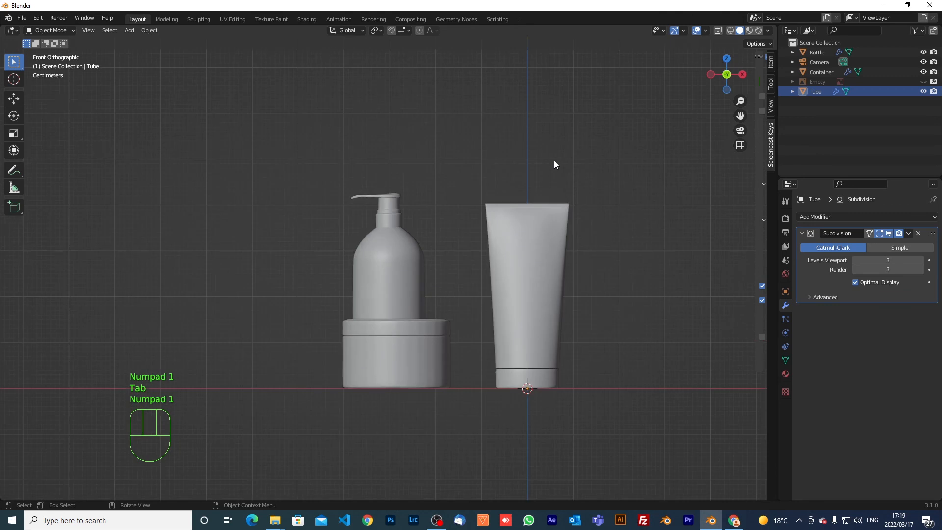
{"action": "scroll", "coordinate": [555, 191], "scroll_direction": "up", "scroll_amount": 1}
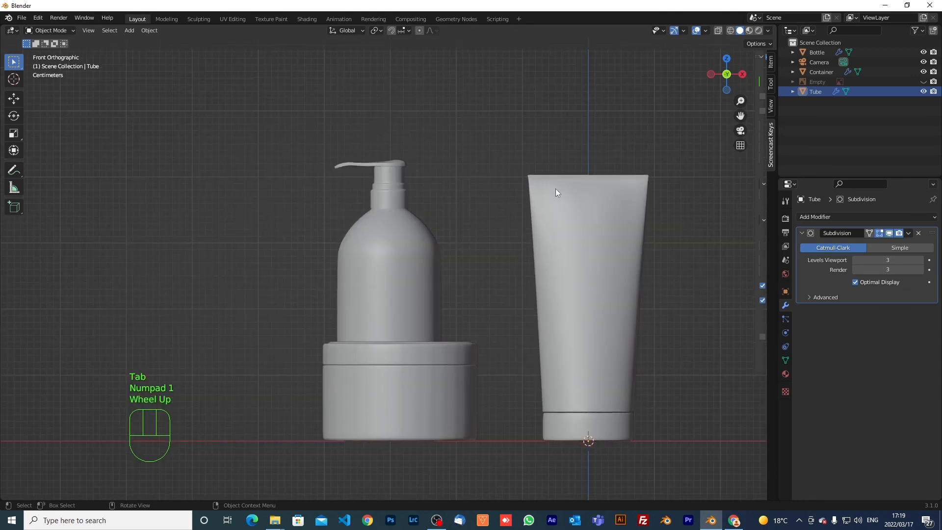
Step: Widen the tube's selected upper front and back edges further by scaling them 1.231 along Y, and return to Object Mode
{"action": "key", "text": "Tab"}
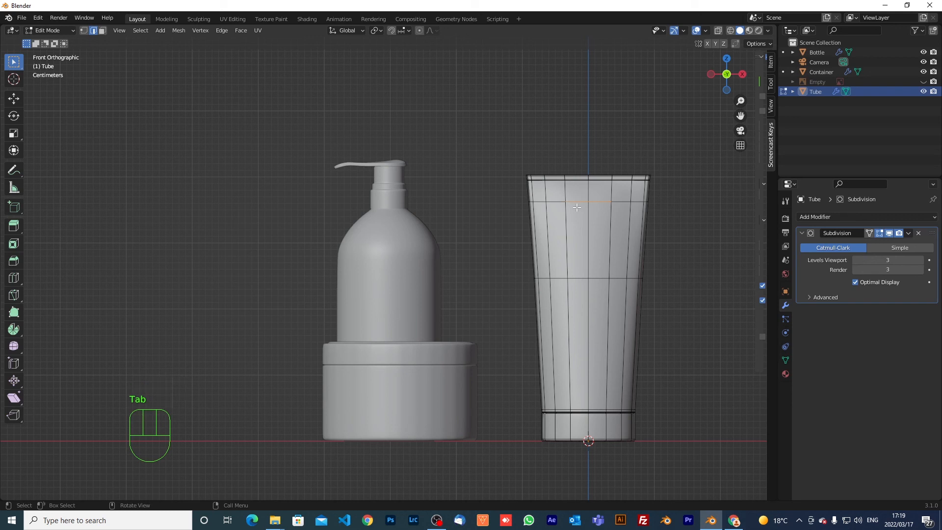
{"action": "left_click", "coordinate": [772, 62]}
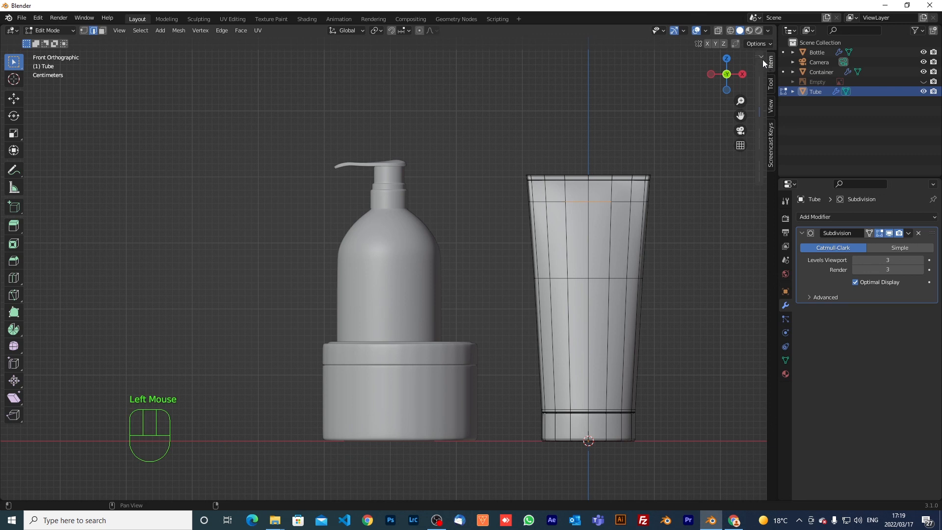
{"action": "left_click", "coordinate": [758, 57]}
{"action": "left_click", "coordinate": [758, 56]}
{"action": "scroll", "coordinate": [593, 252], "scroll_direction": "up", "scroll_amount": 1}
{"action": "middle_click_drag", "start_coordinate": [593, 252], "coordinate": [665, 251]}
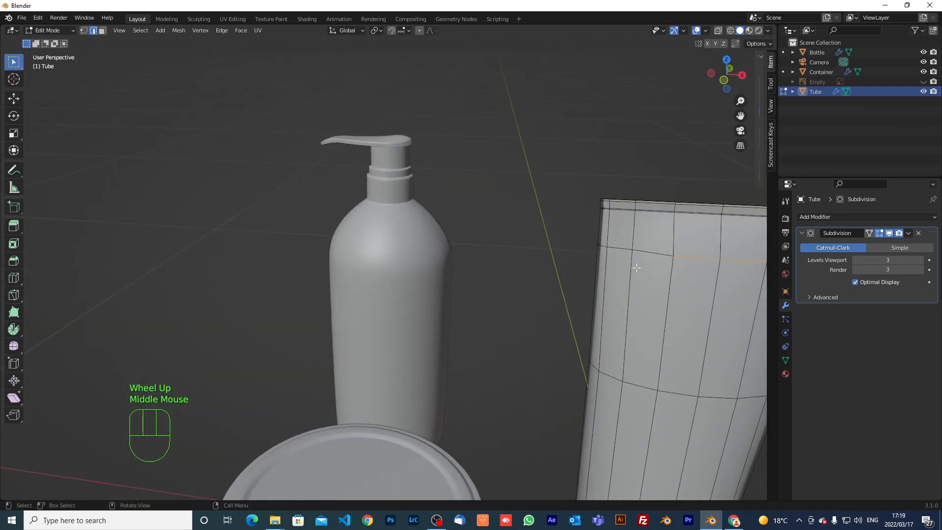
{"action": "scroll", "coordinate": [636, 267], "scroll_direction": "down", "scroll_amount": 1}
{"action": "middle_click_drag", "start_coordinate": [636, 267], "coordinate": [608, 324]}
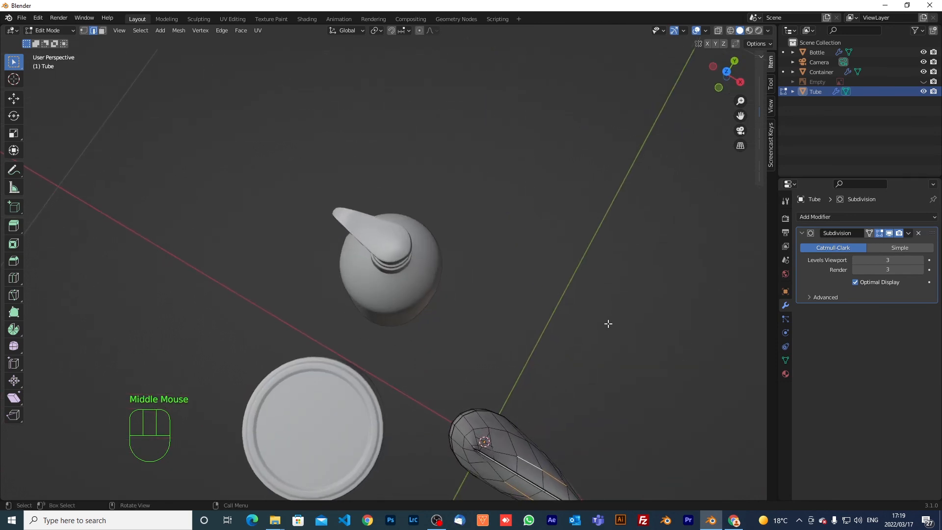
{"action": "key", "text": "s"}
{"action": "key", "text": "y"}
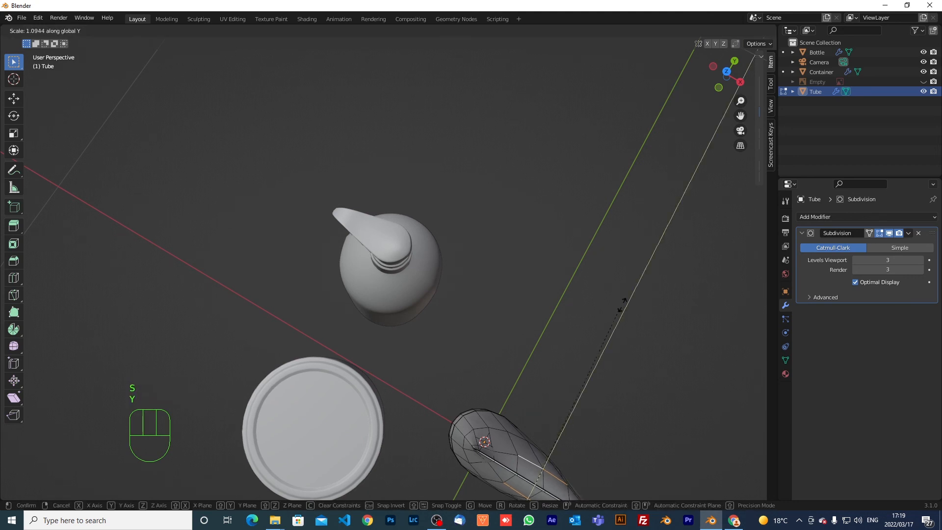
{"action": "left_click", "coordinate": [632, 291]}
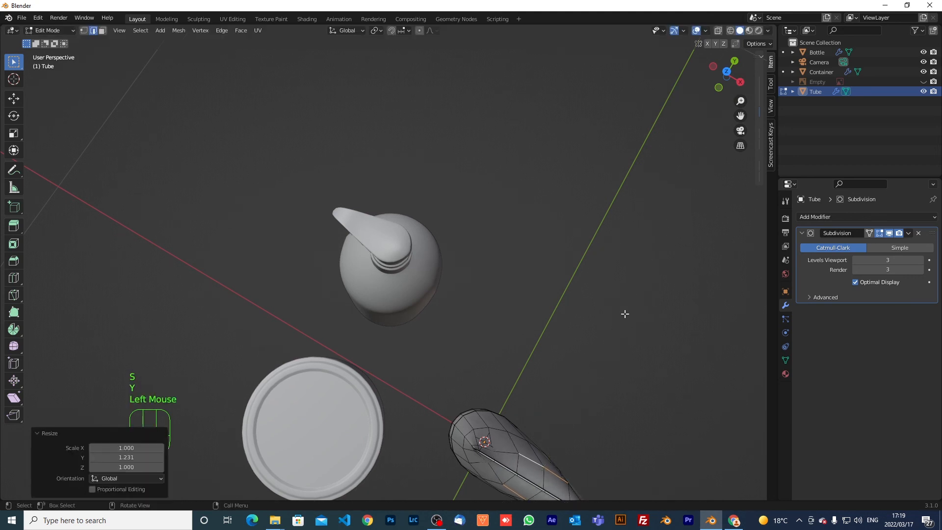
{"action": "key", "text": "Tab"}
Step: Examine the reshaped tube beside the bottle and jar from above, at an angle and from the front
{"action": "scroll", "coordinate": [613, 434], "scroll_direction": "down", "scroll_amount": 2}
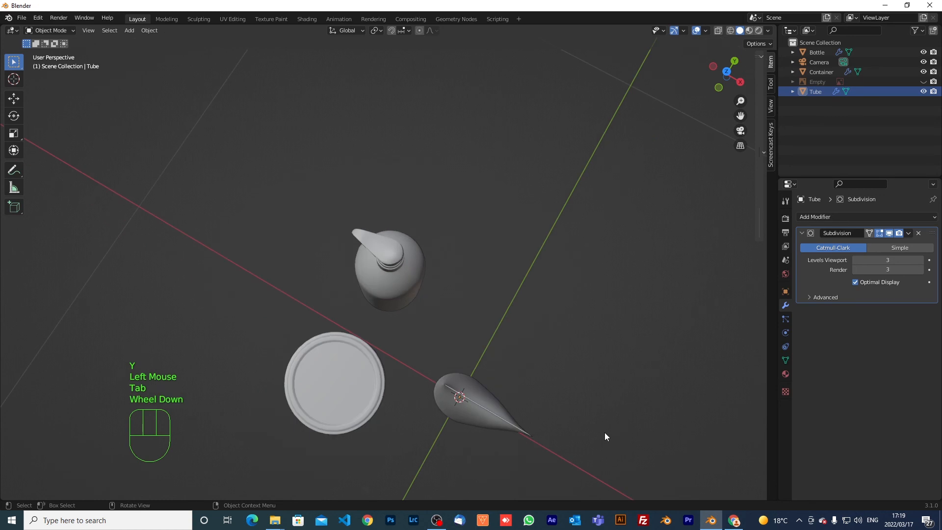
{"action": "middle_click_drag", "start_coordinate": [578, 412], "coordinate": [556, 314]}
{"action": "scroll", "coordinate": [466, 299], "scroll_direction": "up", "scroll_amount": 1}
{"action": "middle_click_drag", "start_coordinate": [470, 299], "coordinate": [568, 219]}
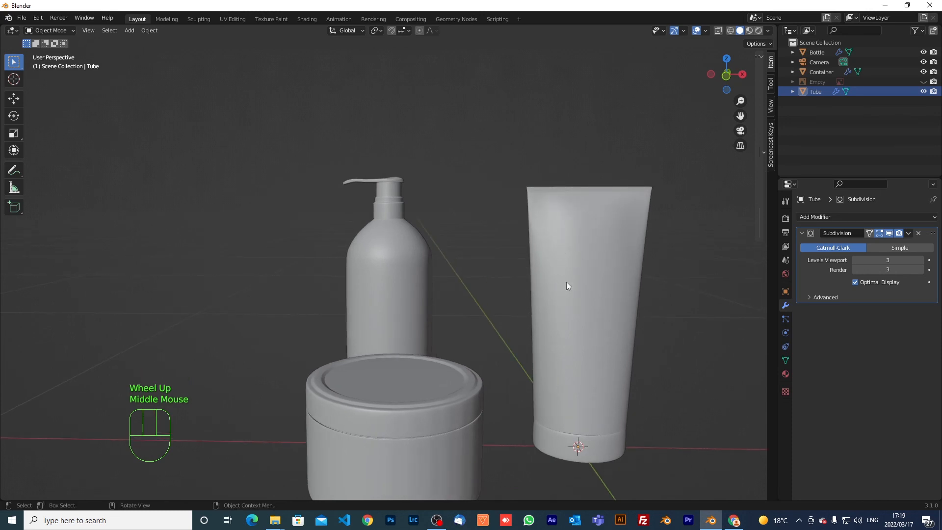
{"action": "key", "text": "KP_1"}
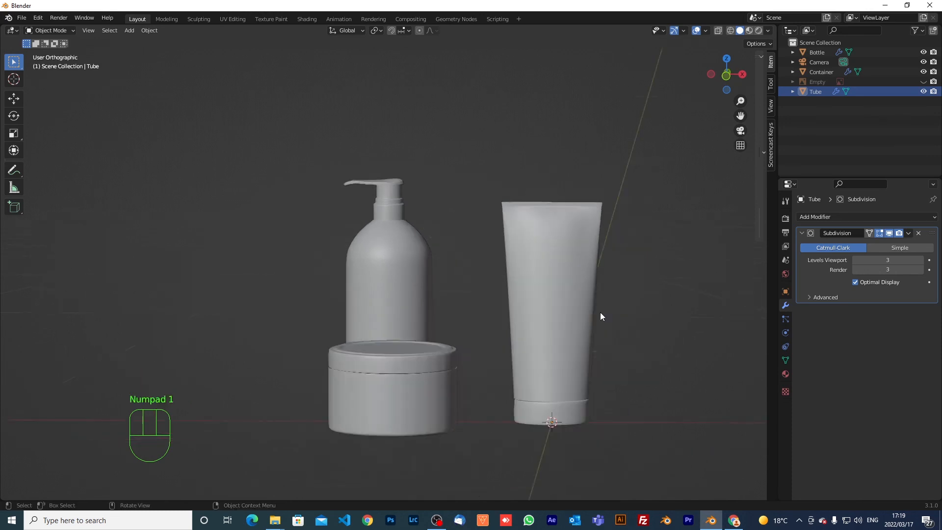
{"action": "middle_click_drag", "start_coordinate": [610, 314], "coordinate": [489, 302], "text": "shift"}
{"action": "scroll", "coordinate": [488, 301], "scroll_direction": "up", "scroll_amount": 2}
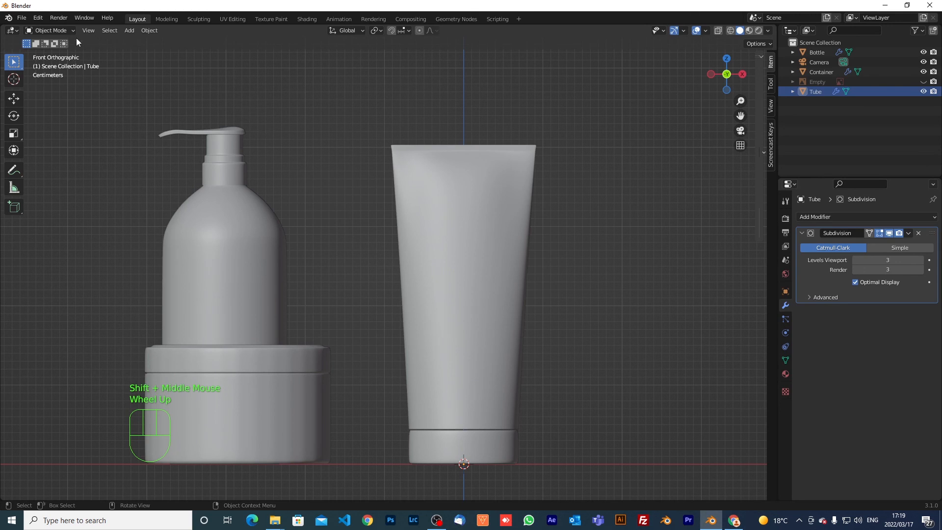
Step: Save the Blender project as Product.blend in the Tutorials folder
{"action": "left_click", "coordinate": [22, 18]}
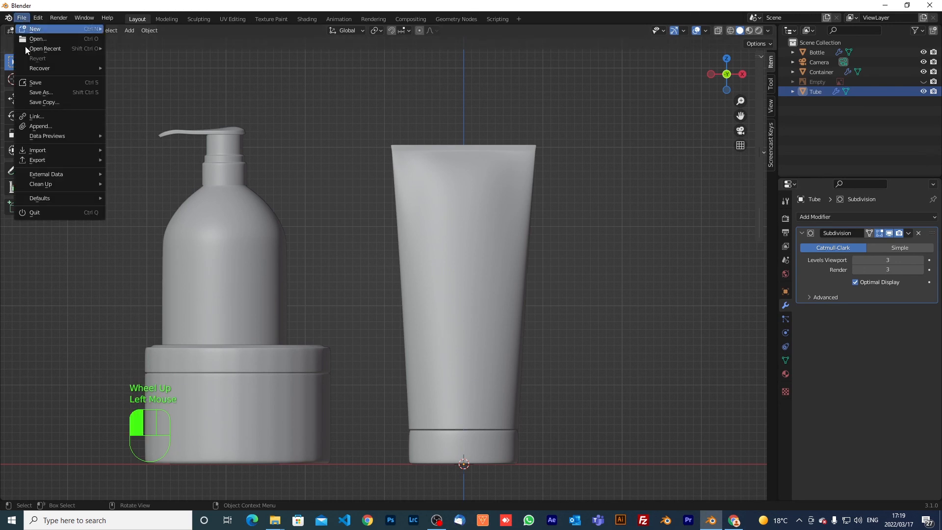
{"action": "left_click", "coordinate": [35, 92]}
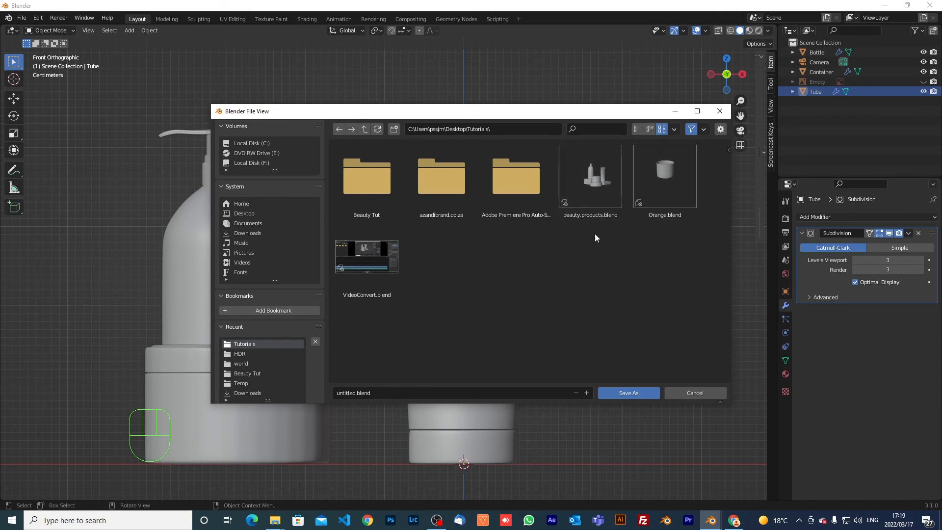
{"action": "left_click", "coordinate": [357, 396]}
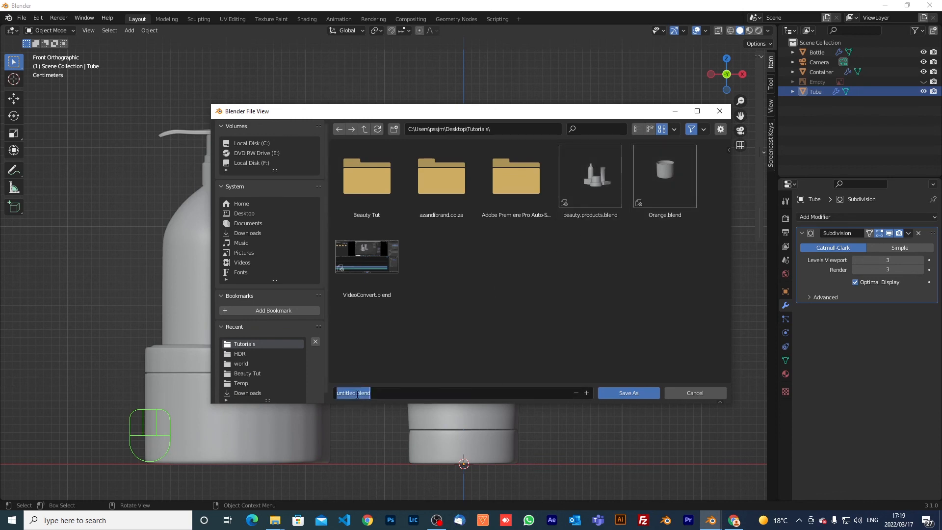
{"action": "key", "text": "Right"}
{"action": "key", "text": "BackSpace"}
{"action": "key", "text": "BackSpace"}
{"action": "key", "text": "BackSpace"}
{"action": "key", "text": "BackSpace"}
{"action": "key", "text": "BackSpace"}
{"action": "key", "text": "BackSpace"}
{"action": "key", "text": "BackSpace"}
{"action": "key", "text": "BackSpace"}
{"action": "type", "text": "Product"}
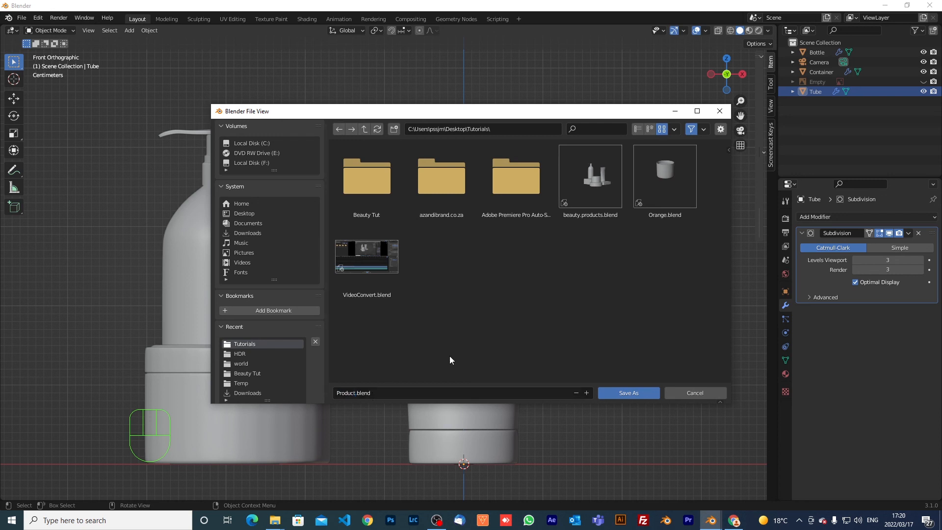
{"action": "left_click", "coordinate": [614, 394]}
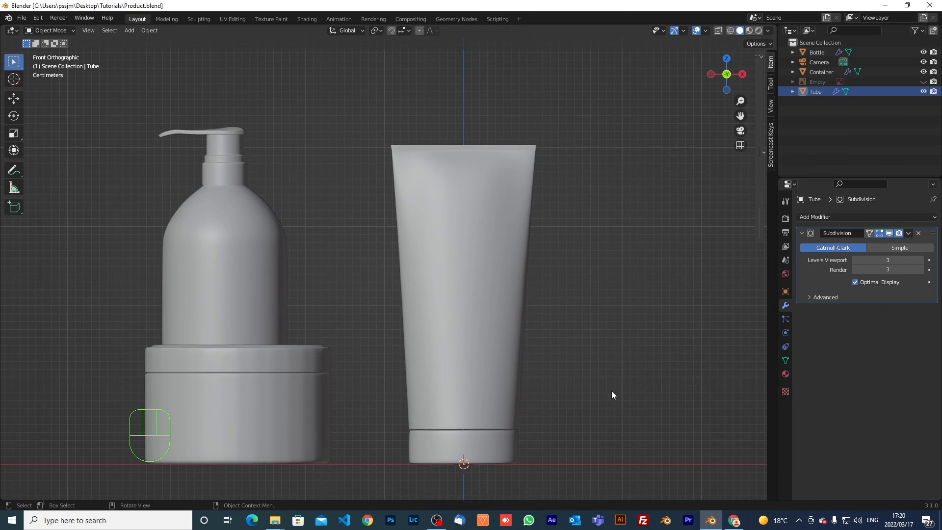
{"action": "left_click", "coordinate": [436, 520]}
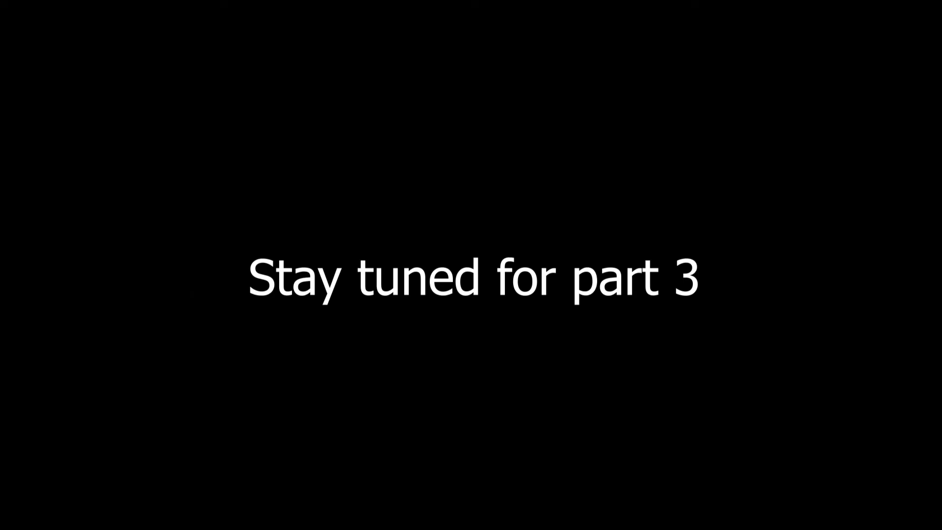